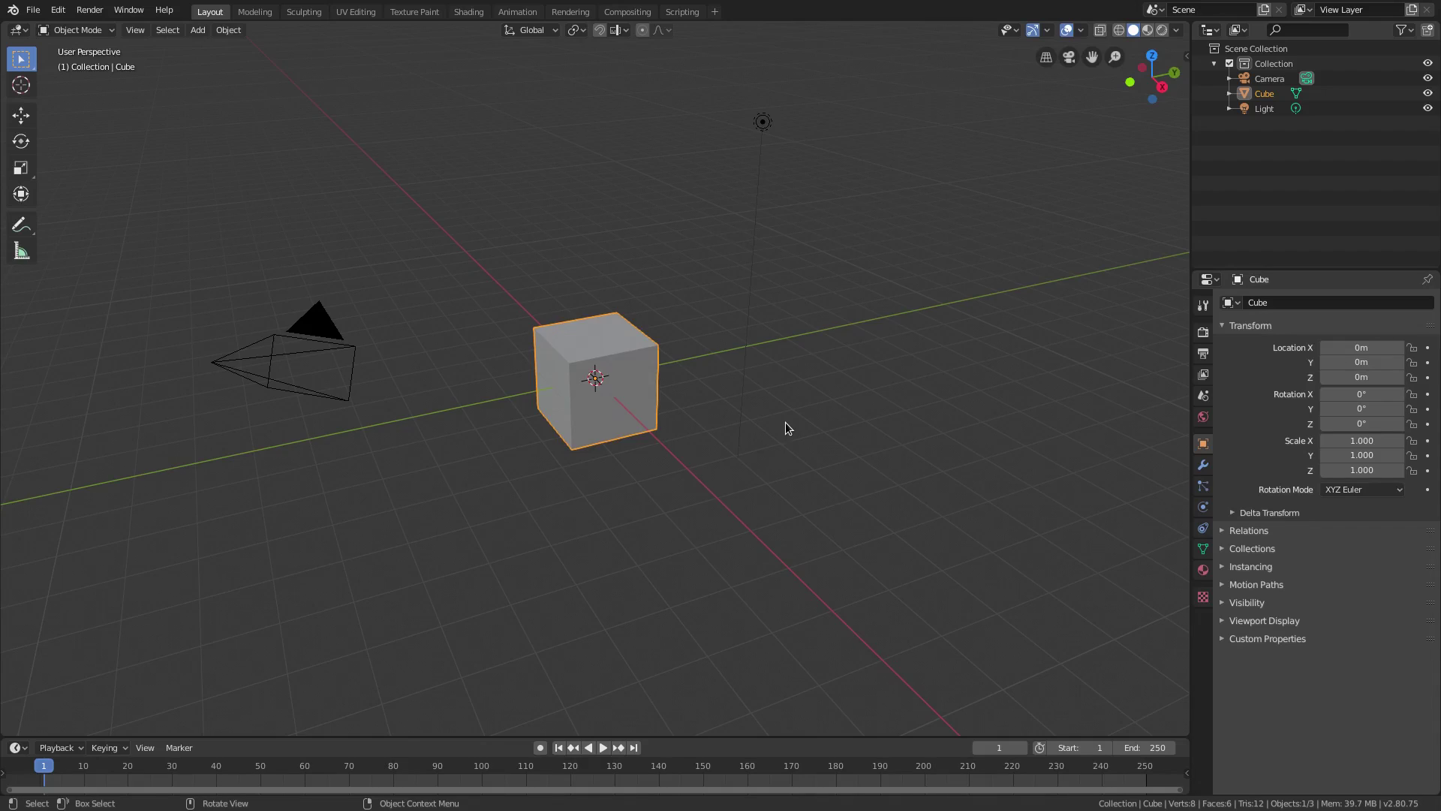
# Delete the default cube, camera and light.
pyautogui.press('Delete')
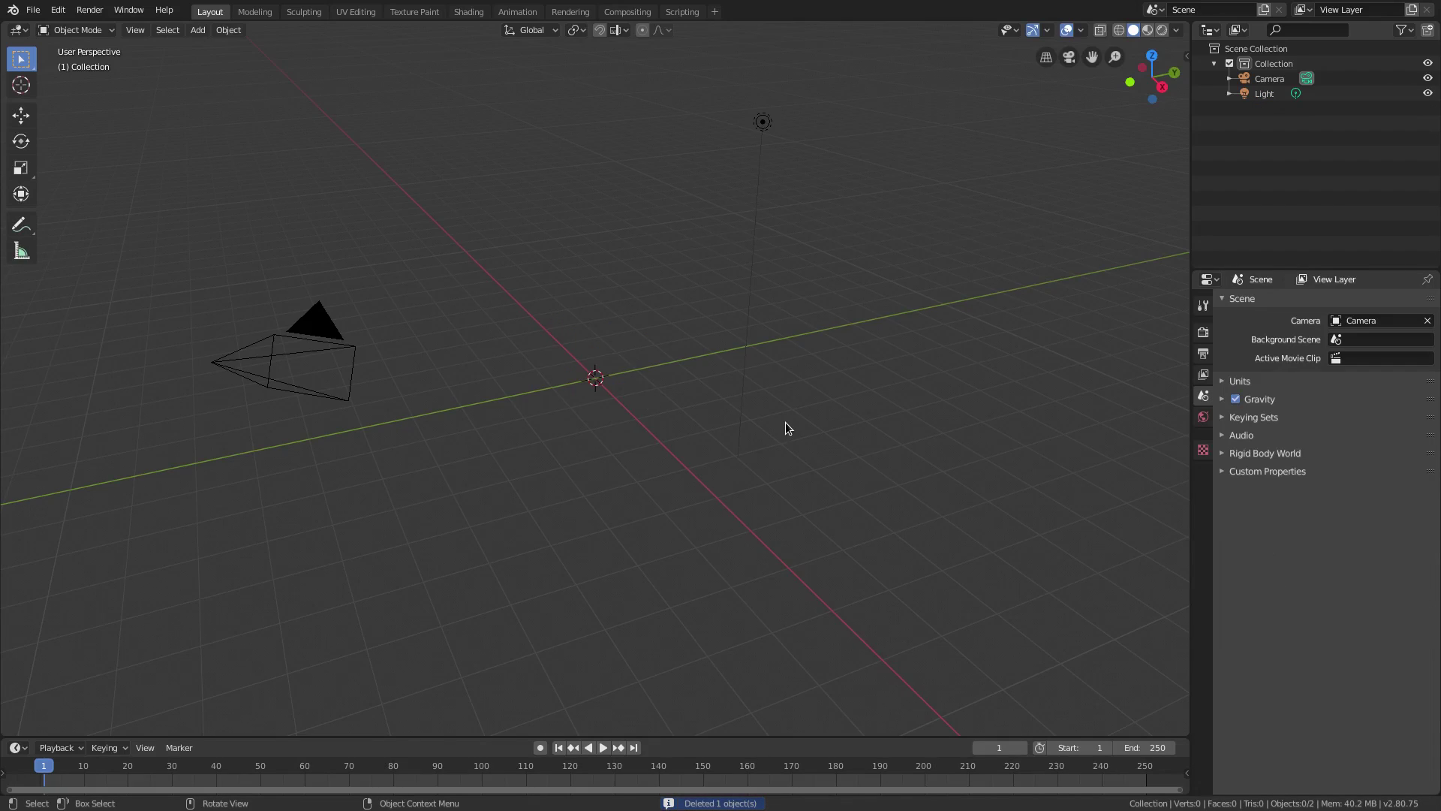
pyautogui.moveTo(954, 93); pyautogui.dragTo(255, 482)
pyautogui.press('Delete')
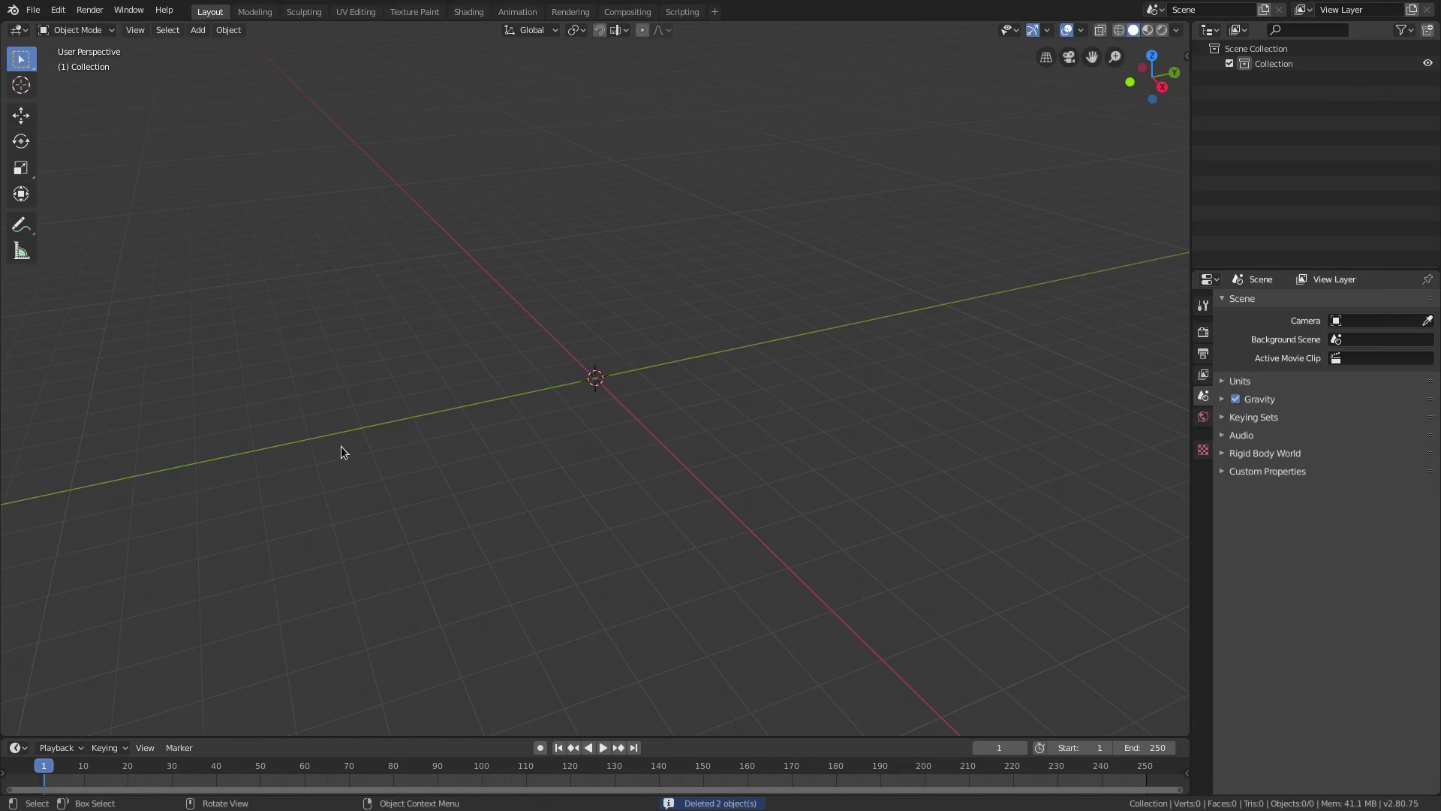
# Add a plane and scale it to about 6.978 by 4.626.
pyautogui.hotkey('shift', 'a')
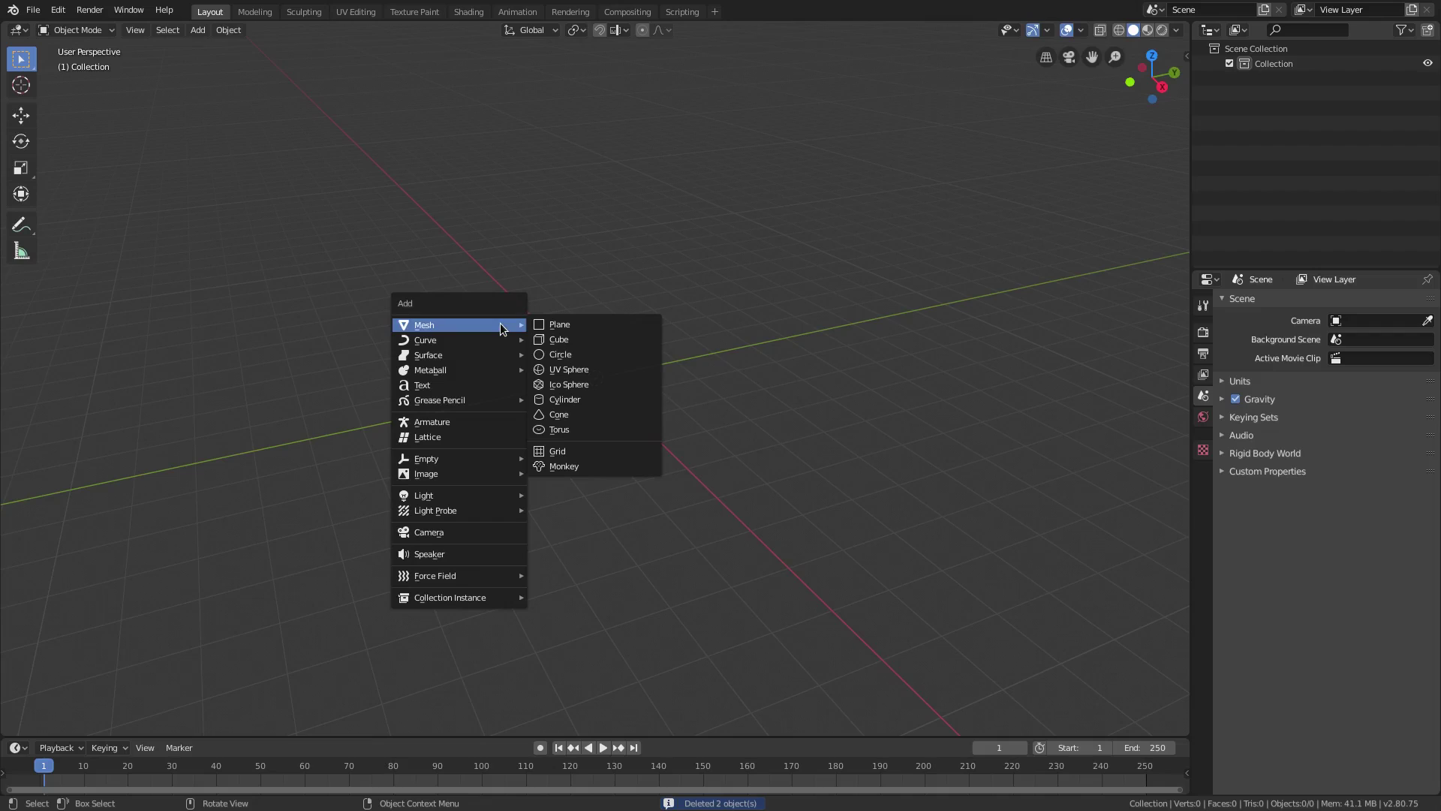
pyautogui.click(538, 325)
pyautogui.moveTo(589, 507); pyautogui.dragTo(704, 508, button='middle')
pyautogui.press('s')
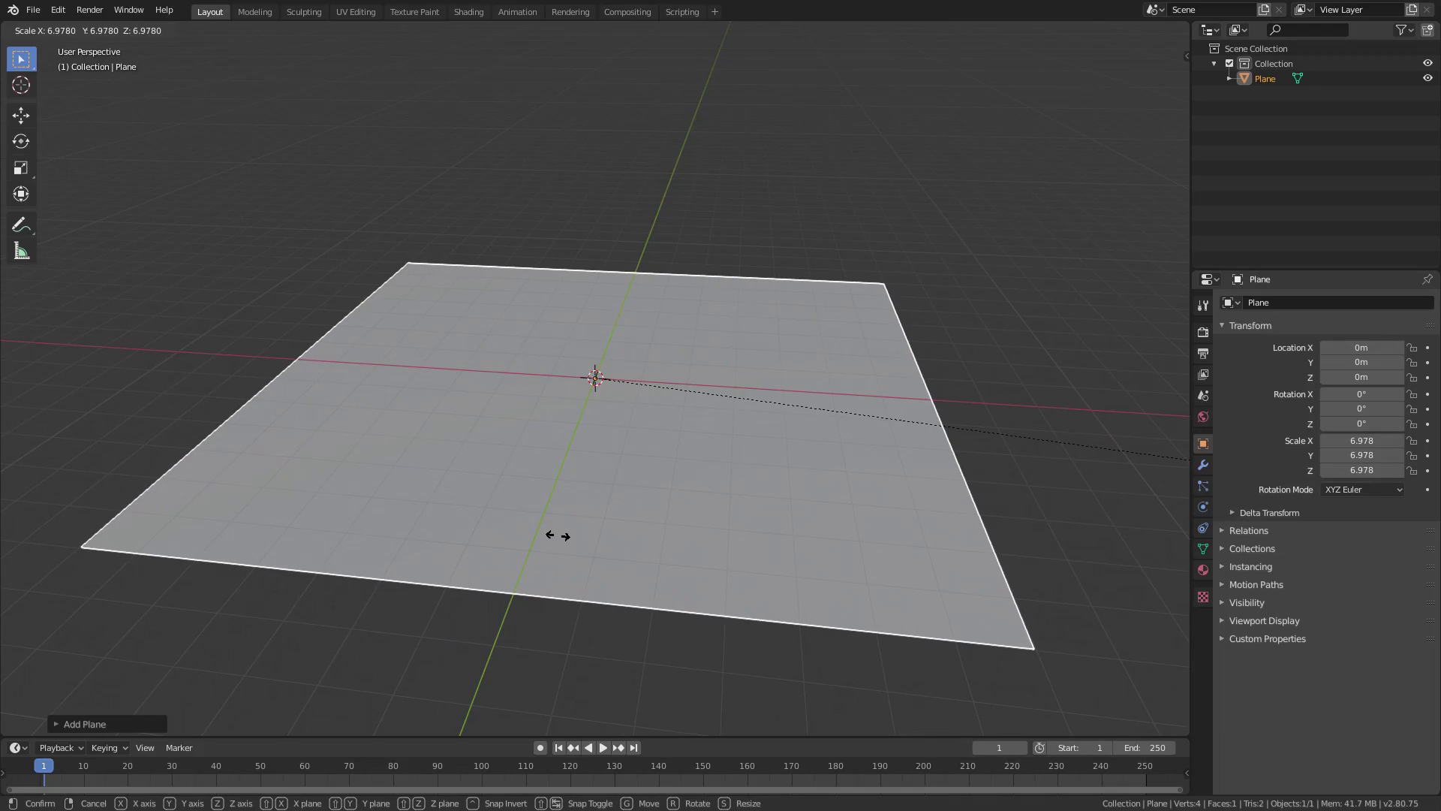
pyautogui.click(558, 535)
pyautogui.press('s')
pyautogui.press('y')
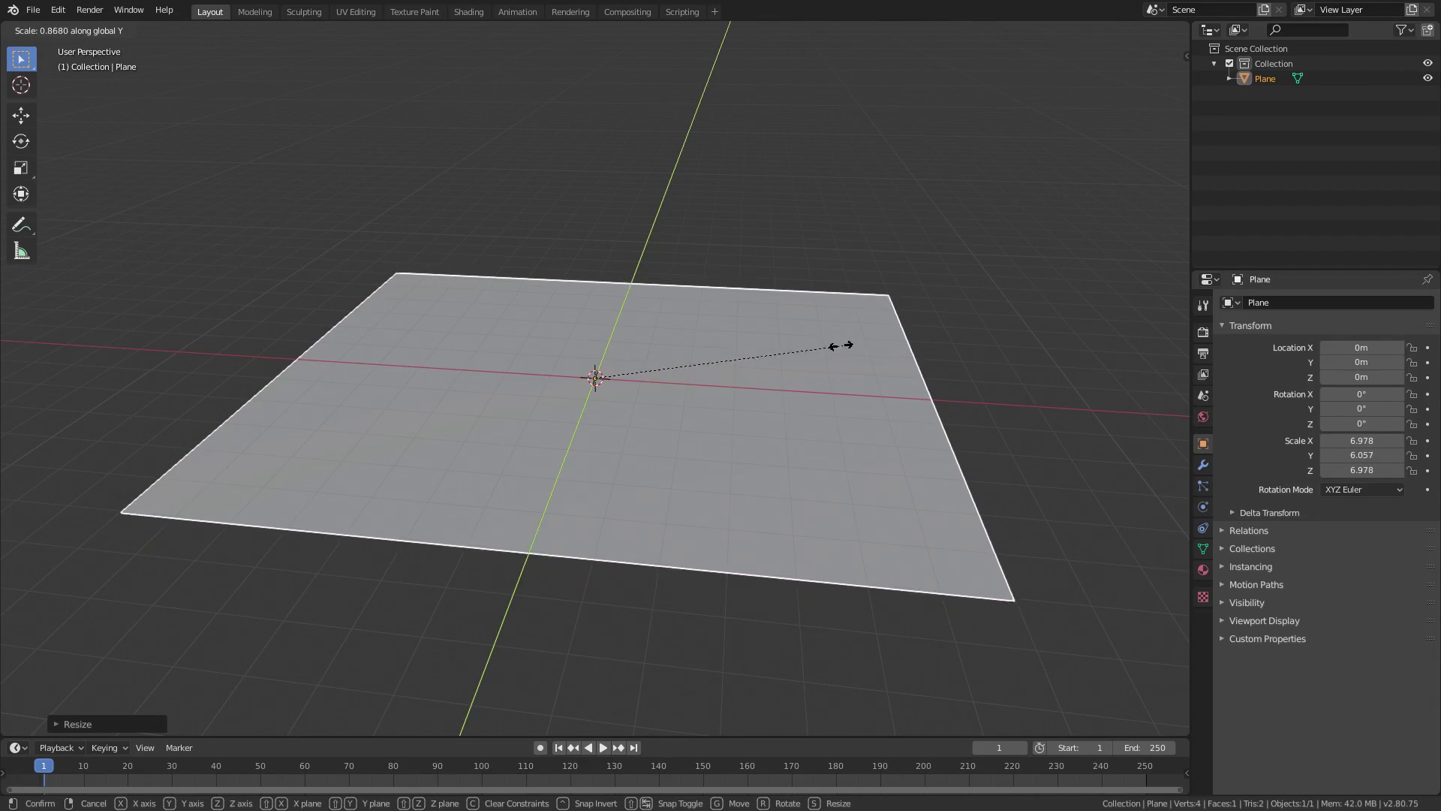
pyautogui.click(784, 346)
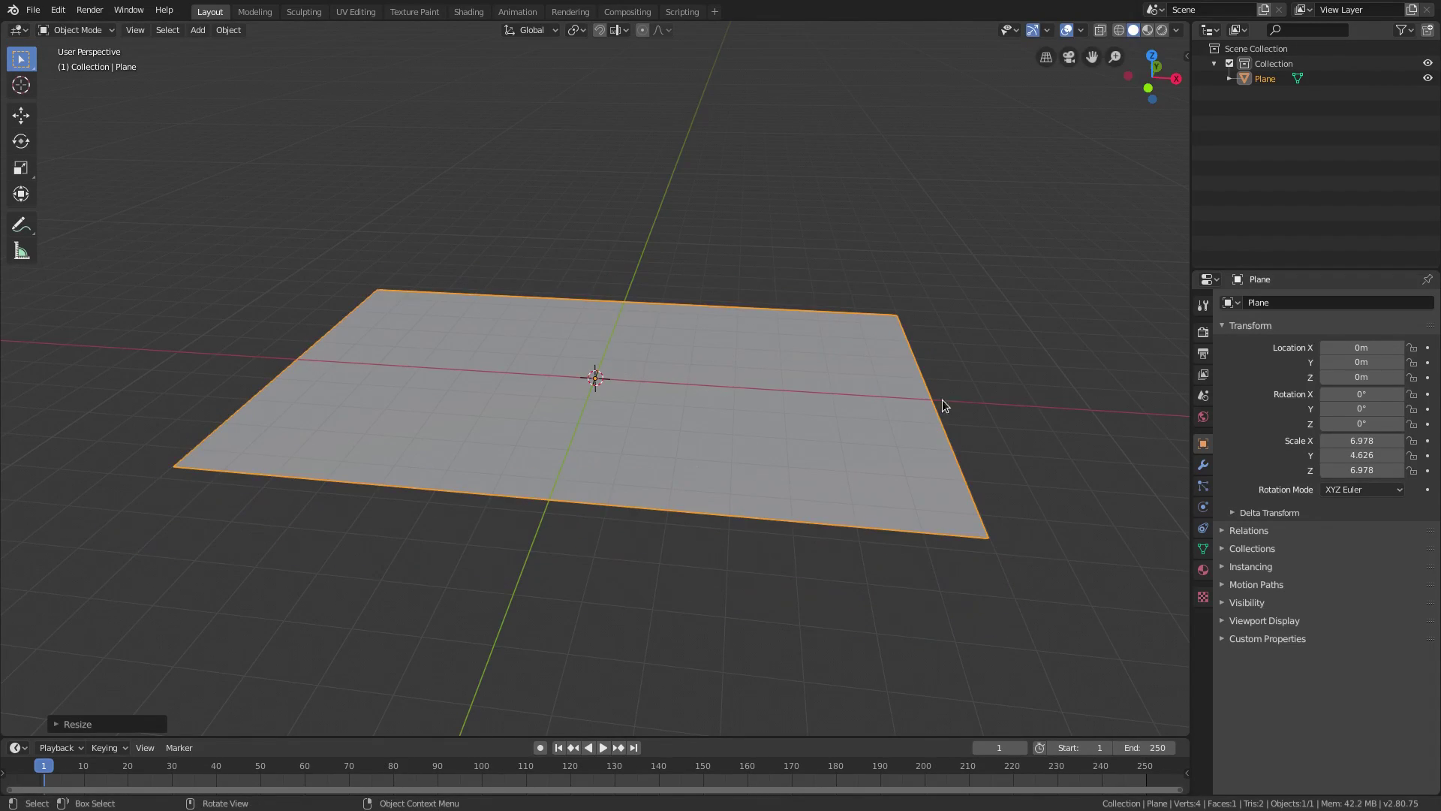
# Raise the plane to Z 5.49 m and flip it 180° about X.
pyautogui.moveTo(943, 406); pyautogui.dragTo(987, 367, button='middle')
pyautogui.press('g')
pyautogui.press('z')
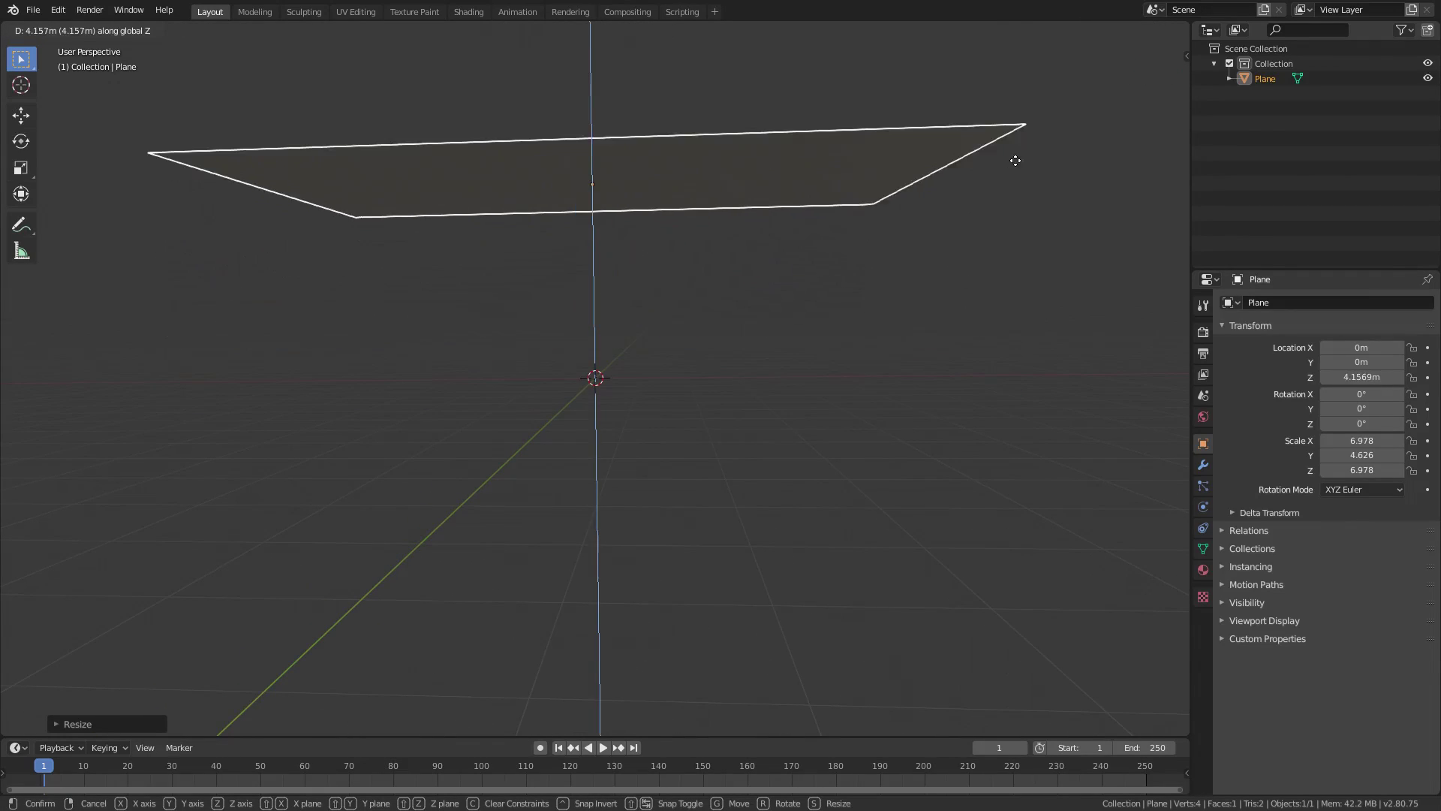
pyautogui.click(1022, 106)
pyautogui.moveTo(814, 330); pyautogui.dragTo(812, 362, button='middle')
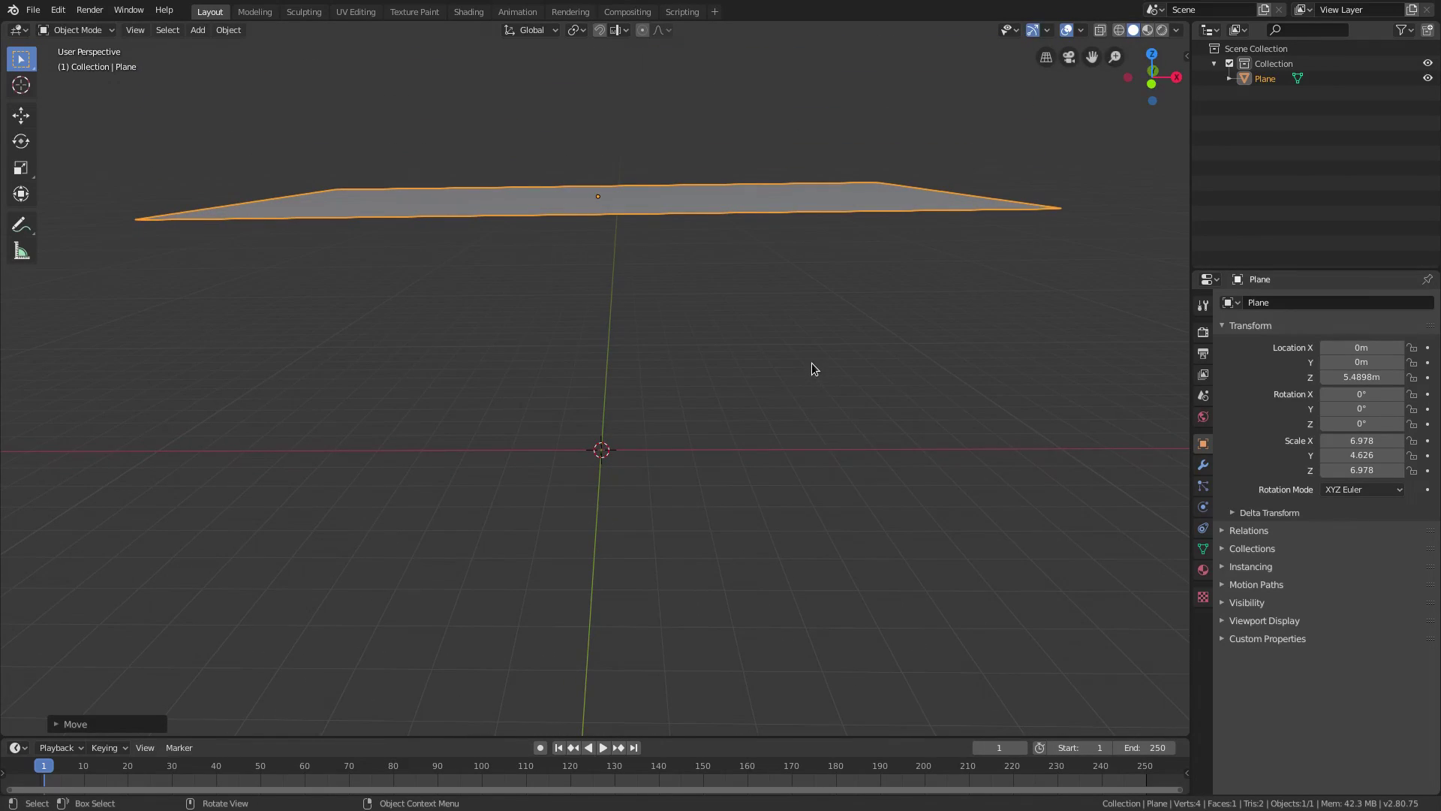
pyautogui.write('rx180')
pyautogui.press('Return')
pyautogui.moveTo(636, 296); pyautogui.dragTo(599, 304, button='middle')
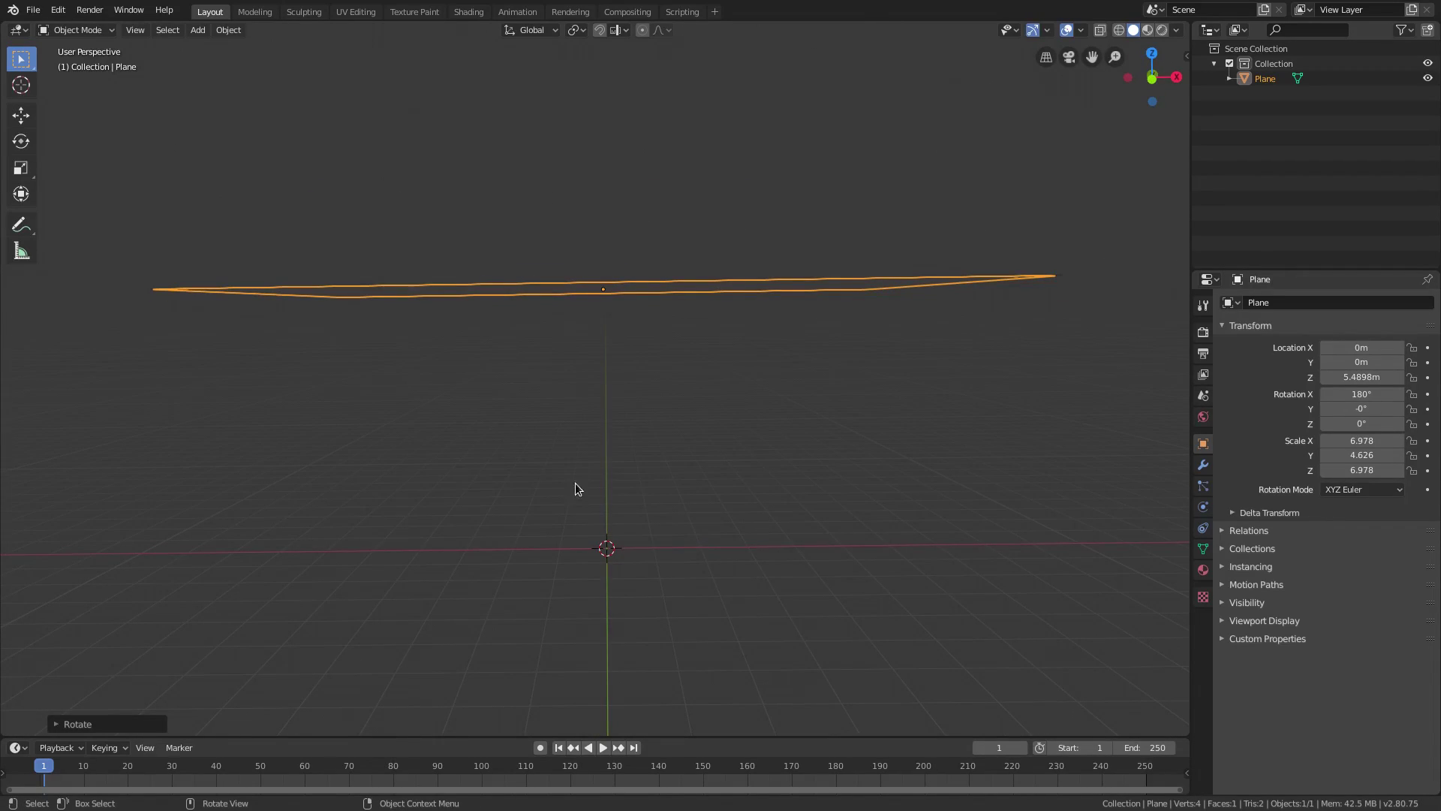
pyautogui.moveTo(714, 556); pyautogui.dragTo(746, 425, button='middle')
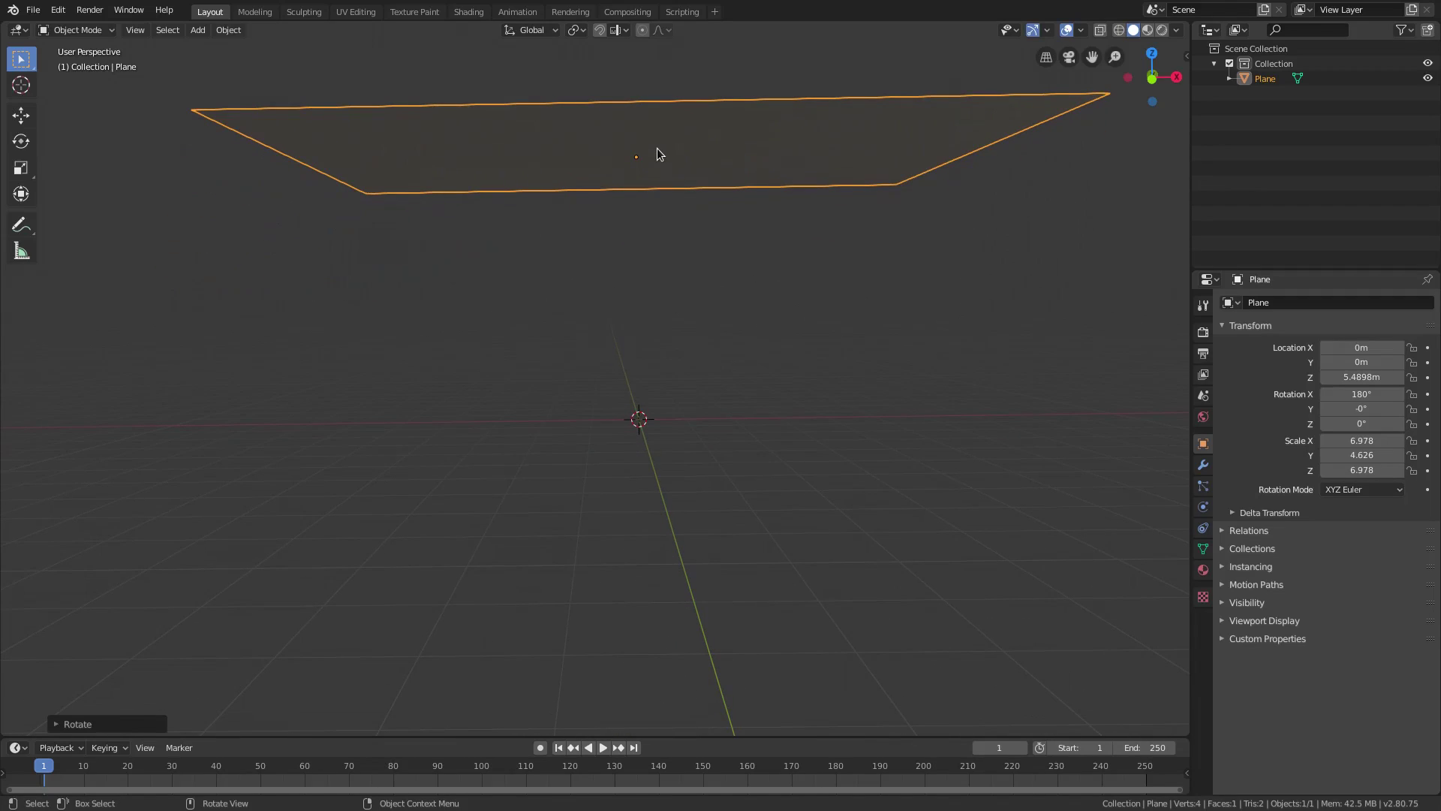
pyautogui.moveTo(658, 532); pyautogui.dragTo(650, 524, button='middle')
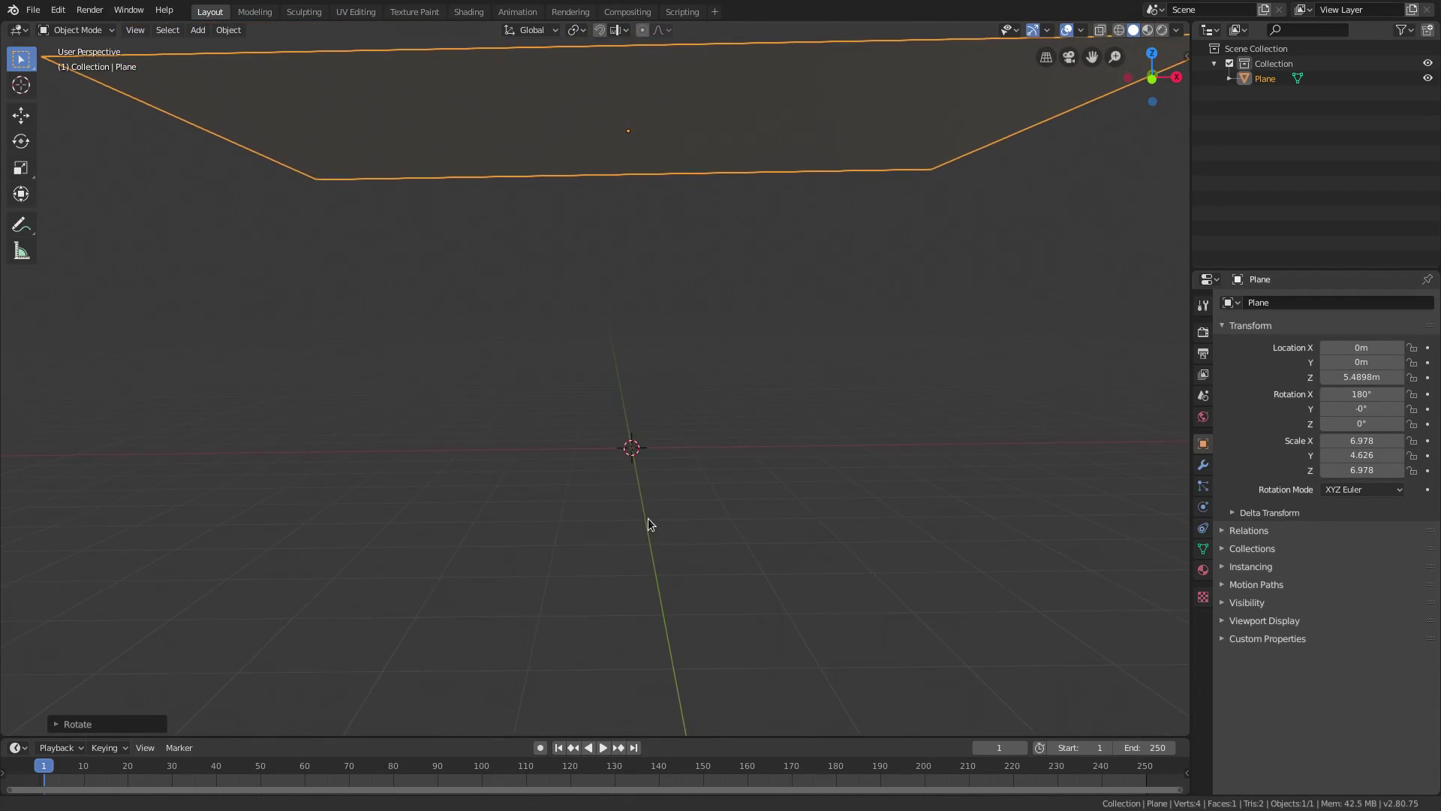
# Add a particle system to the plane and preview it from frame one.
pyautogui.click(1203, 488)
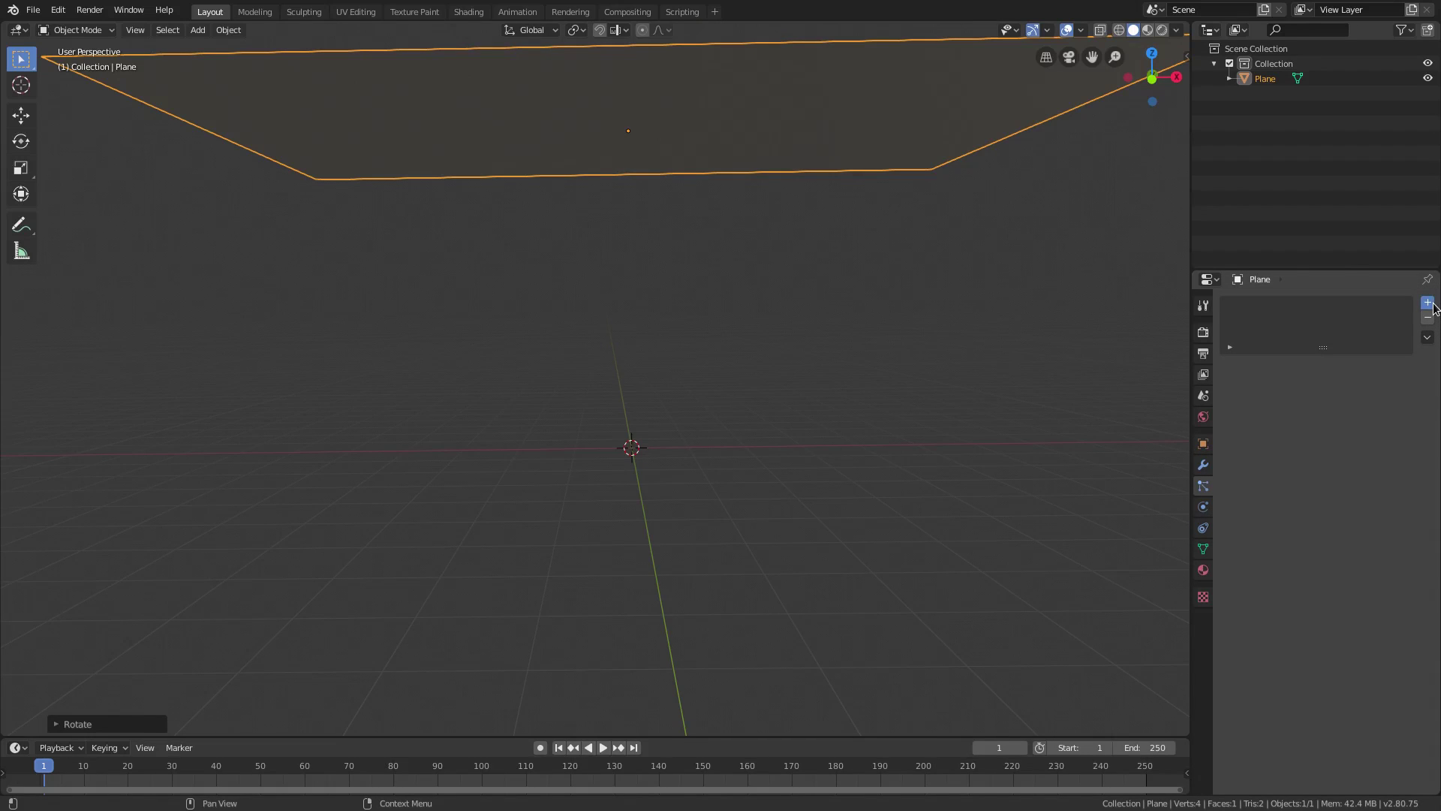
pyautogui.click(1430, 305)
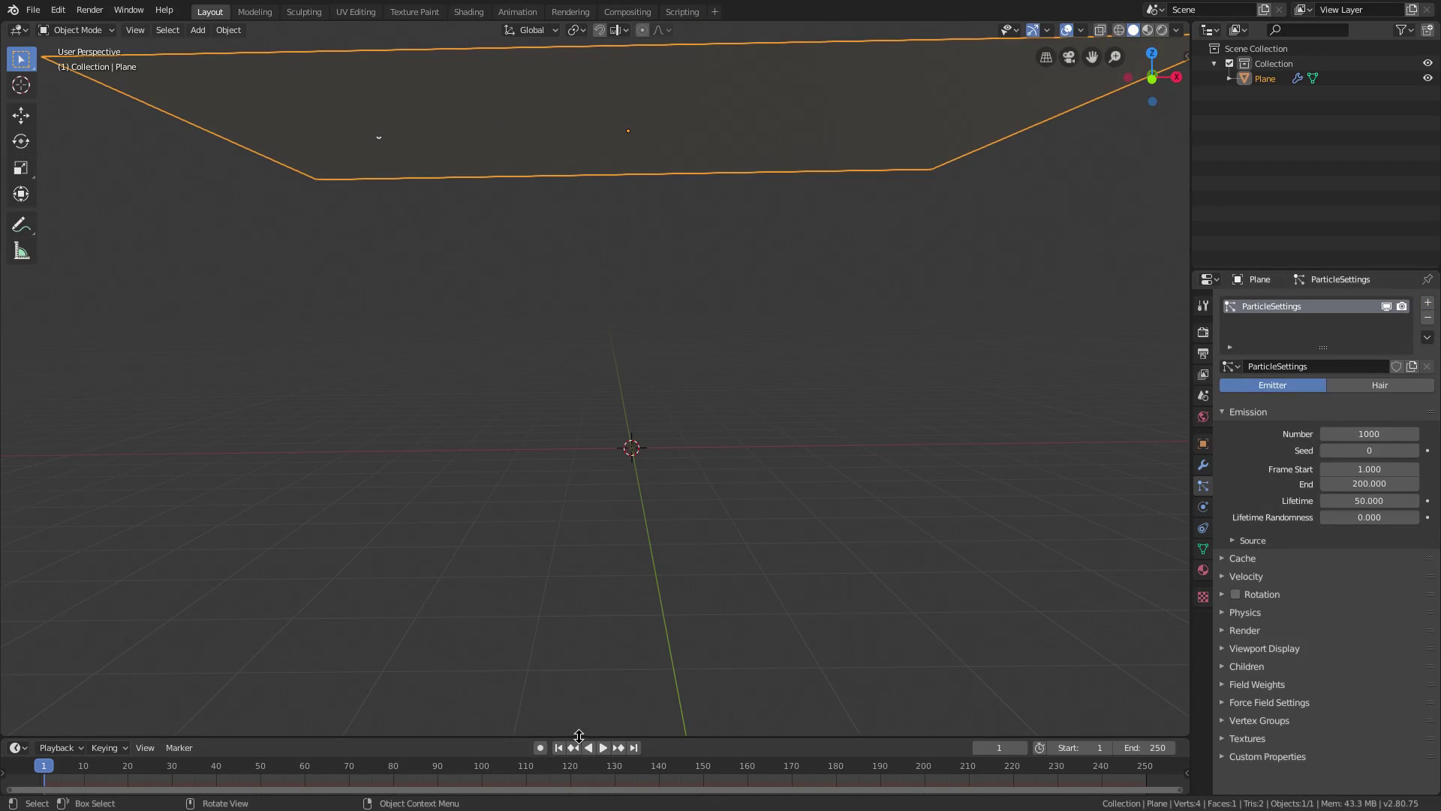
pyautogui.moveTo(601, 736); pyautogui.dragTo(594, 709)
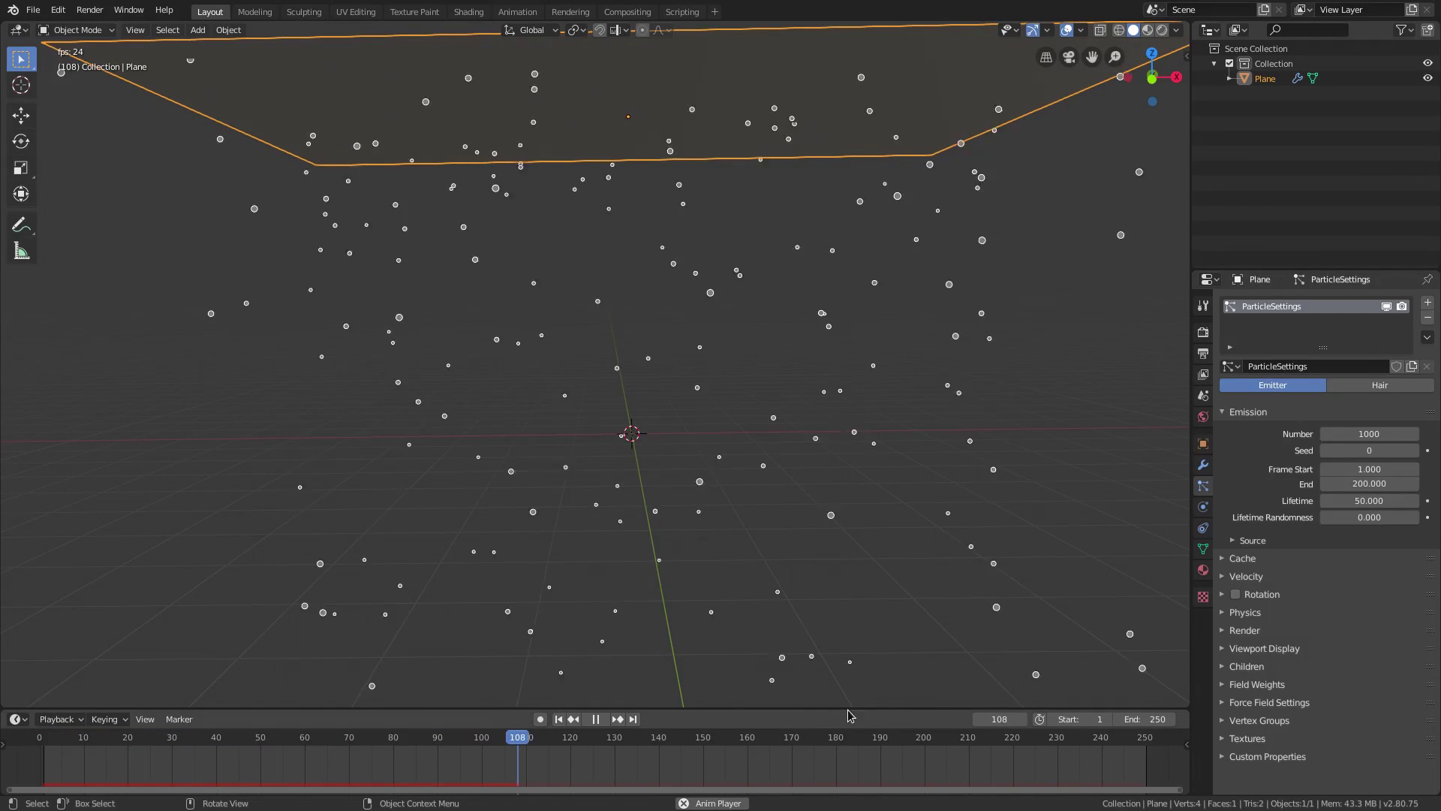
pyautogui.press('space')
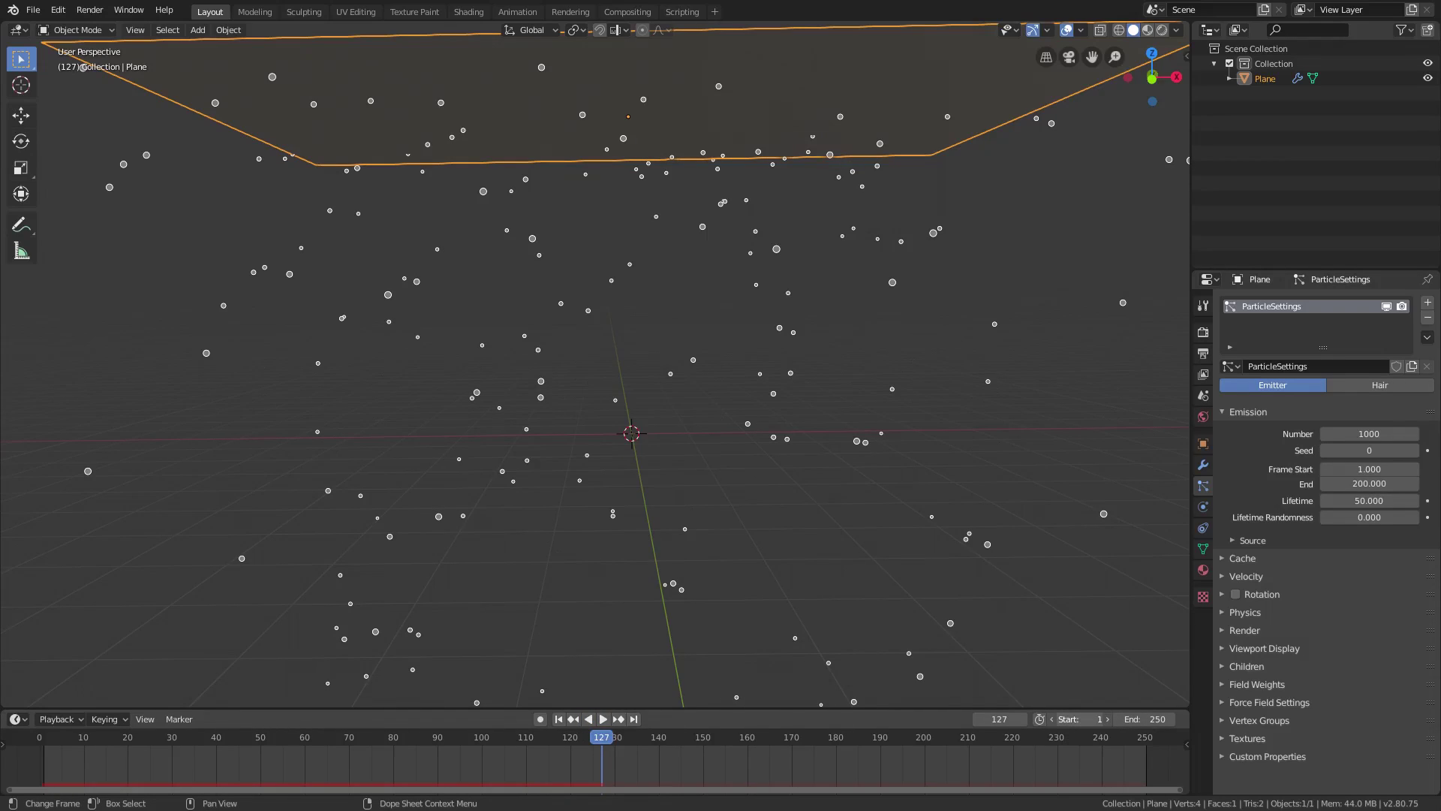
pyautogui.click(559, 719)
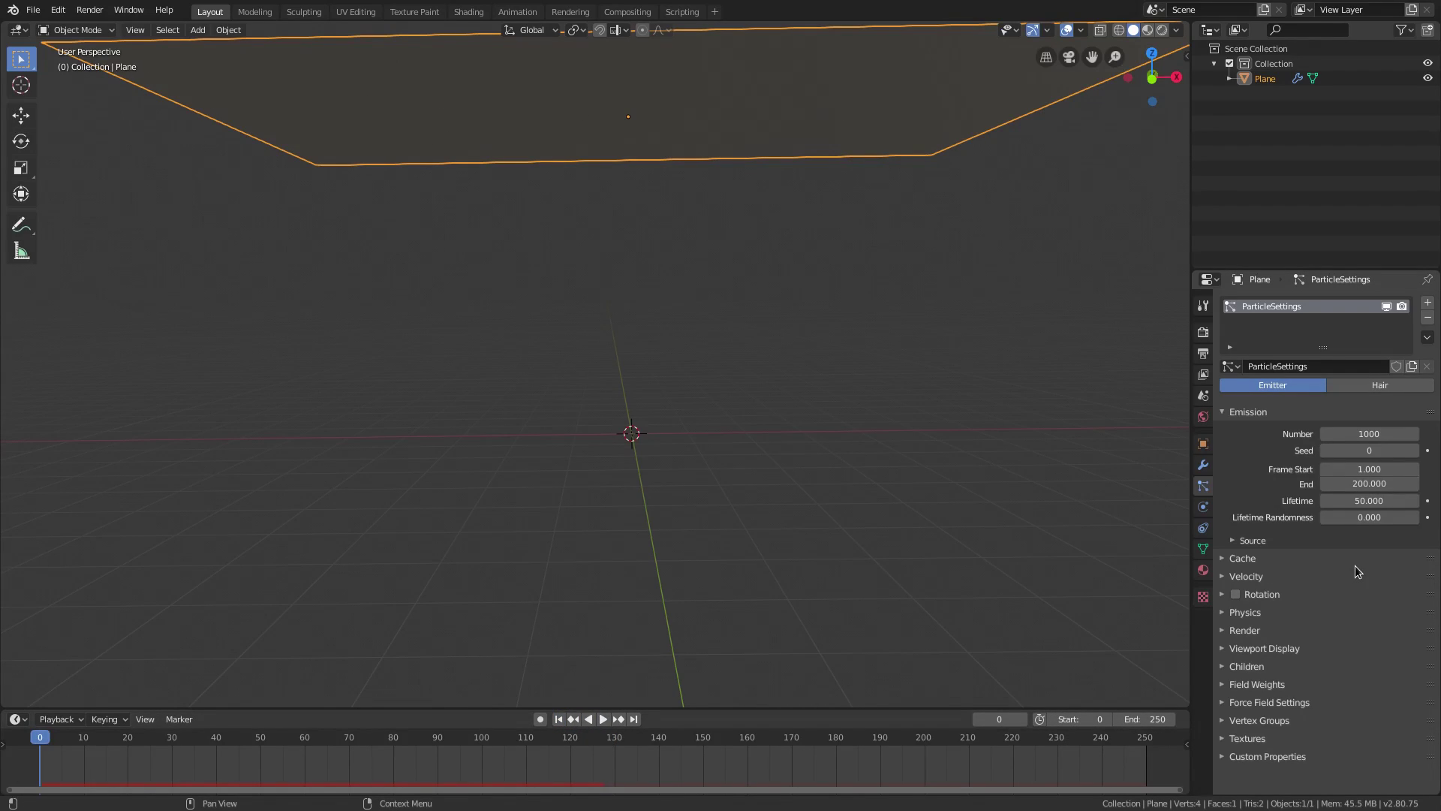
# Set the gravity field weight to 0.090 and particle lifetime to 250.
pyautogui.click(1273, 686)
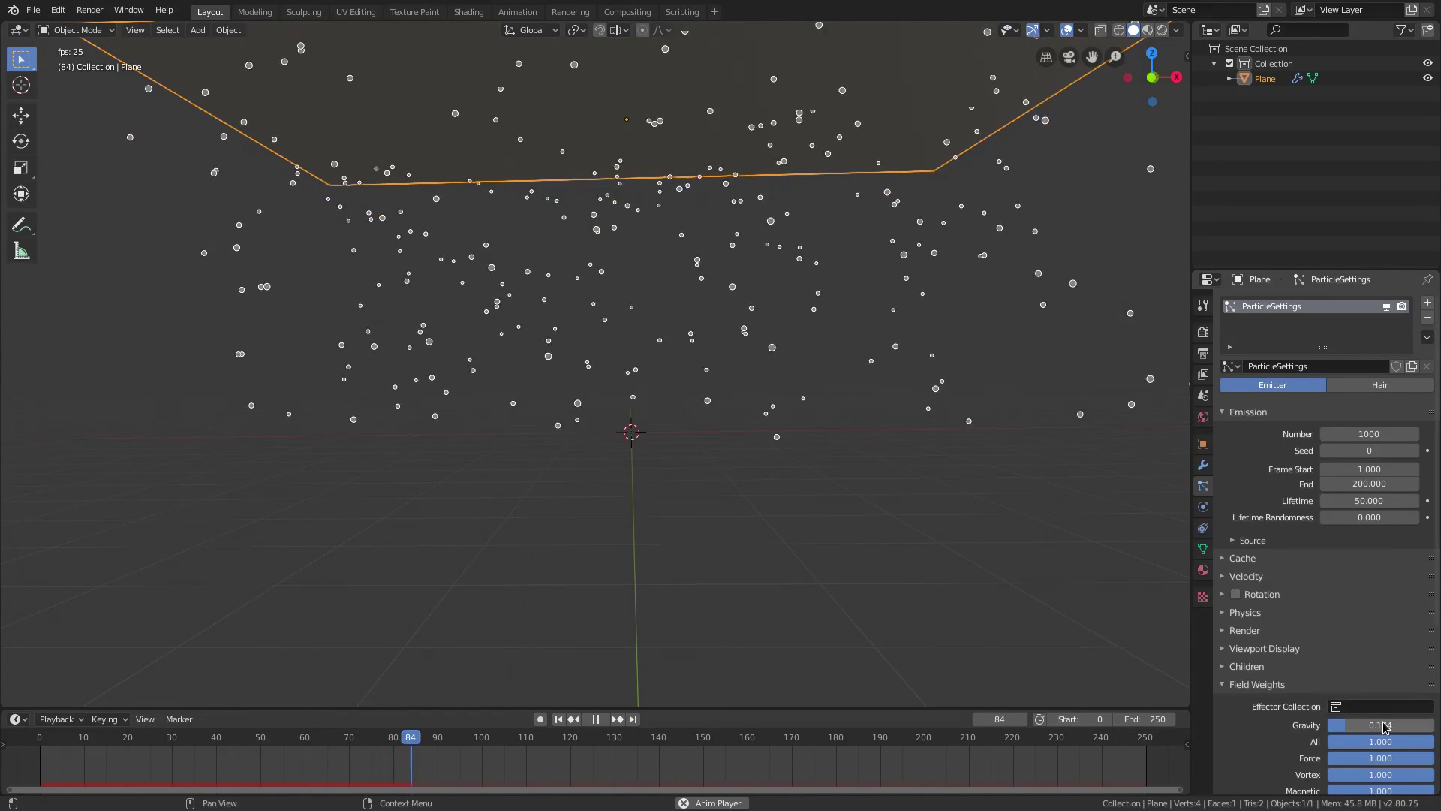
pyautogui.moveTo(1377, 725); pyautogui.dragTo(1354, 725)
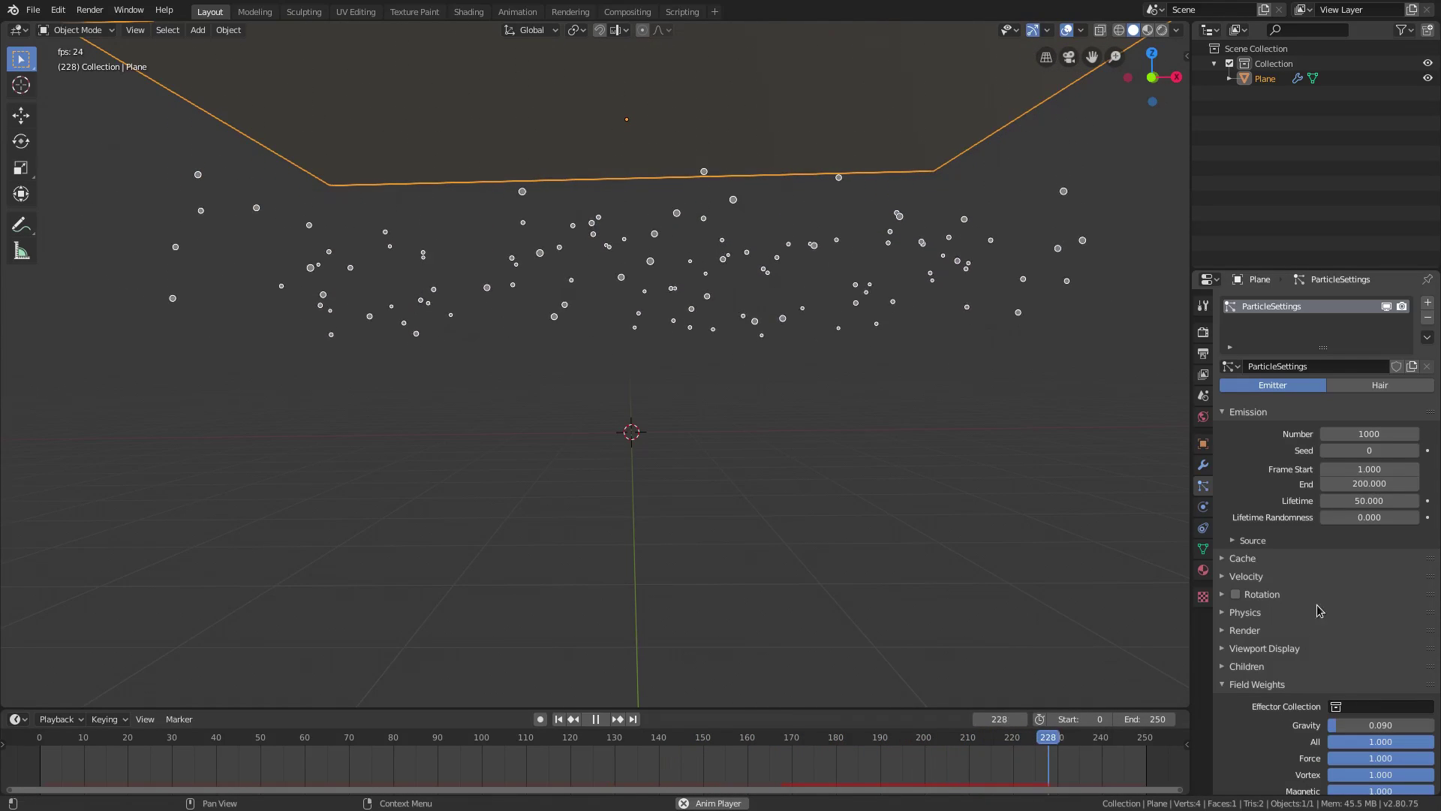
pyautogui.click(1365, 501)
pyautogui.write('25')
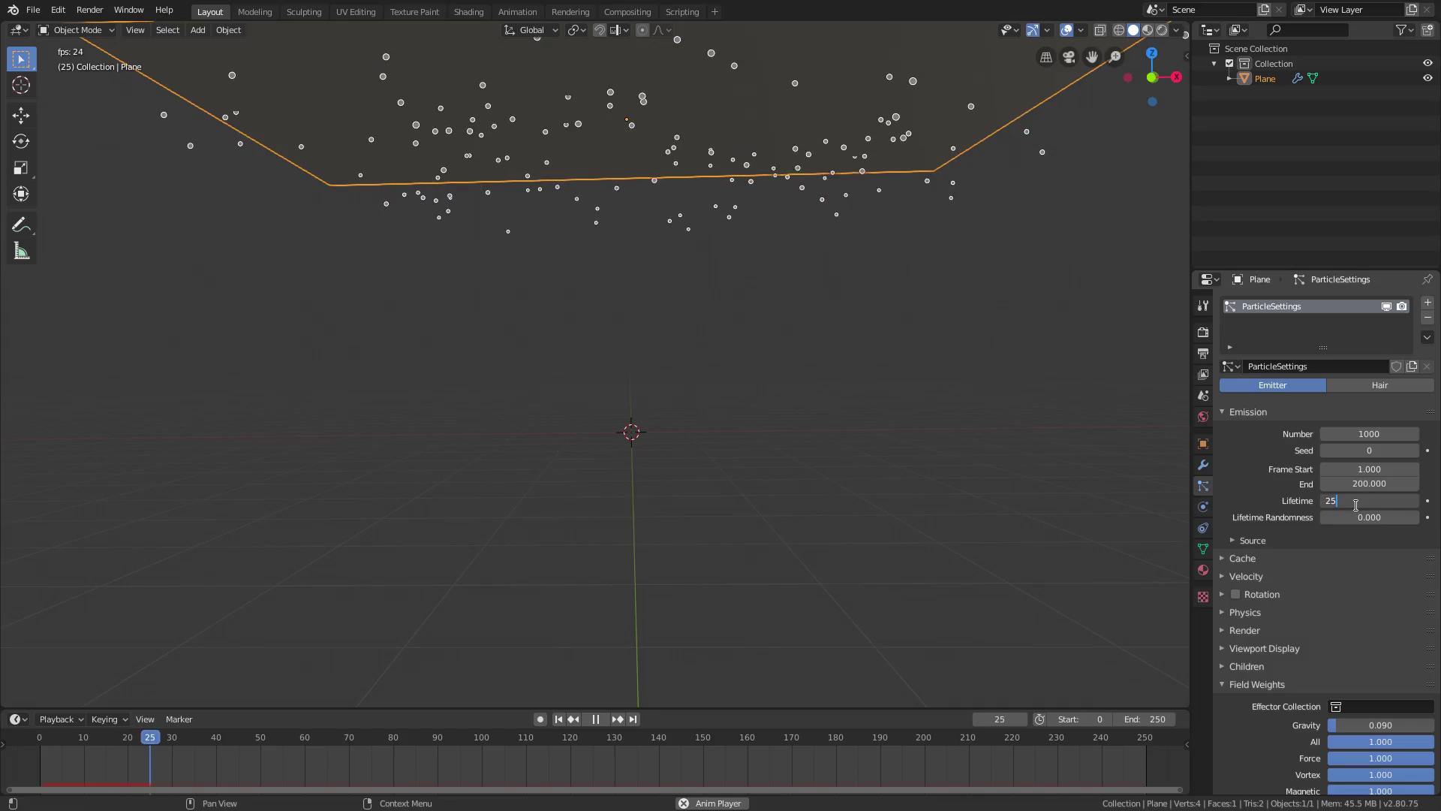
pyautogui.write('0')
pyautogui.press('Return')
# Add a camera from the front view and move it to Y −10.432 m.
pyautogui.press('KP_1')
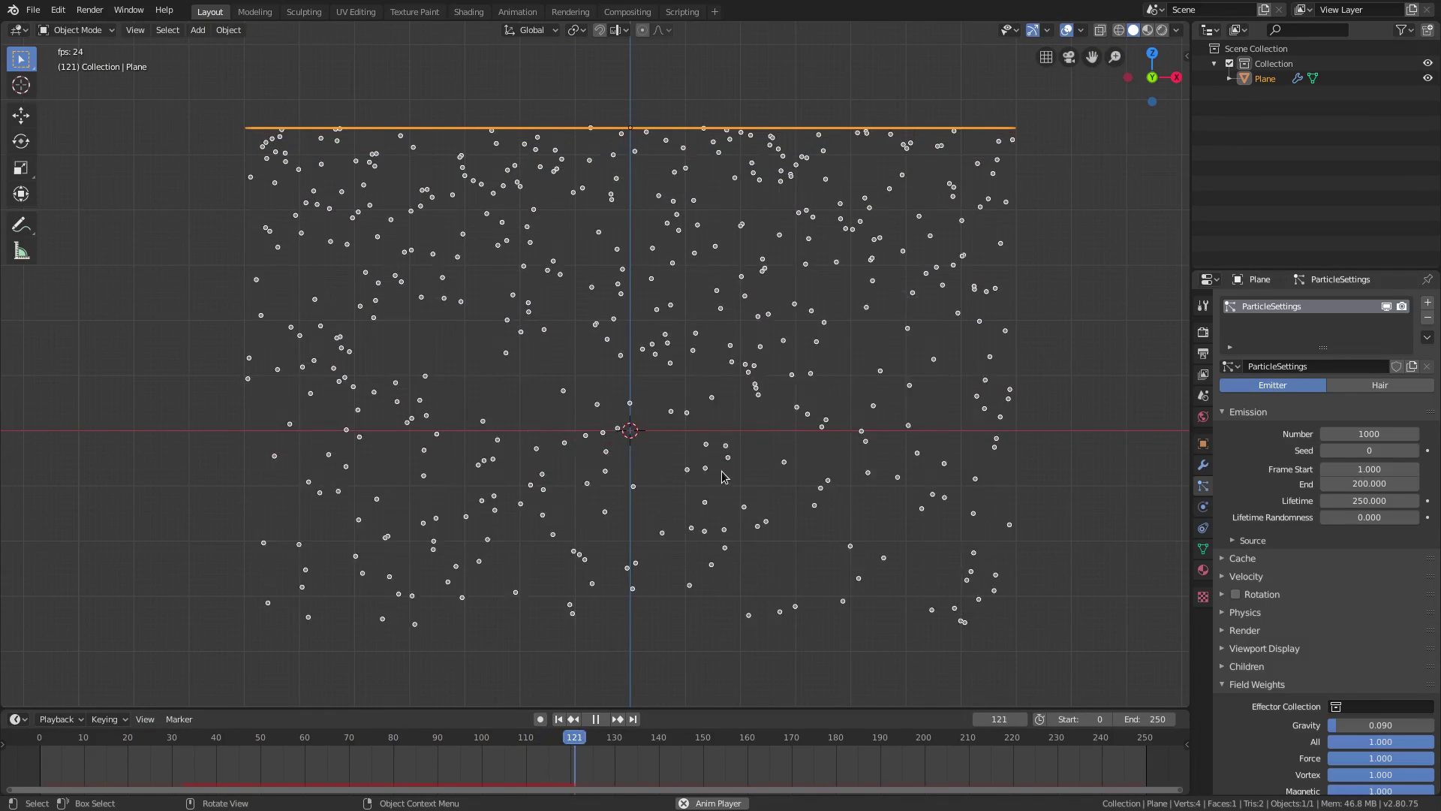
pyautogui.hotkey('shift', 'a')
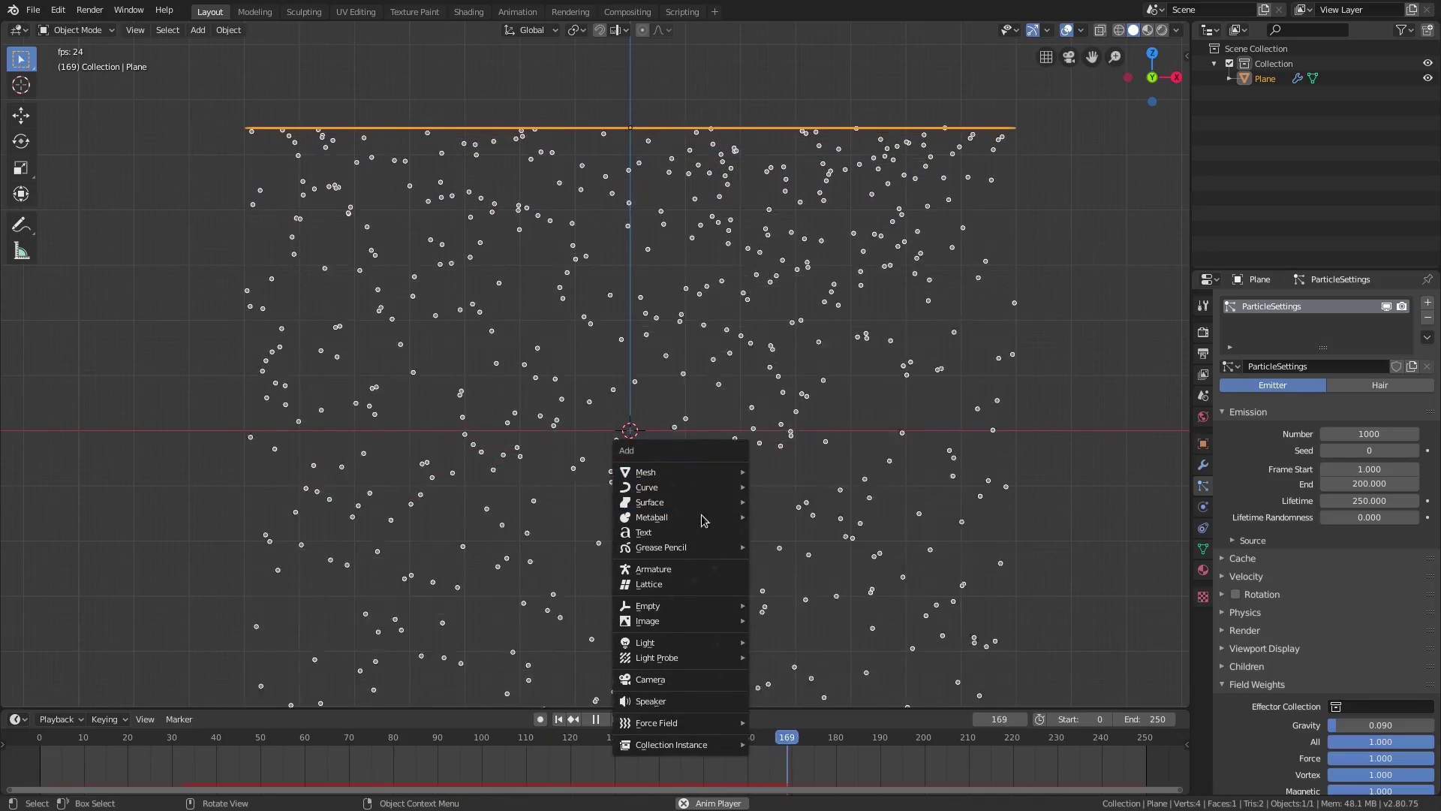
pyautogui.click(650, 679)
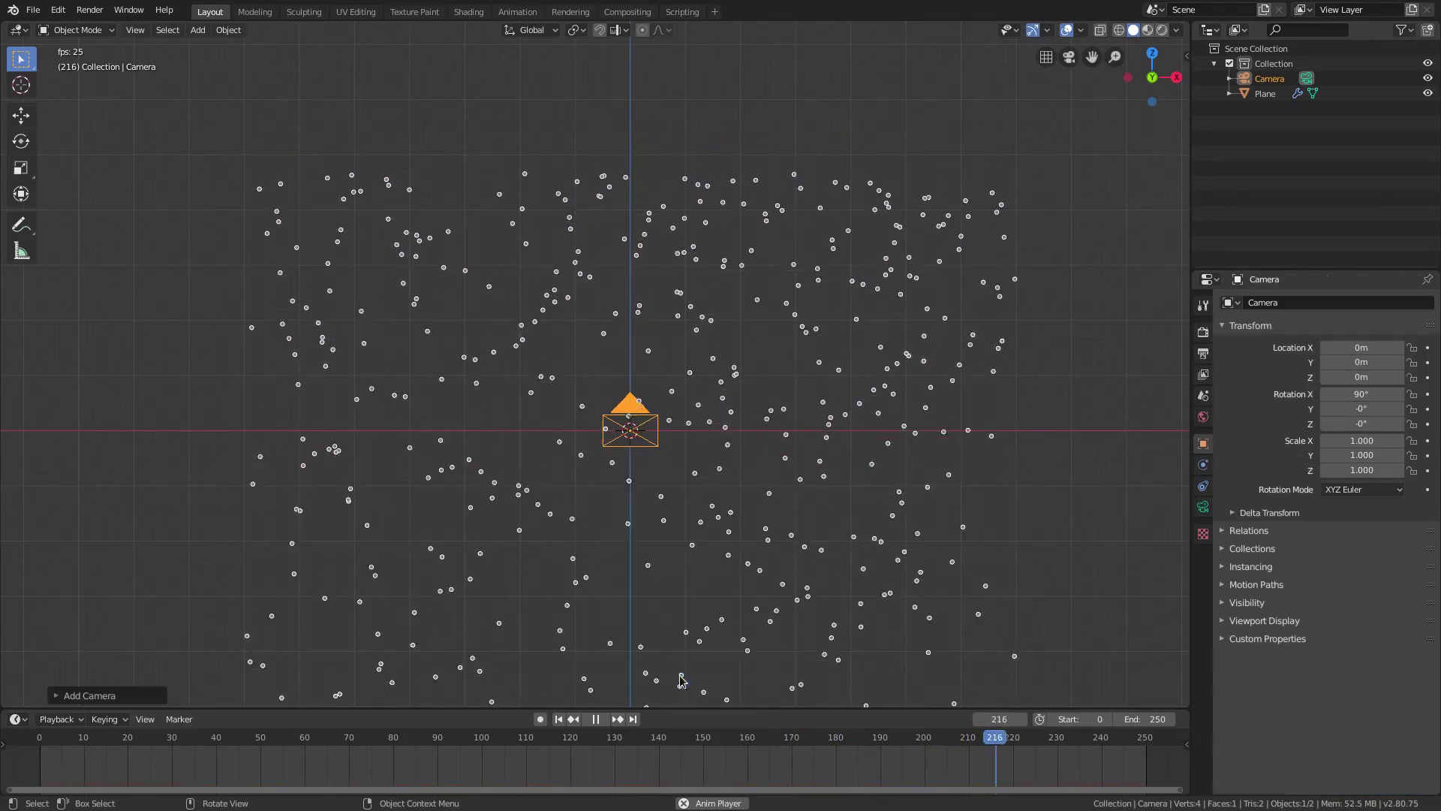
pyautogui.moveTo(650, 679); pyautogui.dragTo(803, 460, button='middle')
pyautogui.press('g')
pyautogui.press('y')
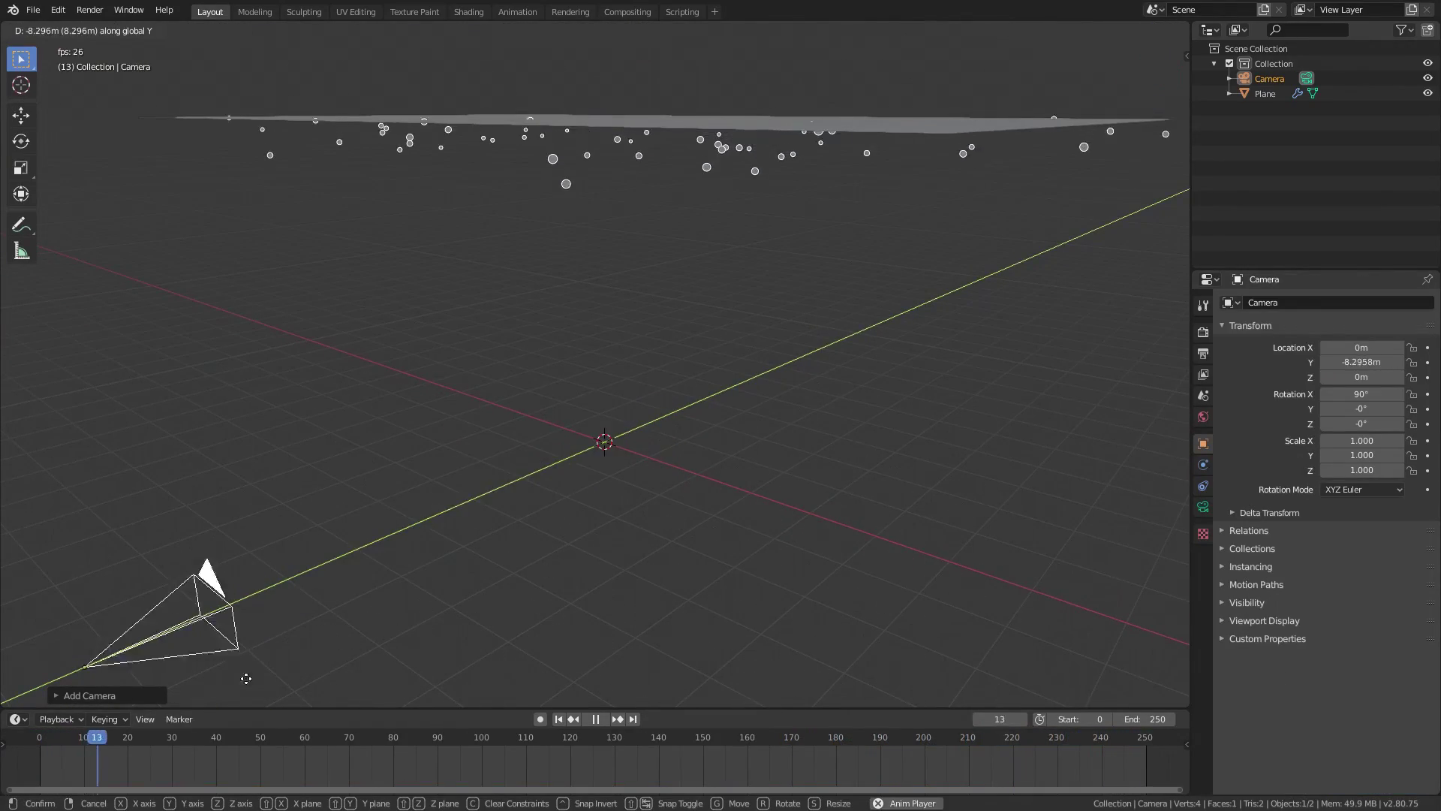
pyautogui.click(1168, 45)
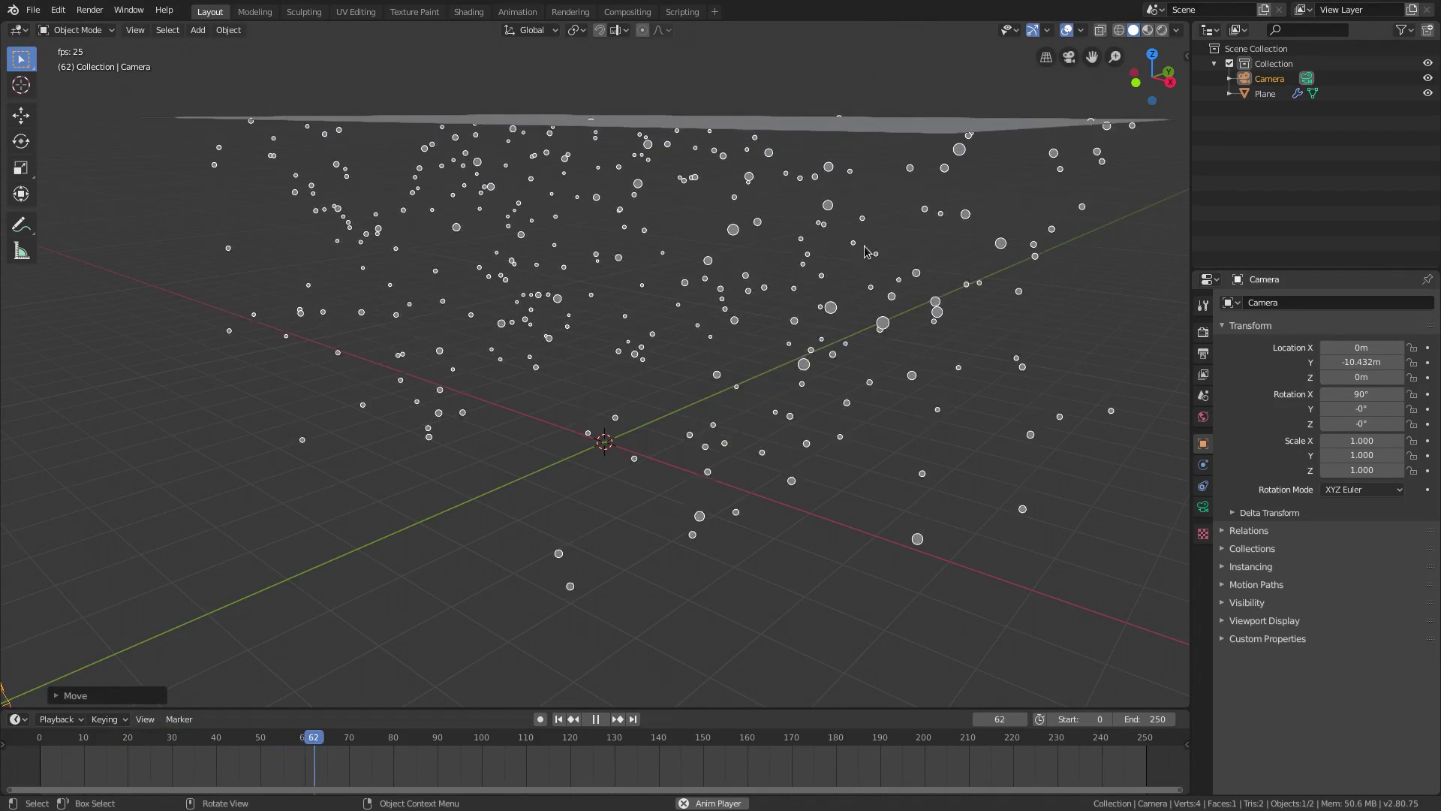
# Look through the camera and pull it back to about Y −16.4 m.
pyautogui.press('KP_0')
pyautogui.scroll(-2, 830, 373)
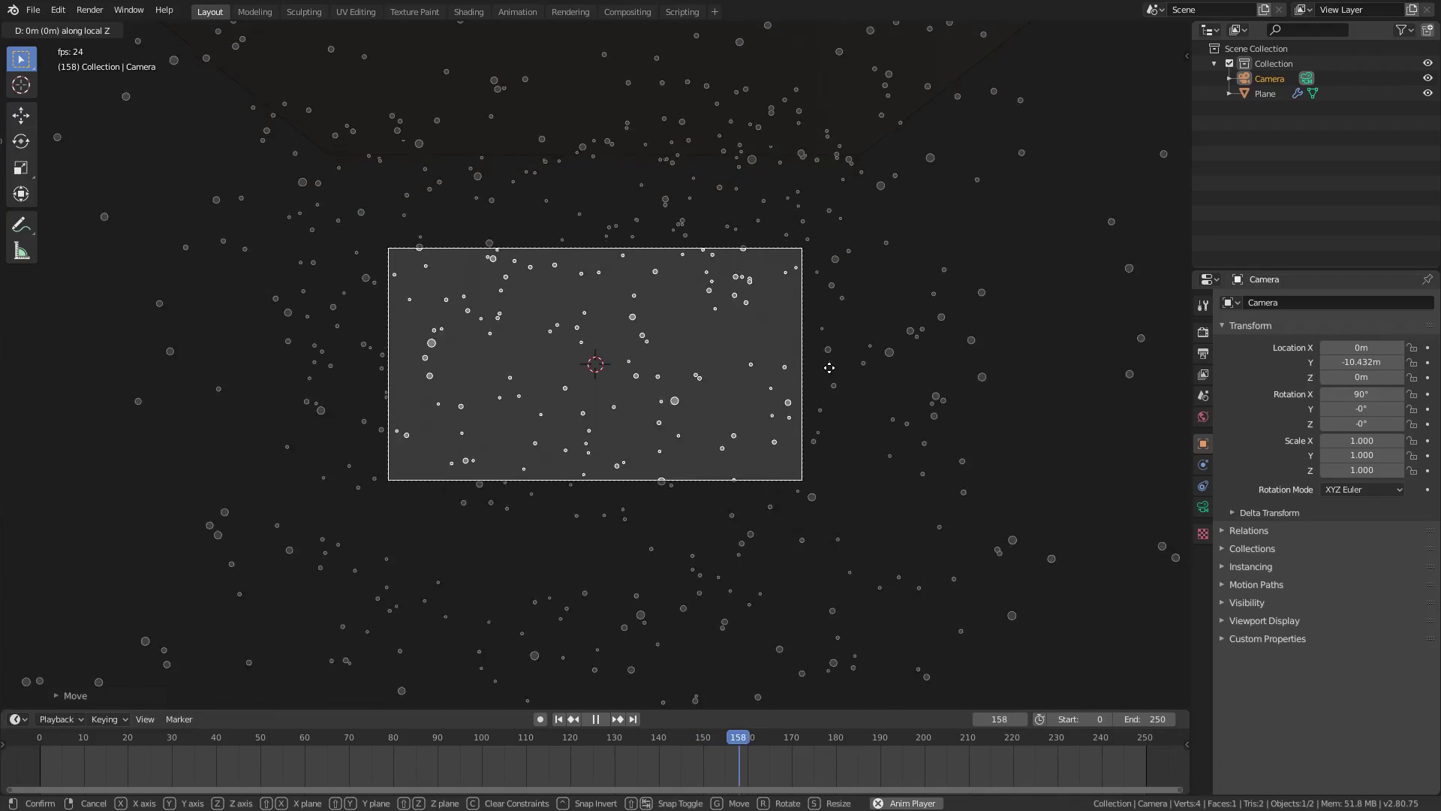
pyautogui.press('g')
pyautogui.press('z')
pyautogui.press('z')
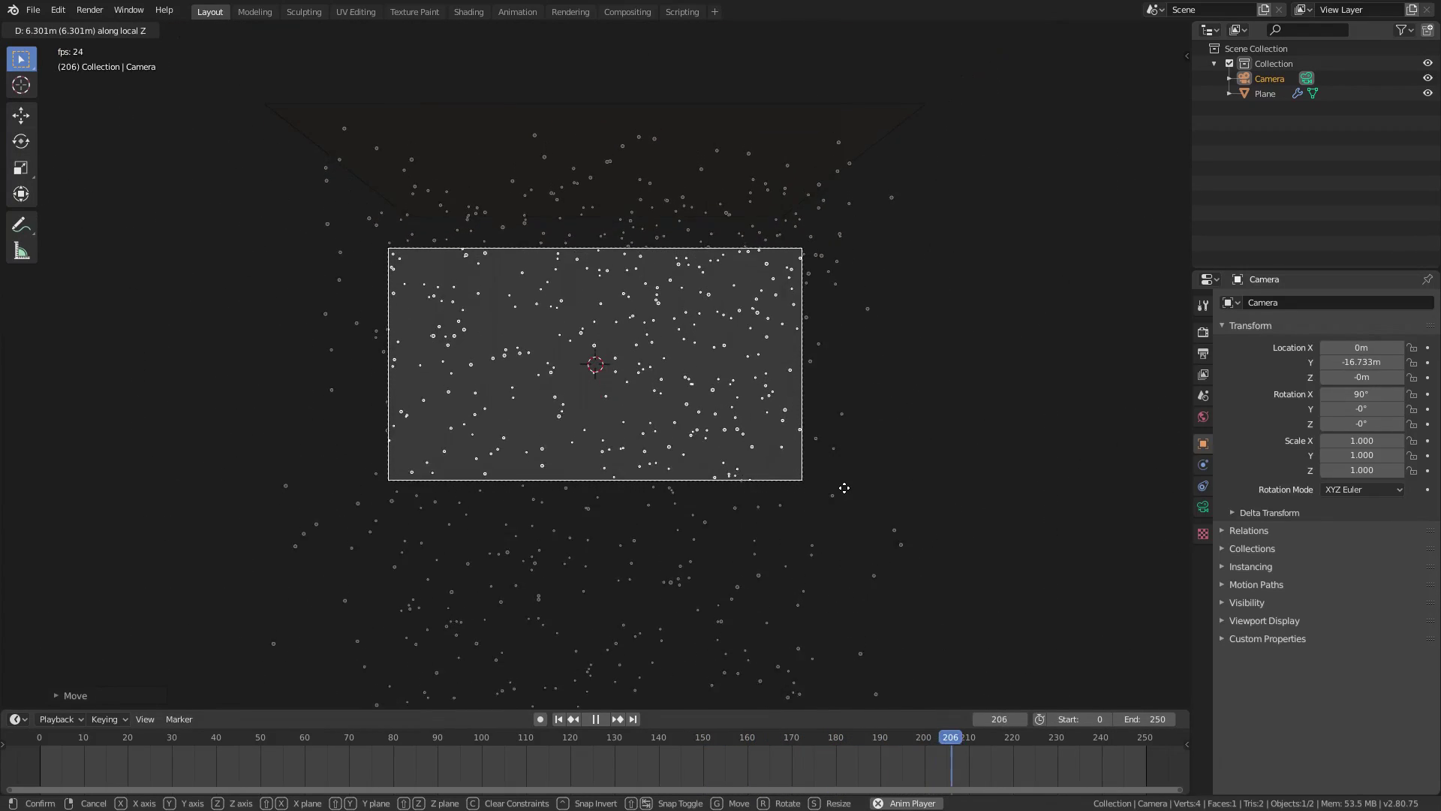
pyautogui.click(845, 485)
pyautogui.scroll(3, 743, 339)
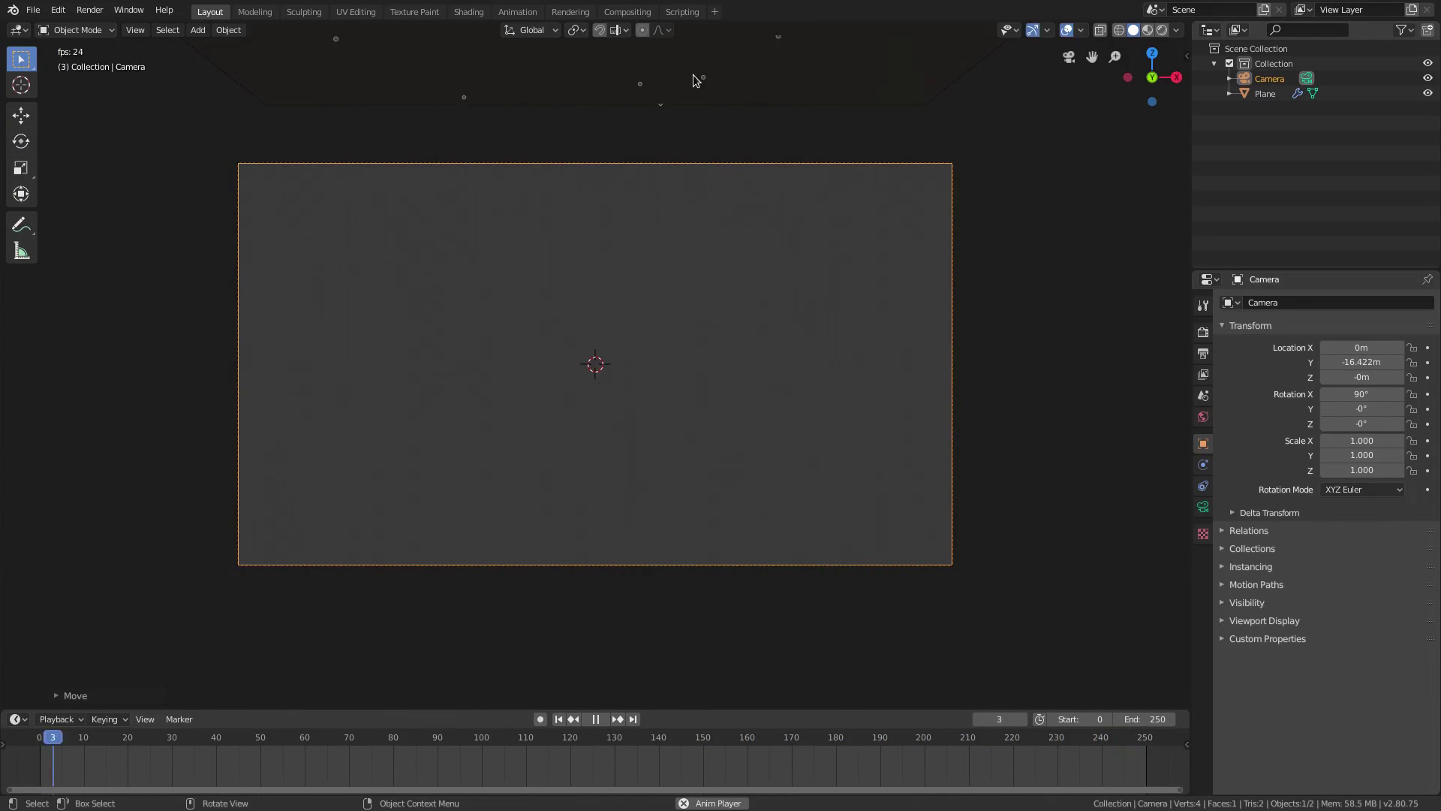
pyautogui.keyDown('shift'); pyautogui.moveTo(684, 90); pyautogui.dragTo(707, 128, button='middle'); pyautogui.keyUp('shift')
# Select the plane and raise its particles' Brownian force to about 10.
pyautogui.click(707, 143)
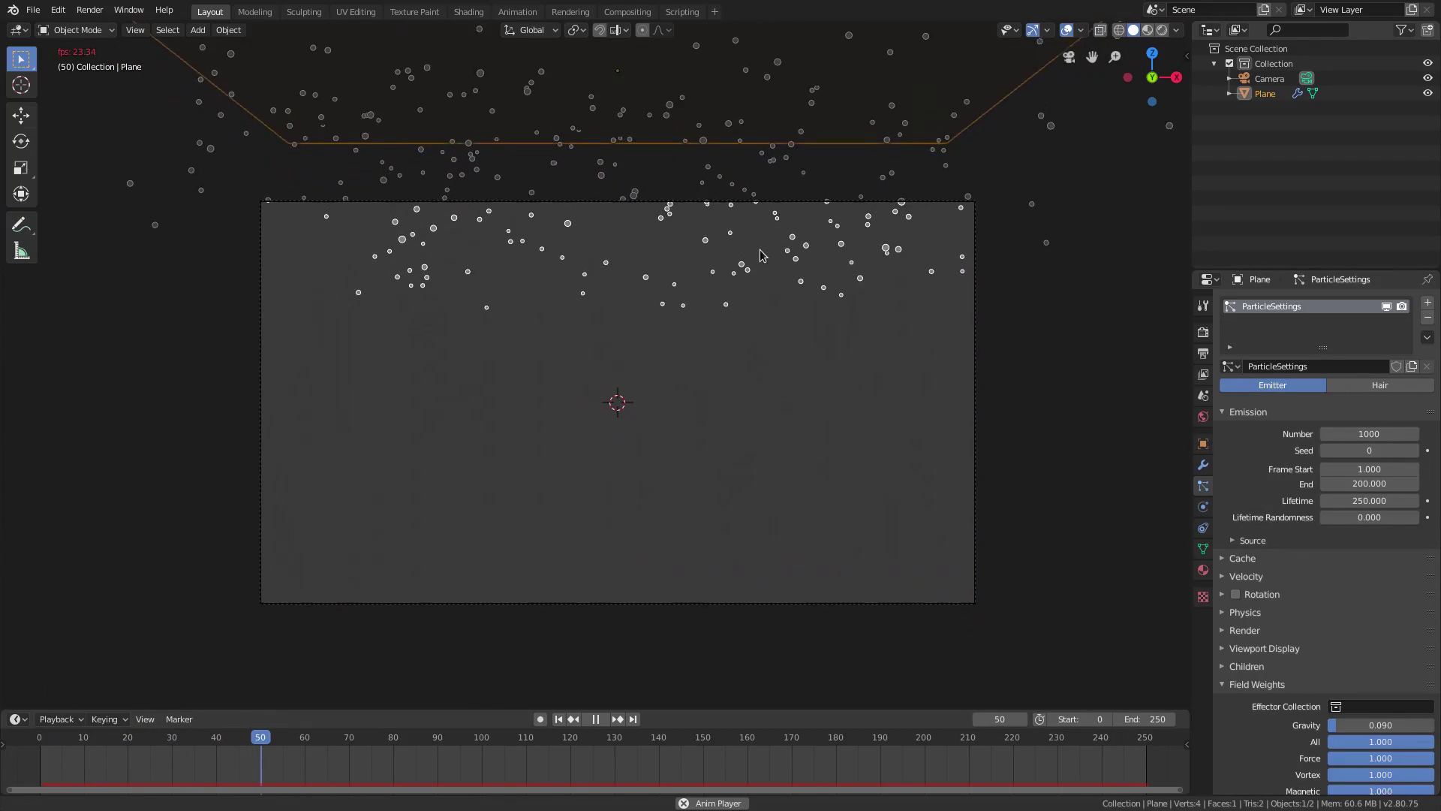
pyautogui.scroll(-1, 1305, 646)
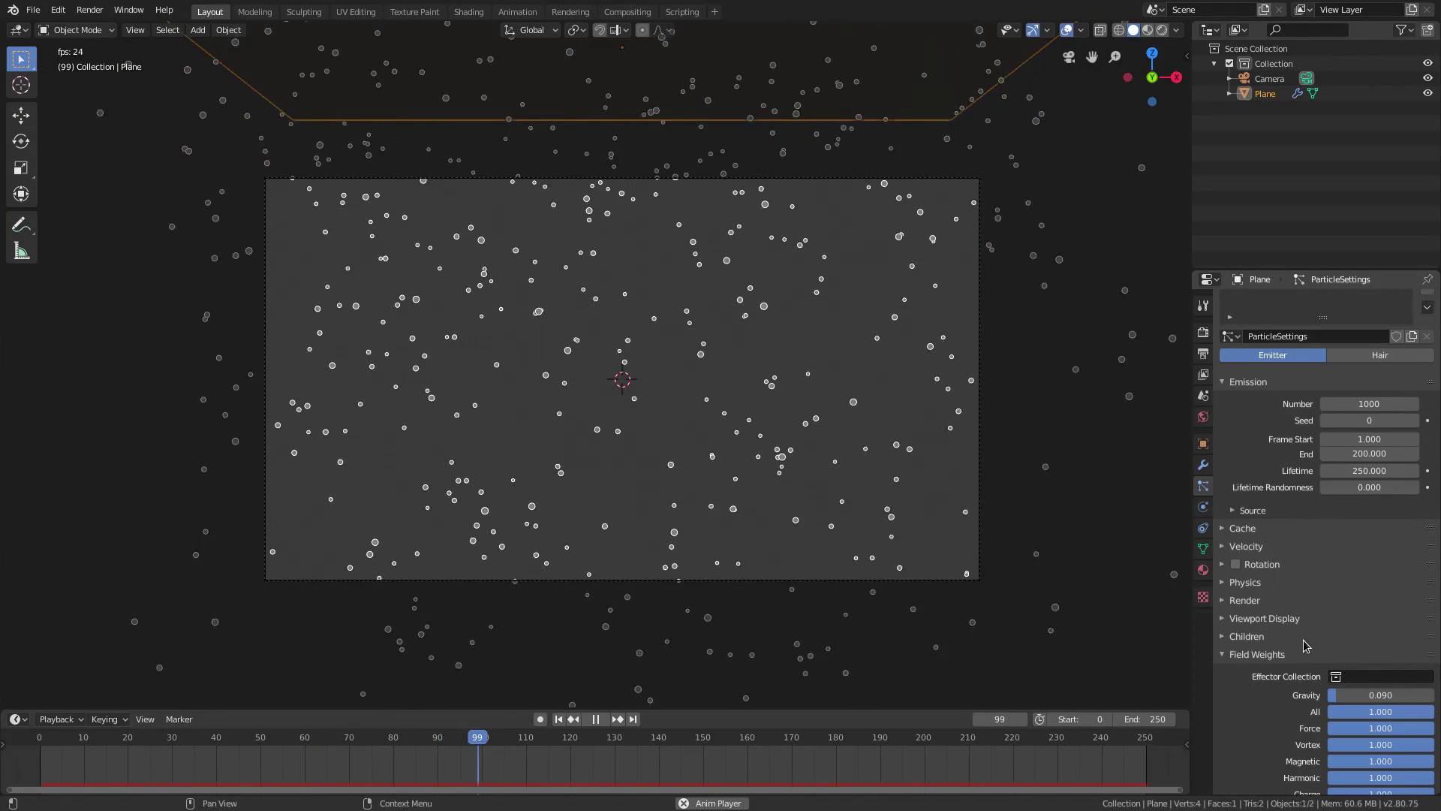
pyautogui.scroll(1, 1304, 645)
pyautogui.click(1276, 553)
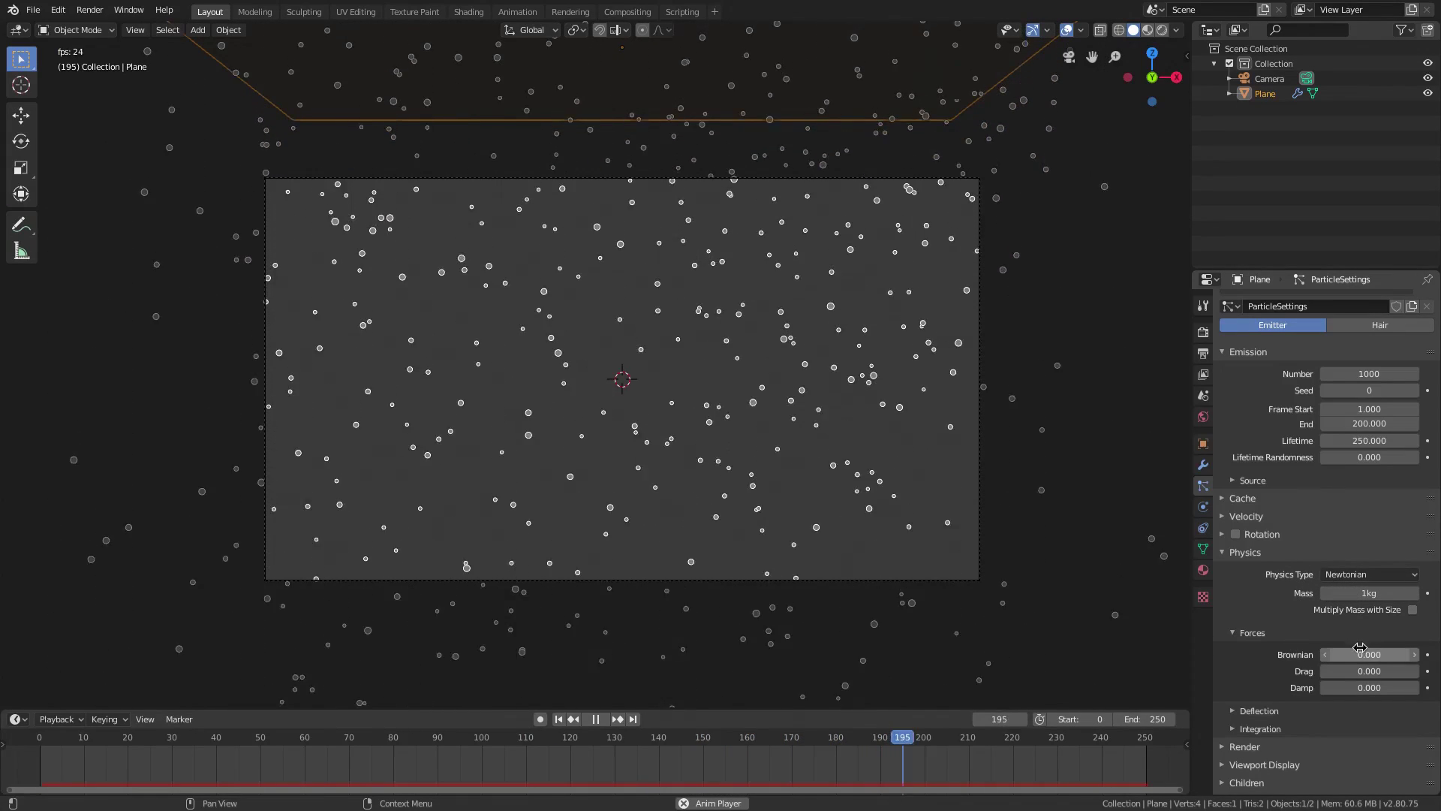
pyautogui.moveTo(1360, 647); pyautogui.dragTo(1372, 655)
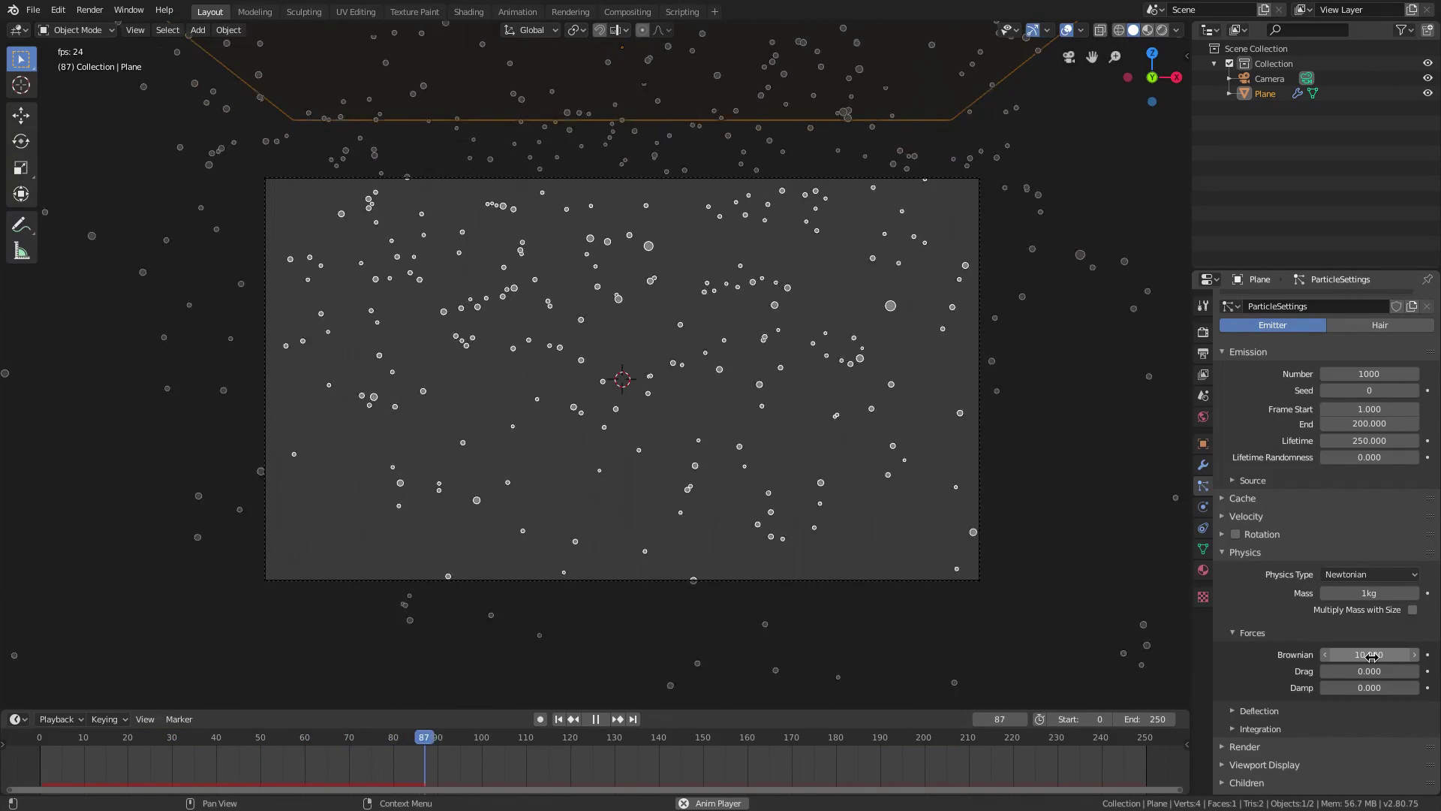
# Set the Brownian force to exactly 5 and replay the simulation.
pyautogui.click(1370, 655)
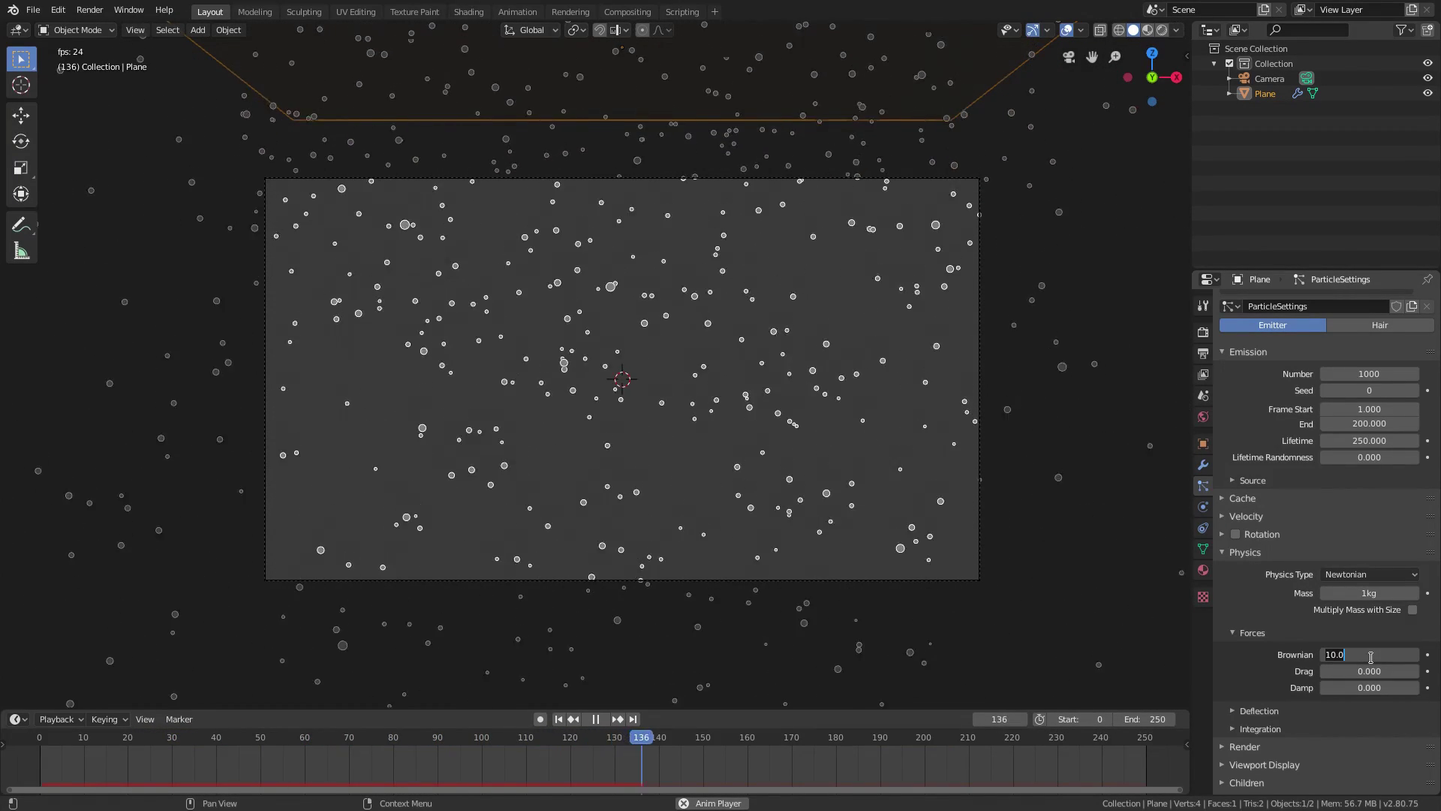
pyautogui.write('6')
pyautogui.press('Return')
pyautogui.hotkey('shift', 'Left')
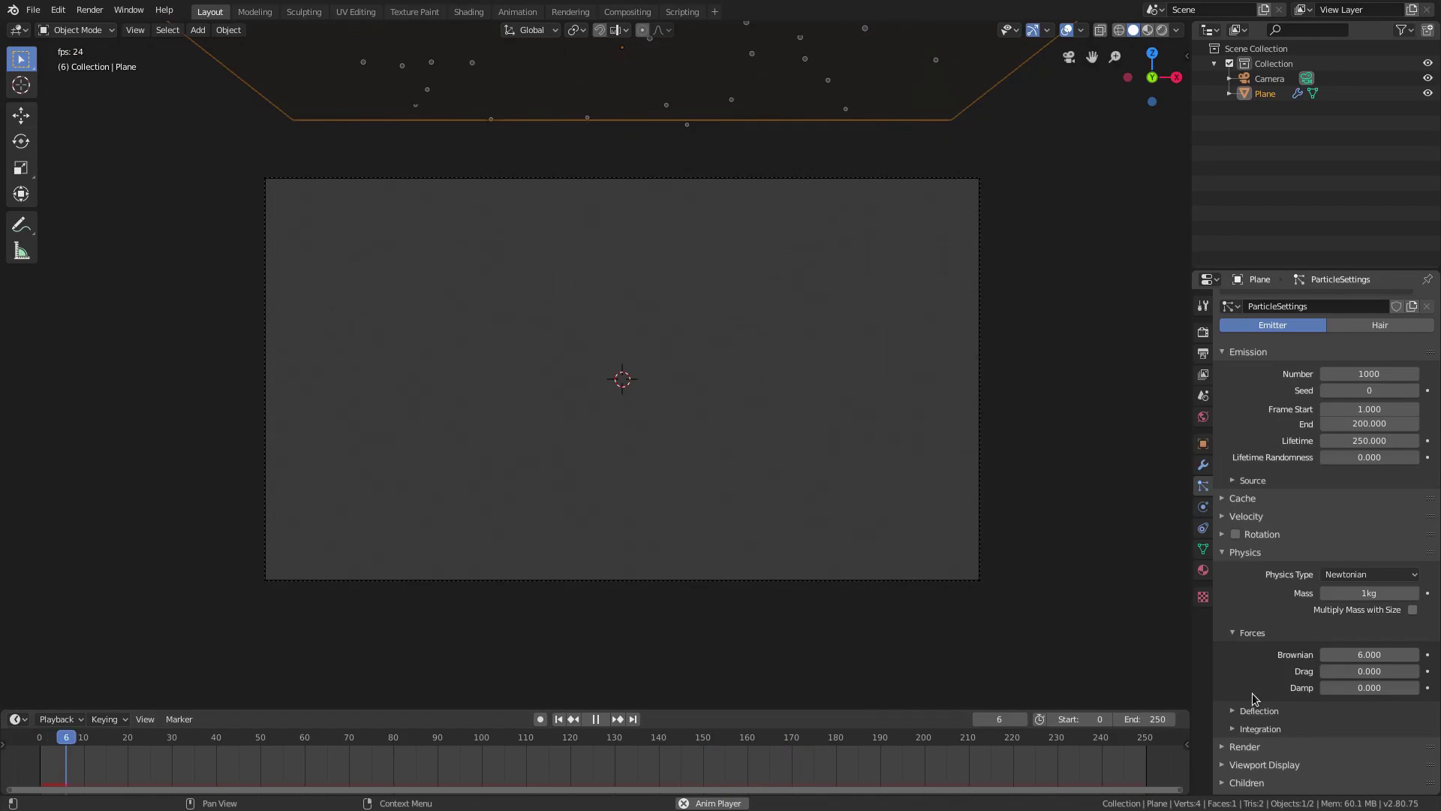
pyautogui.click(1345, 658)
pyautogui.write('5')
pyautogui.press('Return')
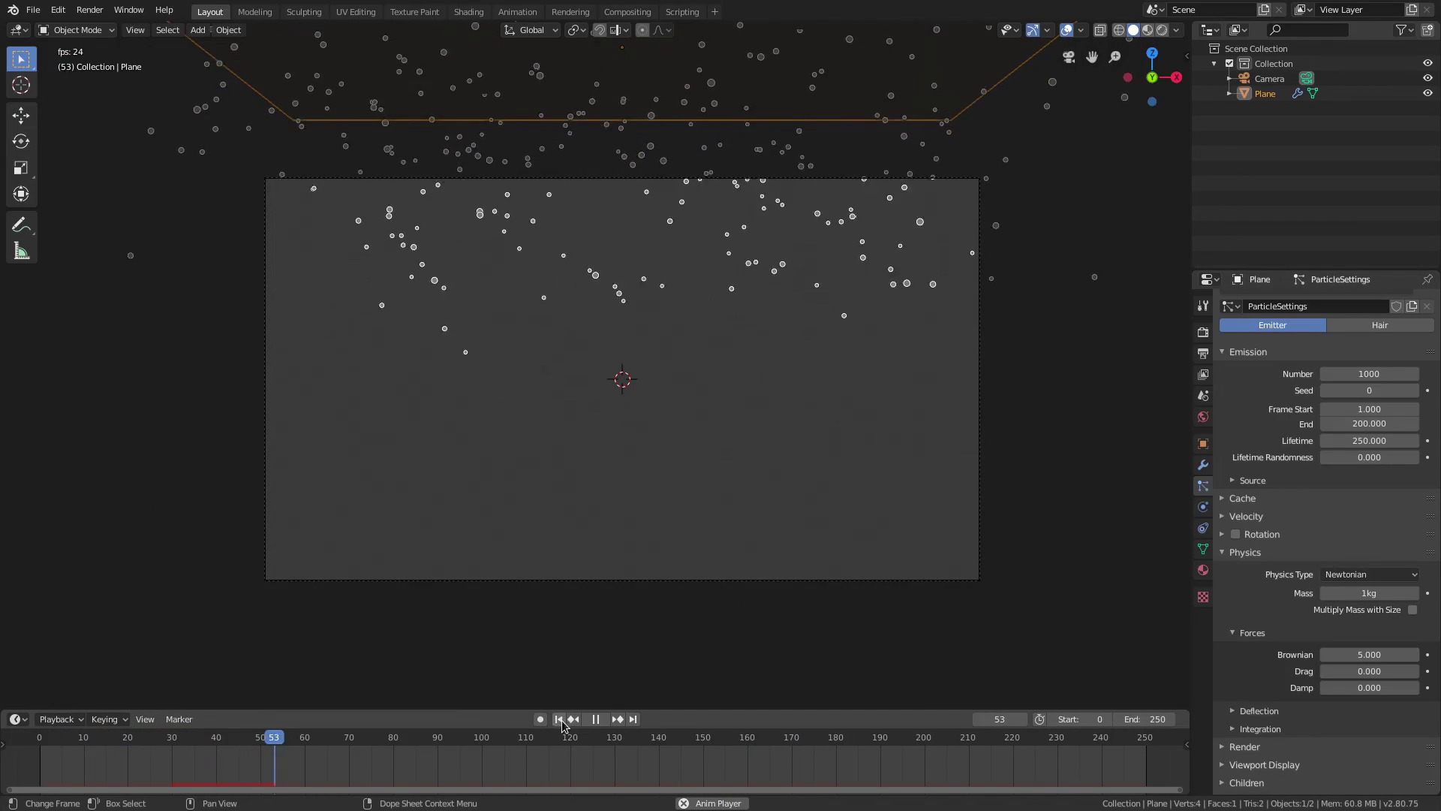
pyautogui.hotkey('shift', 'Left')
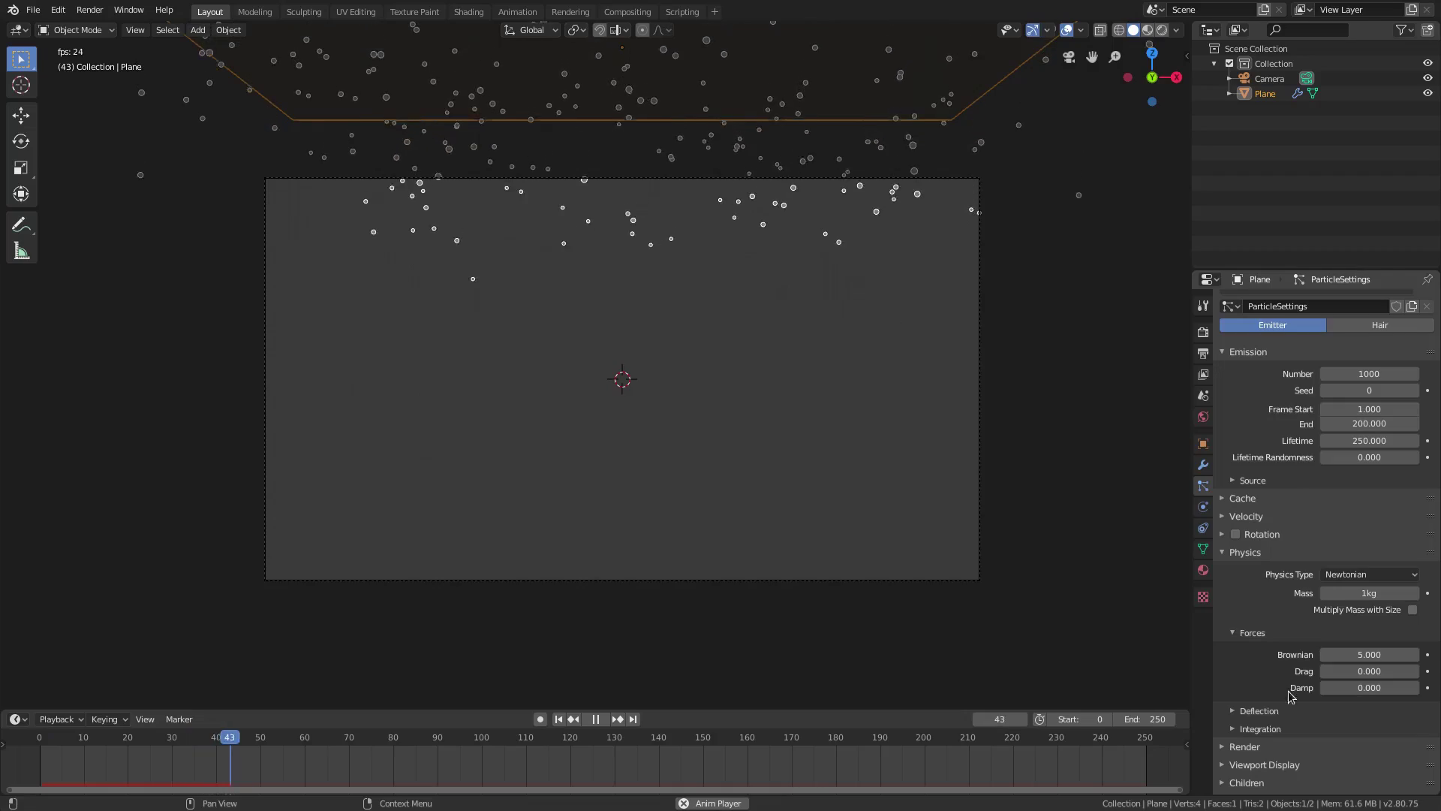
pyautogui.scroll(-3, 1302, 719)
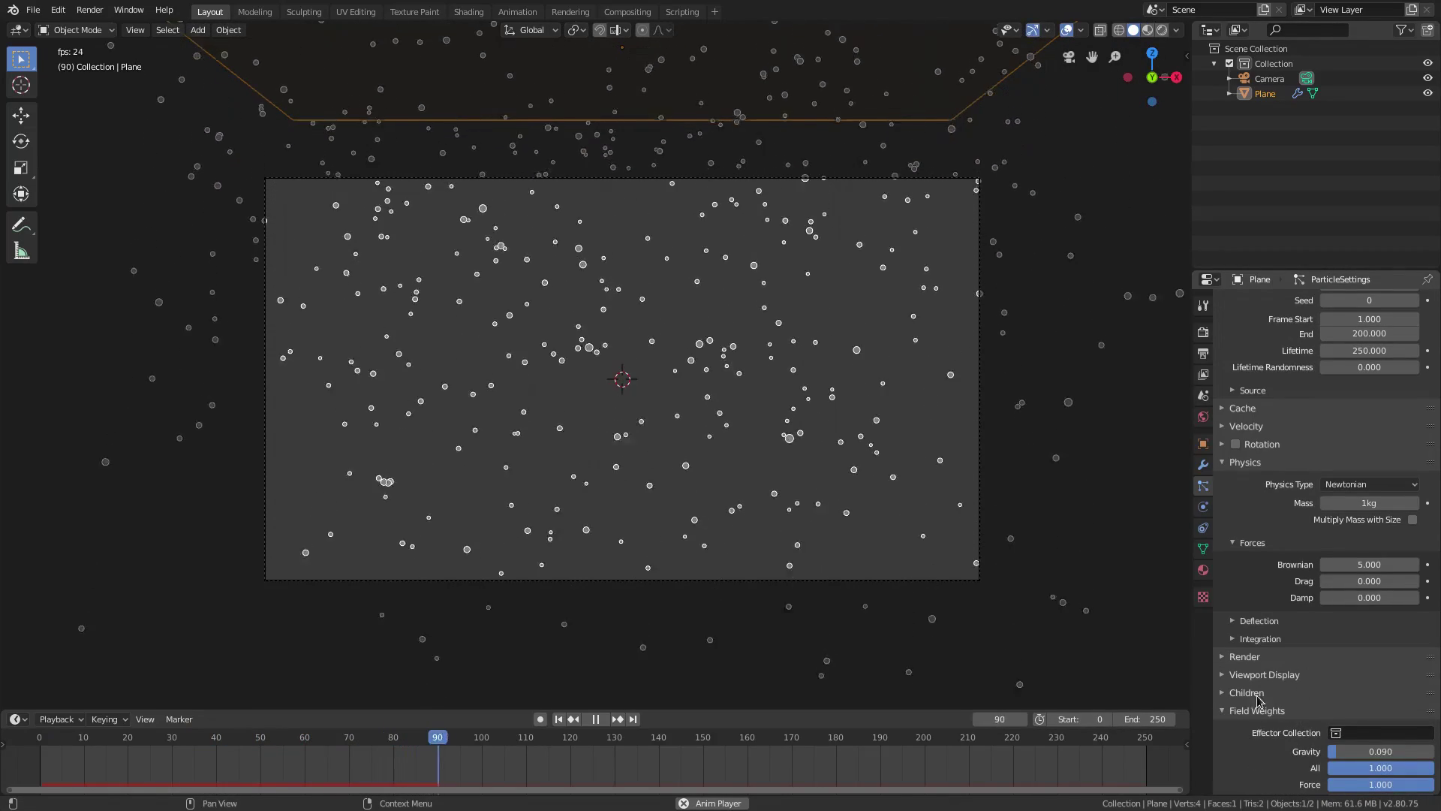
pyautogui.click(1258, 707)
# Set velocity randomize to 0.1 and normal velocity to 0.1 m/s.
pyautogui.click(1252, 542)
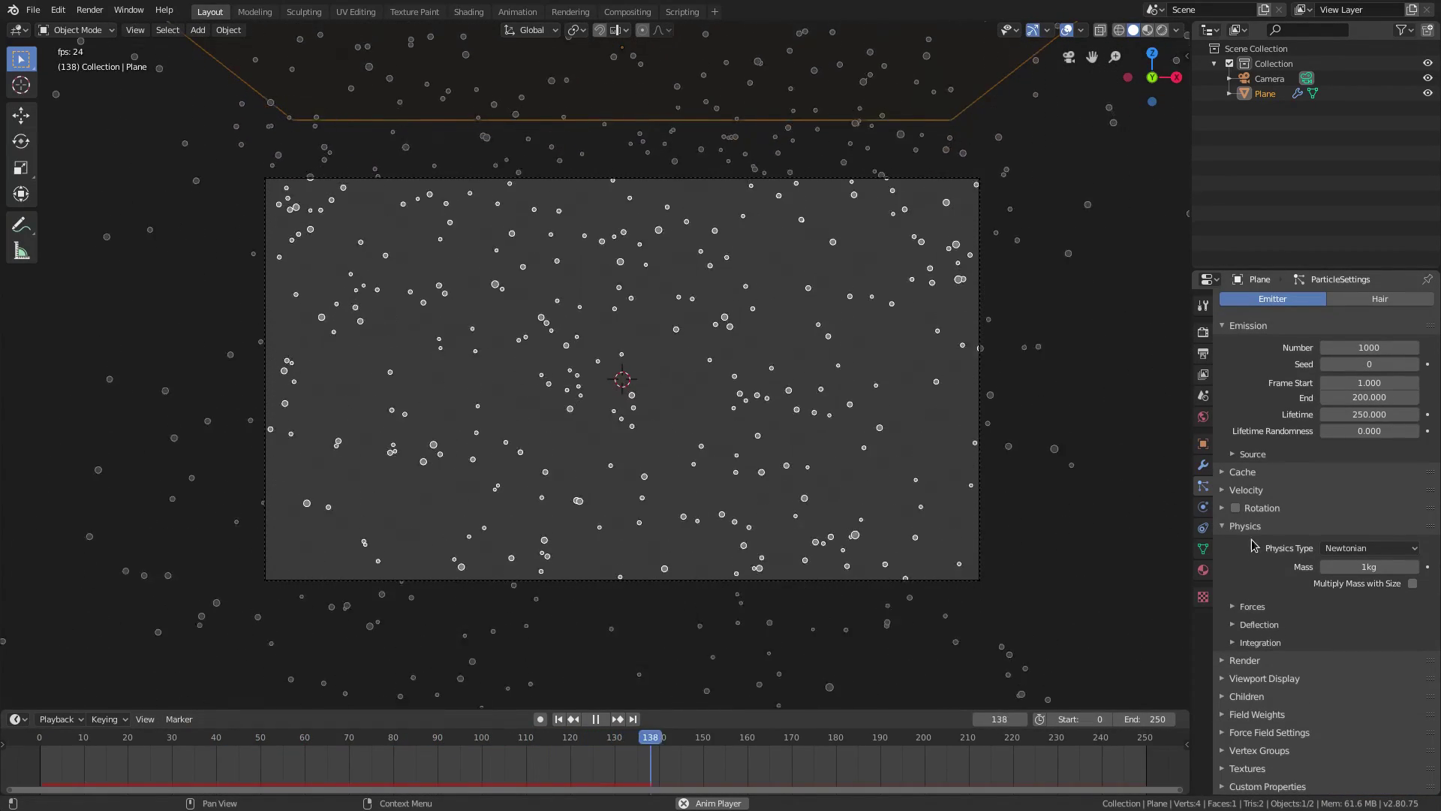
pyautogui.click(1246, 490)
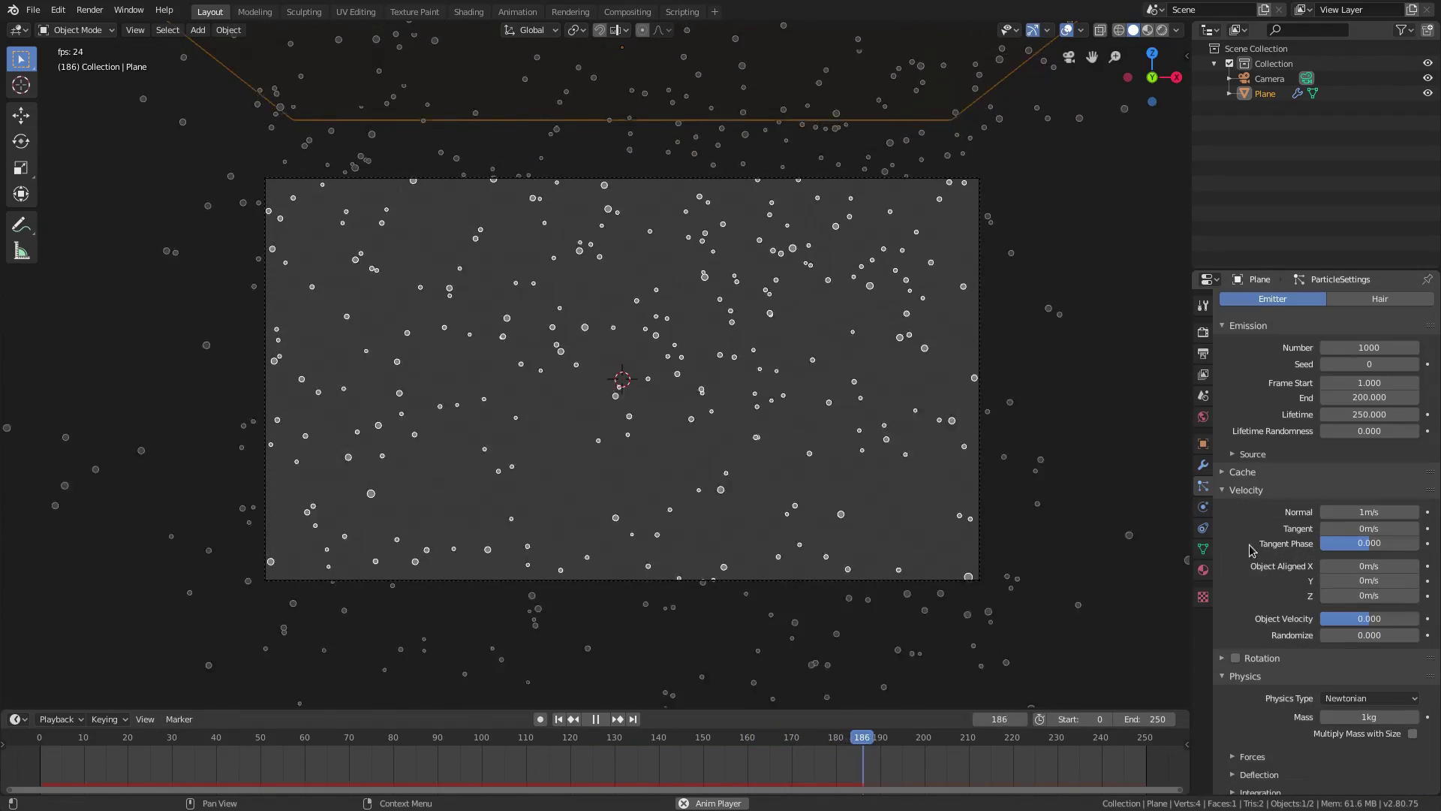
pyautogui.click(1416, 635)
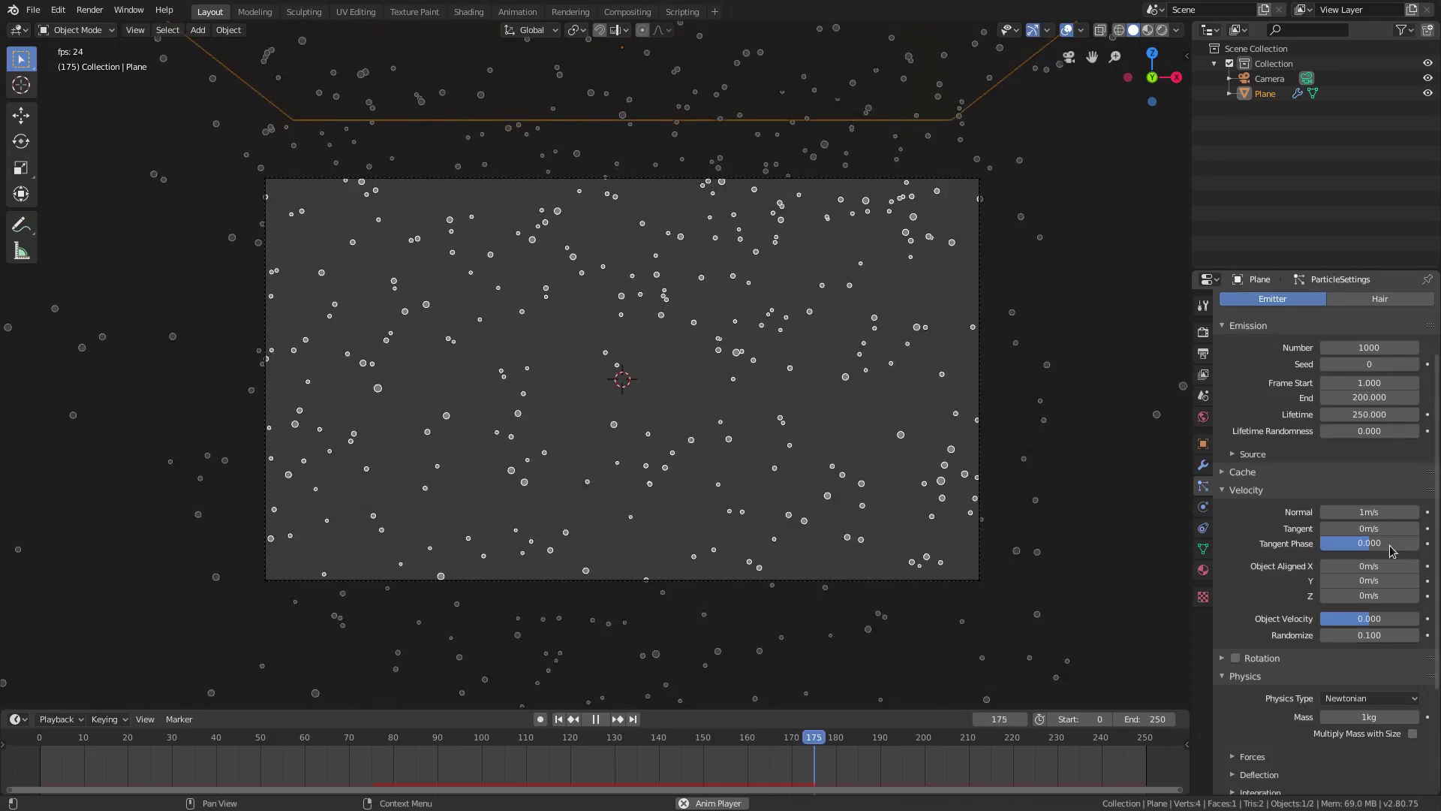
pyautogui.moveTo(1387, 513); pyautogui.dragTo(1336, 513)
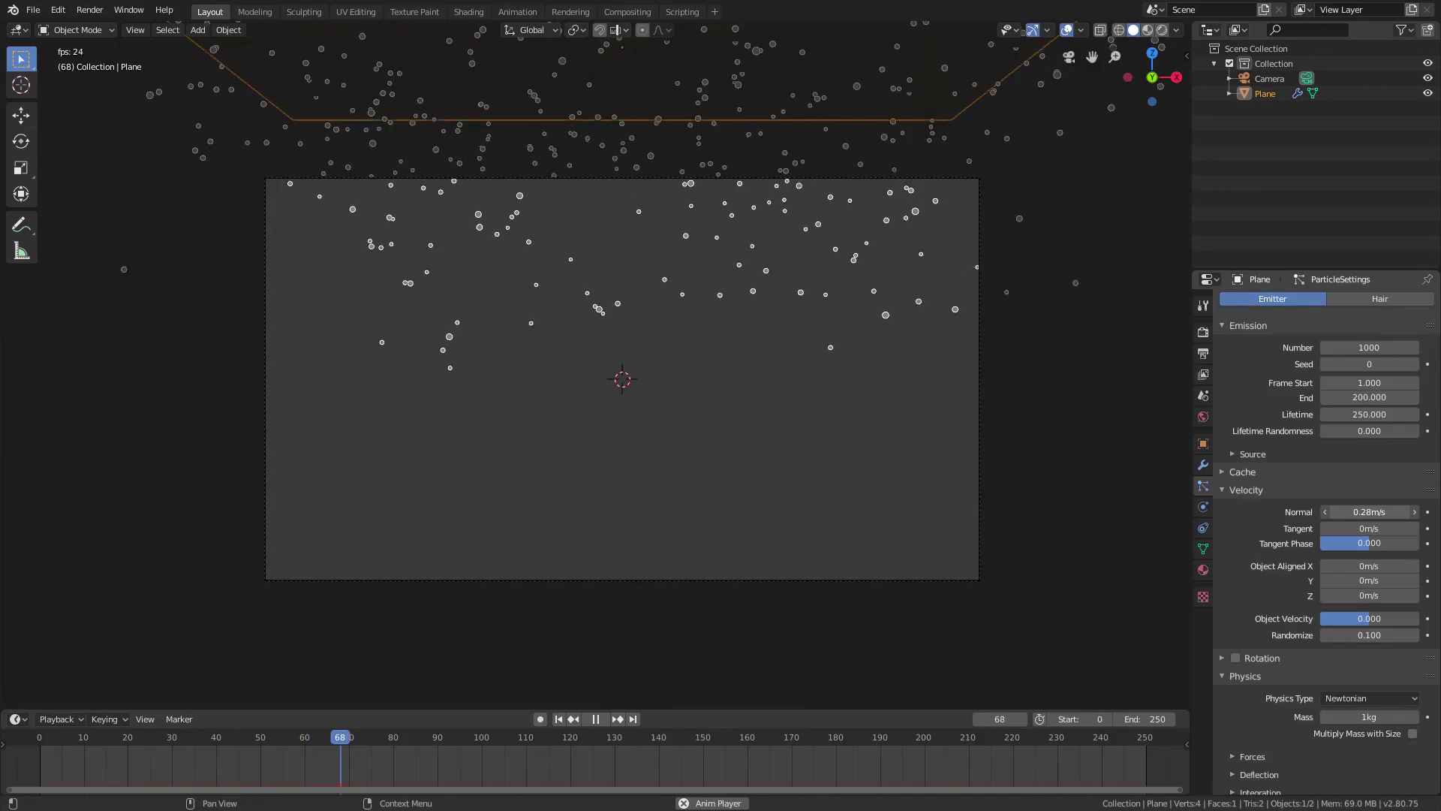
pyautogui.click(1368, 514)
pyautogui.write('0.')
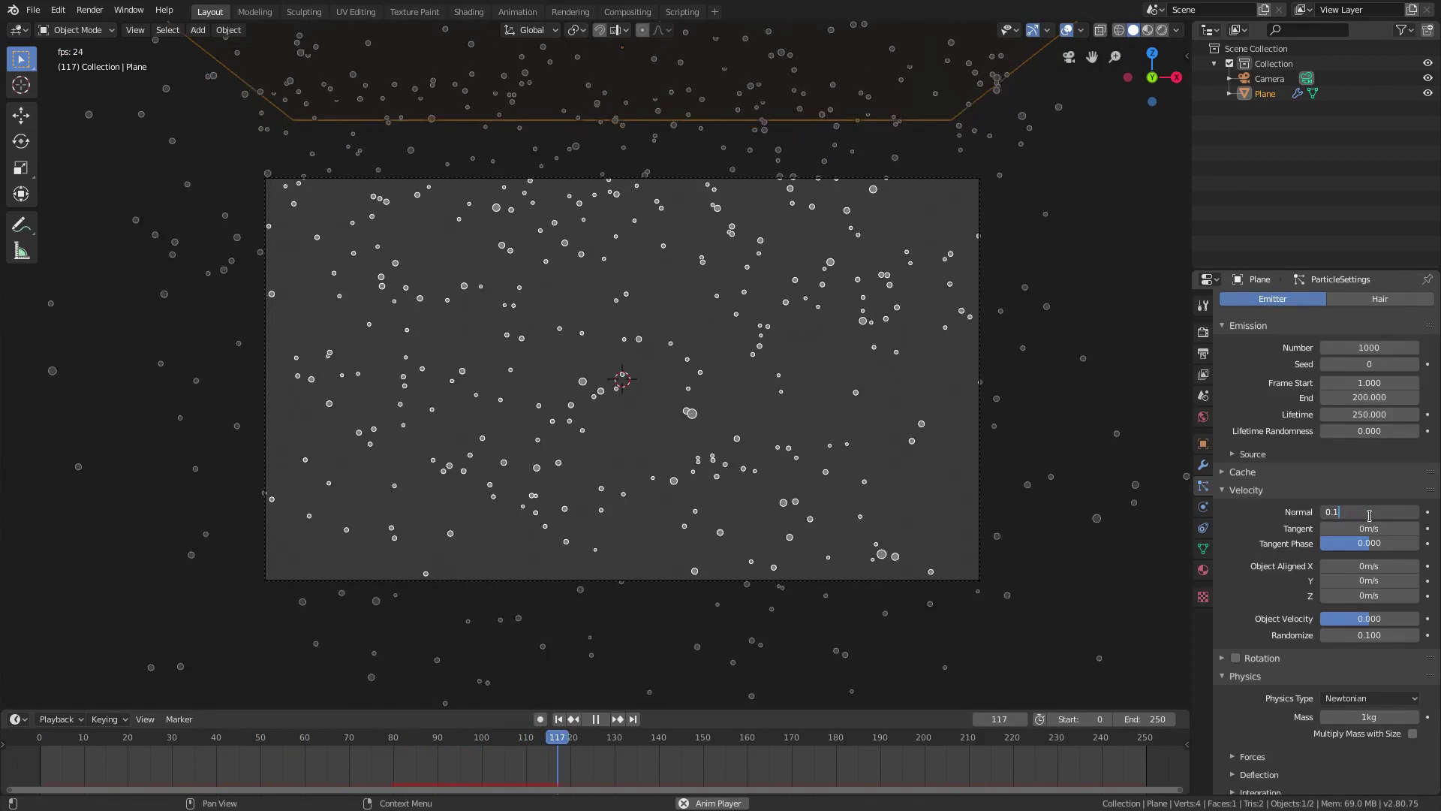
pyautogui.write('1')
pyautogui.press('Return')
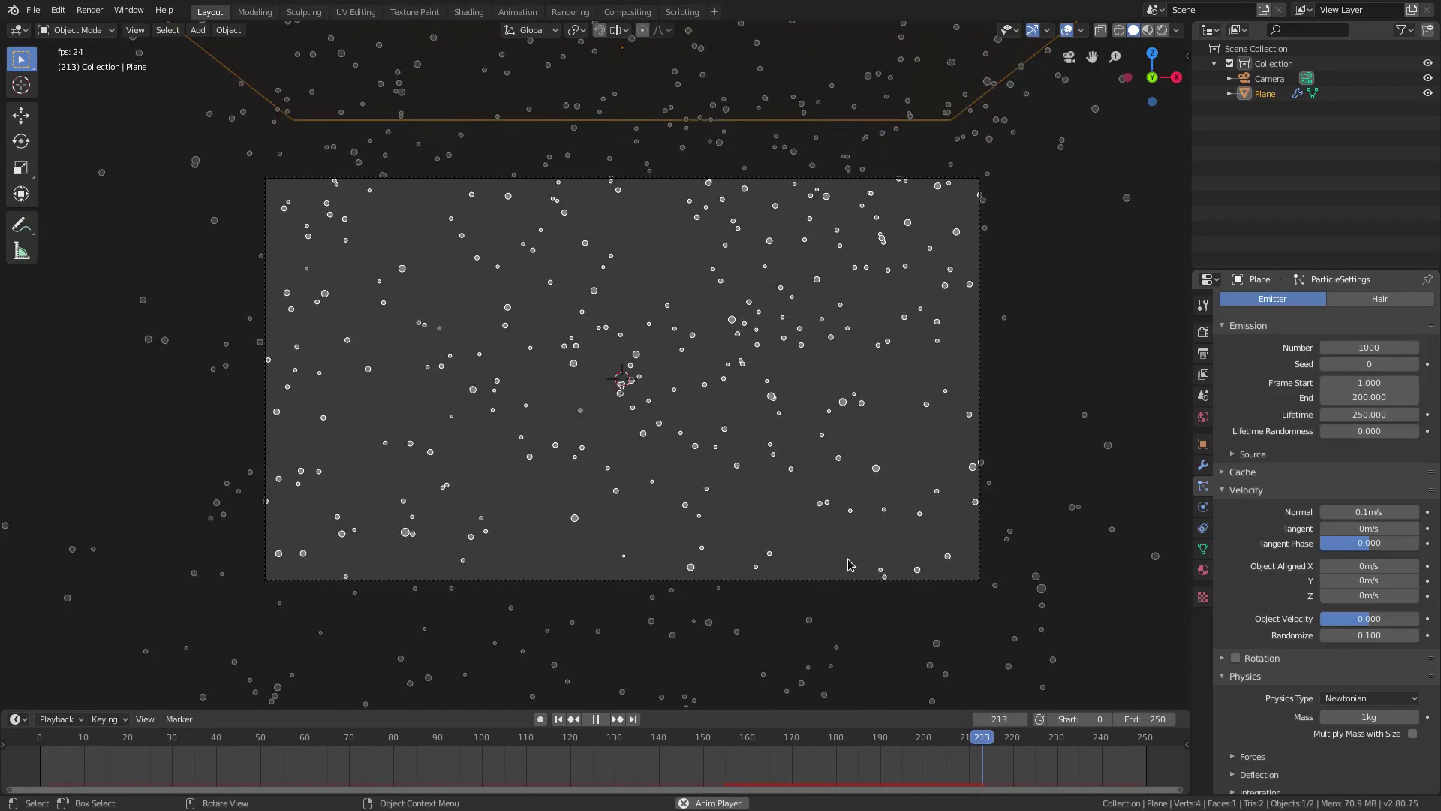
pyautogui.scroll(1, 848, 564)
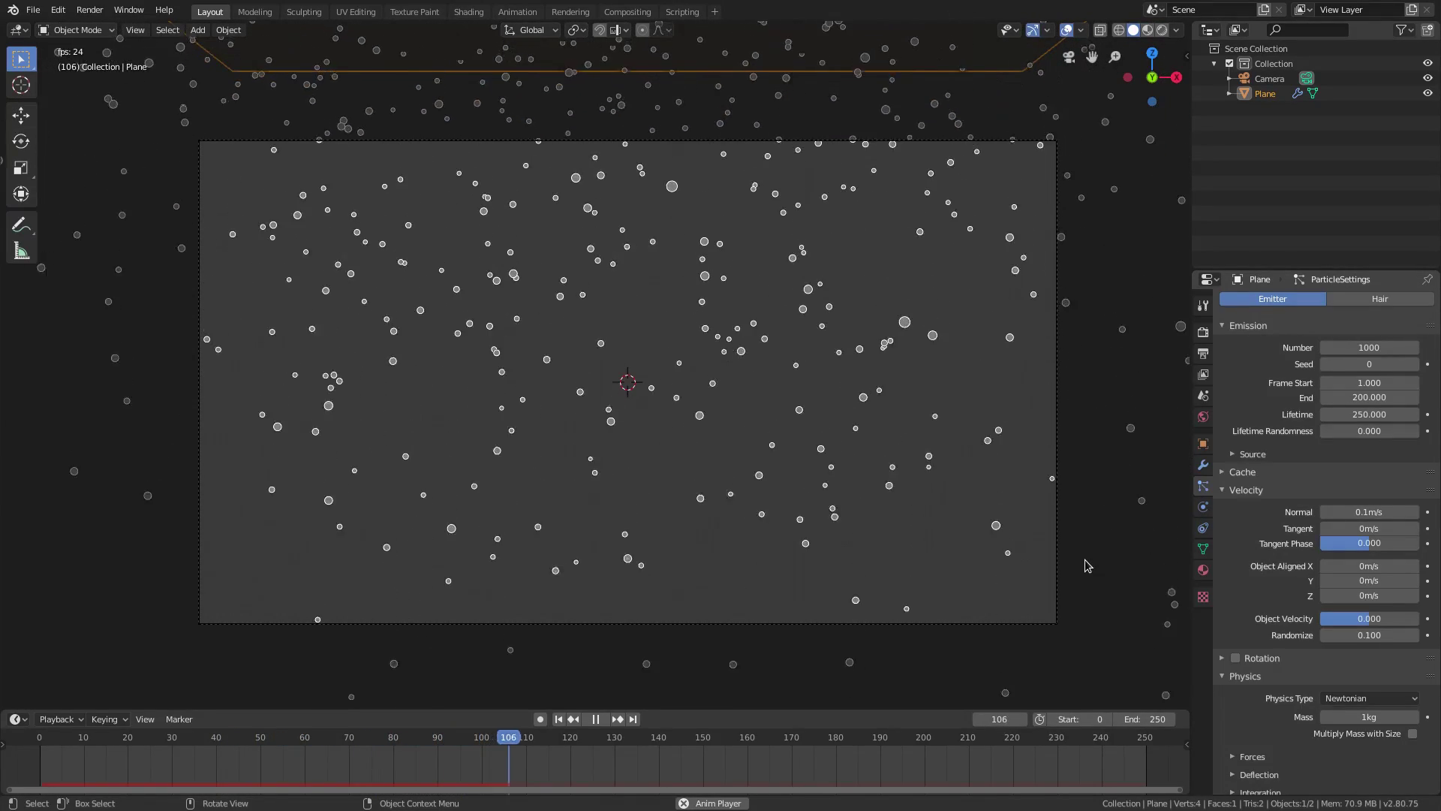
pyautogui.click(1351, 511)
pyautogui.write('0.')
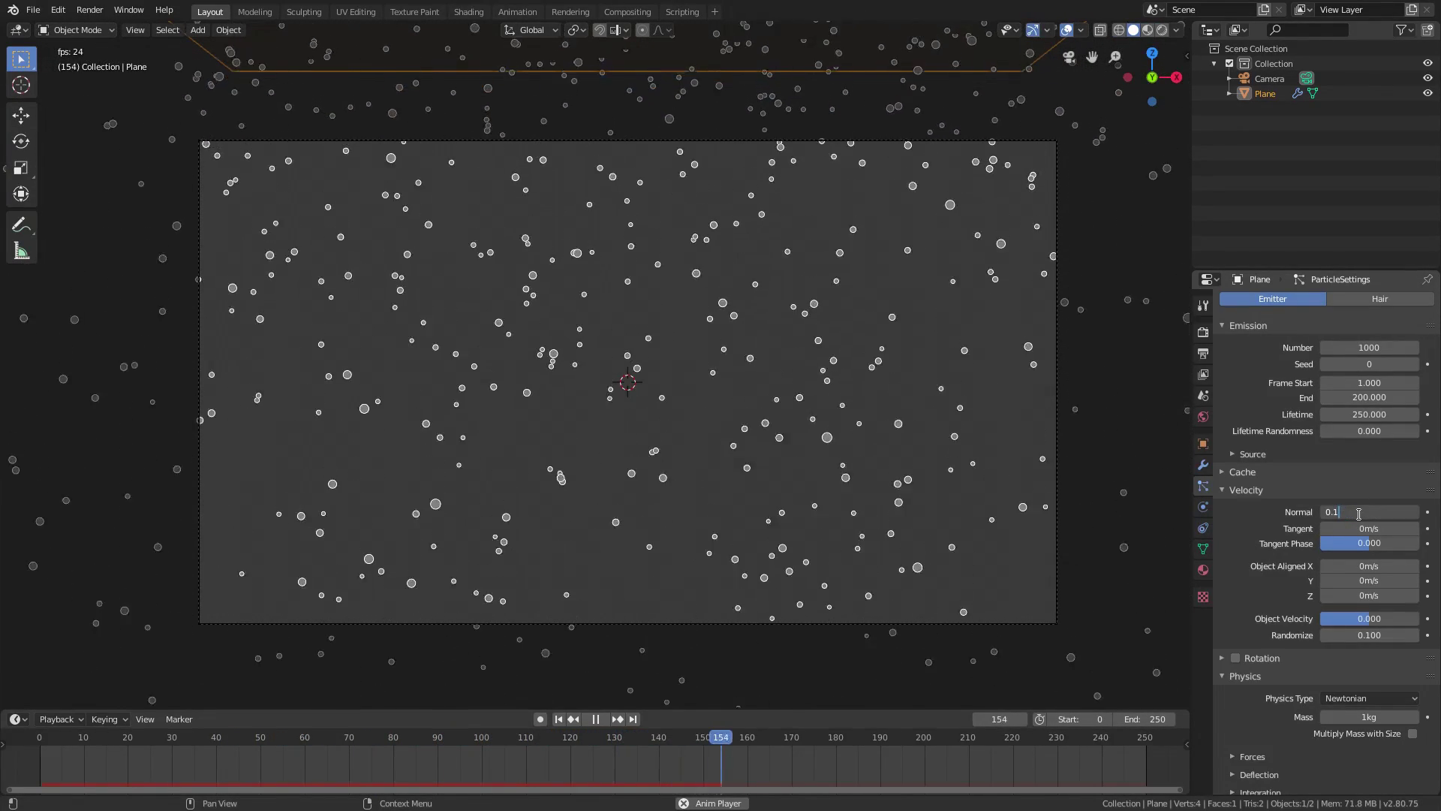
pyautogui.write('.03')
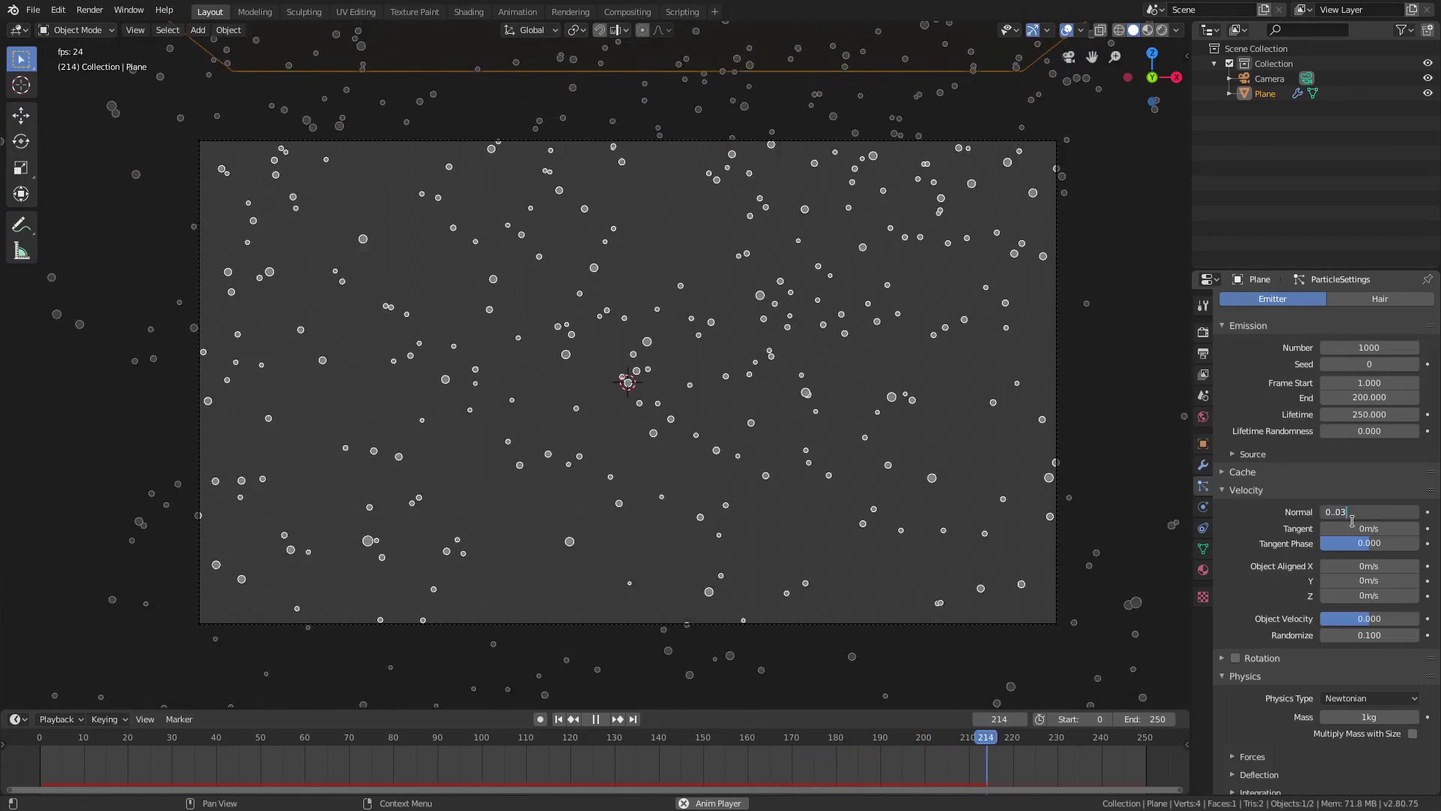
pyautogui.press('Return')
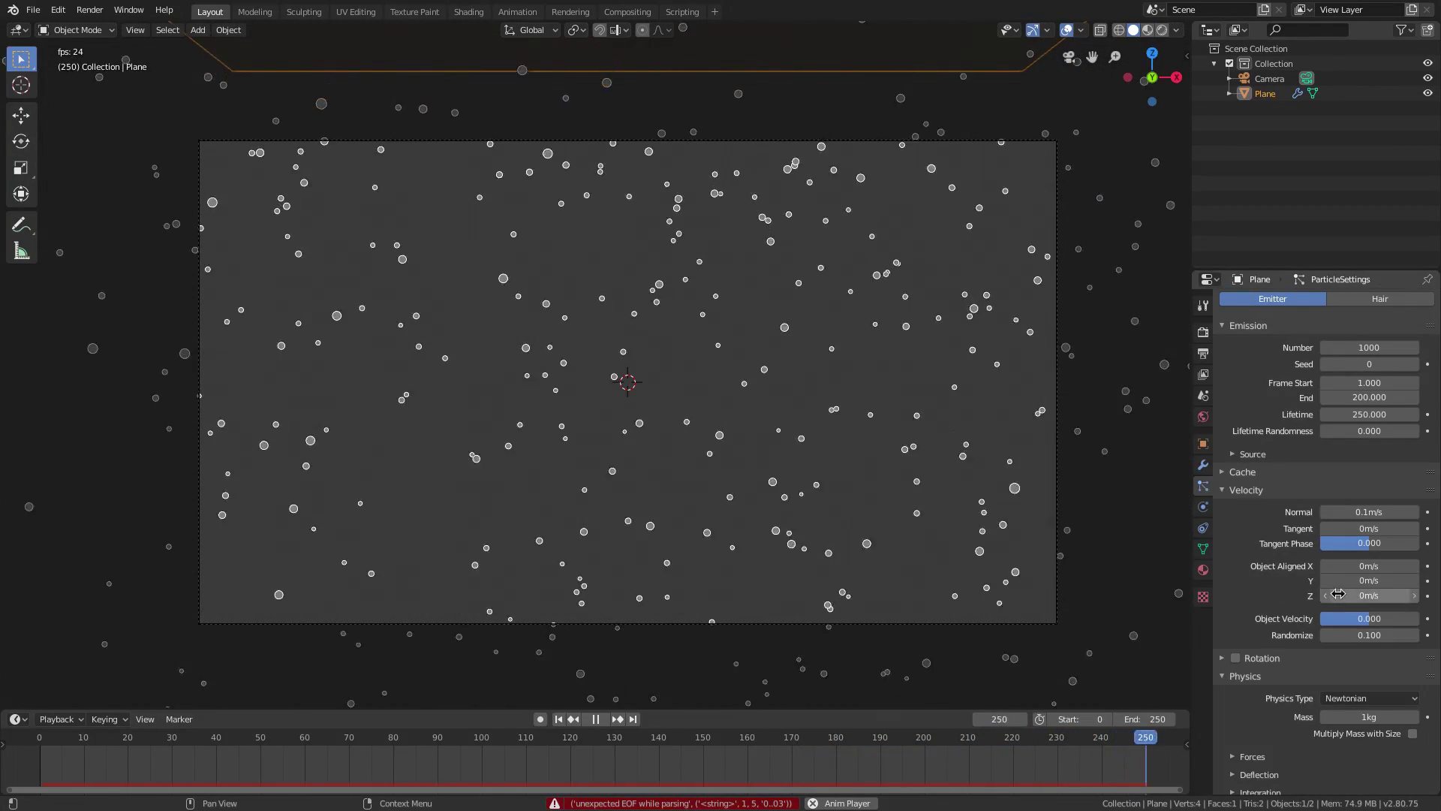
# Lower the gravity field weight from 0.090 to 0.040.
pyautogui.scroll(-5, 1341, 627)
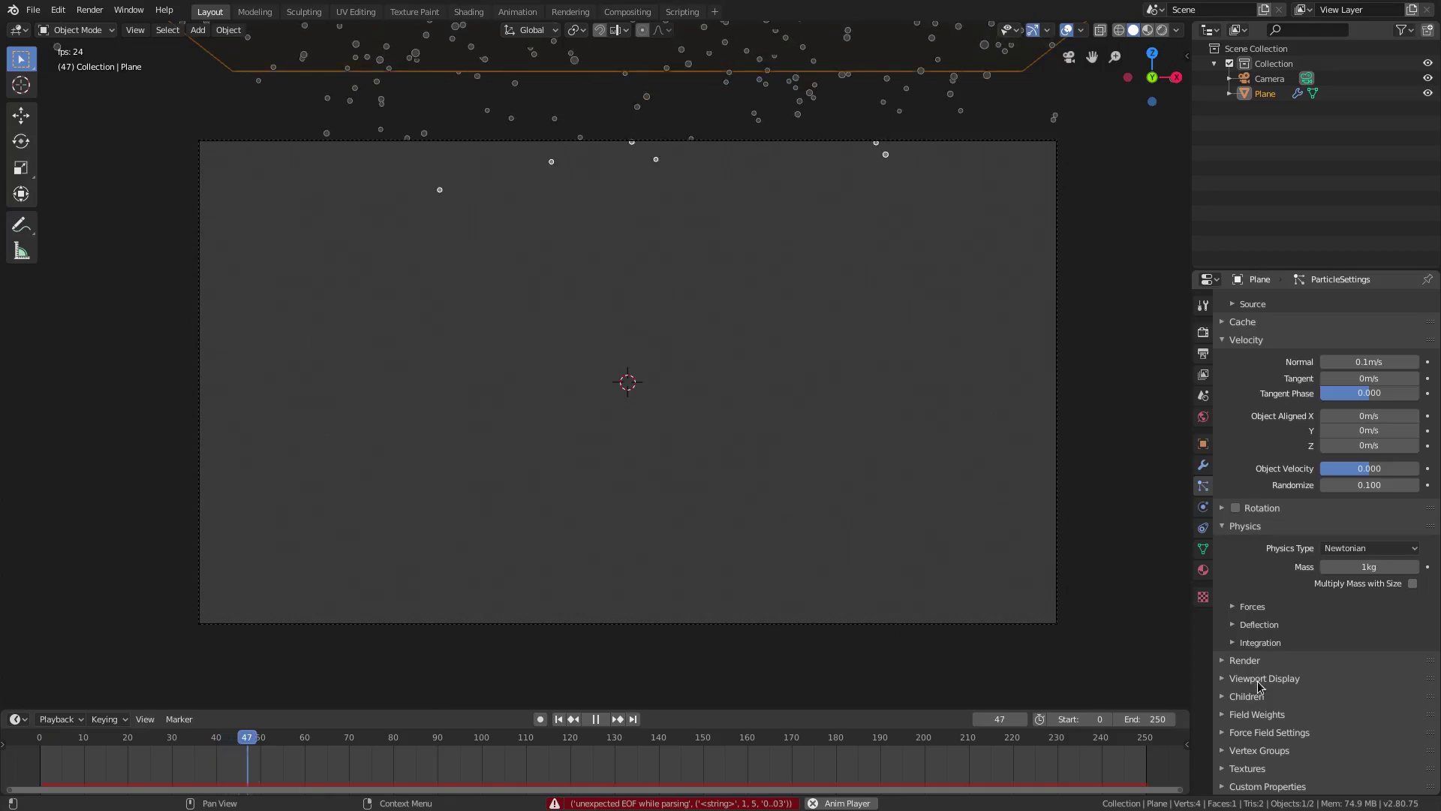
pyautogui.click(1258, 714)
pyautogui.doubleClick(1381, 755)
pyautogui.write('0.090')
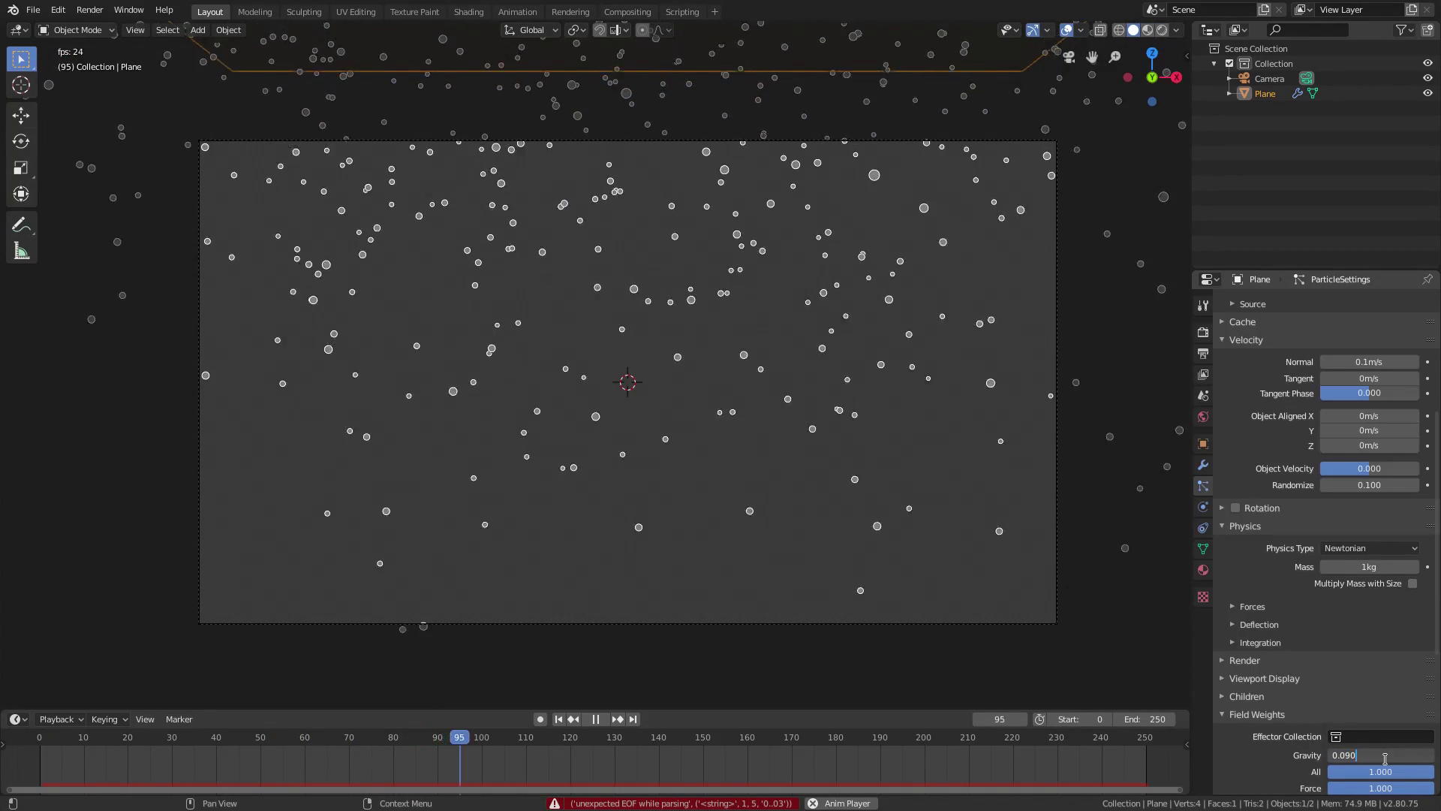
pyautogui.press('BackSpace')
pyautogui.press('BackSpace')
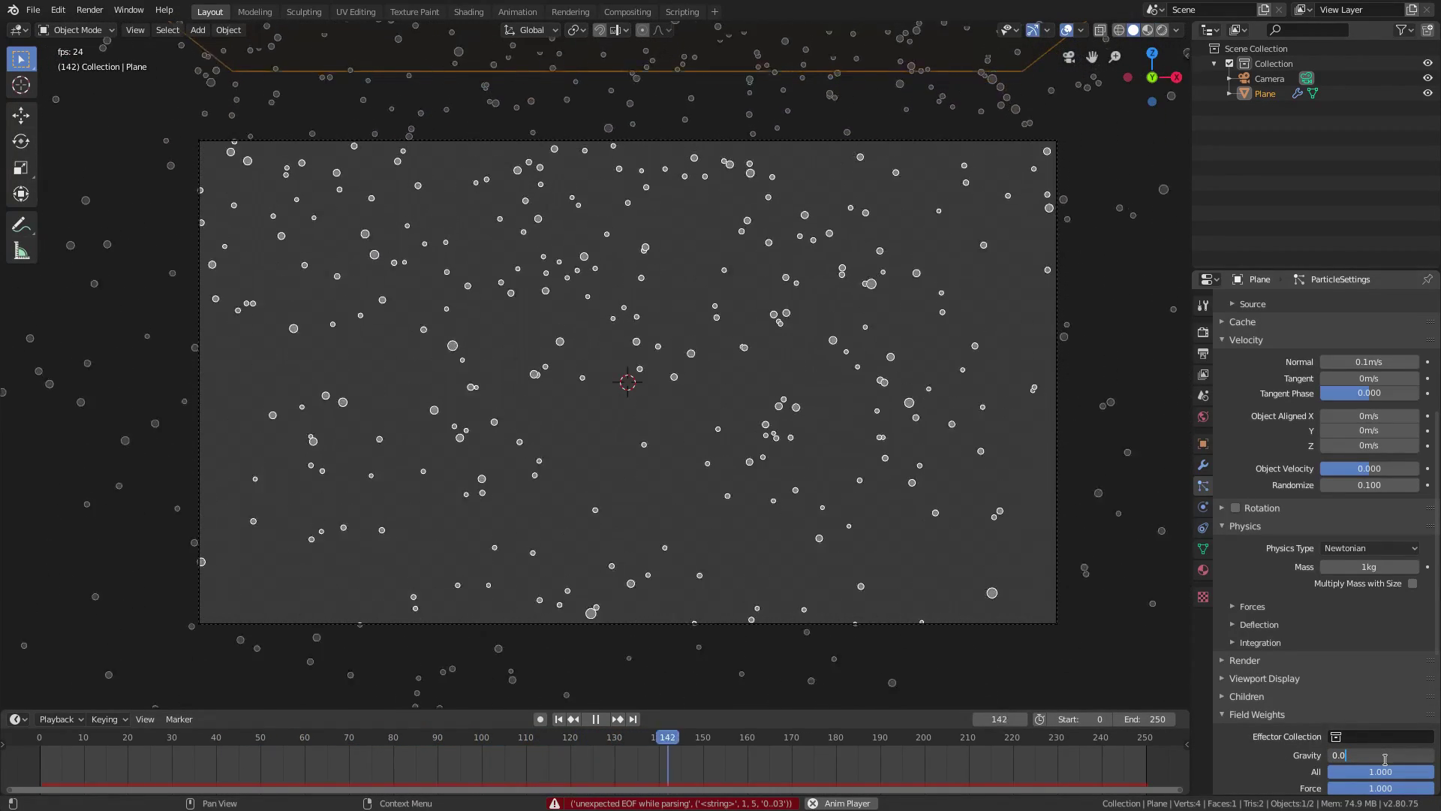
pyautogui.write('4')
pyautogui.press('Return')
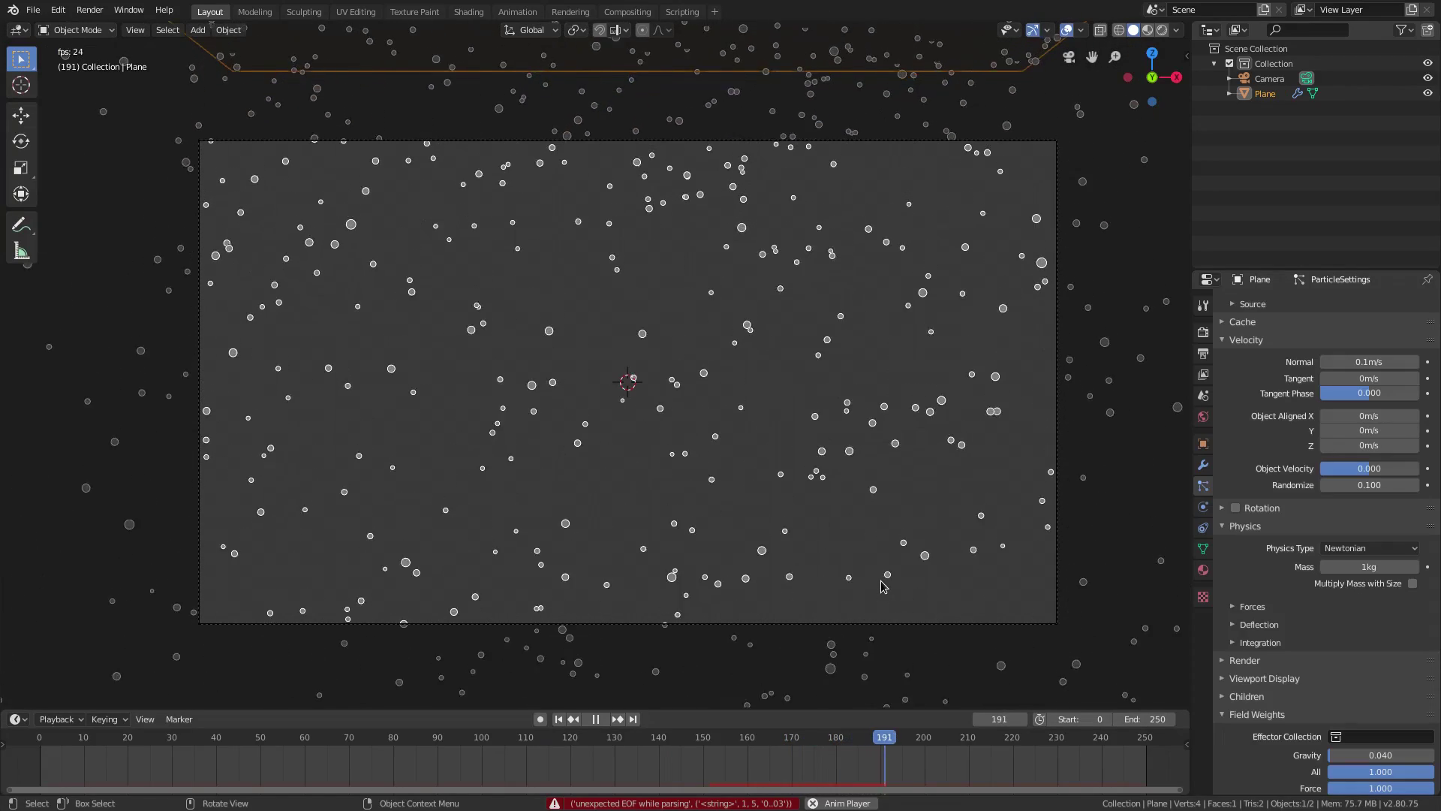
pyautogui.scroll(-2, 885, 574)
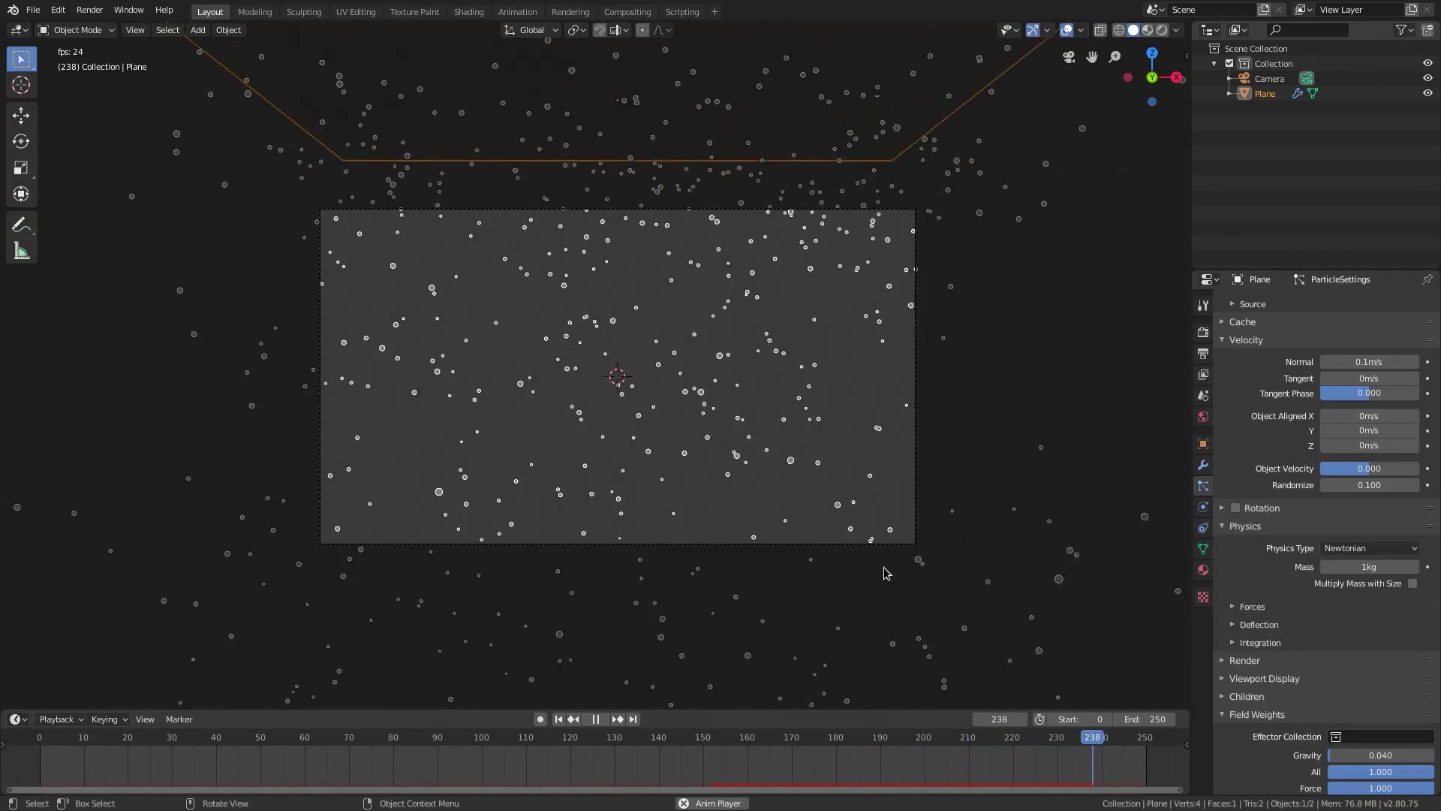
pyautogui.scroll(2, 882, 563)
pyautogui.scroll(8, 1322, 448)
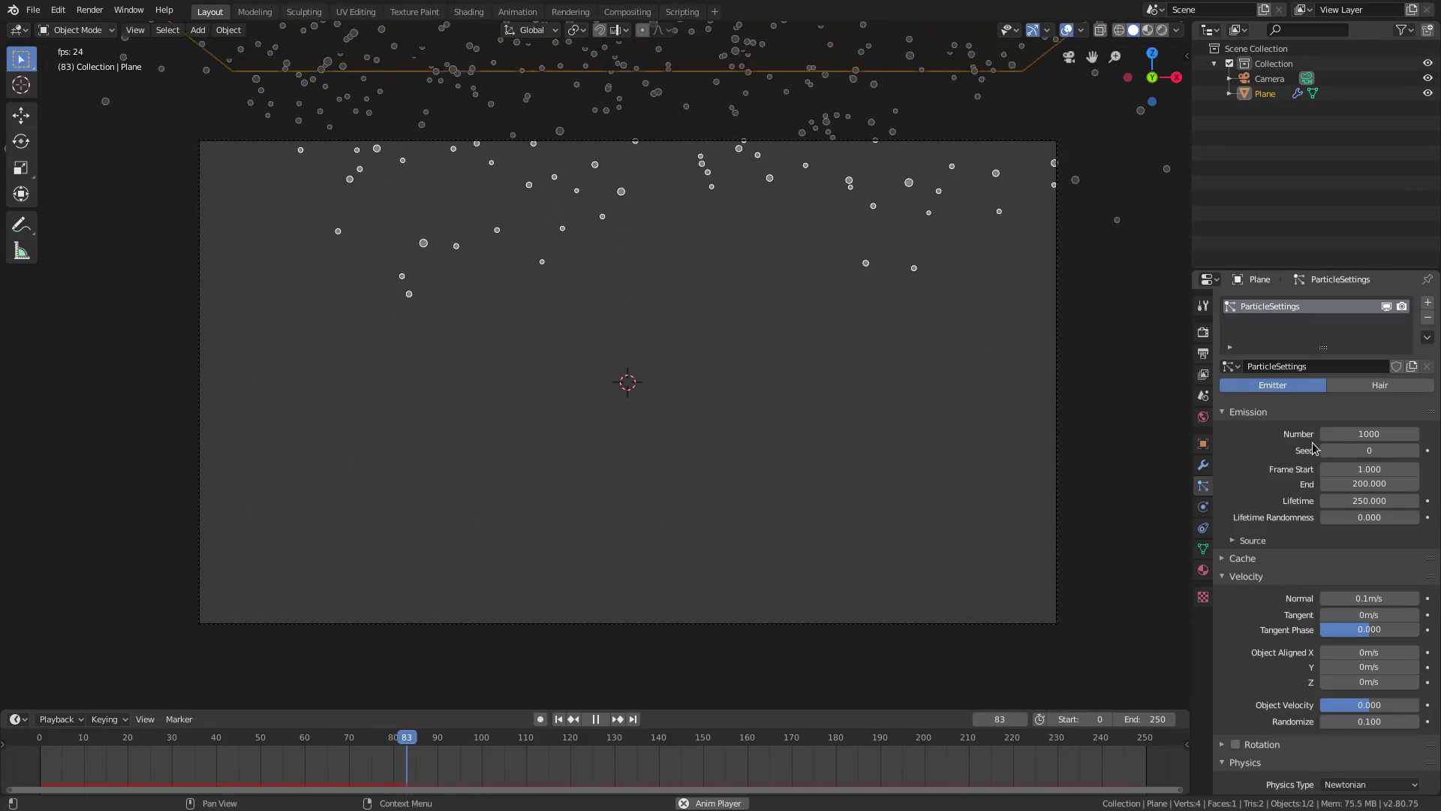
# Raise the emission number to 2000 particles and restart from frame one.
pyautogui.click(1369, 434)
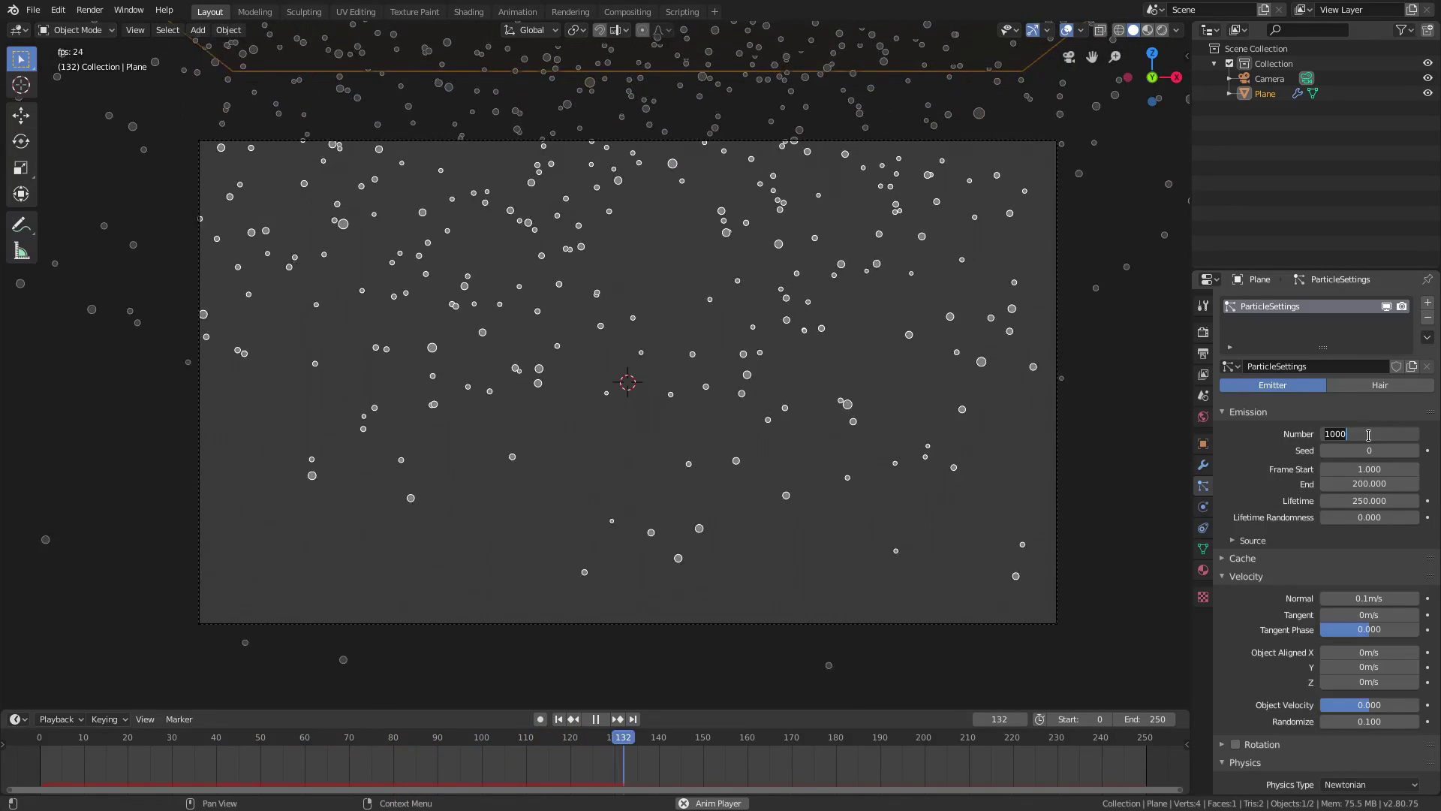
pyautogui.write('2000')
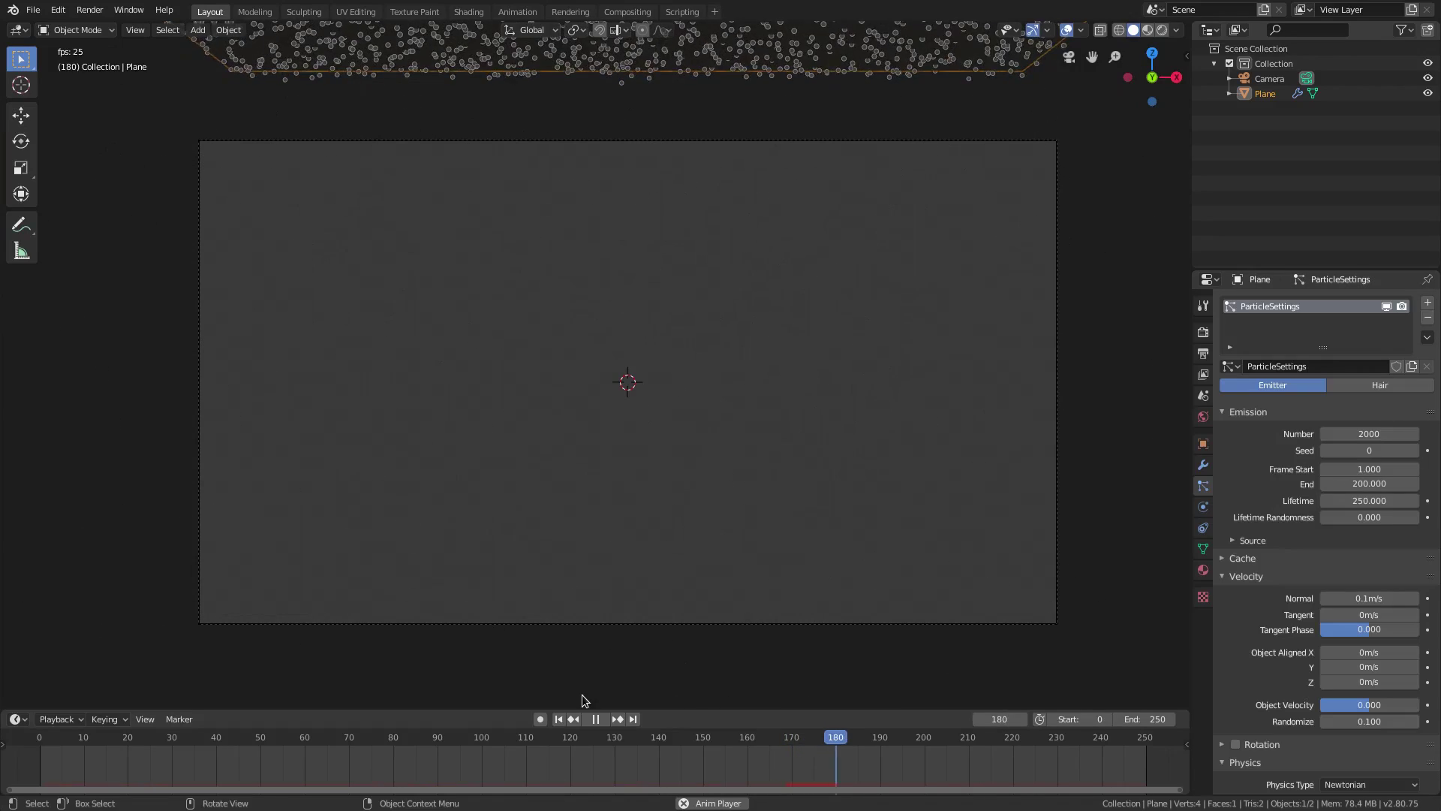
pyautogui.click(558, 719)
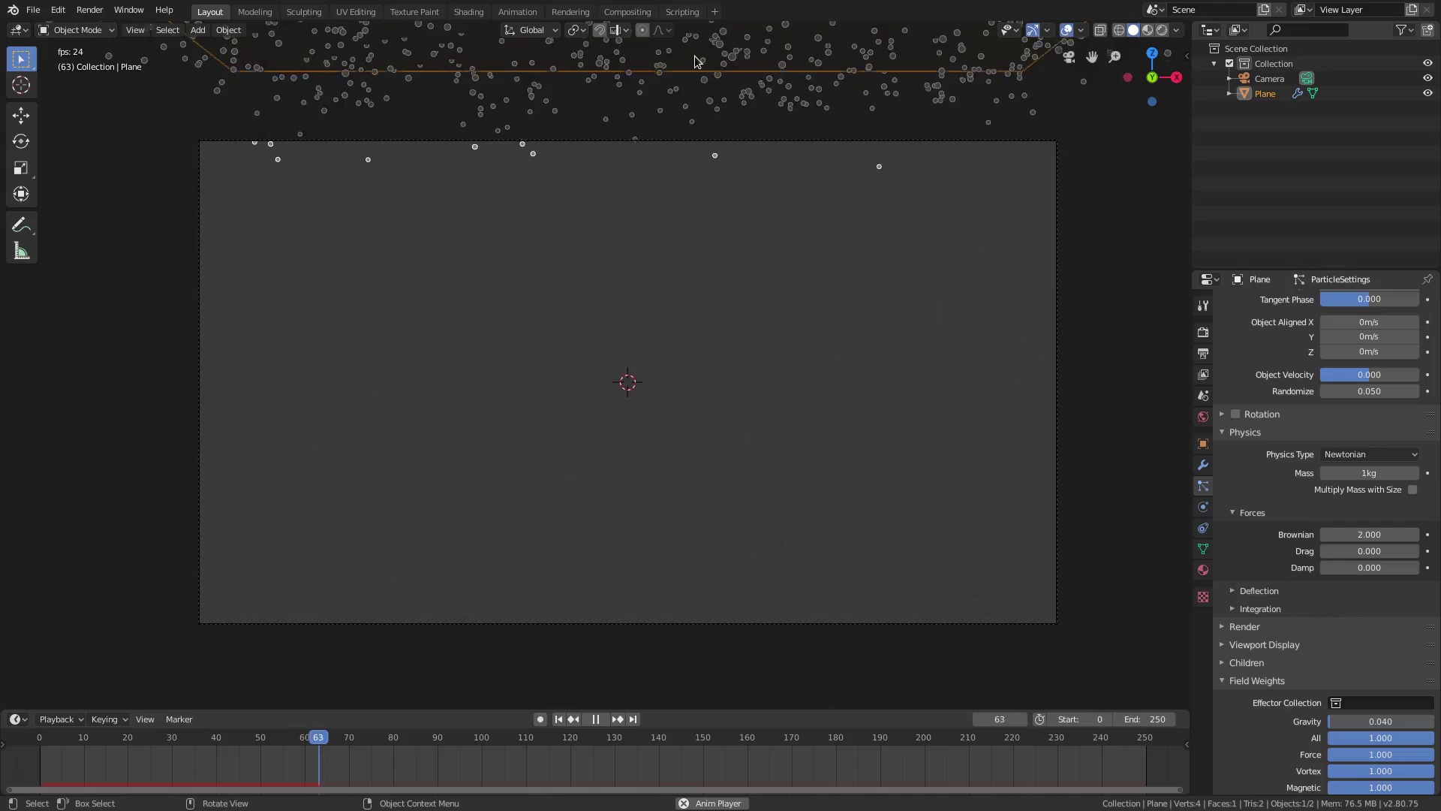
# Lower the emitter plane along Z and replay the snowfall from a new angle.
pyautogui.press('g')
pyautogui.press('z')
pyautogui.click(575, 624)
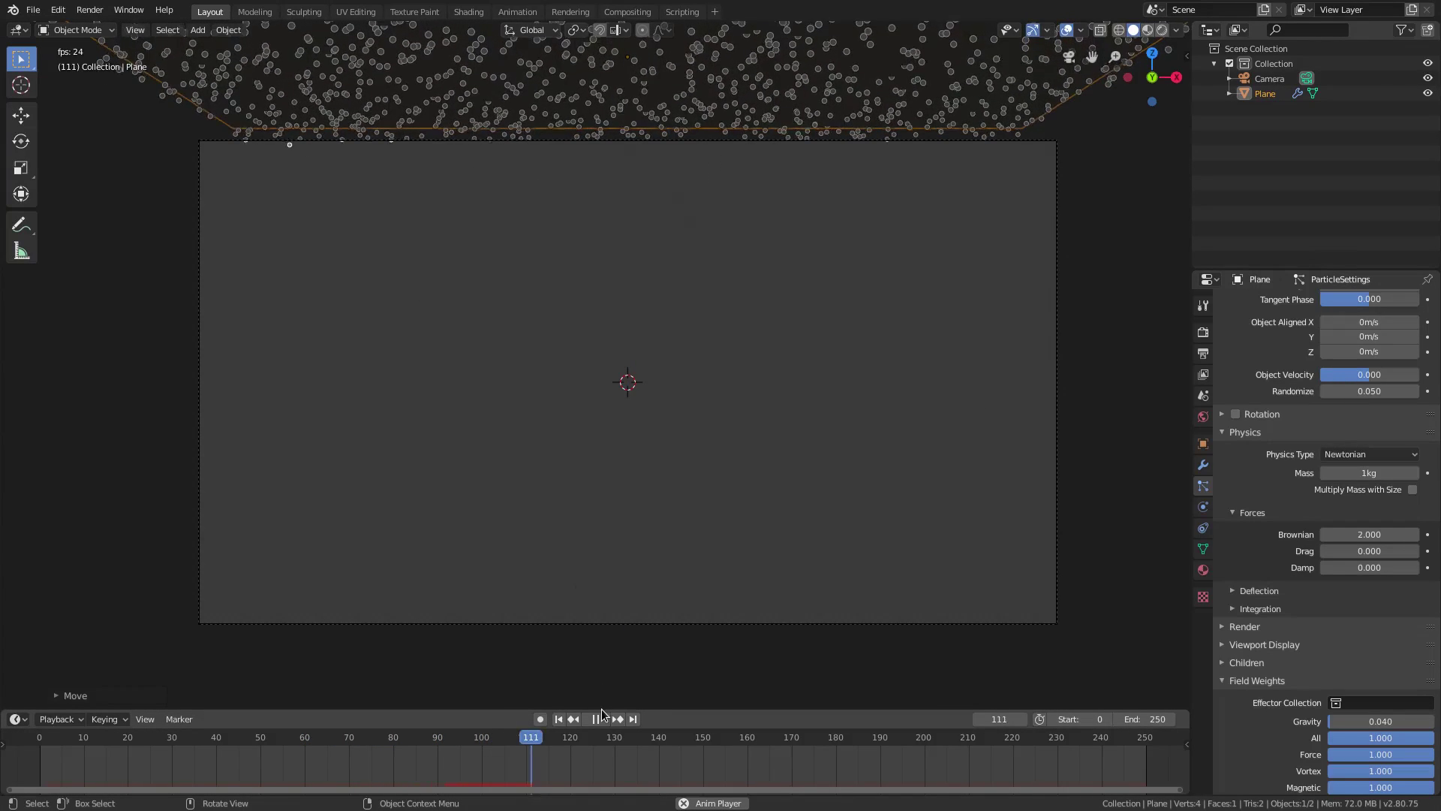
pyautogui.press('Escape')
pyautogui.moveTo(556, 521); pyautogui.dragTo(783, 563, button='middle')
pyautogui.press('space')
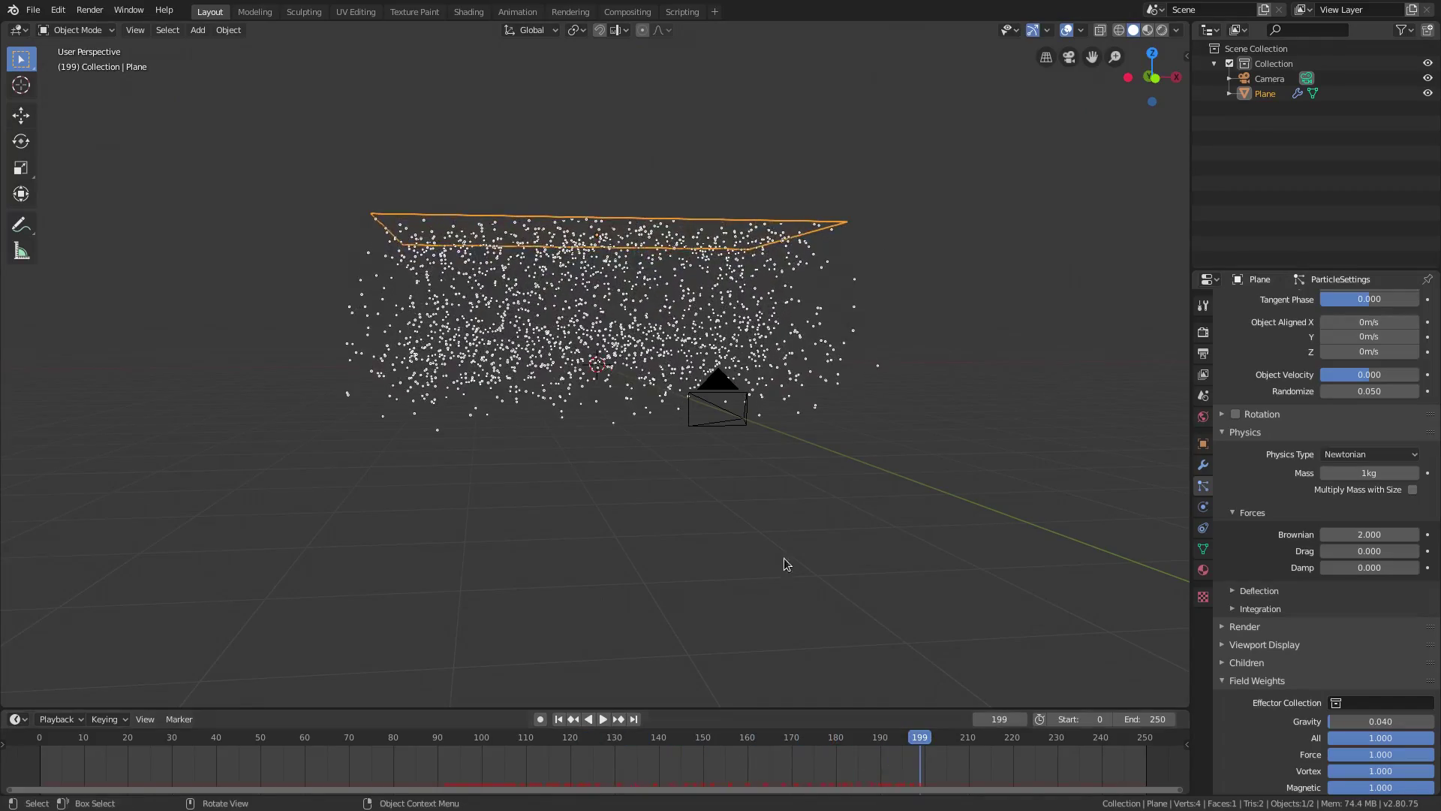
# Tilt the view over the particle cloud and bring up the Add > Mesh submenu.
pyautogui.scroll(6, 784, 563)
pyautogui.moveTo(673, 448); pyautogui.dragTo(692, 505, button='middle')
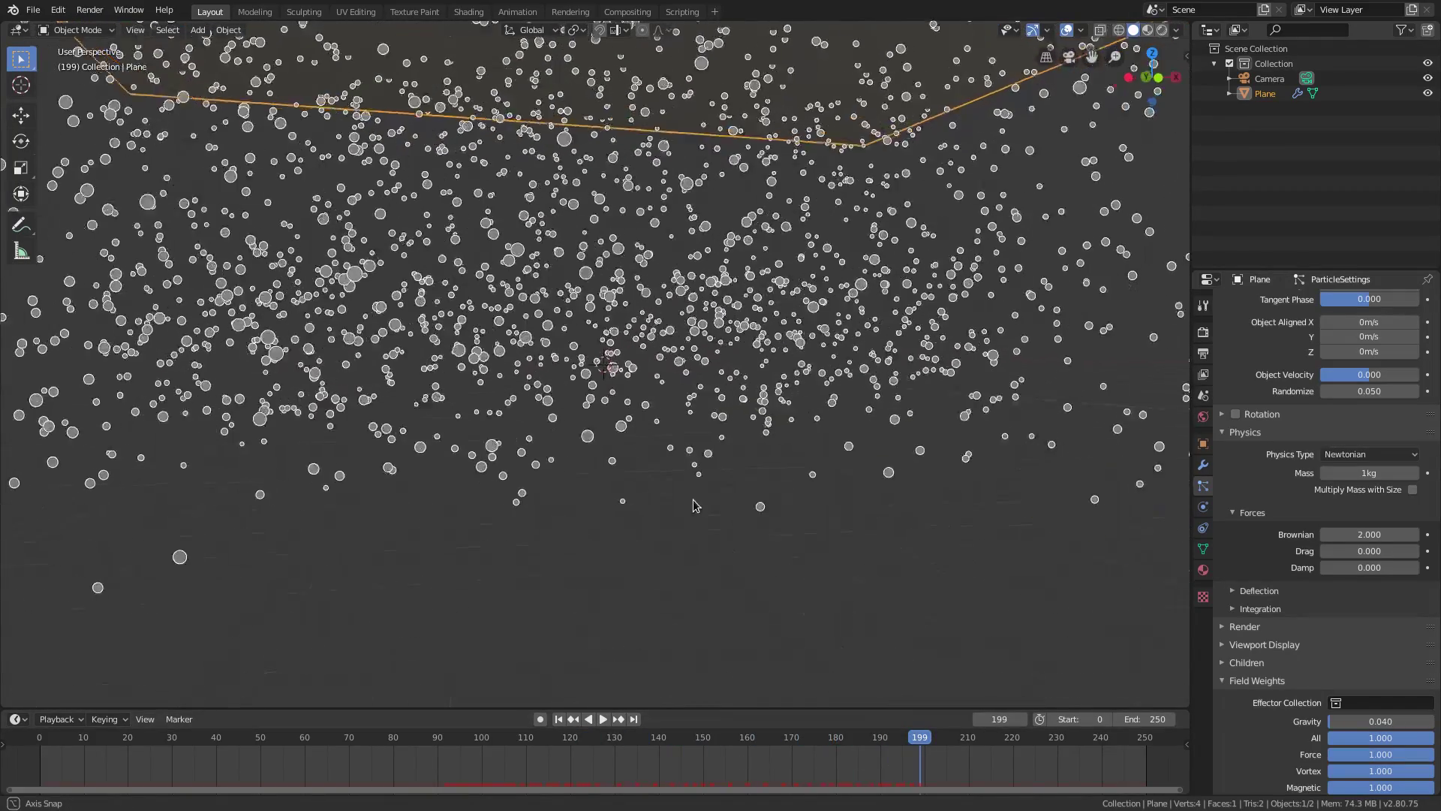
pyautogui.scroll(-3, 693, 506)
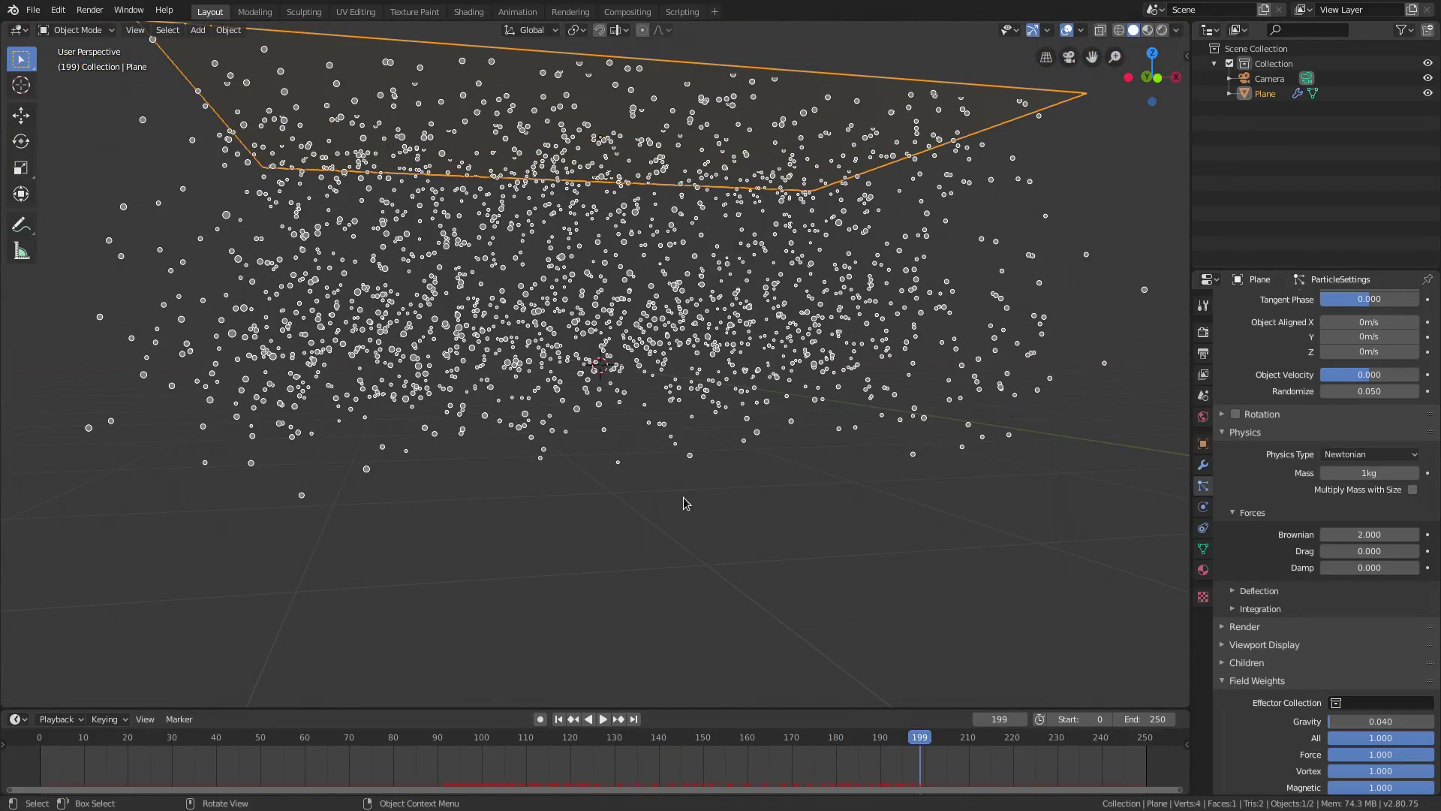
pyautogui.hotkey('shift', 'a')
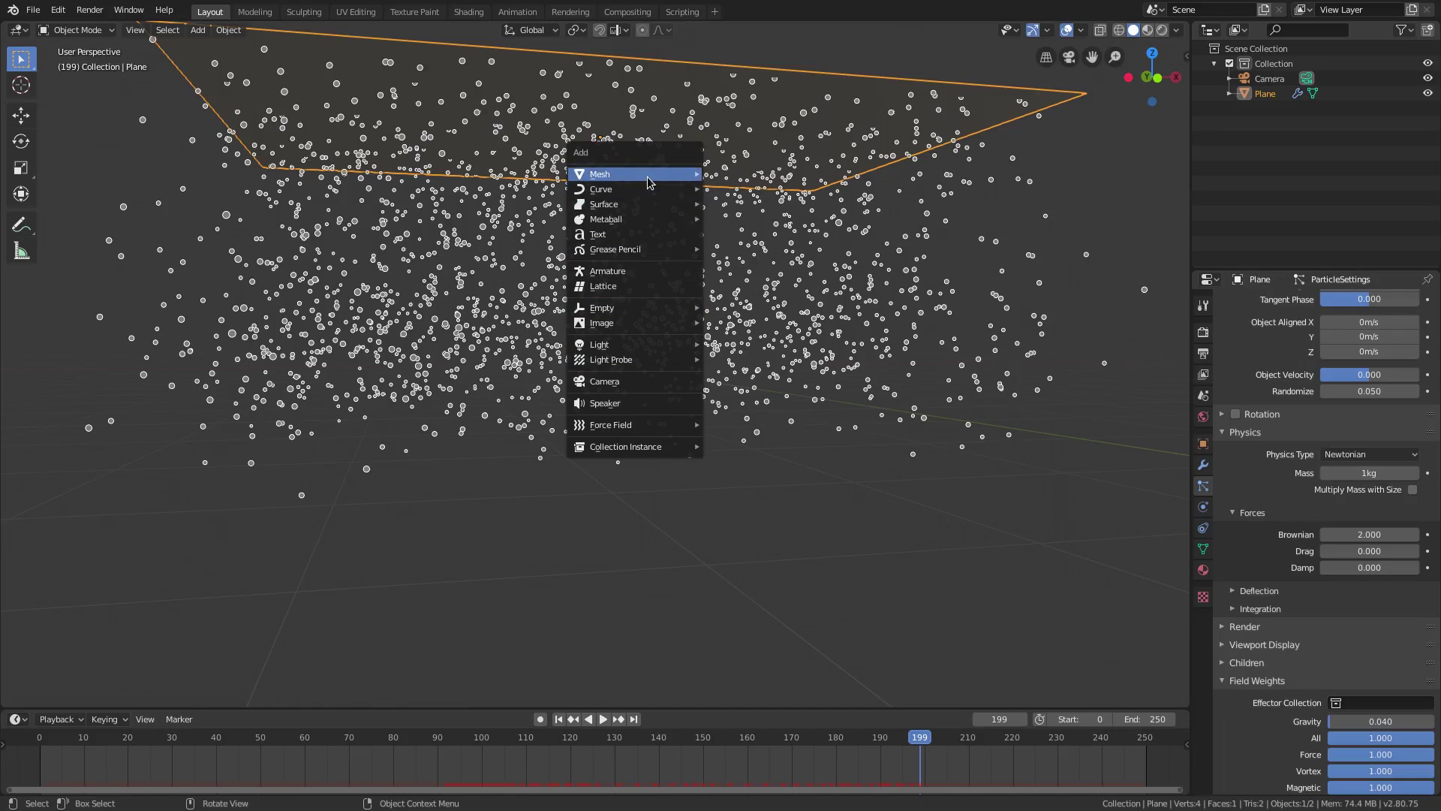
pyautogui.moveTo(650, 183)
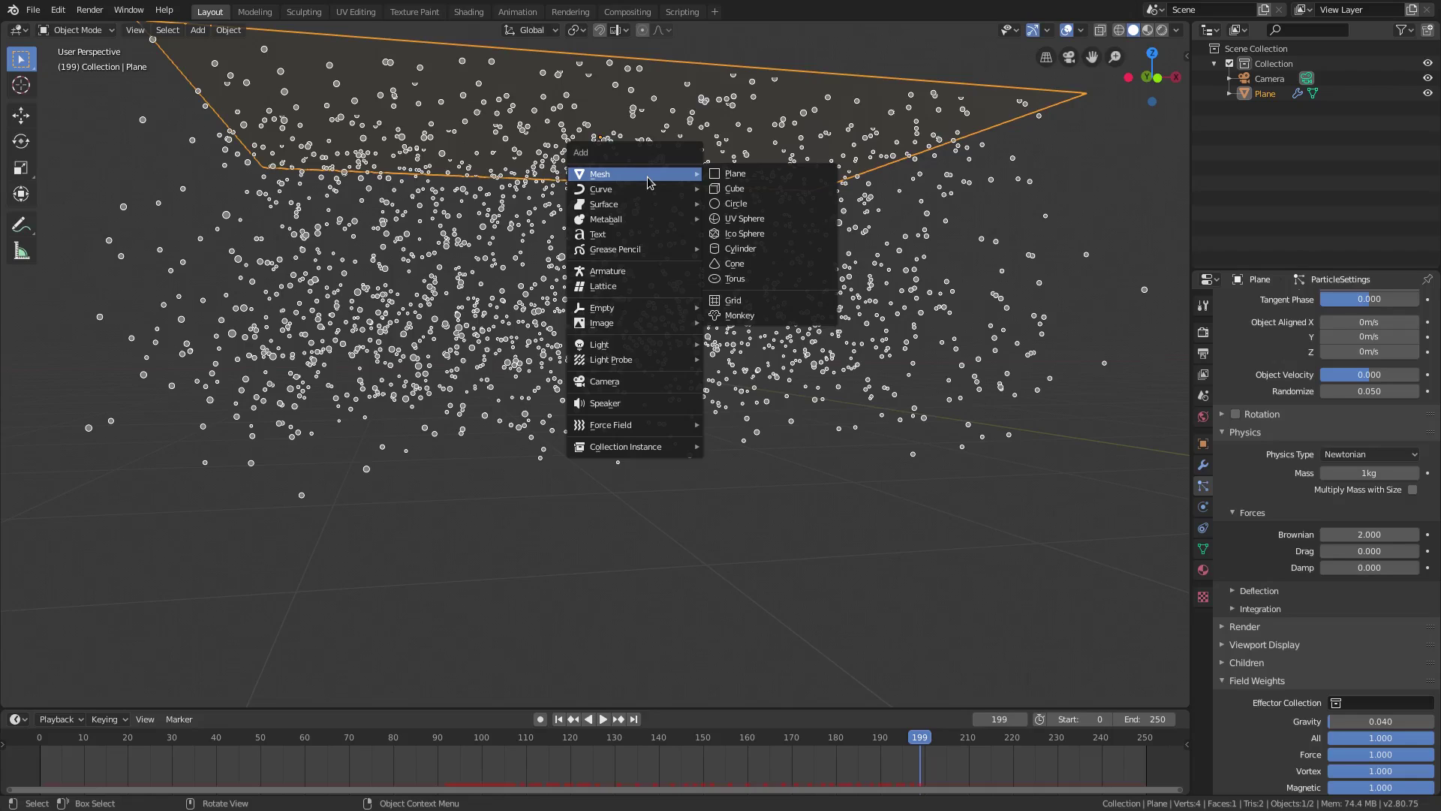
# Add a circle mesh with Ngon fill type.
pyautogui.click(781, 205)
pyautogui.moveTo(658, 259); pyautogui.dragTo(543, 474, button='middle')
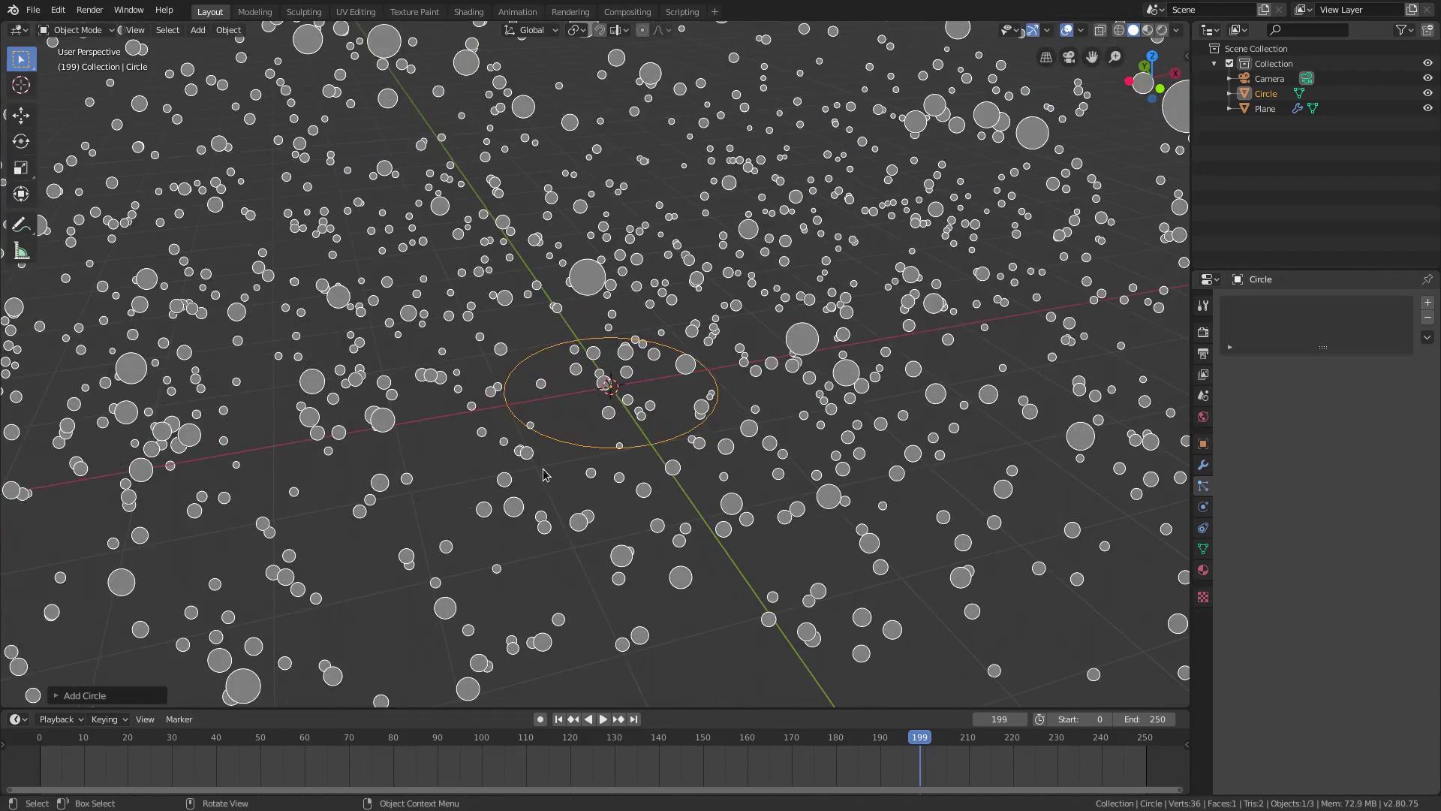
pyautogui.click(79, 697)
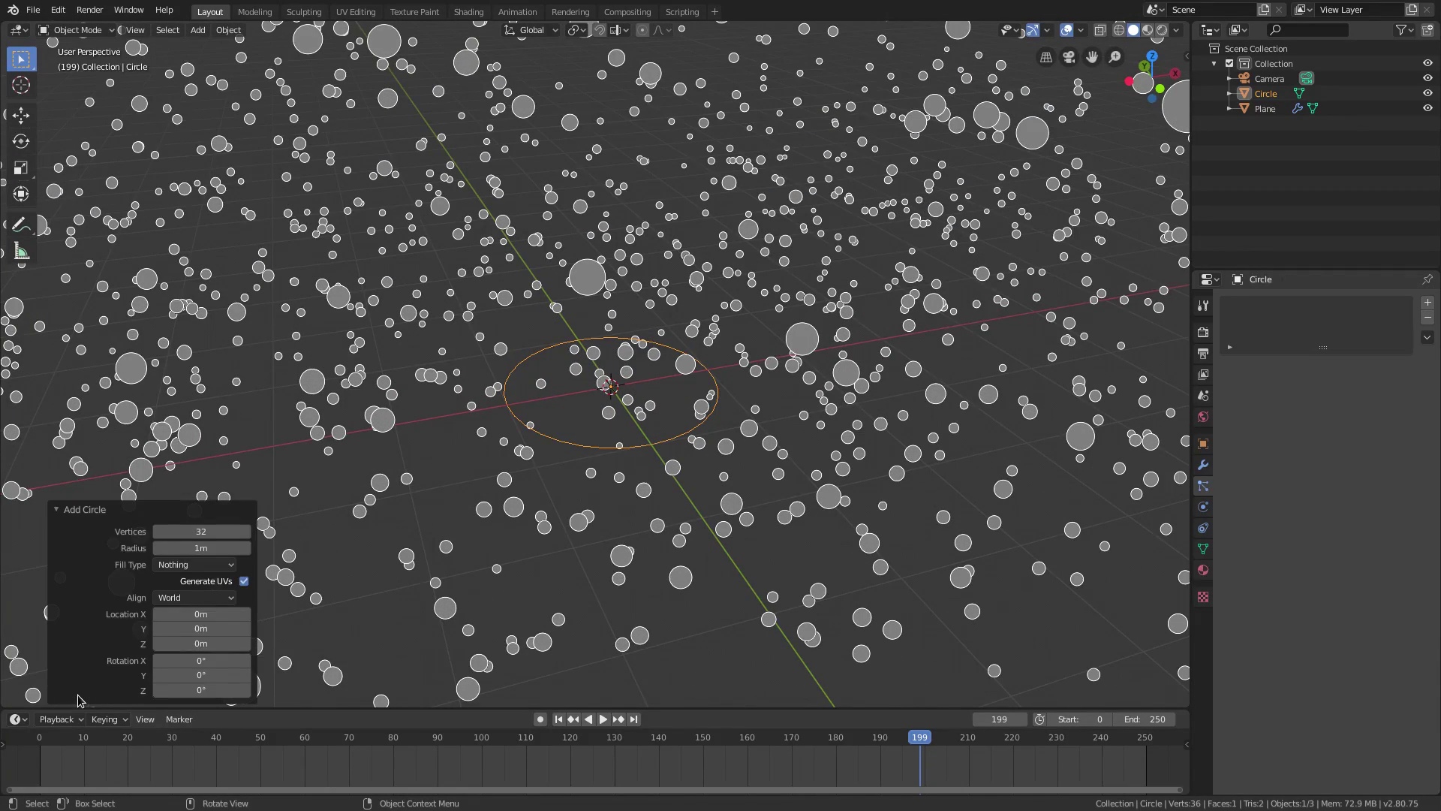
pyautogui.click(184, 565)
pyautogui.click(214, 585)
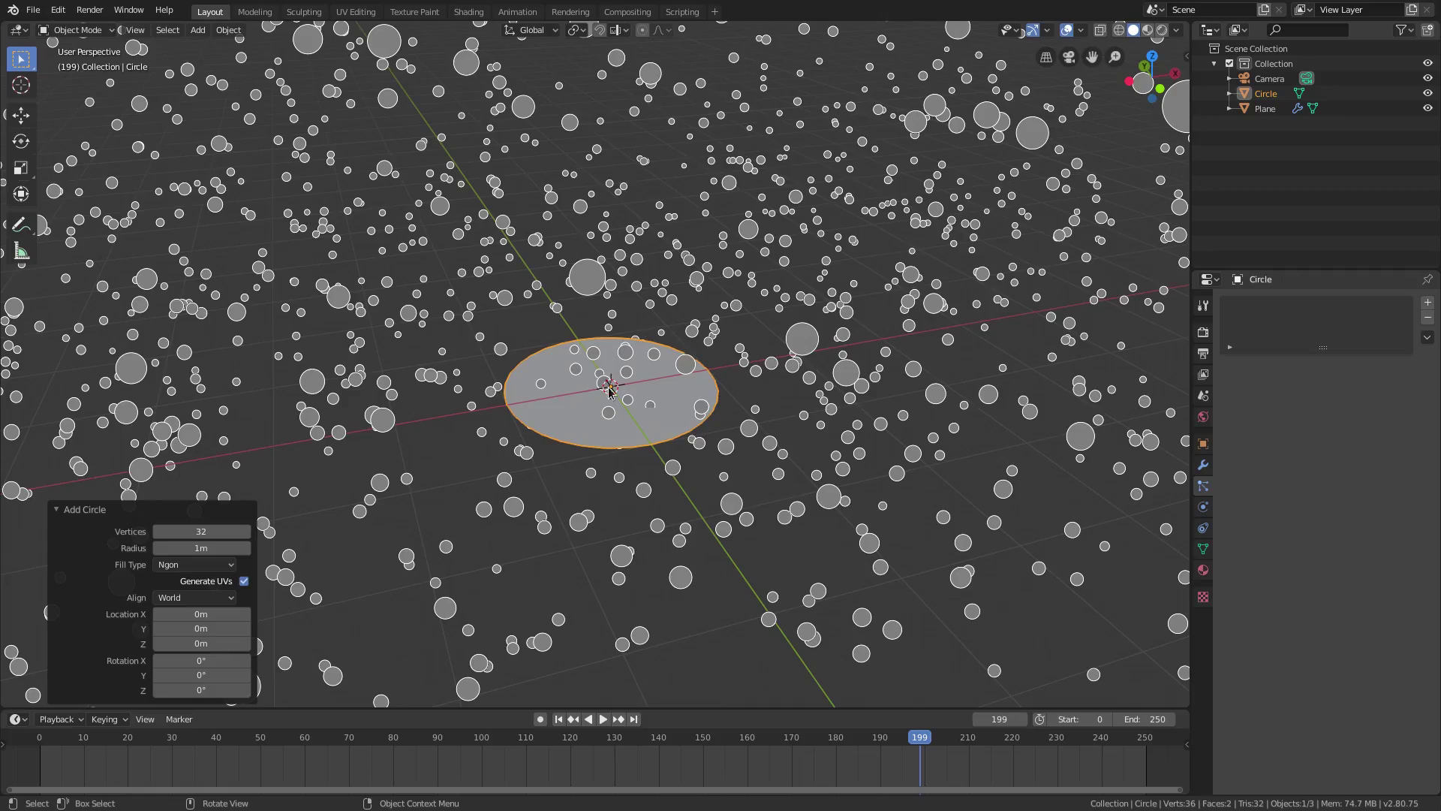
# Move the circle to about Y −18.1 m and stand it upright with a 90° X rotation.
pyautogui.scroll(-10, 609, 389)
pyautogui.moveTo(610, 389); pyautogui.dragTo(676, 450, button='middle')
pyautogui.press('g')
pyautogui.press('y')
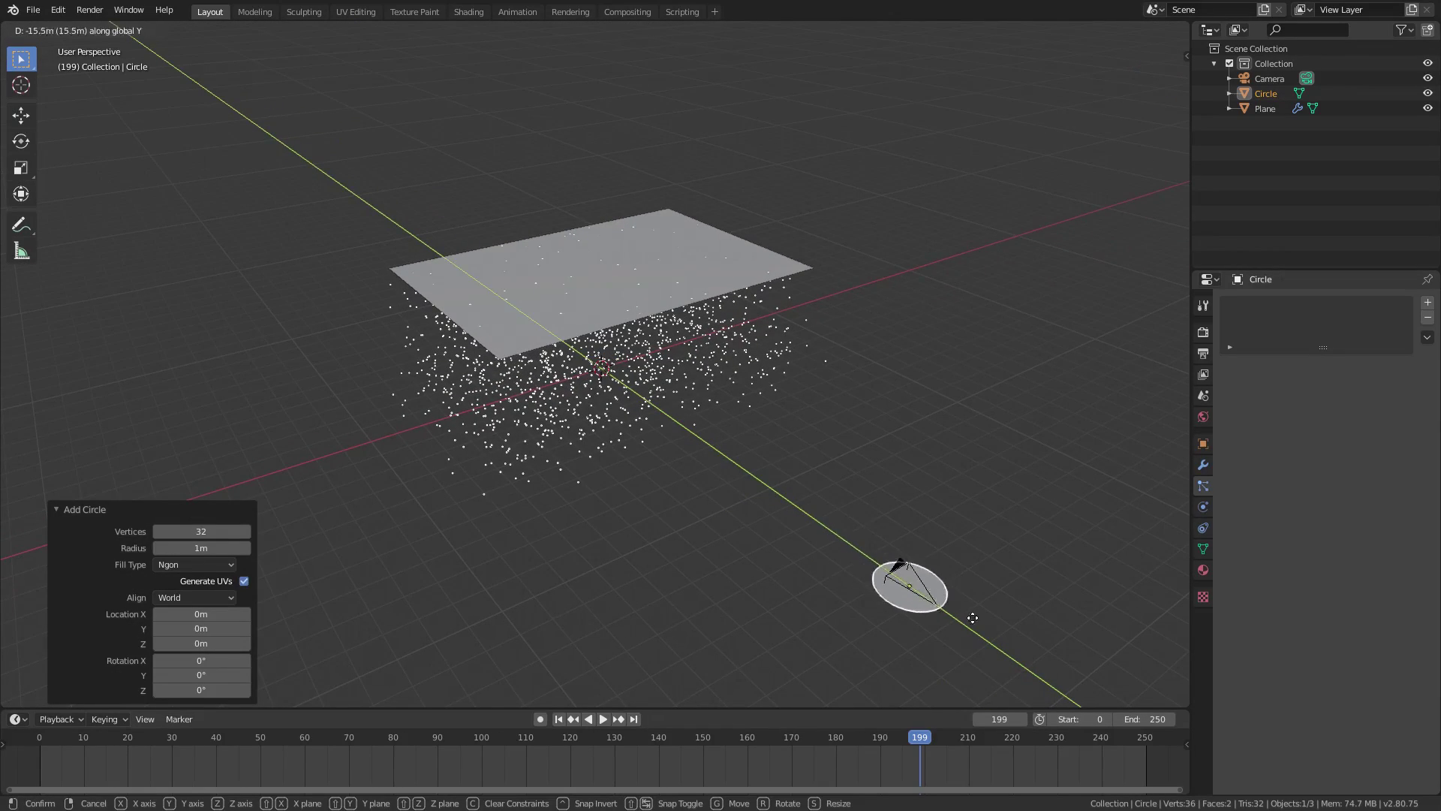
pyautogui.click(1032, 679)
pyautogui.keyDown('shift'); pyautogui.moveTo(1032, 679); pyautogui.dragTo(857, 438, button='middle'); pyautogui.keyUp('shift')
pyautogui.write('r')
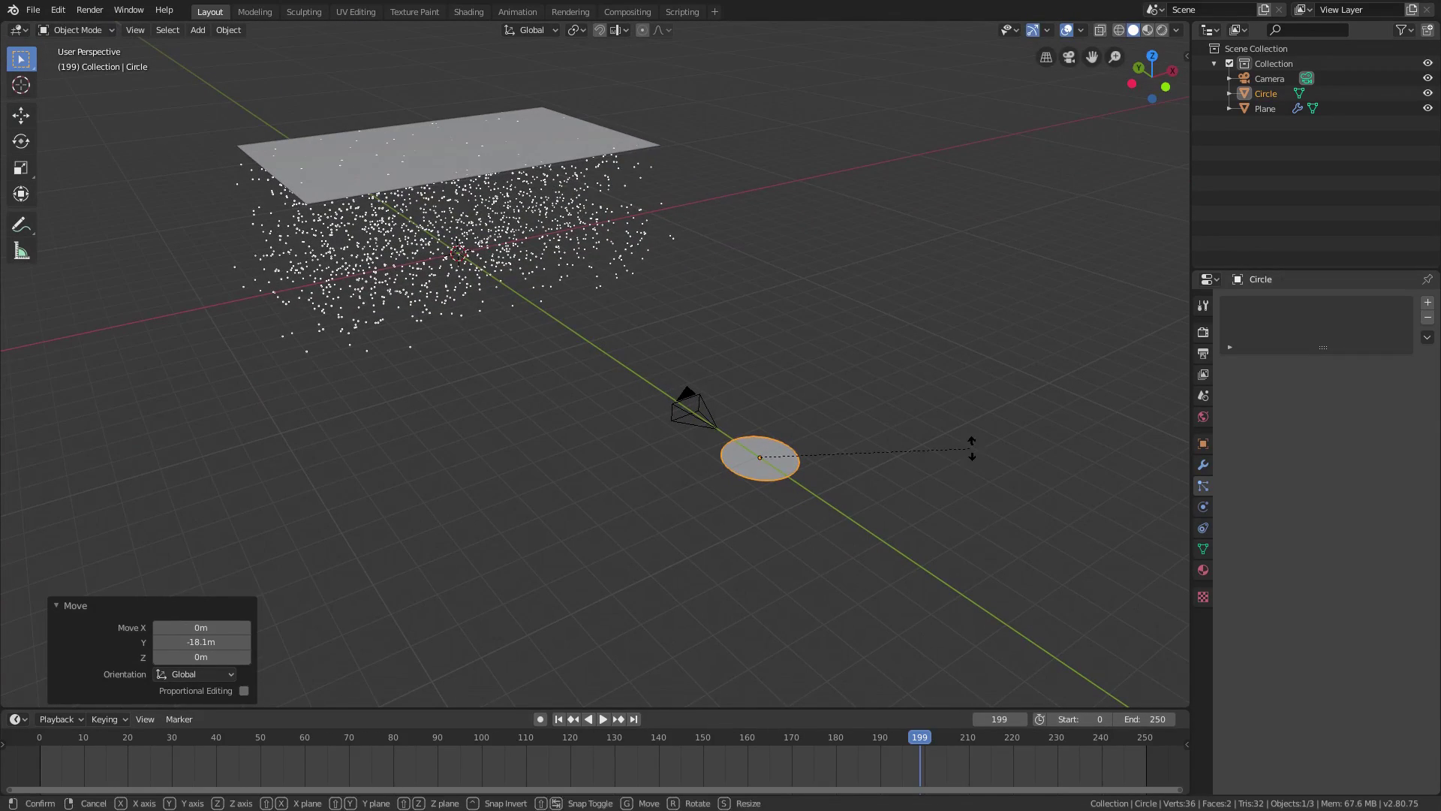
pyautogui.write('x90')
pyautogui.press('Return')
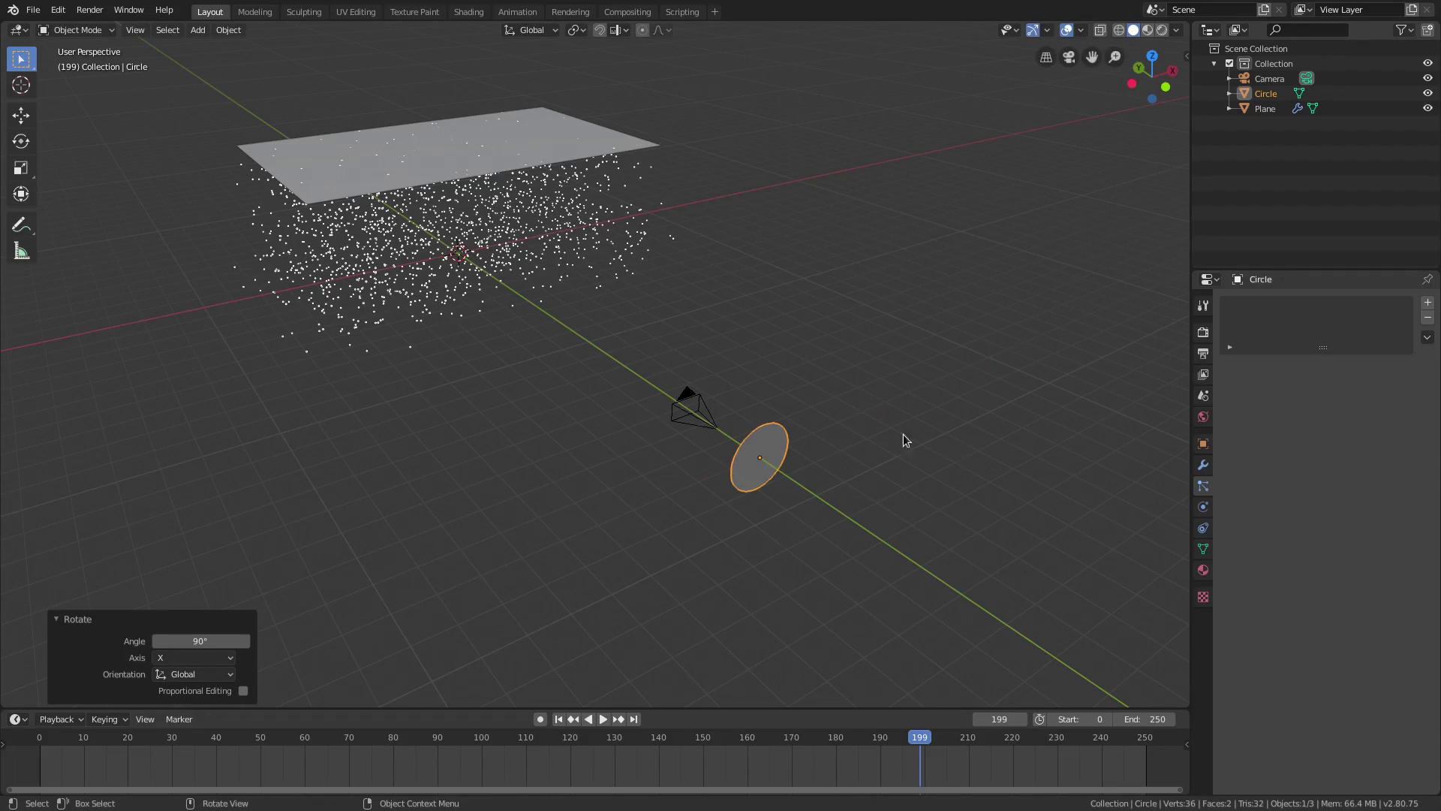
pyautogui.click(495, 154)
# Set the particles to render as instances of the Circle object.
pyautogui.scroll(6, 605, 360)
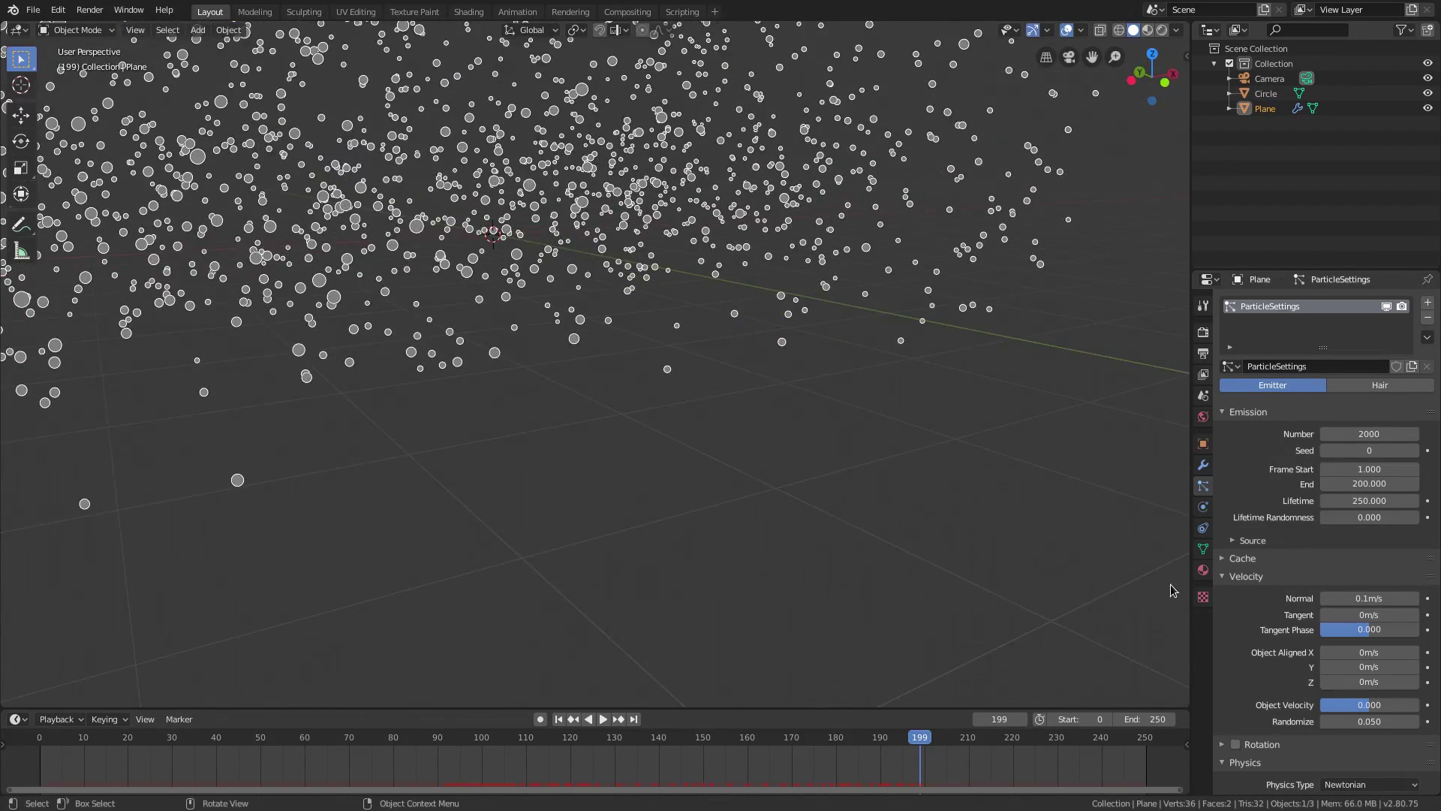
pyautogui.click(1225, 579)
pyautogui.click(1228, 612)
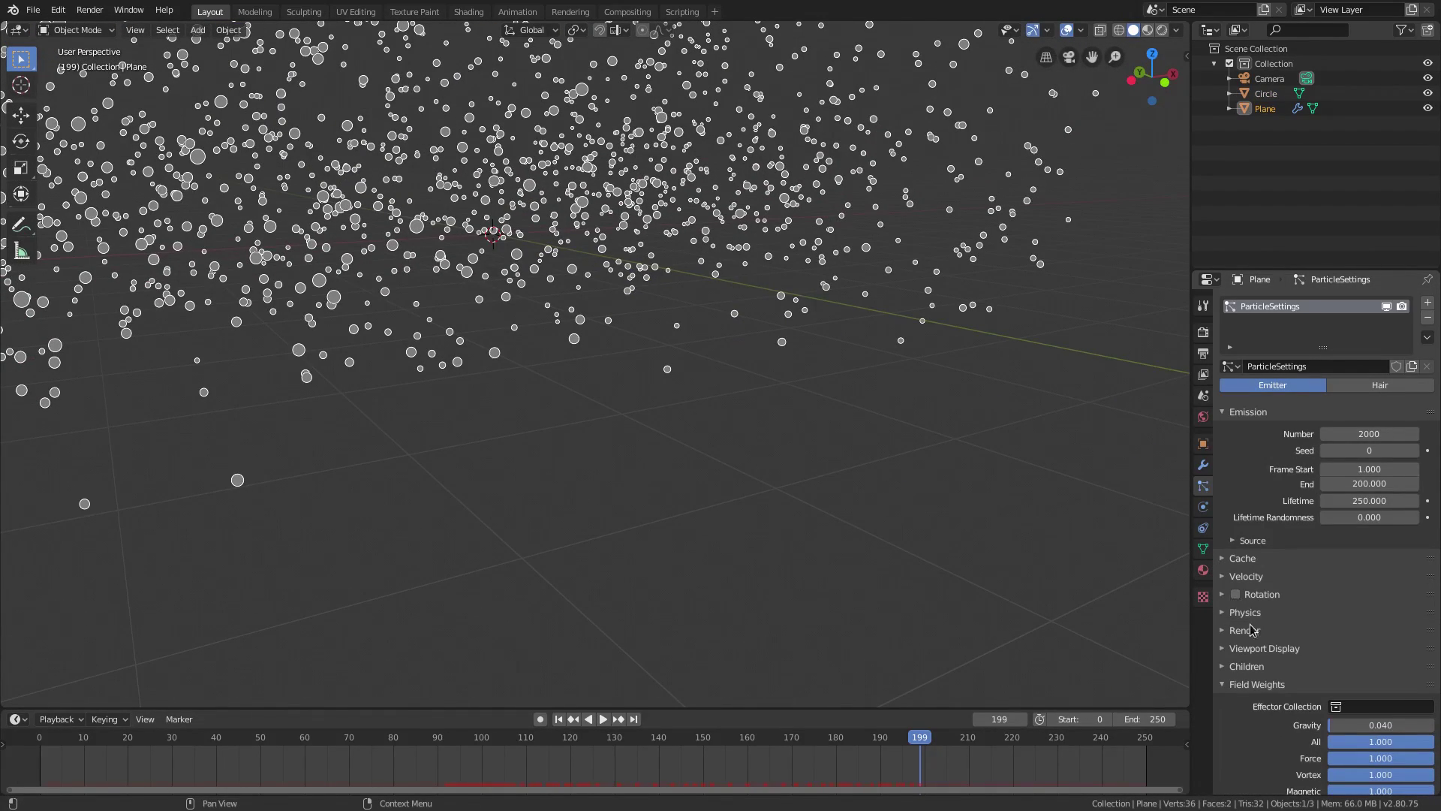
pyautogui.click(1235, 683)
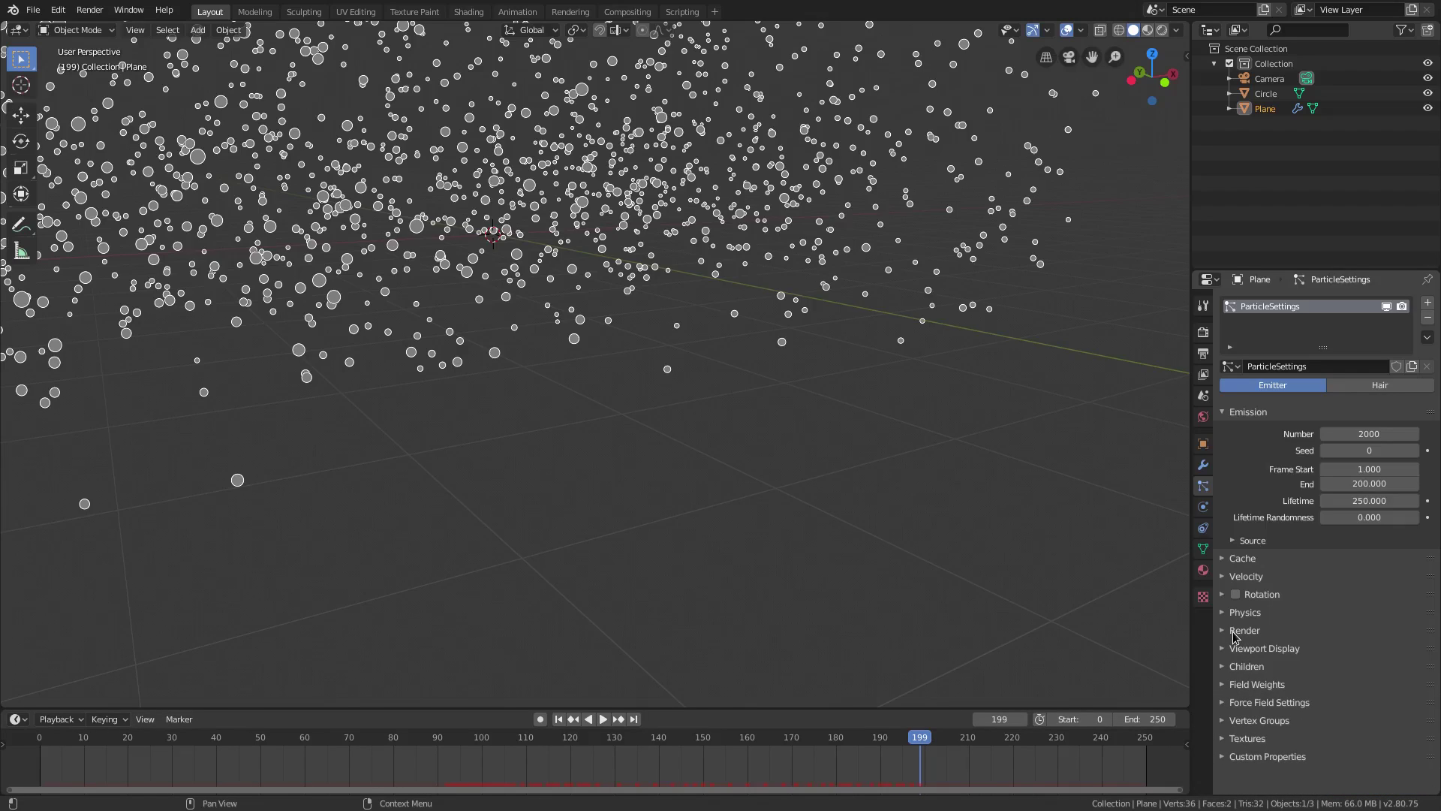
pyautogui.click(1235, 632)
pyautogui.click(1349, 652)
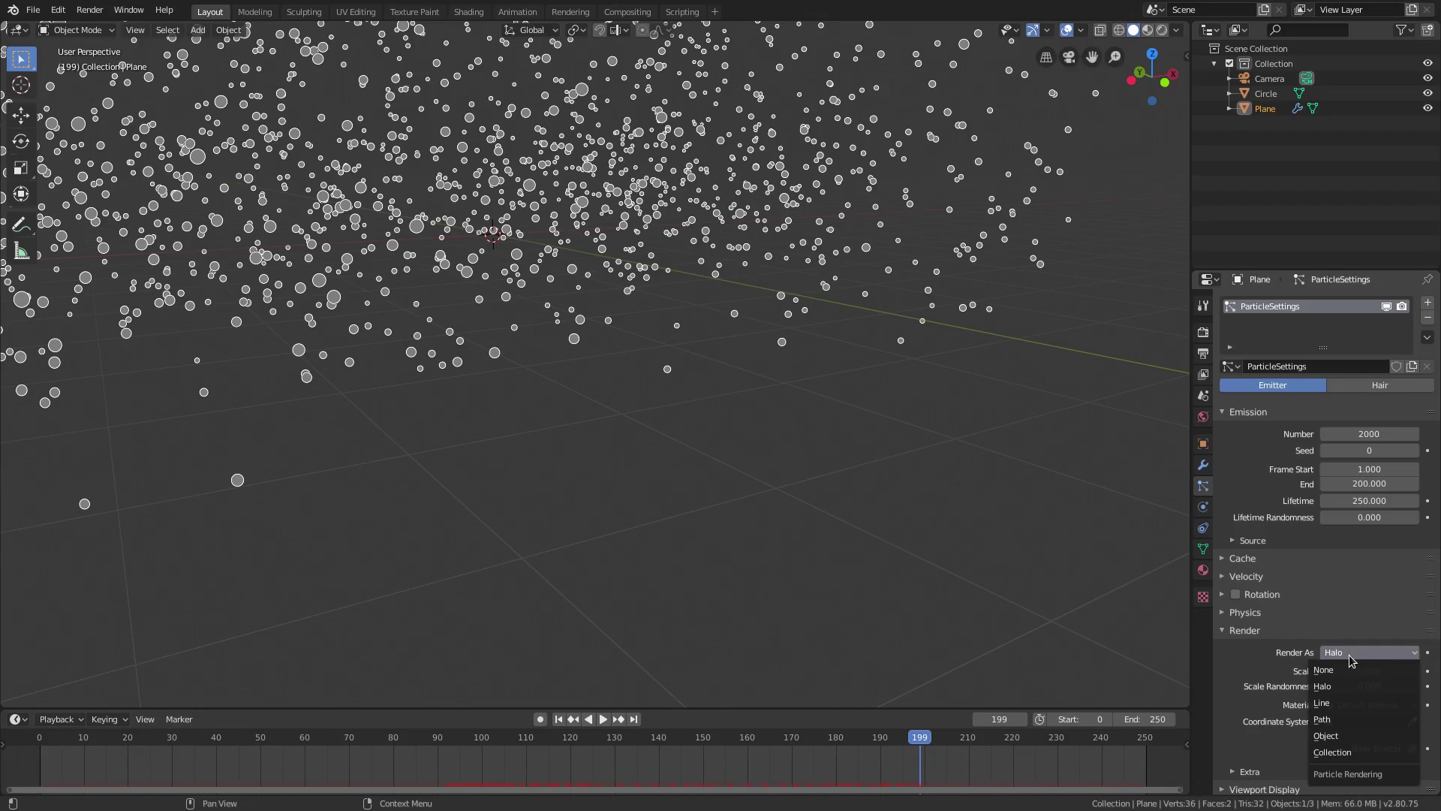
pyautogui.click(1355, 736)
pyautogui.scroll(-2, 830, 582)
pyautogui.click(1363, 762)
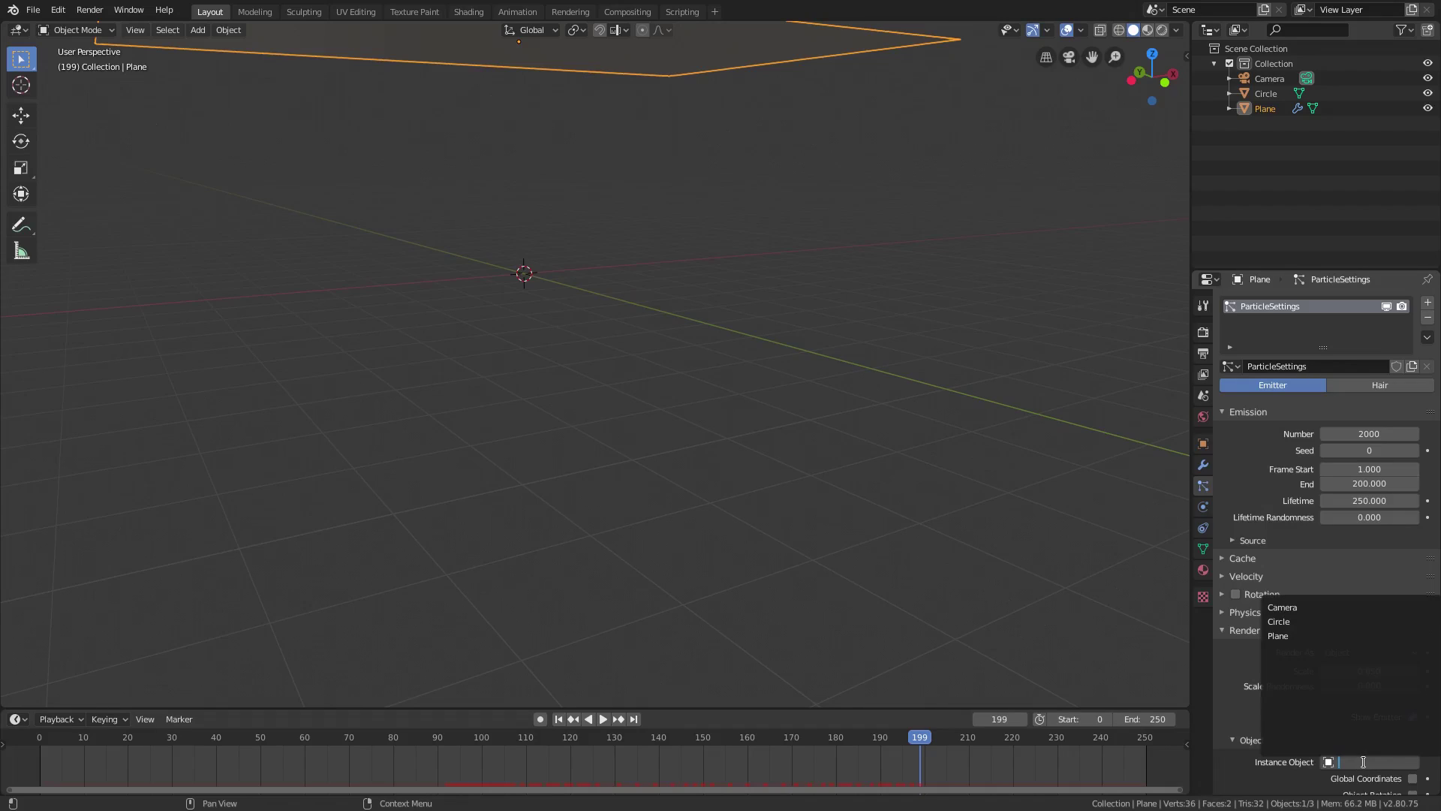
pyautogui.click(1281, 621)
# Enable Object Rotation, set scale 0.020 with scale randomness 1.000, and view through the camera.
pyautogui.scroll(-1, 929, 556)
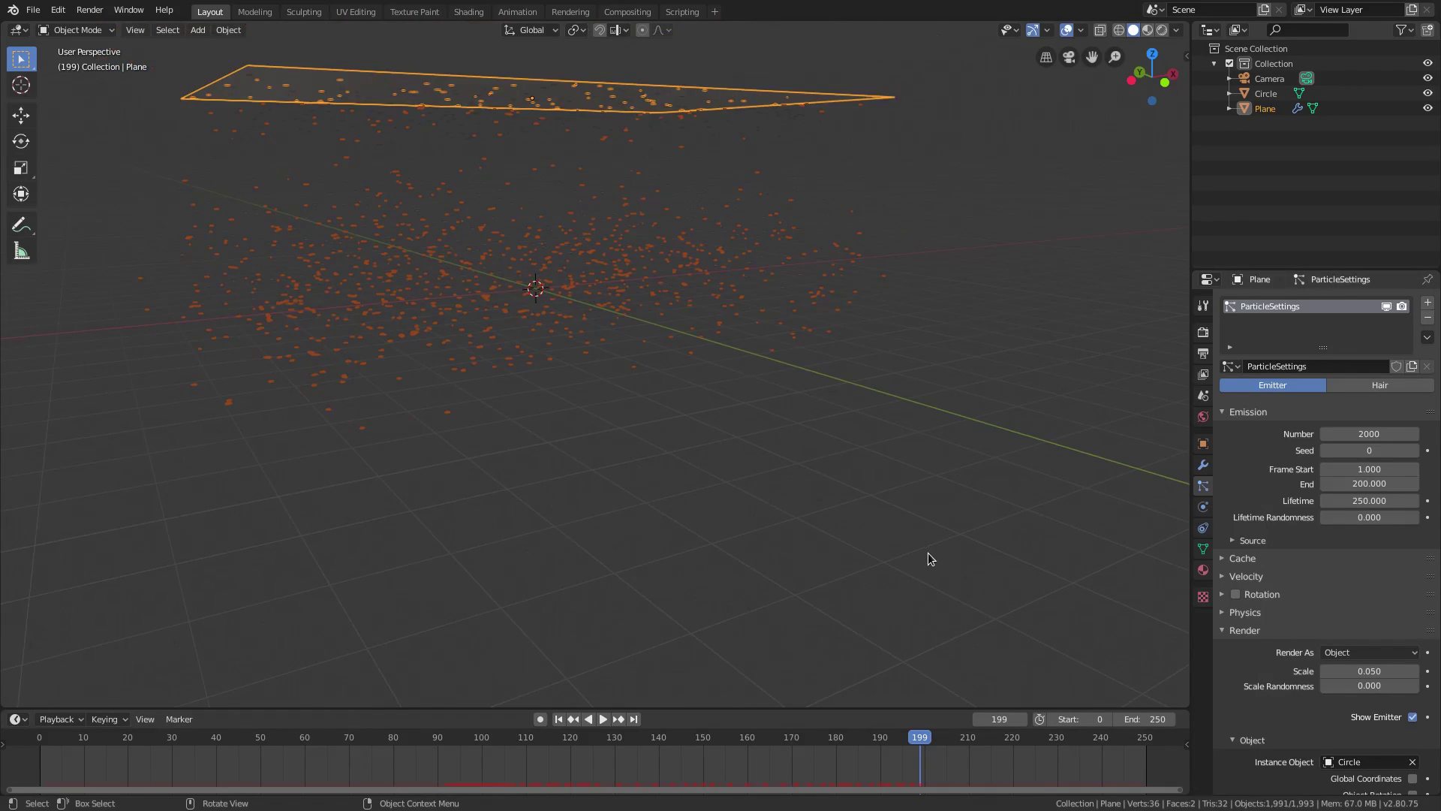
pyautogui.scroll(-1, 1399, 743)
pyautogui.scroll(-3, 1400, 743)
pyautogui.click(1413, 674)
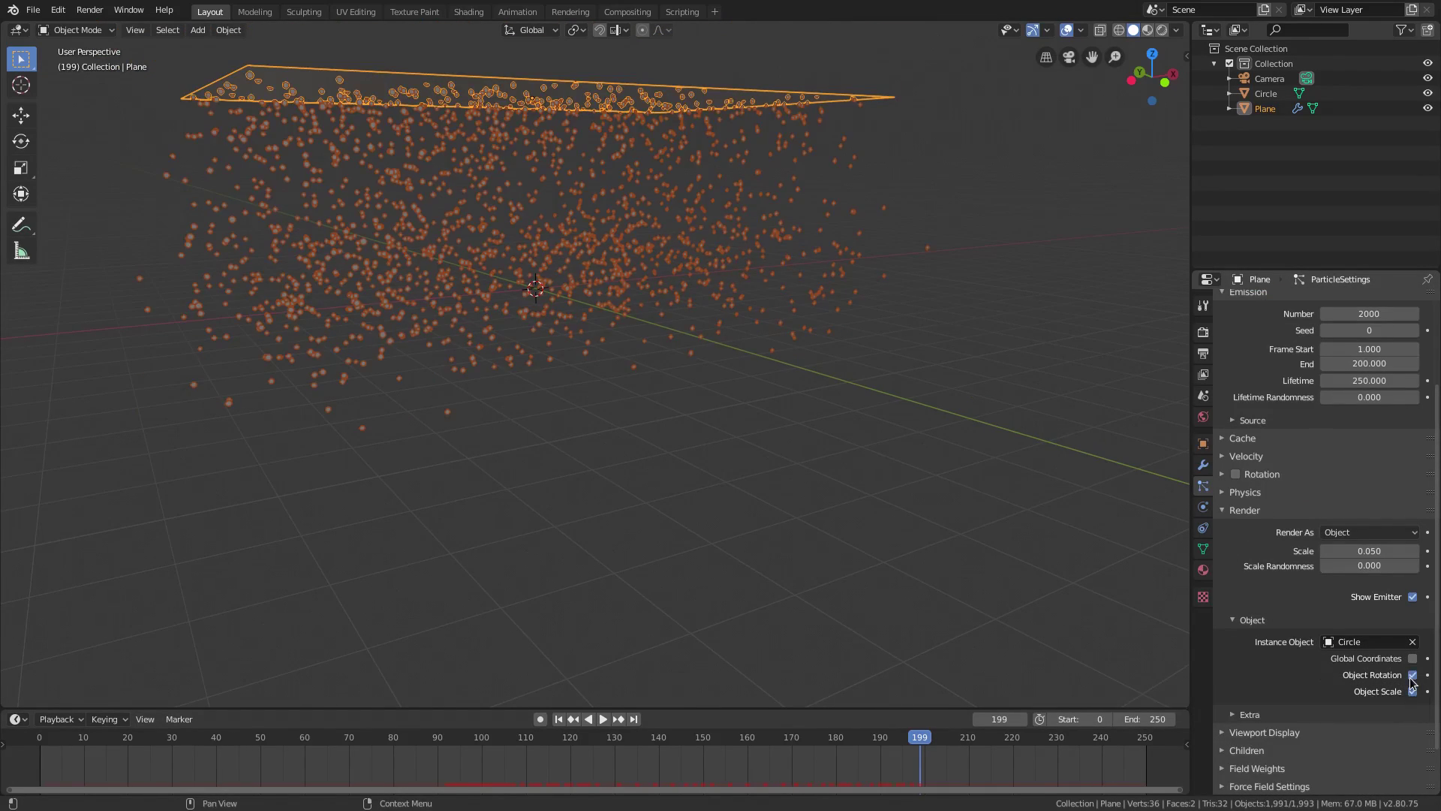
pyautogui.scroll(4, 871, 548)
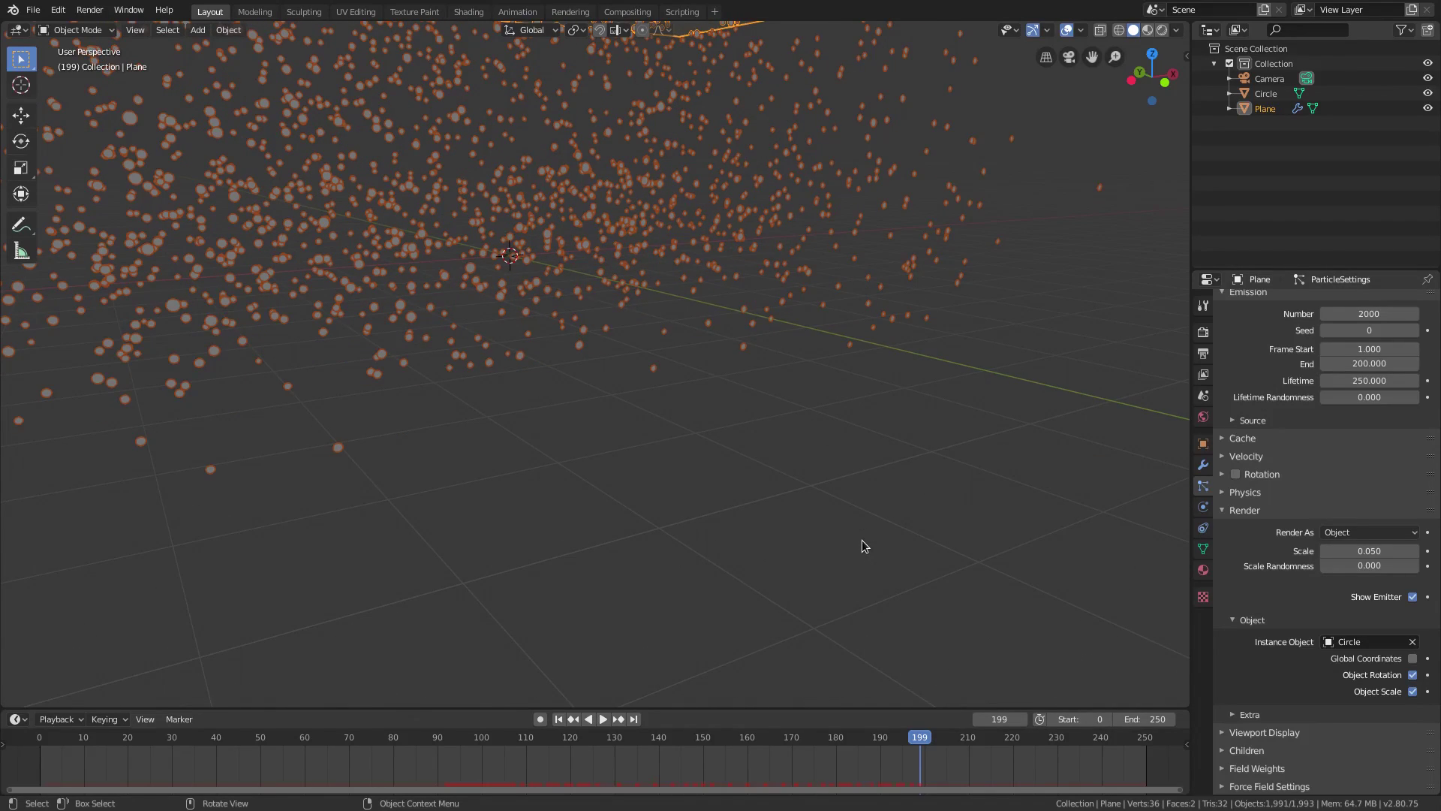
pyautogui.keyDown('shift'); pyautogui.moveTo(839, 496); pyautogui.dragTo(997, 595, button='middle'); pyautogui.keyUp('shift')
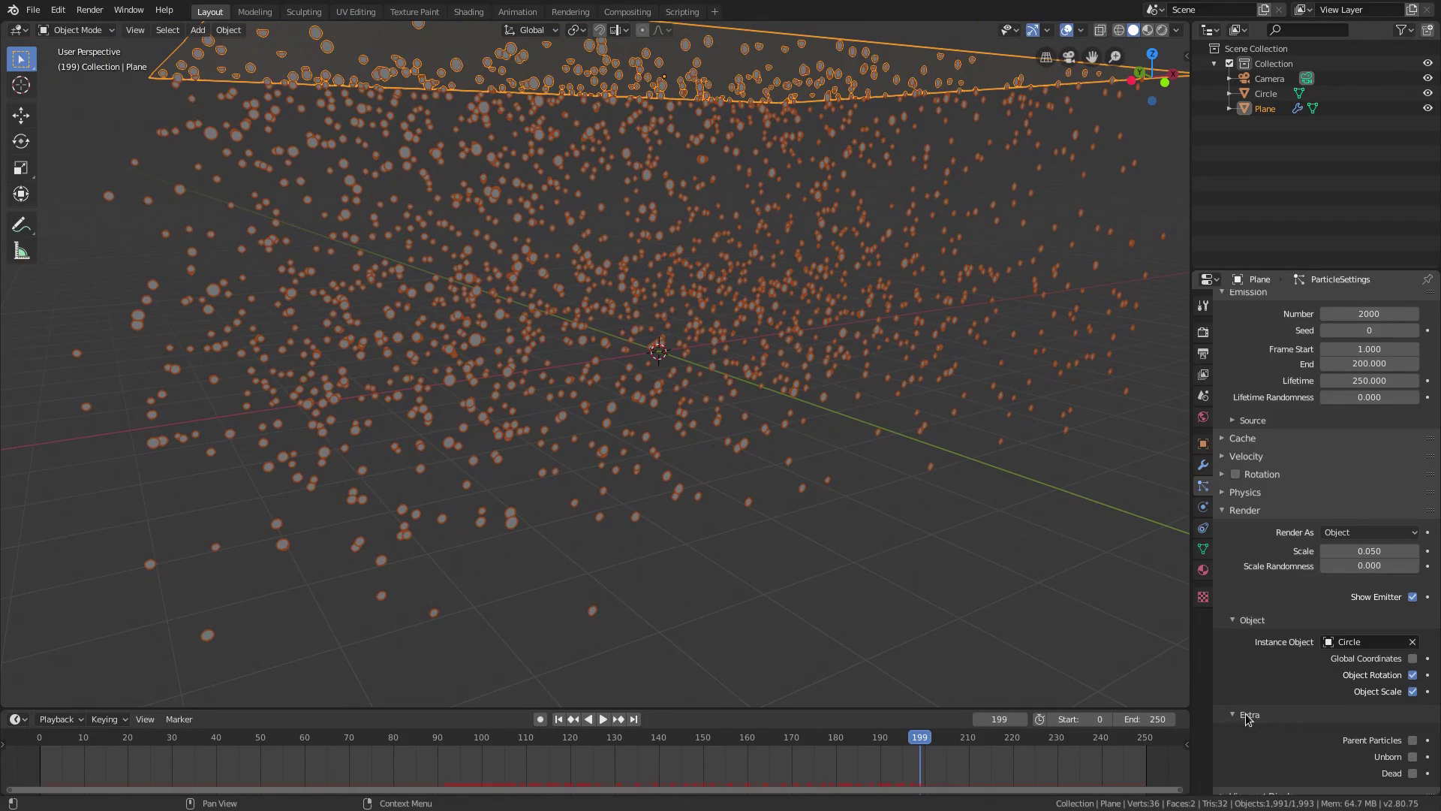
pyautogui.scroll(-2, 1245, 708)
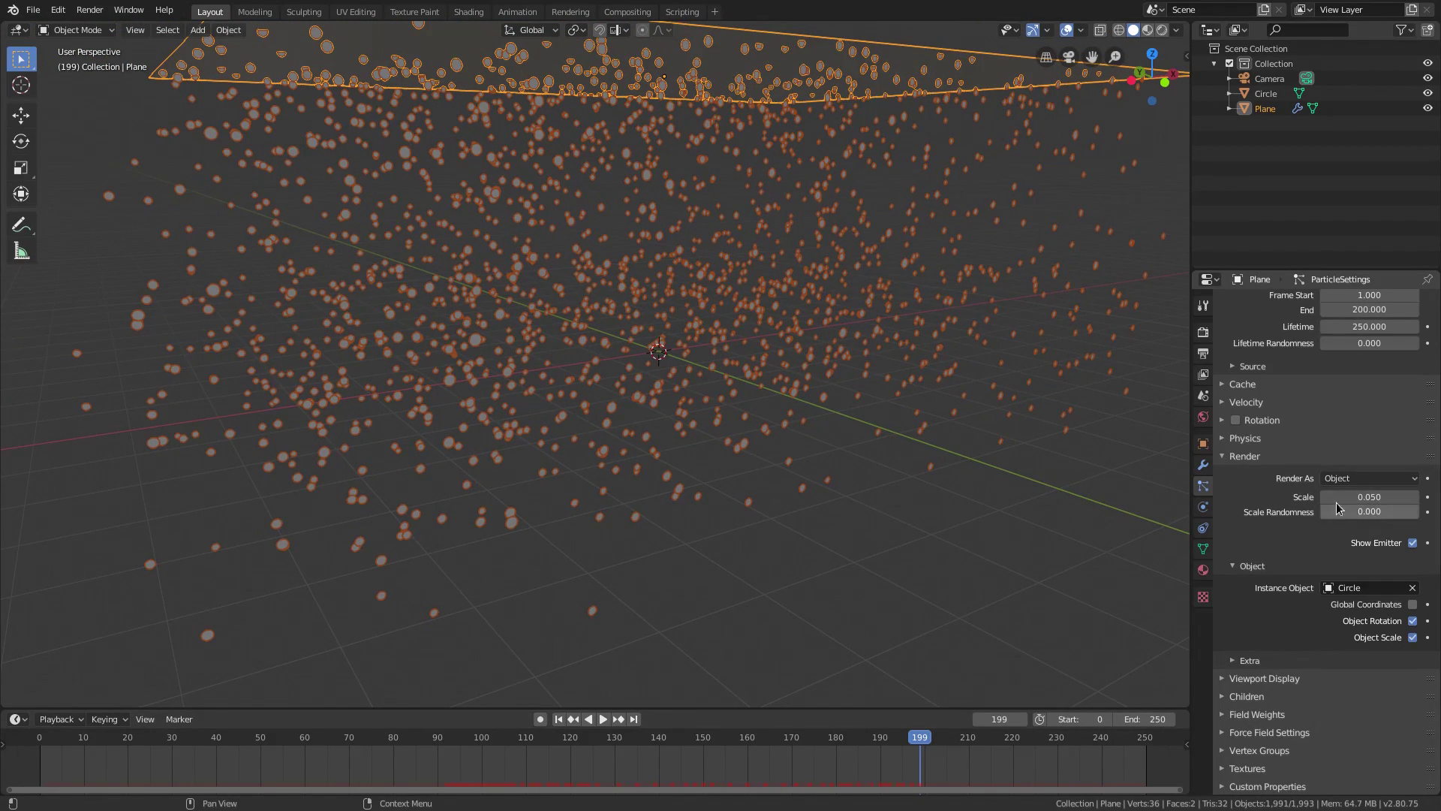
pyautogui.moveTo(1328, 511); pyautogui.dragTo(1417, 511)
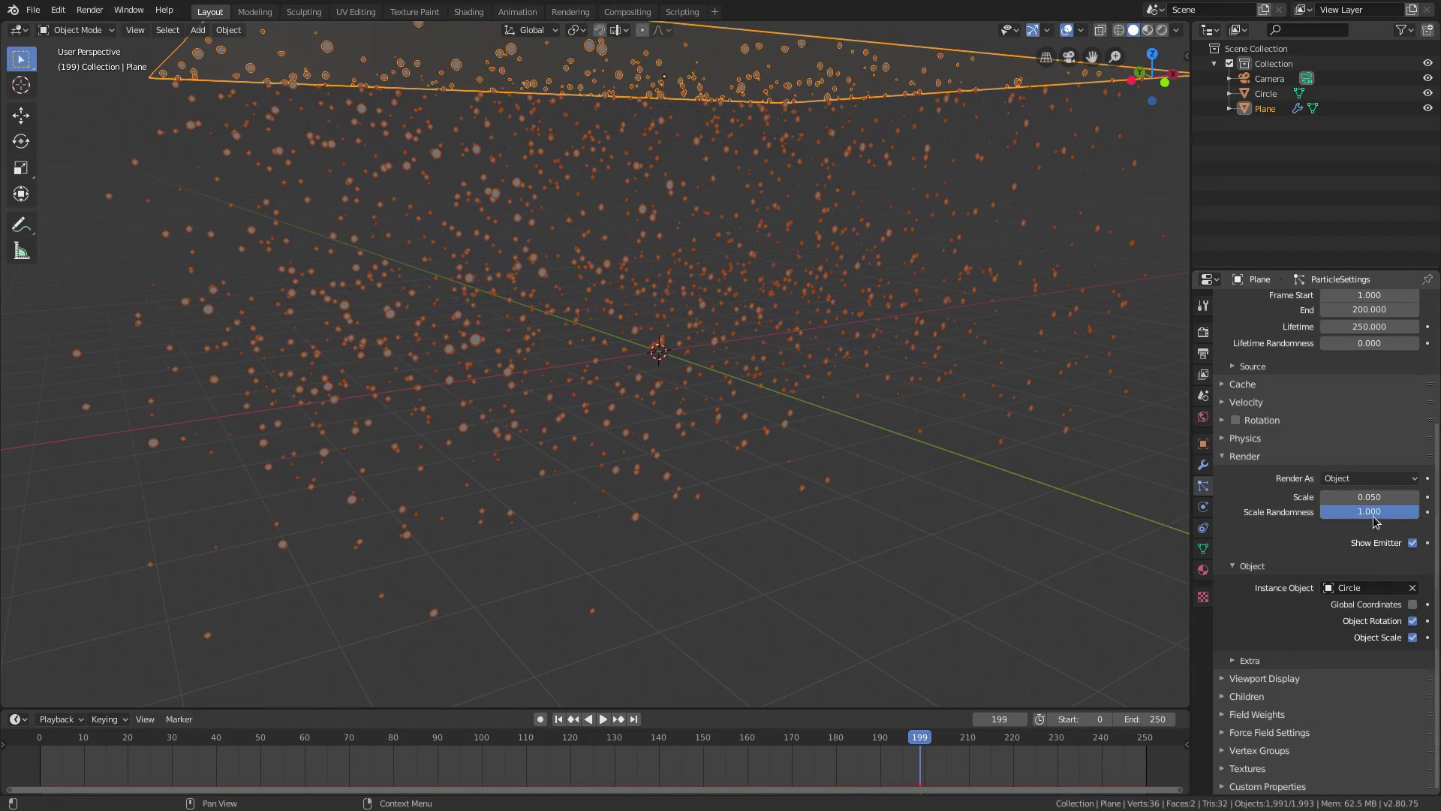
pyautogui.moveTo(1167, 497); pyautogui.dragTo(1136, 498, button='middle')
pyautogui.moveTo(1360, 497); pyautogui.dragTo(1332, 496)
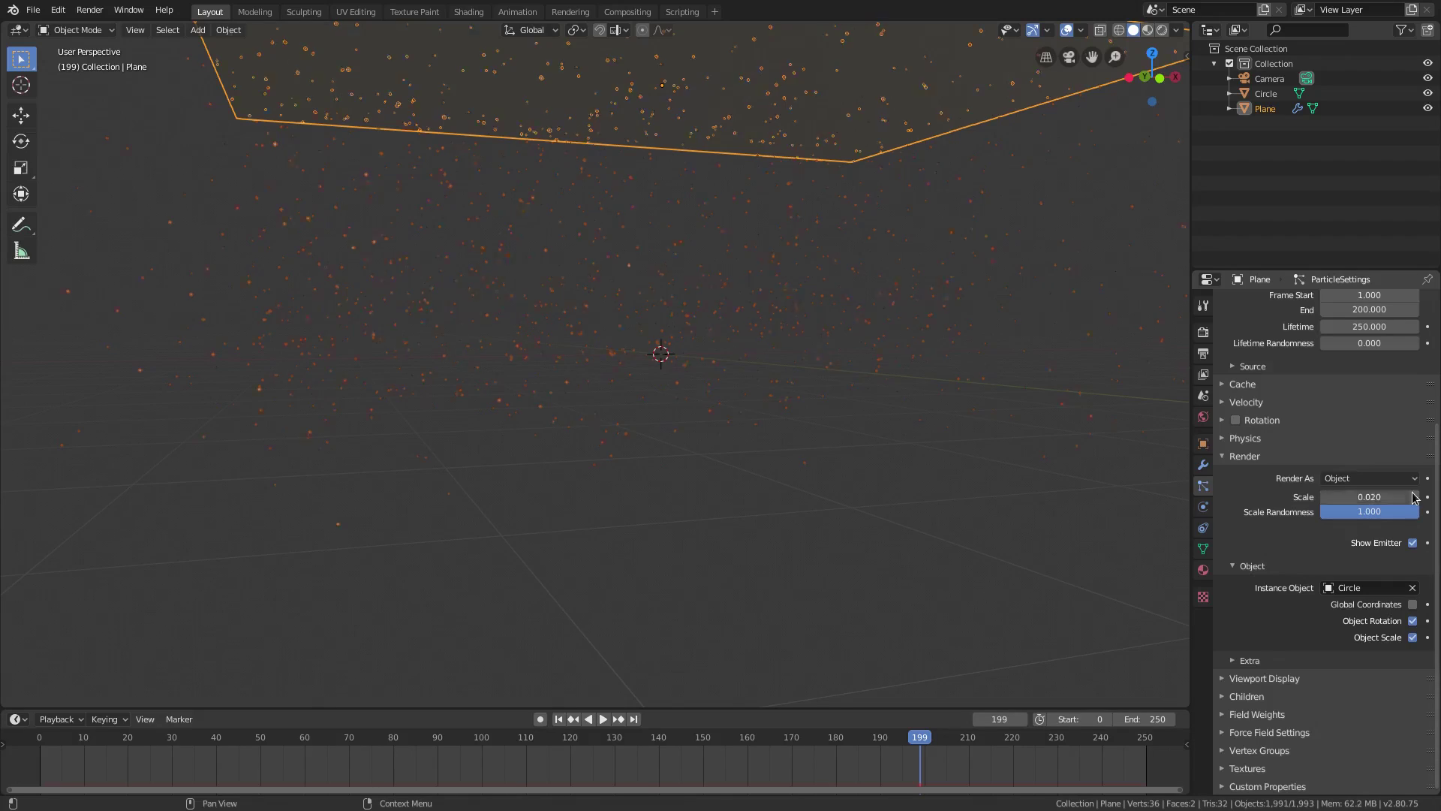
pyautogui.press('KP_0')
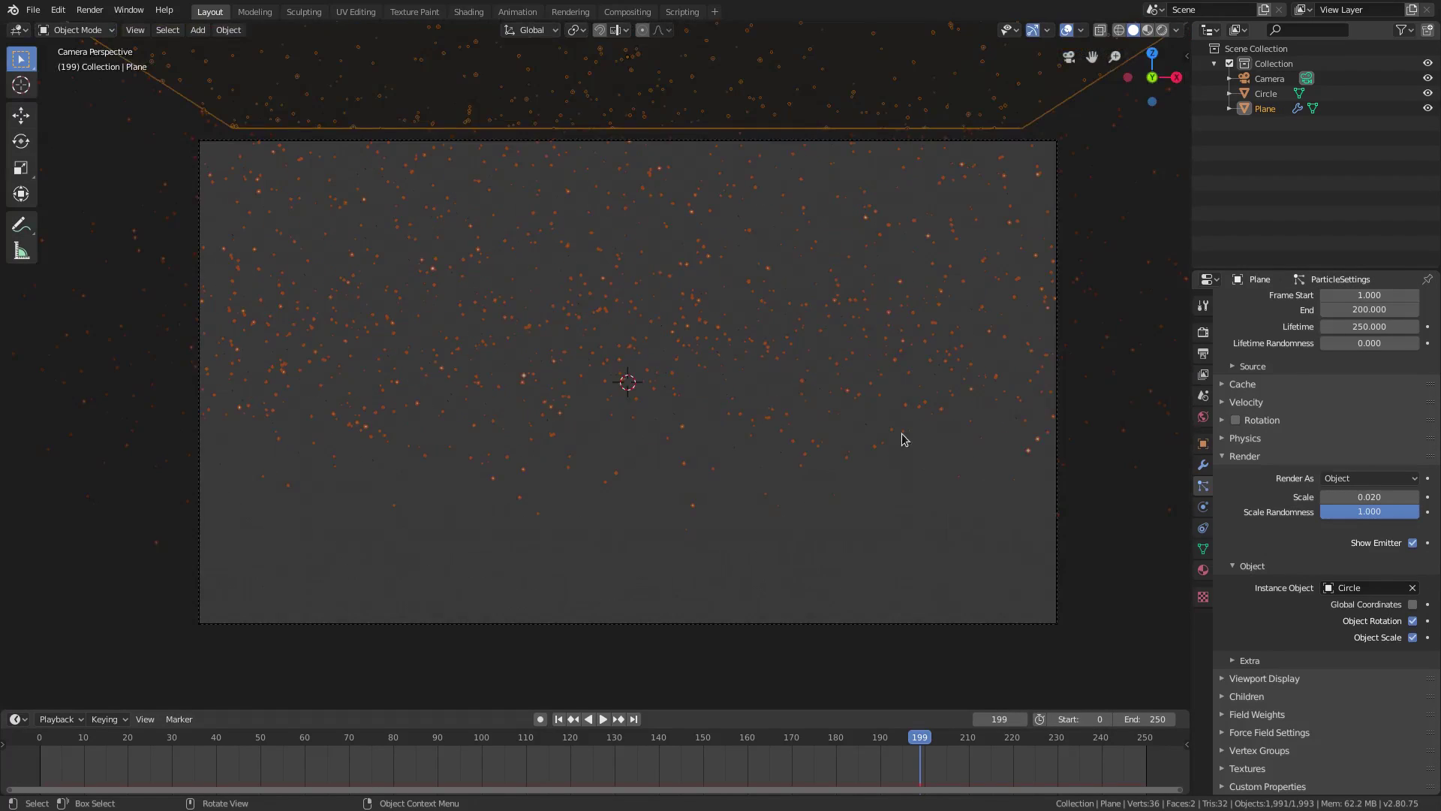
# Play the particle animation from the start in rendered shading.
pyautogui.click(559, 718)
pyautogui.click(603, 719)
pyautogui.click(1161, 30)
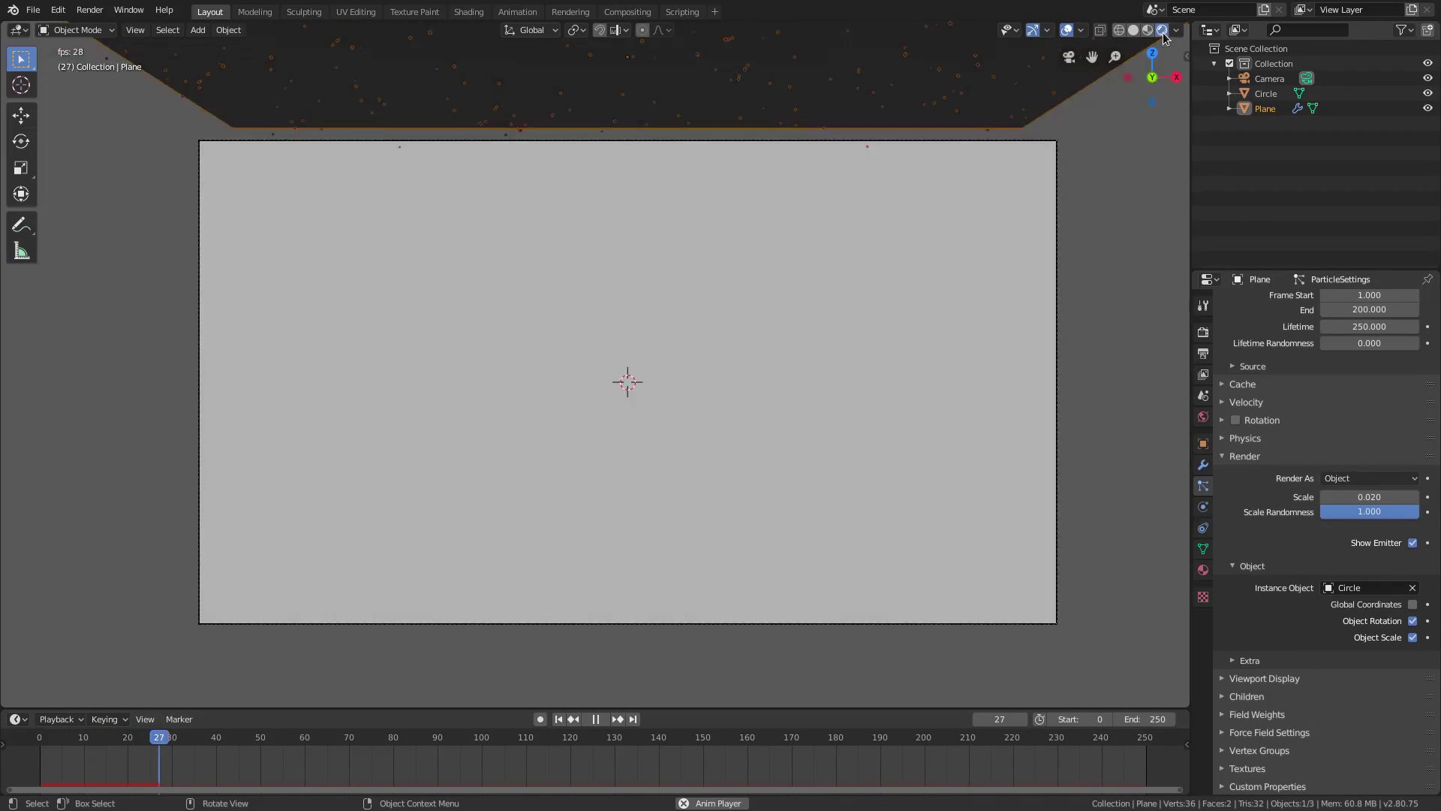
# Set the world background colour to black.
pyautogui.click(1205, 418)
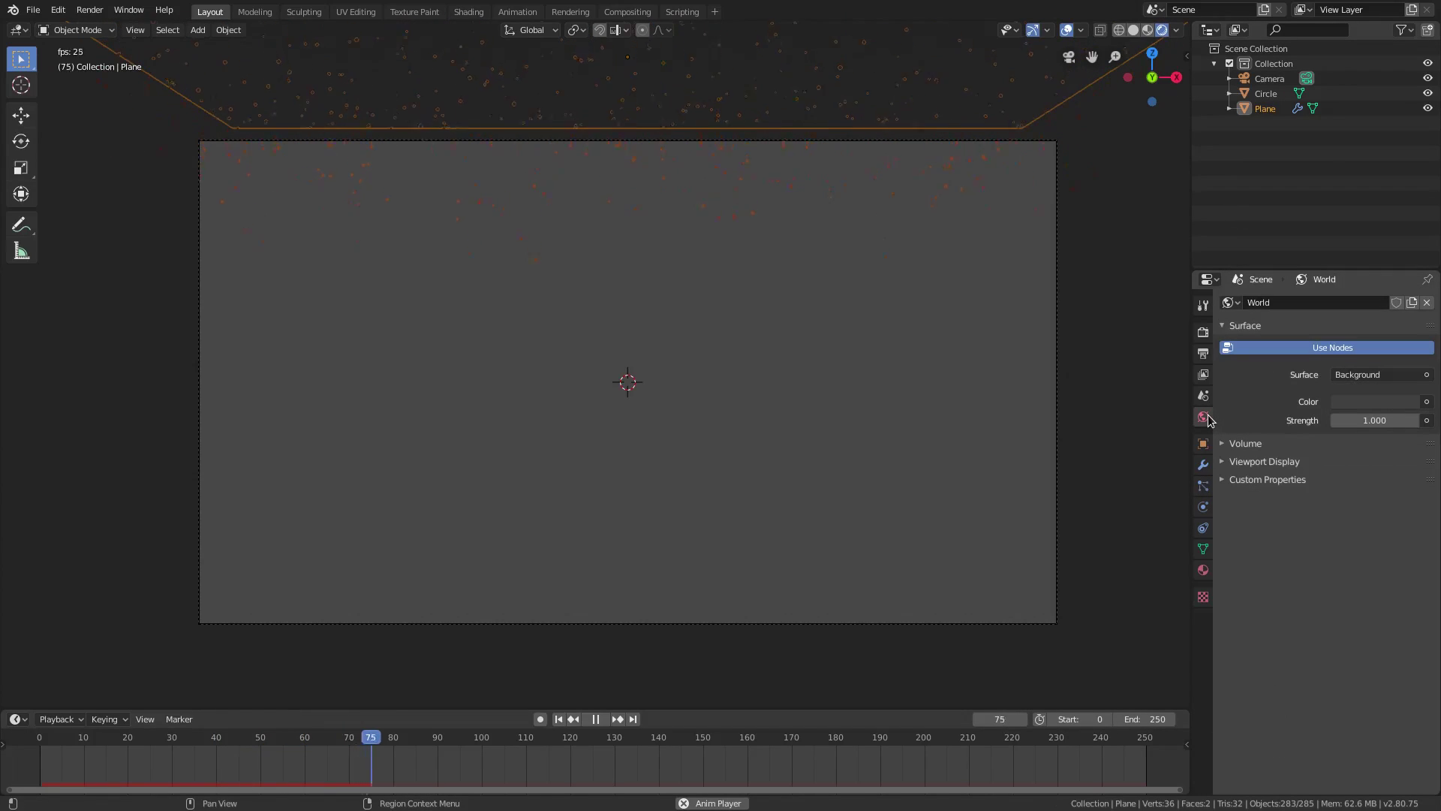
pyautogui.click(1363, 402)
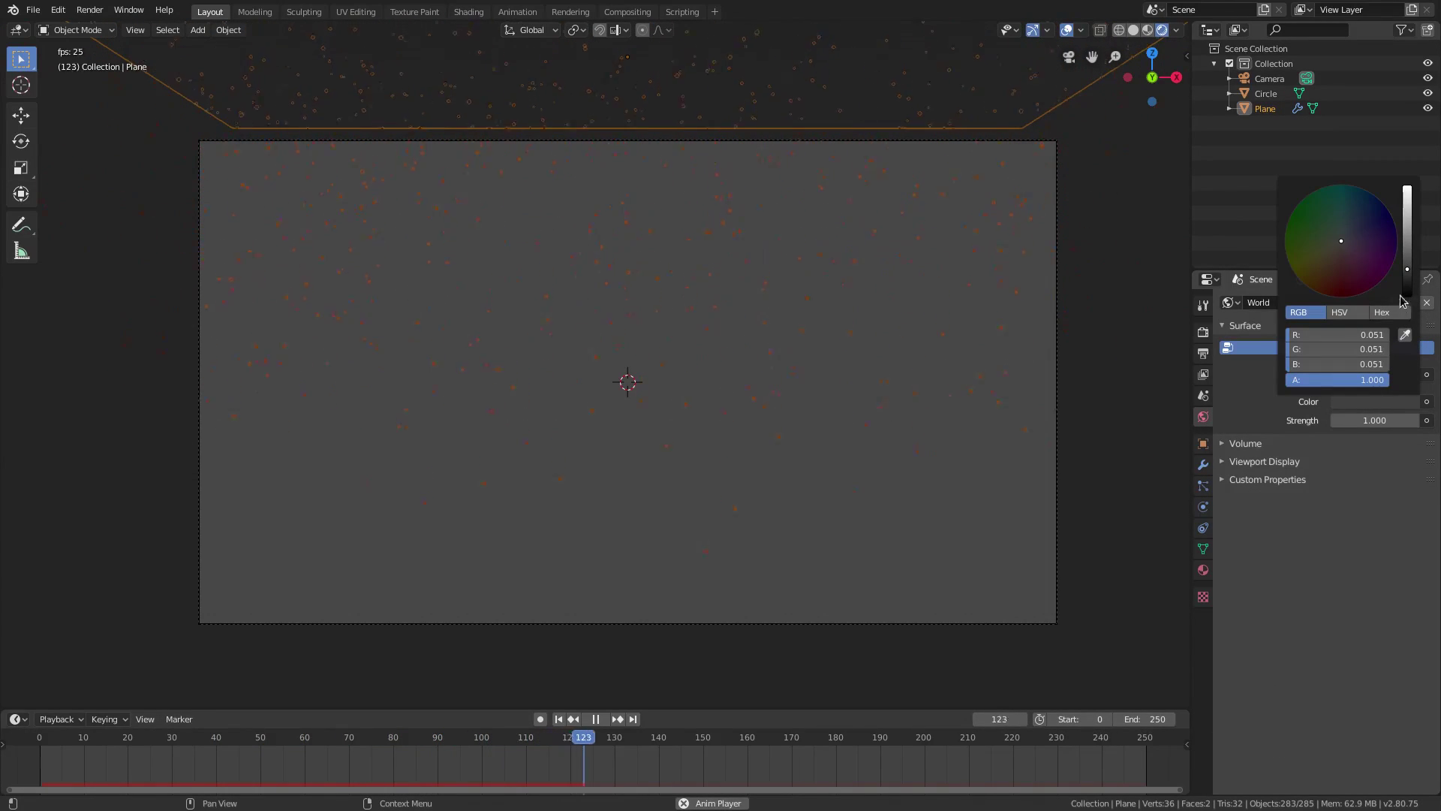
pyautogui.click(1401, 299)
pyautogui.scroll(-8, 734, 435)
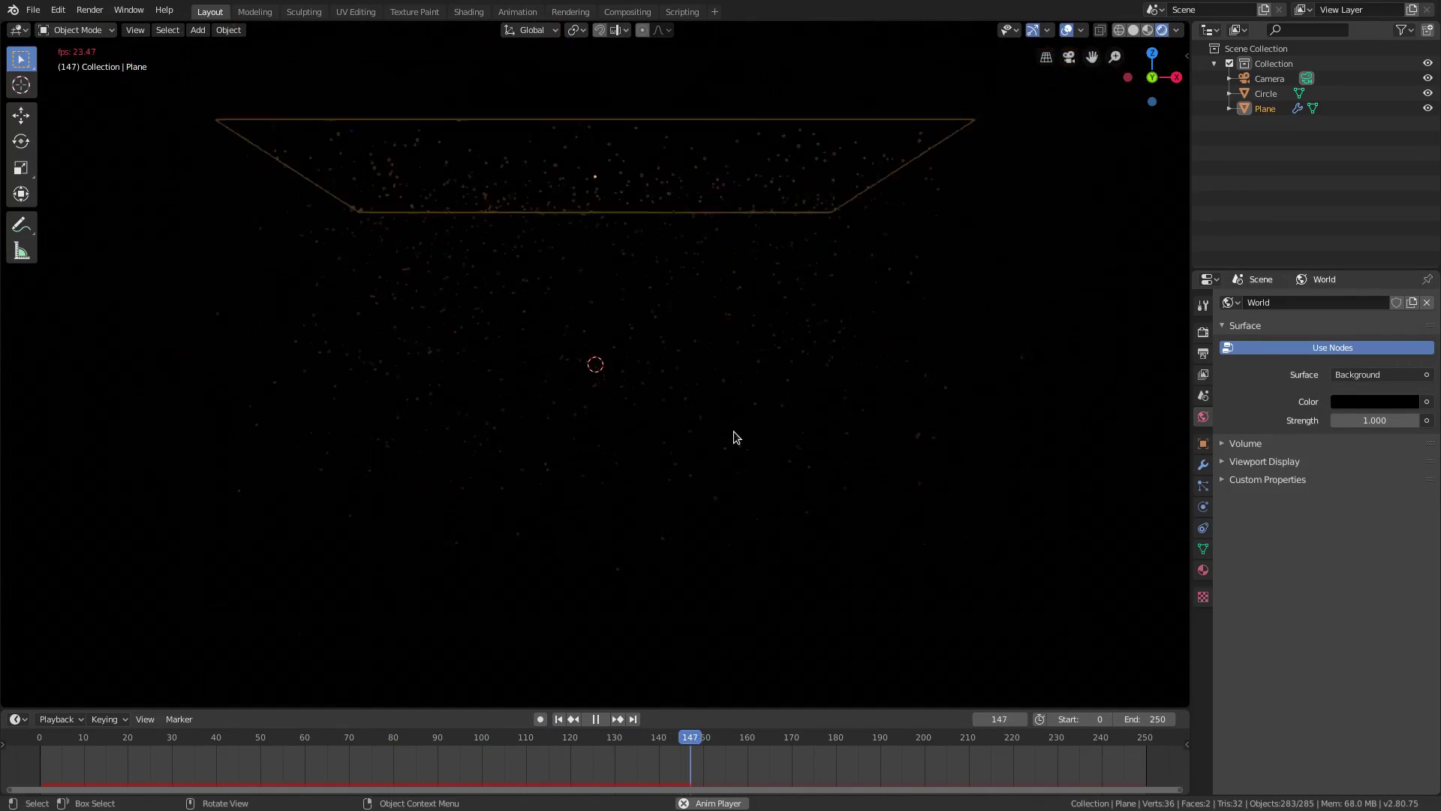
# Give the Circle a new material, Material.001, with a white base colour, then stop playback.
pyautogui.click(668, 376)
pyautogui.press('KP_0')
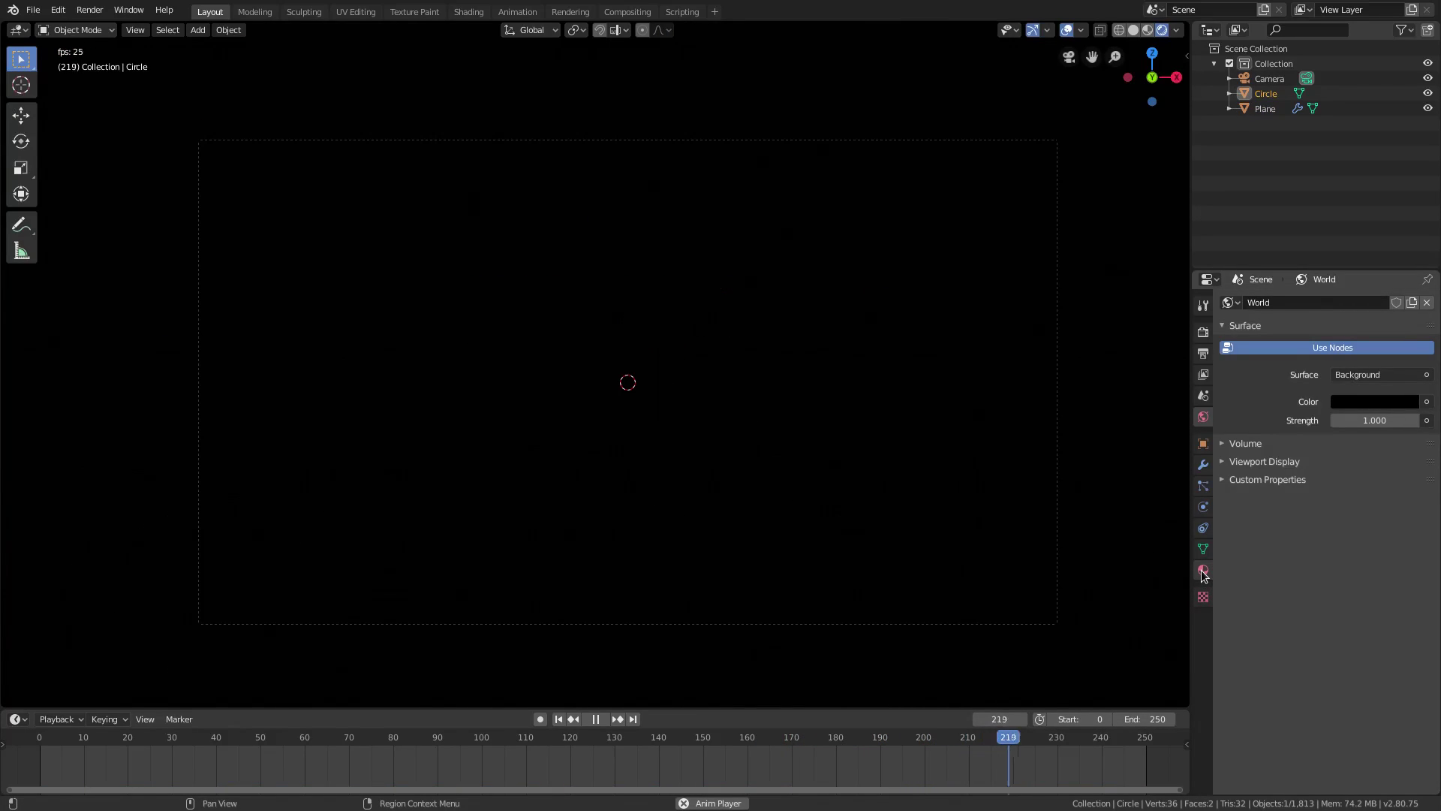
pyautogui.click(1203, 572)
pyautogui.click(1302, 370)
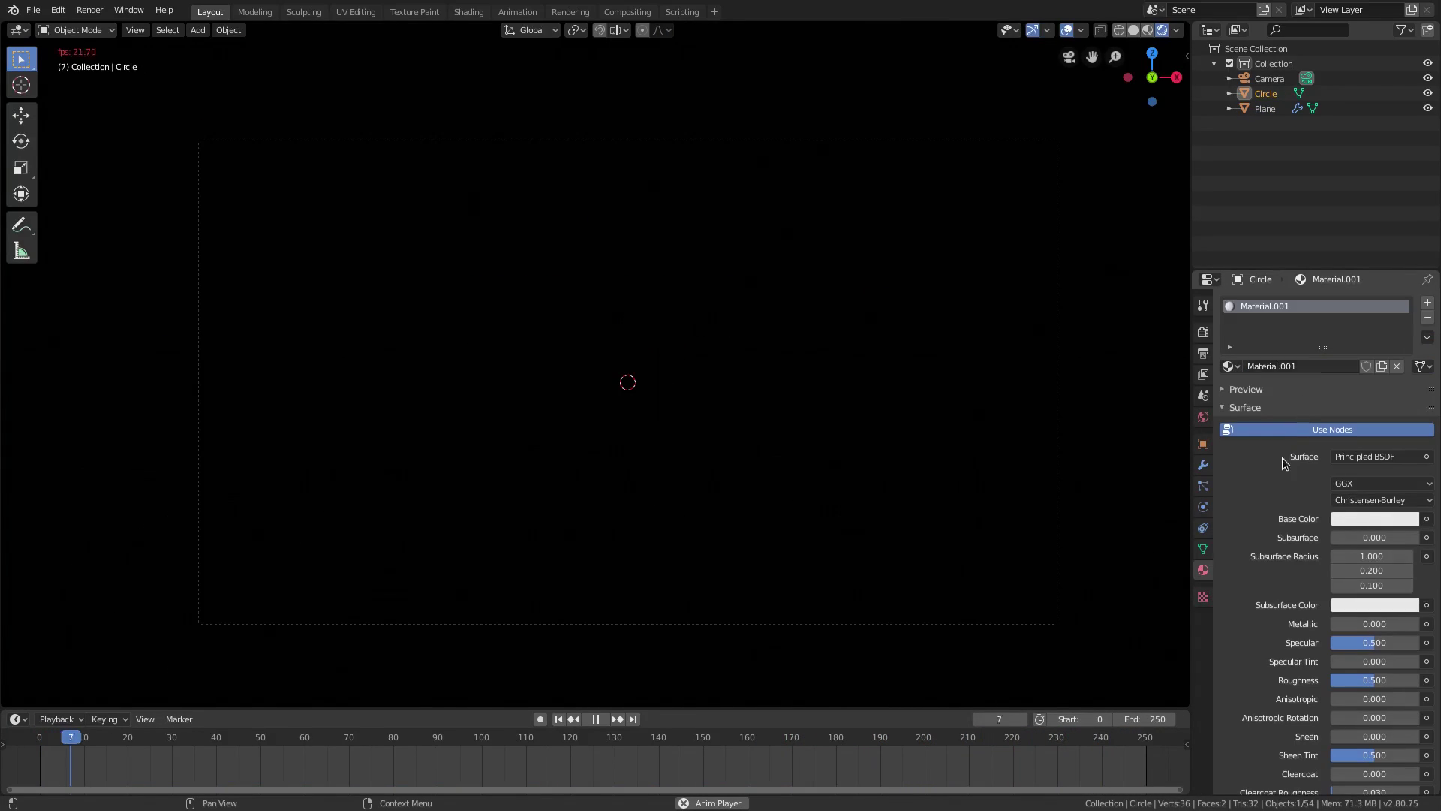
pyautogui.click(1360, 455)
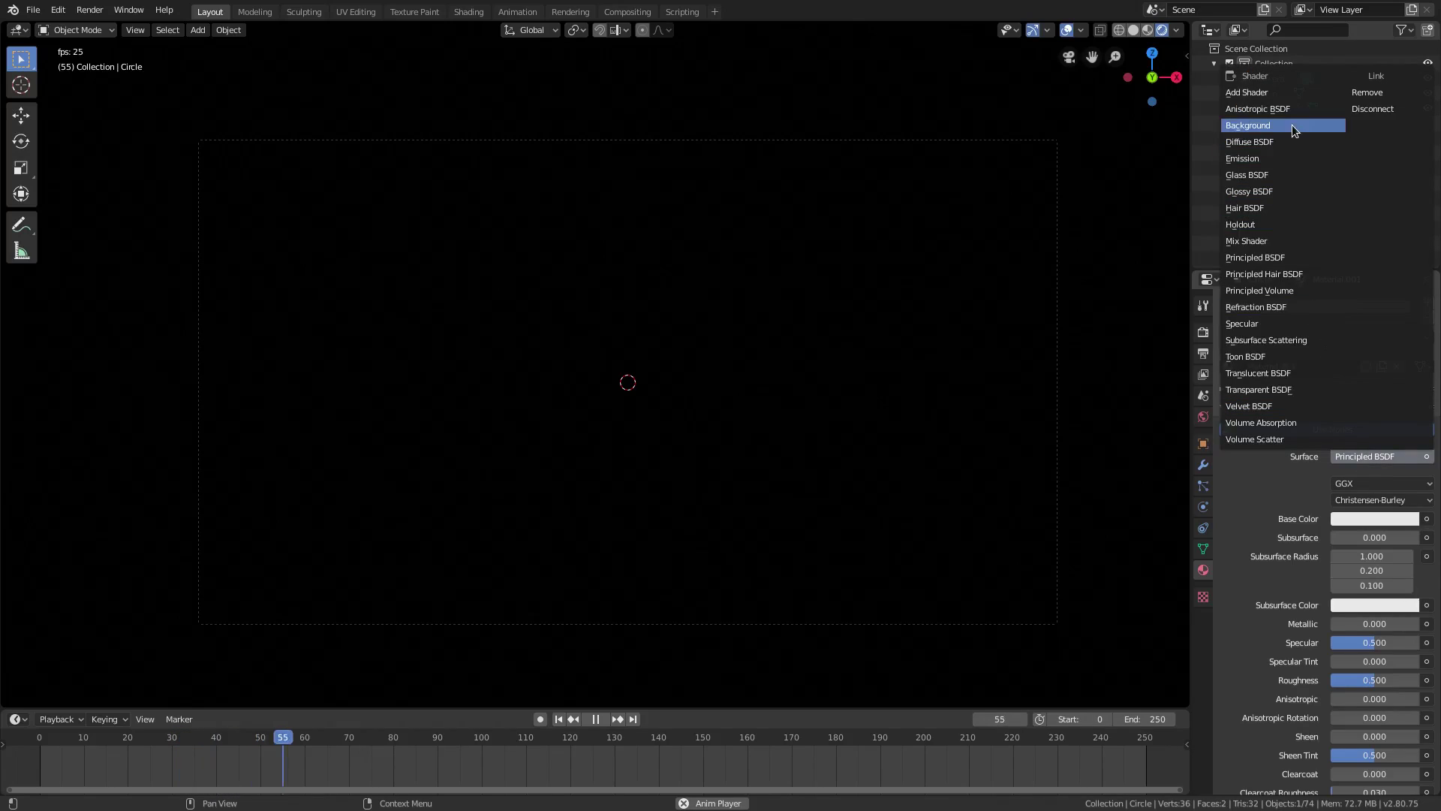
pyautogui.click(1371, 516)
pyautogui.click(1403, 308)
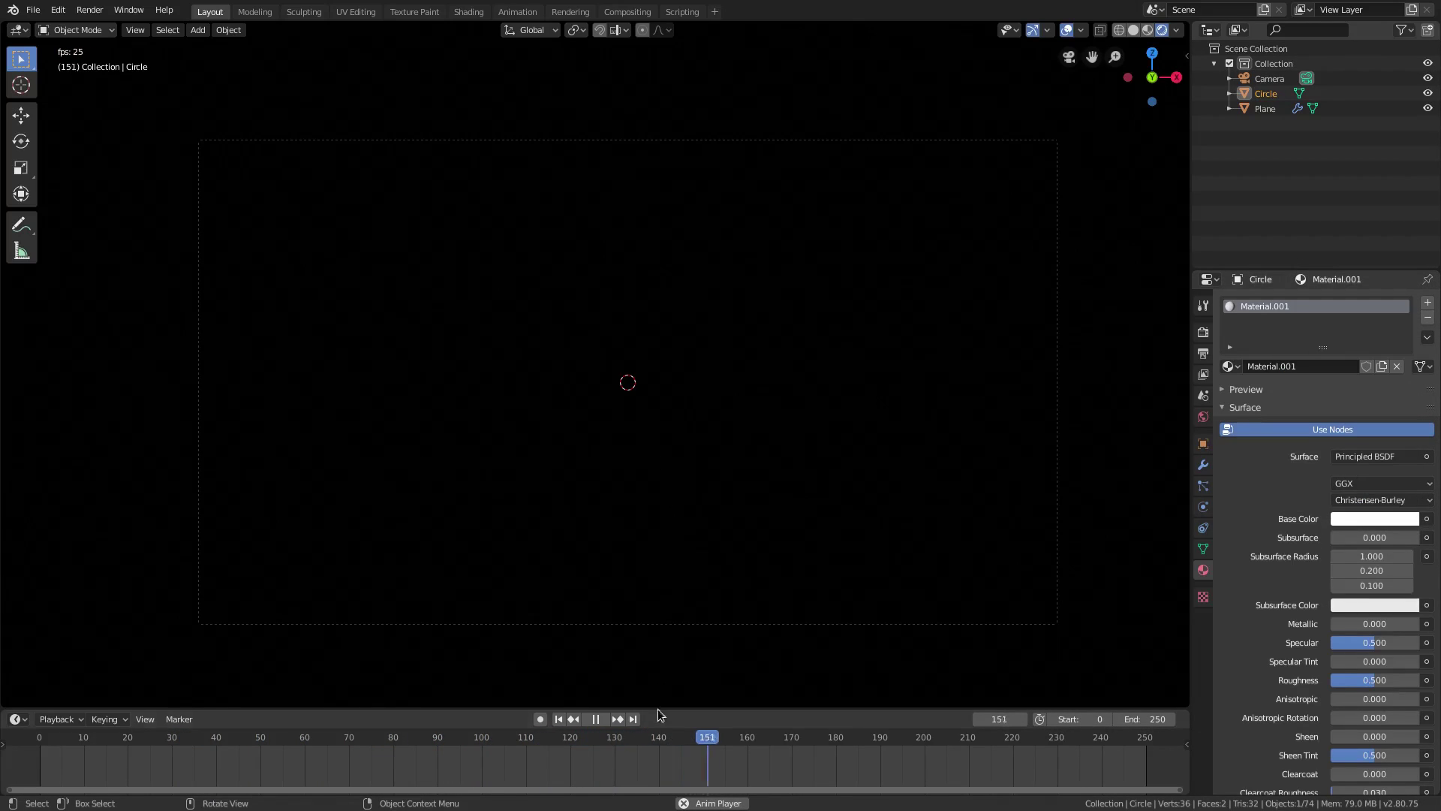
pyautogui.press('space')
pyautogui.moveTo(833, 386); pyautogui.dragTo(862, 398, button='middle')
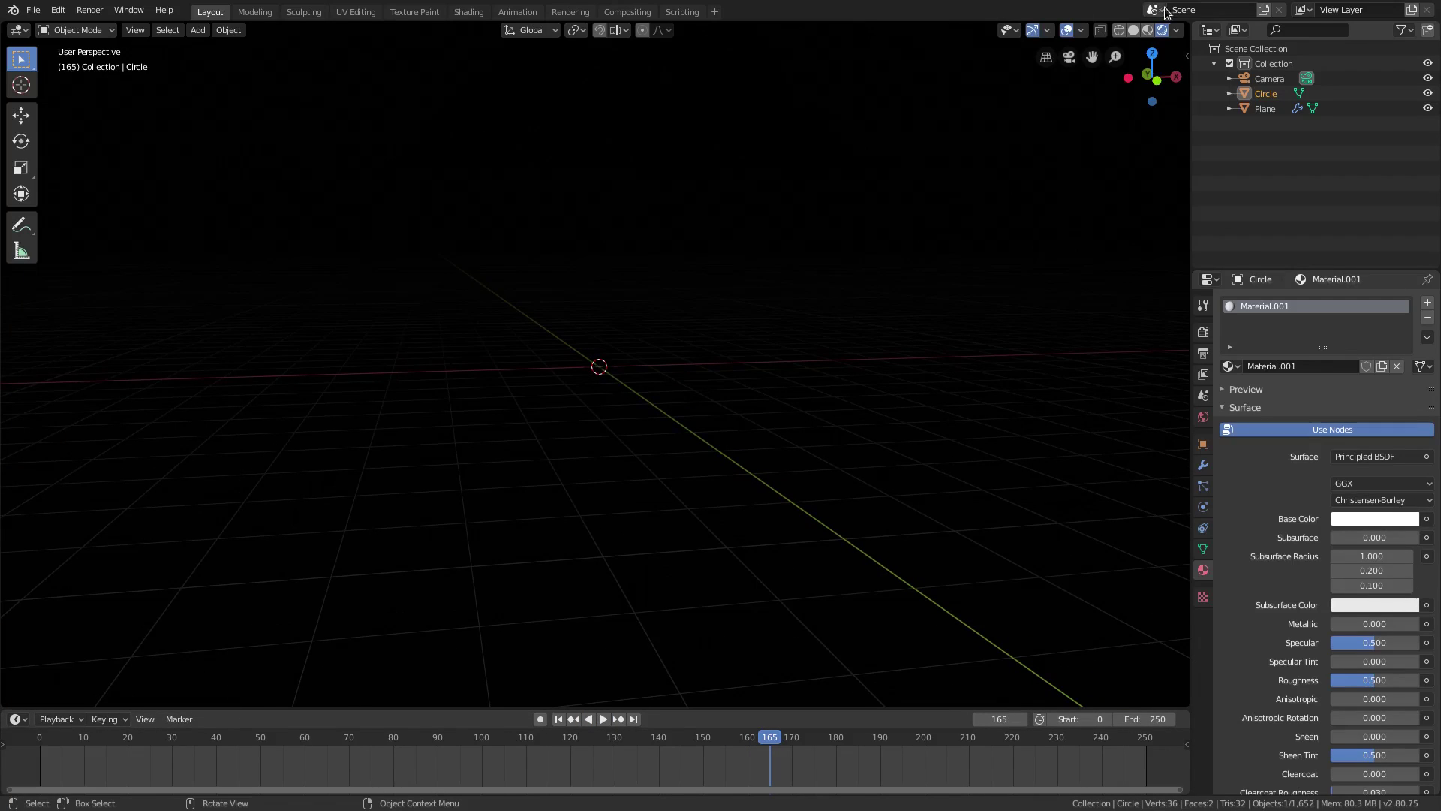
# Back in solid shading, select the camera and tilt it 18.8° about X.
pyautogui.click(1133, 30)
pyautogui.moveTo(716, 386)
pyautogui.mouseDown(button='middle')
pyautogui.moveTo(746, 376)
pyautogui.moveTo(754, 350)
pyautogui.mouseUp(button='middle')
pyautogui.scroll(-3, 755, 351)
pyautogui.click(1113, 336)
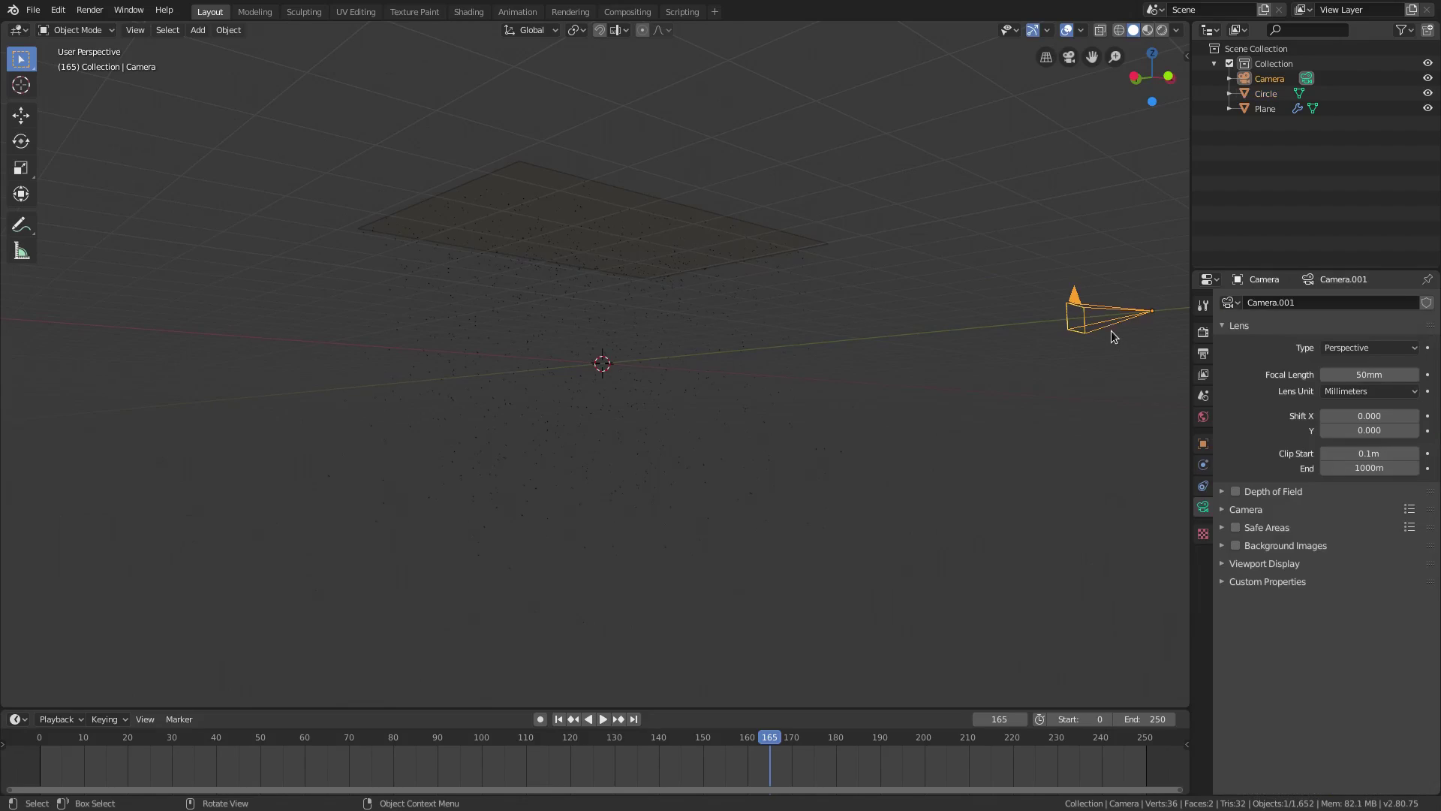
pyautogui.keyDown('shift'); pyautogui.moveTo(778, 415); pyautogui.dragTo(668, 379, button='middle'); pyautogui.keyUp('shift')
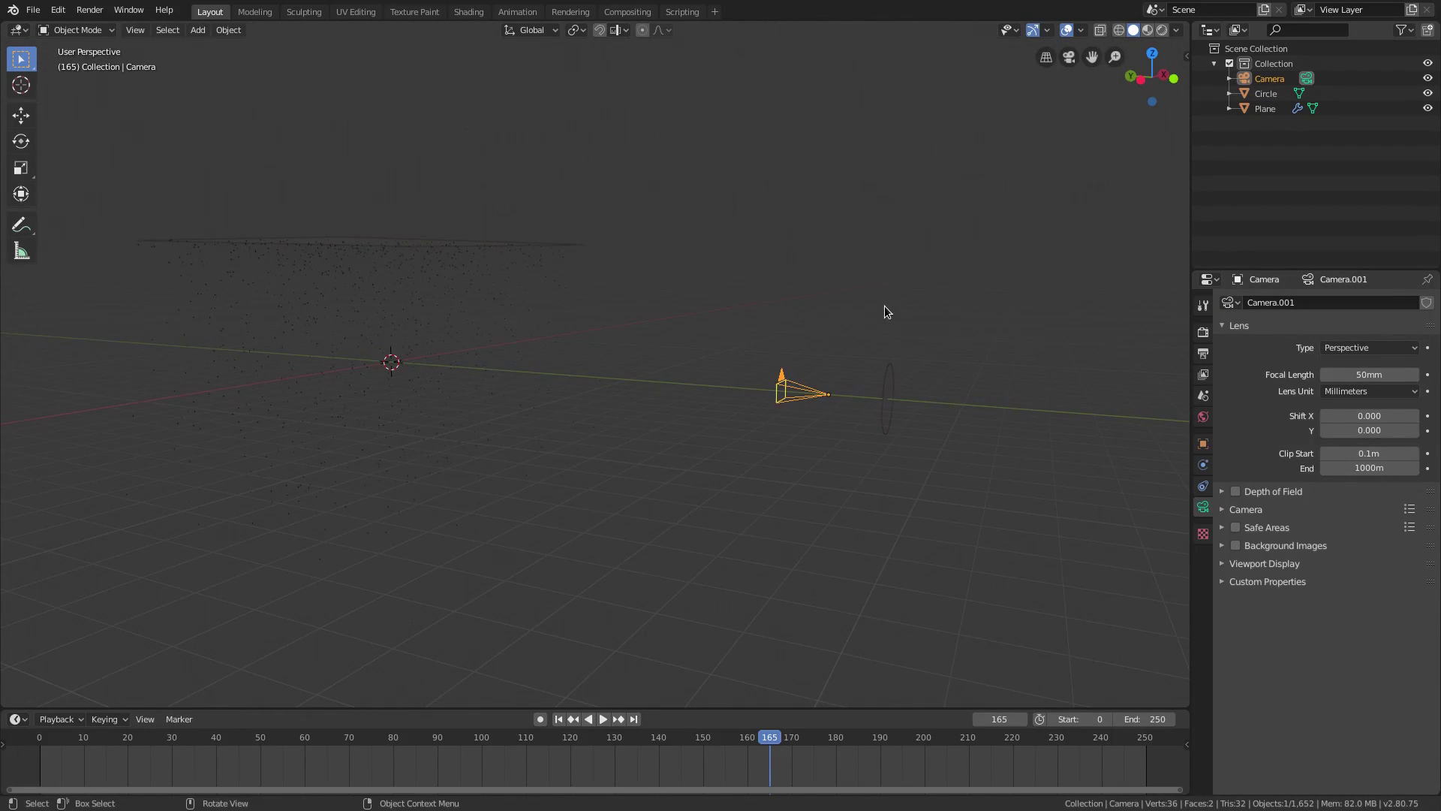
pyautogui.press('KP_0')
pyautogui.press('r')
pyautogui.press('x')
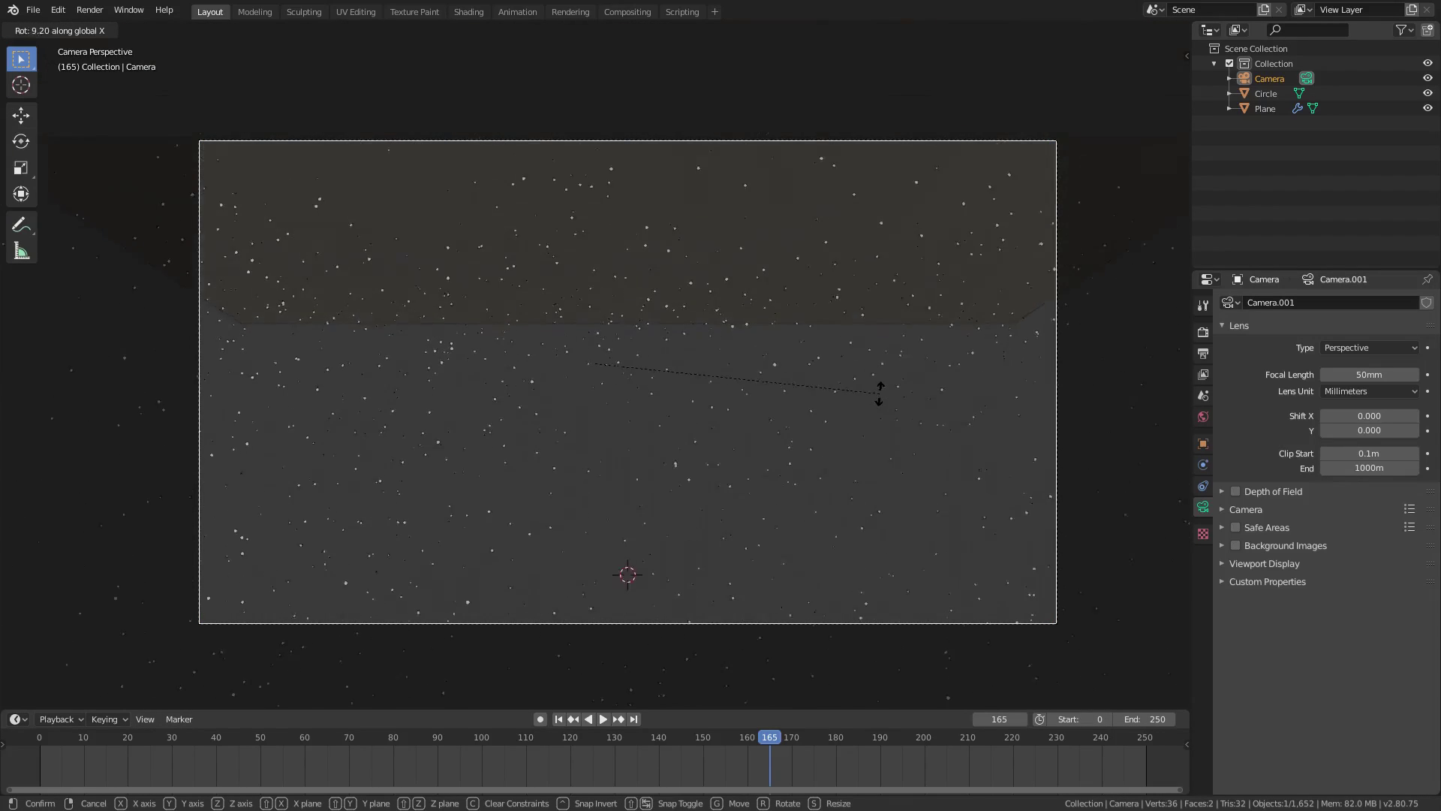
pyautogui.click(863, 397)
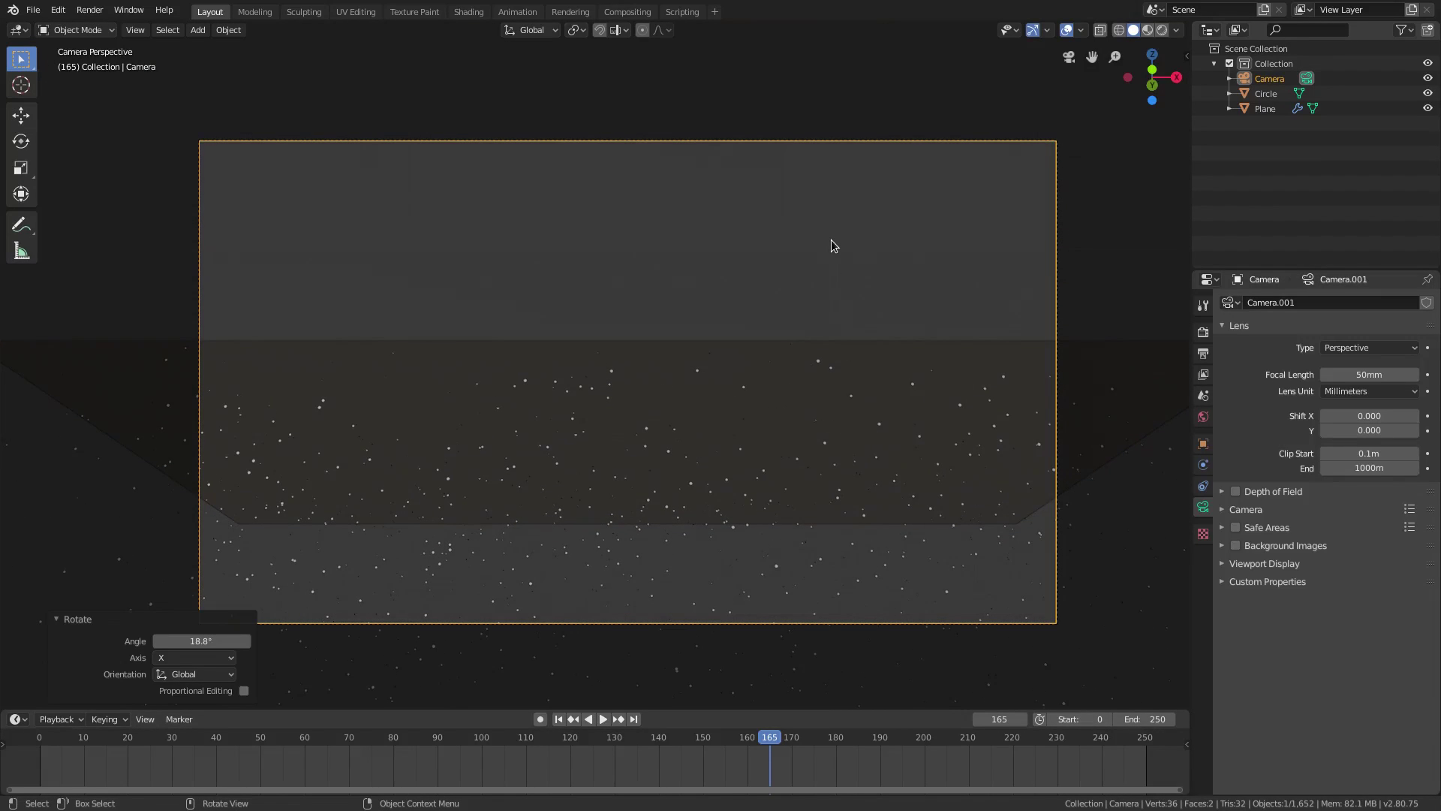
# Pull the camera back along its own Z axis.
pyautogui.press('g')
pyautogui.press('z')
pyautogui.press('z')
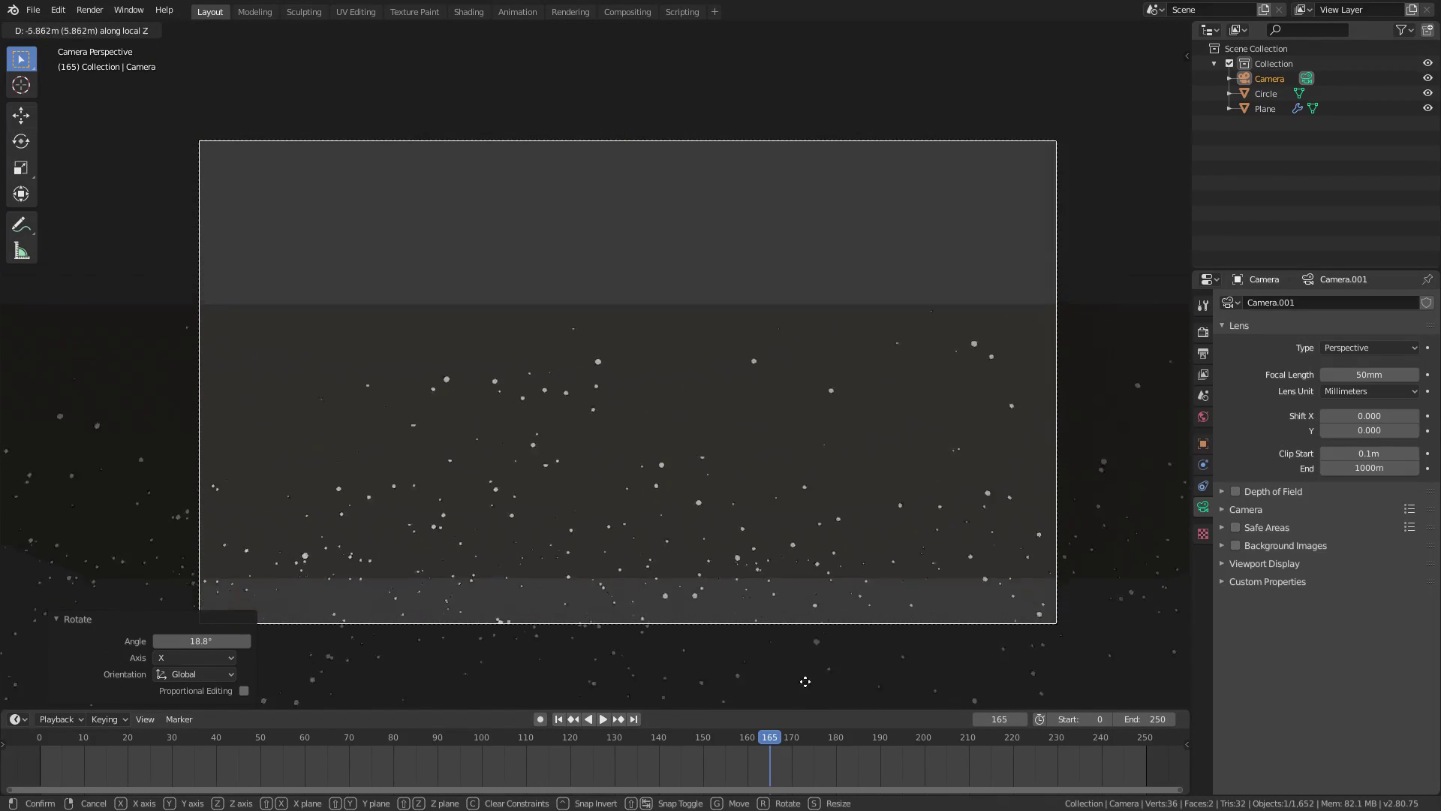
pyautogui.click(807, 680)
# Lower the camera on global Z until the snow fills its view.
pyautogui.press('g')
pyautogui.press('z')
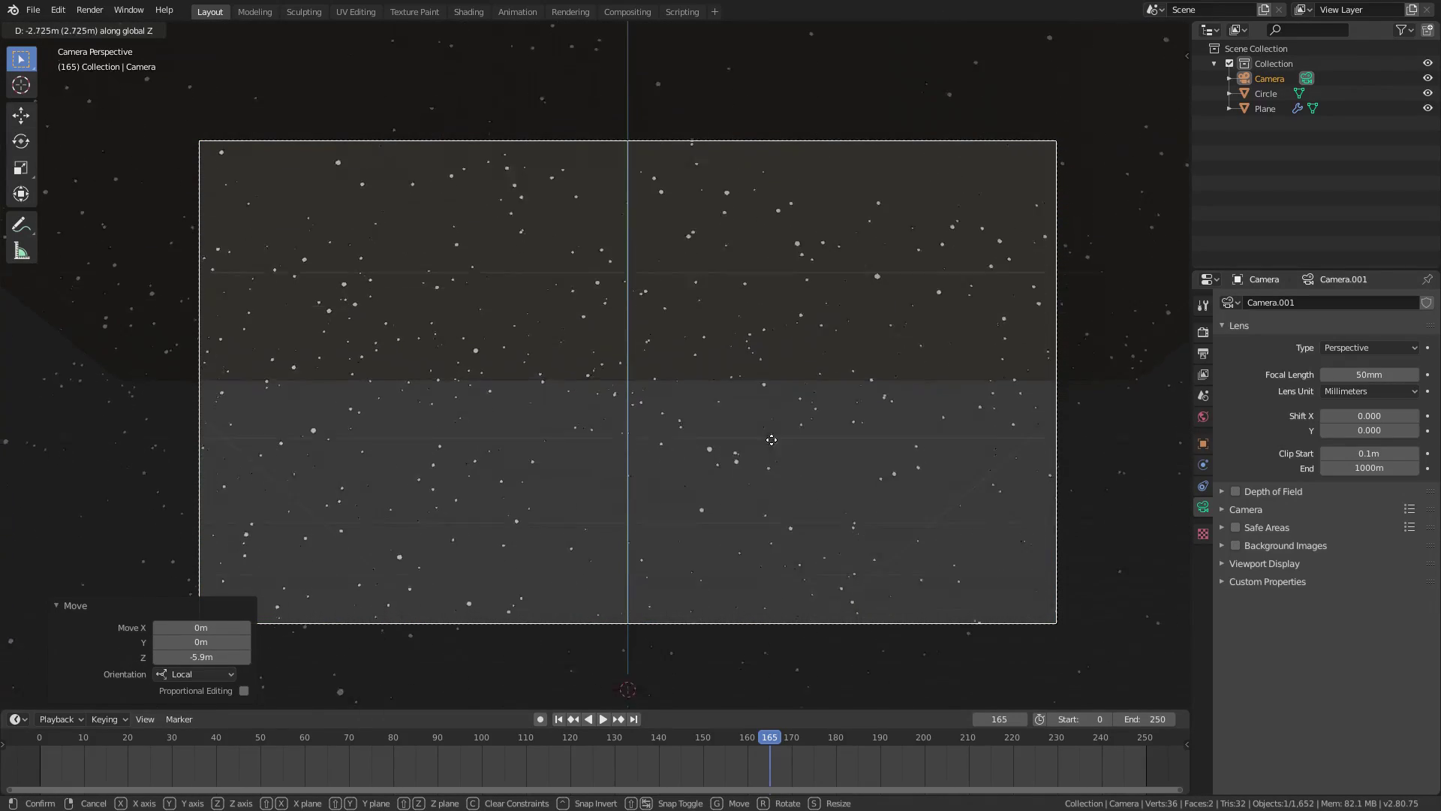
pyautogui.click(757, 517)
pyautogui.press('g')
pyautogui.press('z')
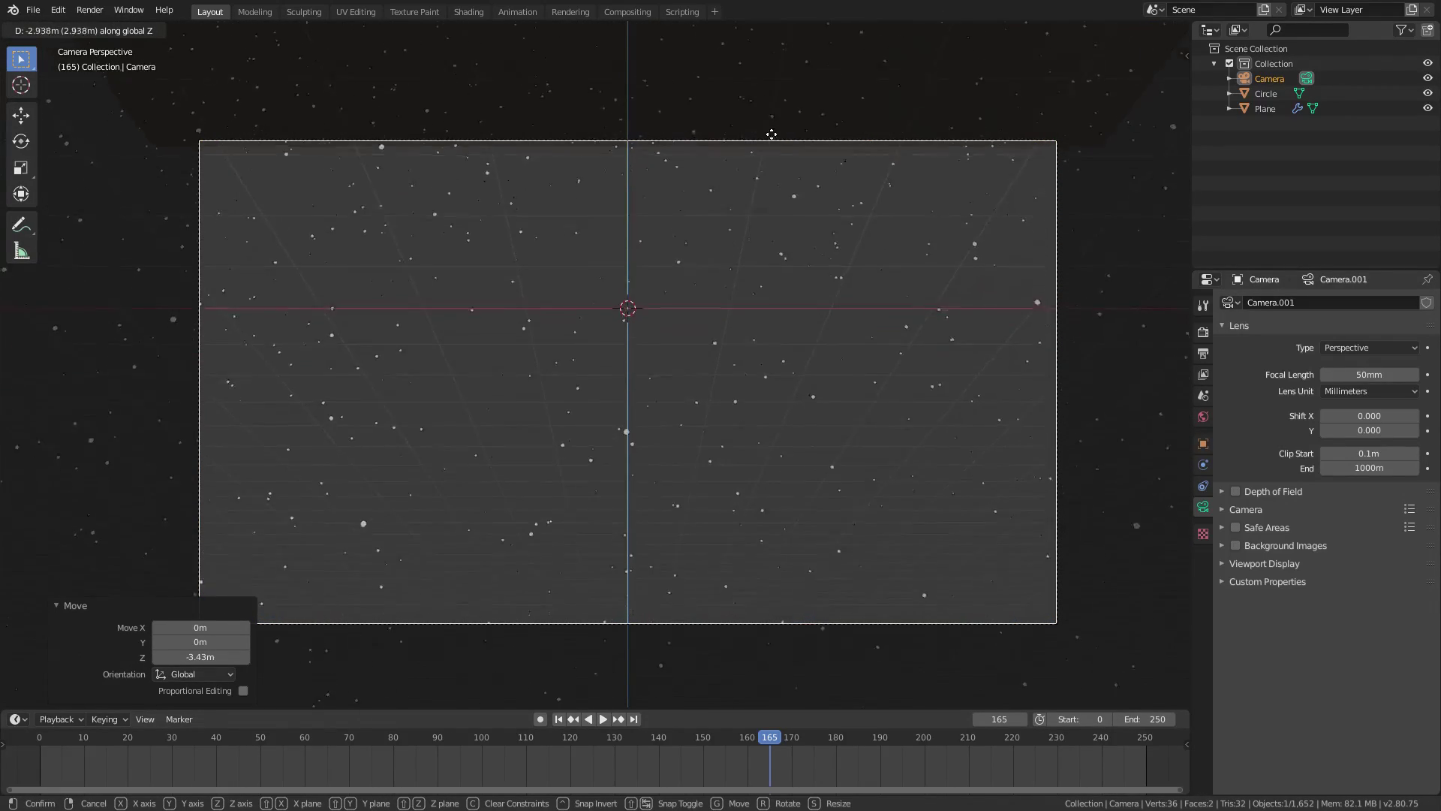
pyautogui.click(762, 232)
pyautogui.press('r')
pyautogui.press('x')
pyautogui.press('Escape')
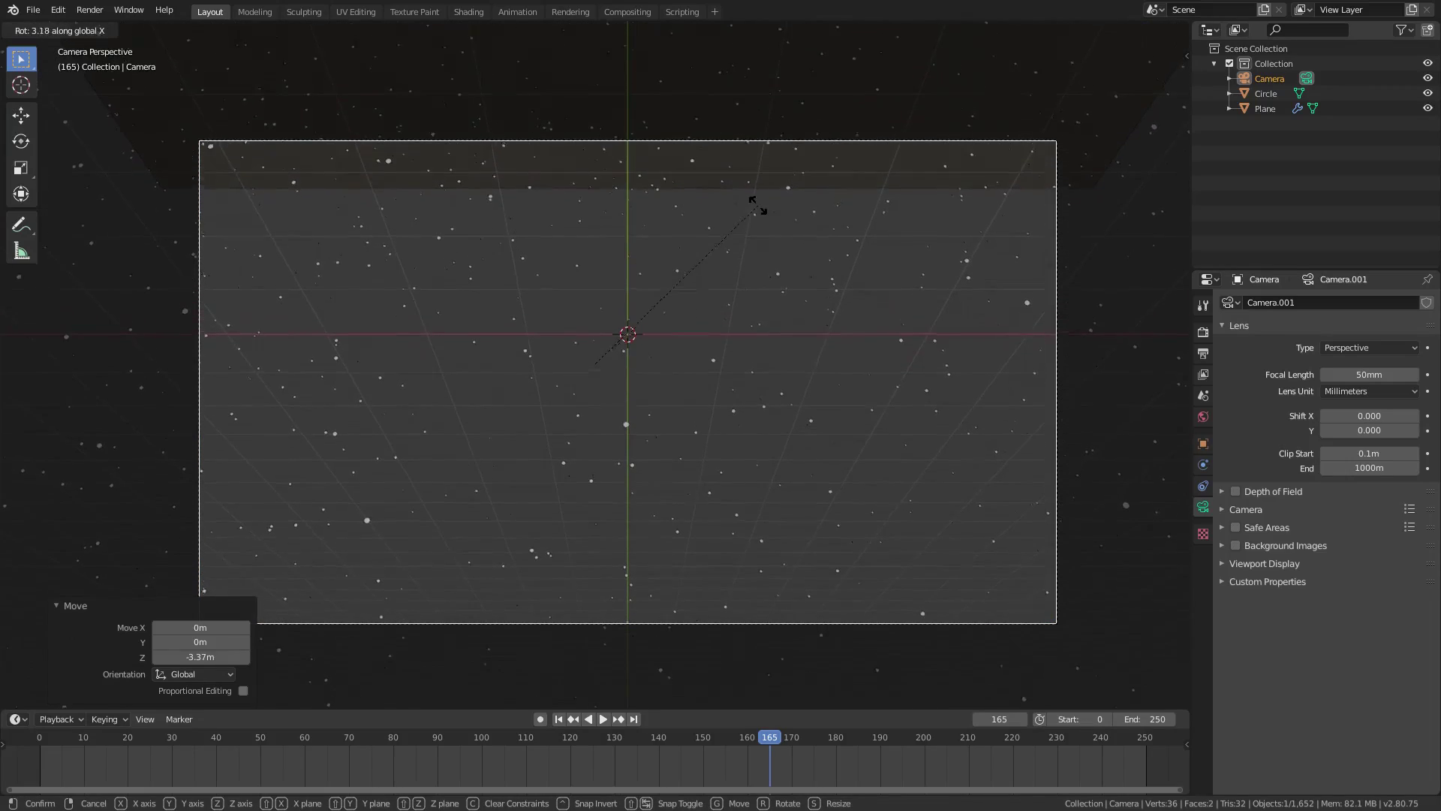
pyautogui.press('g')
pyautogui.press('z')
pyautogui.click(715, 541)
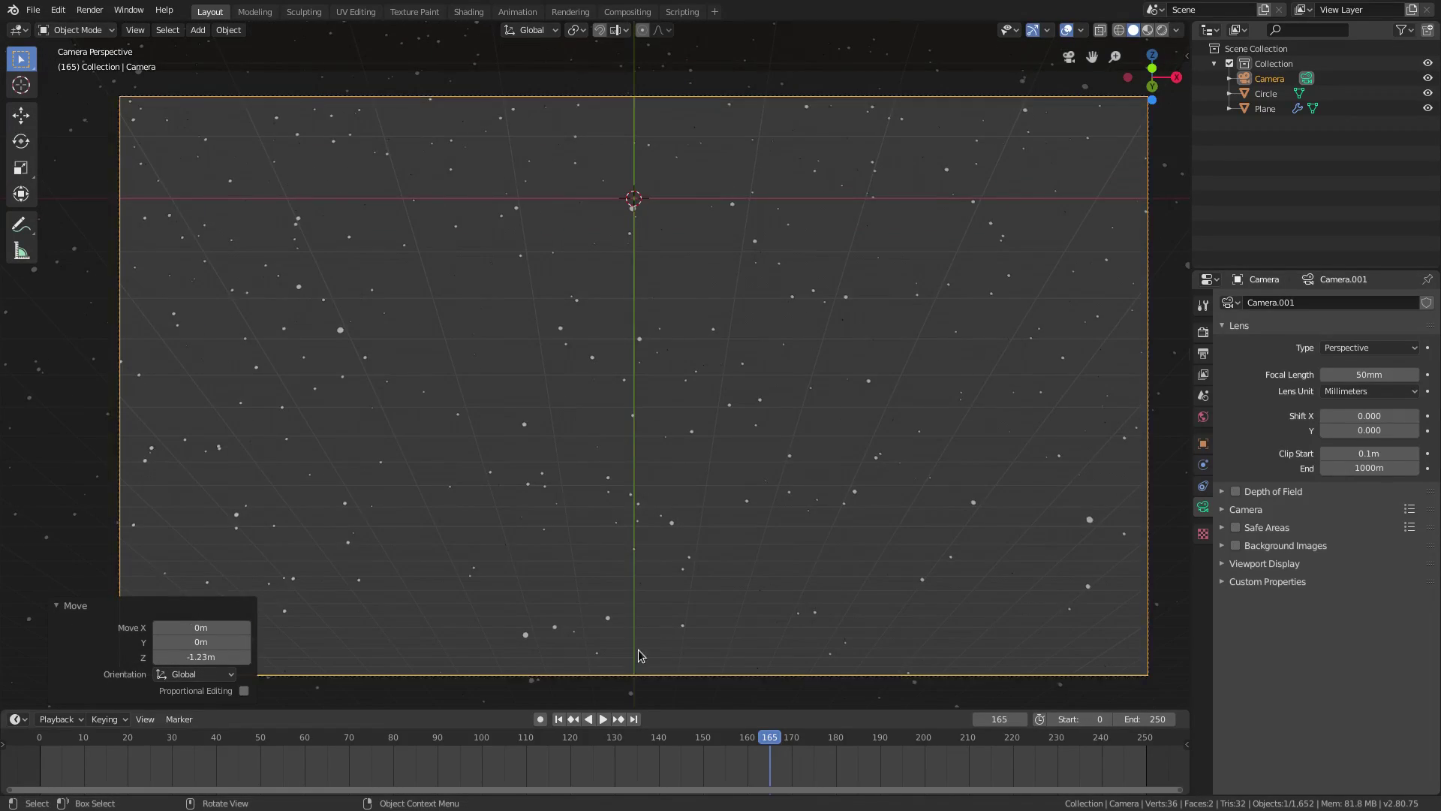
# Play the snow animation from the first frame through the camera with overlays hidden.
pyautogui.moveTo(638, 652); pyautogui.dragTo(694, 469, button='middle')
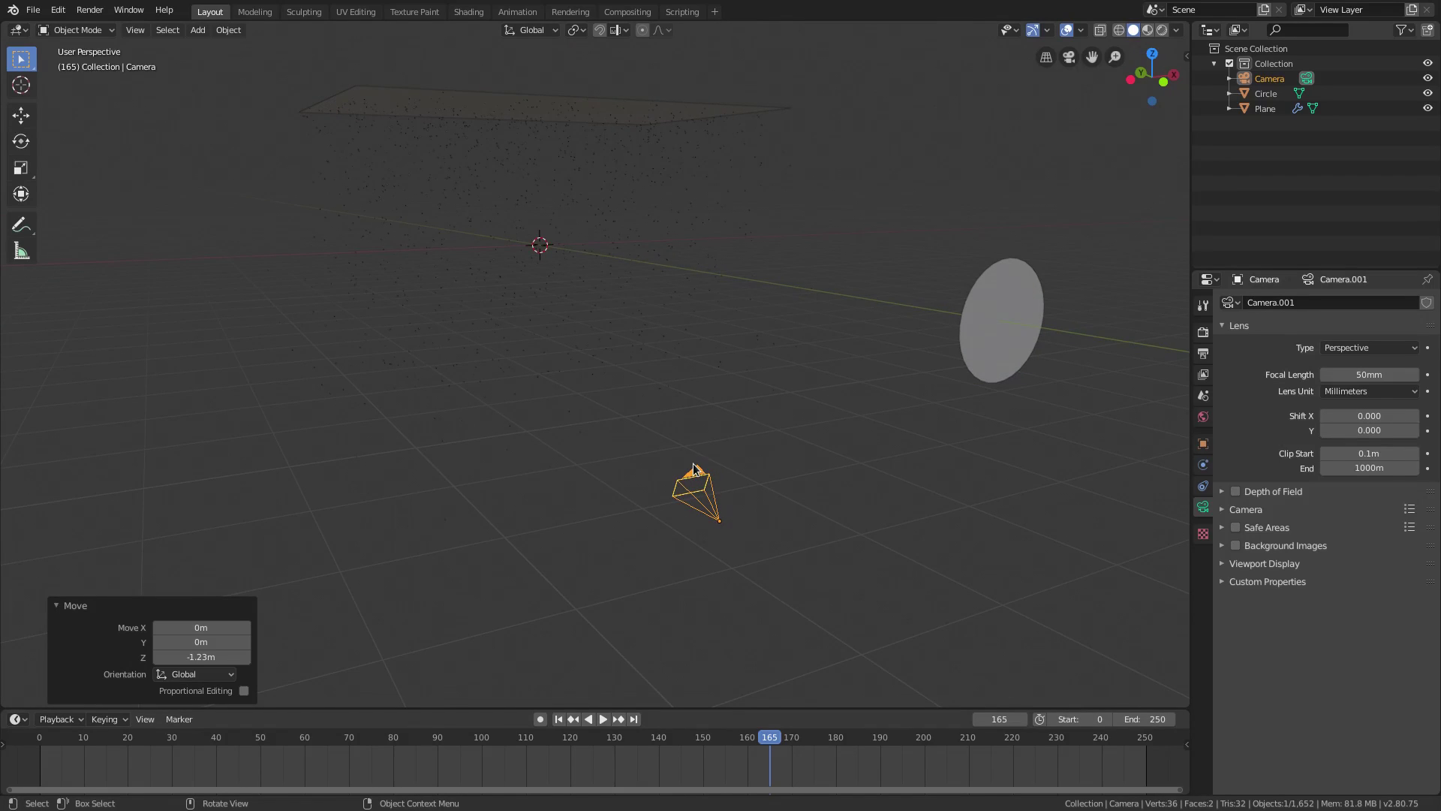
pyautogui.press('KP_0')
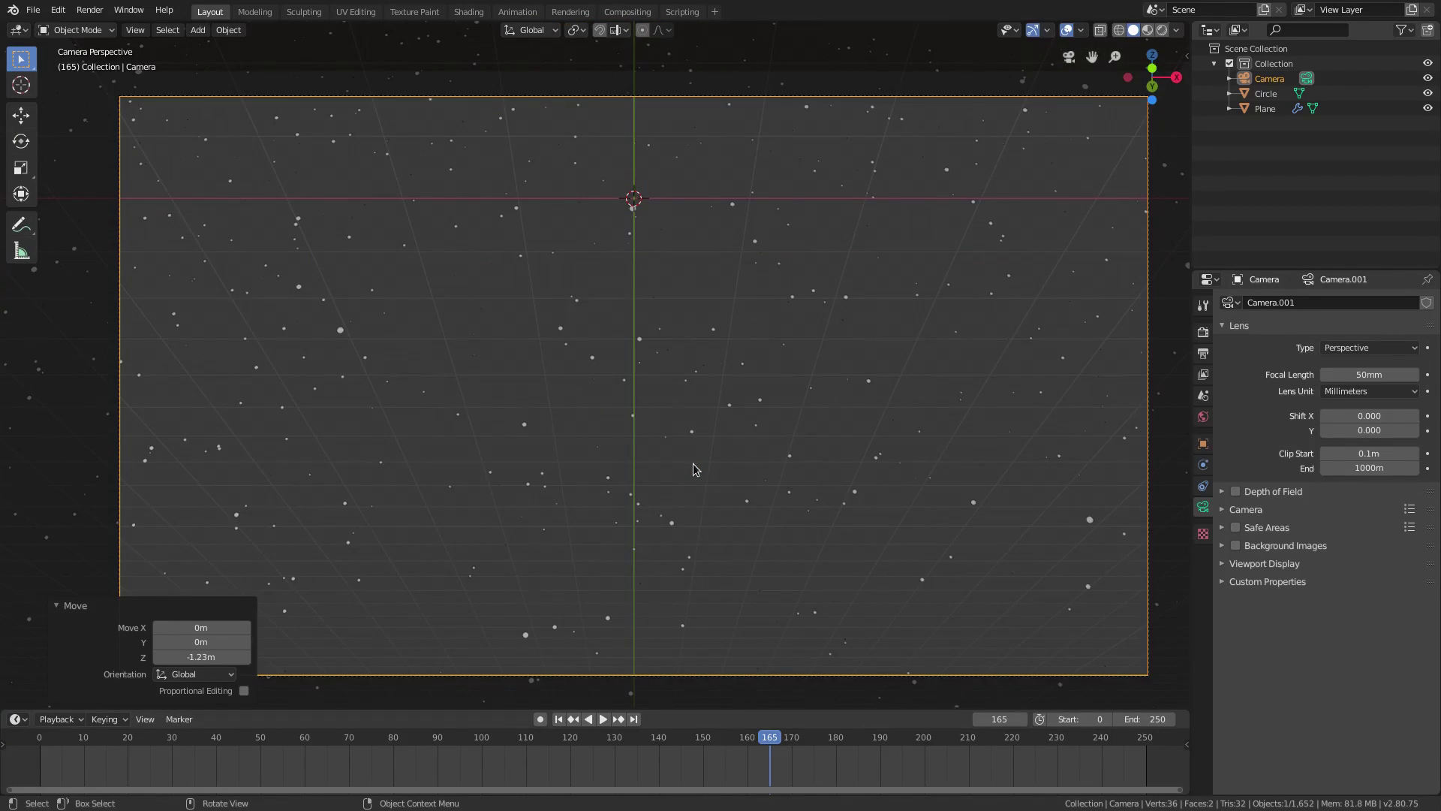
pyautogui.click(558, 719)
pyautogui.click(603, 719)
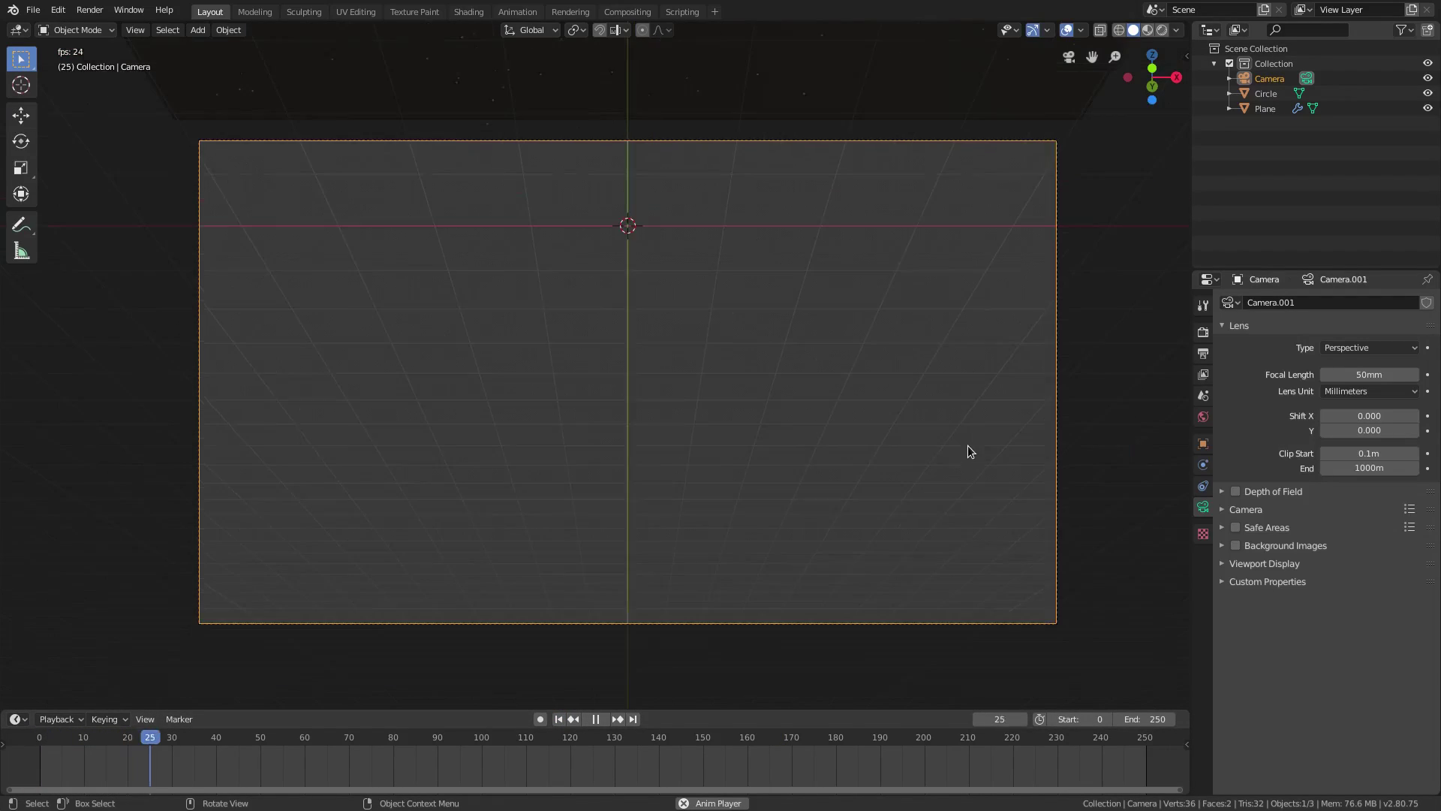
pyautogui.click(1066, 30)
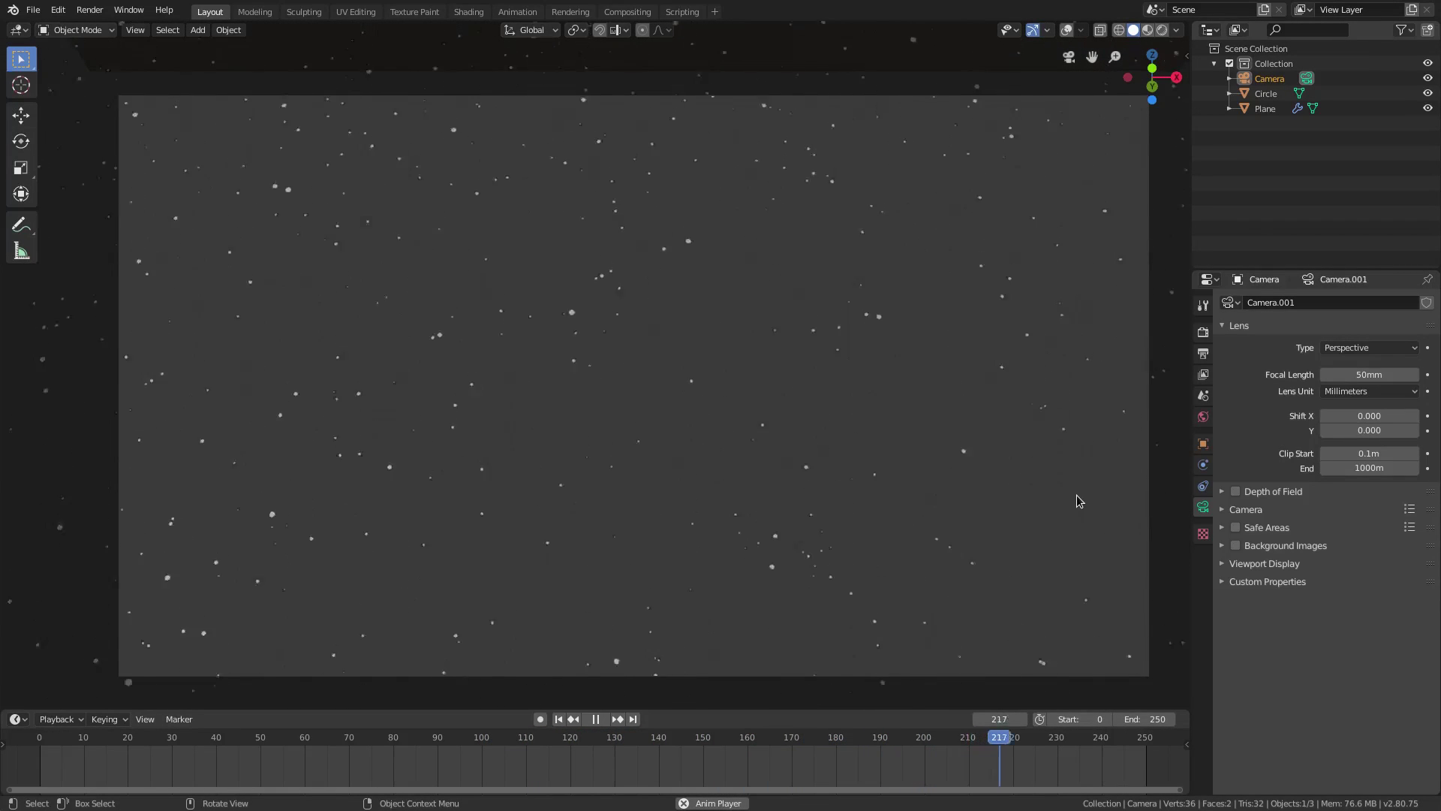
# Pause playback and inspect the Circle's surface shader options.
pyautogui.click(596, 719)
pyautogui.moveTo(597, 587); pyautogui.dragTo(904, 270, button='middle')
pyautogui.click(866, 253)
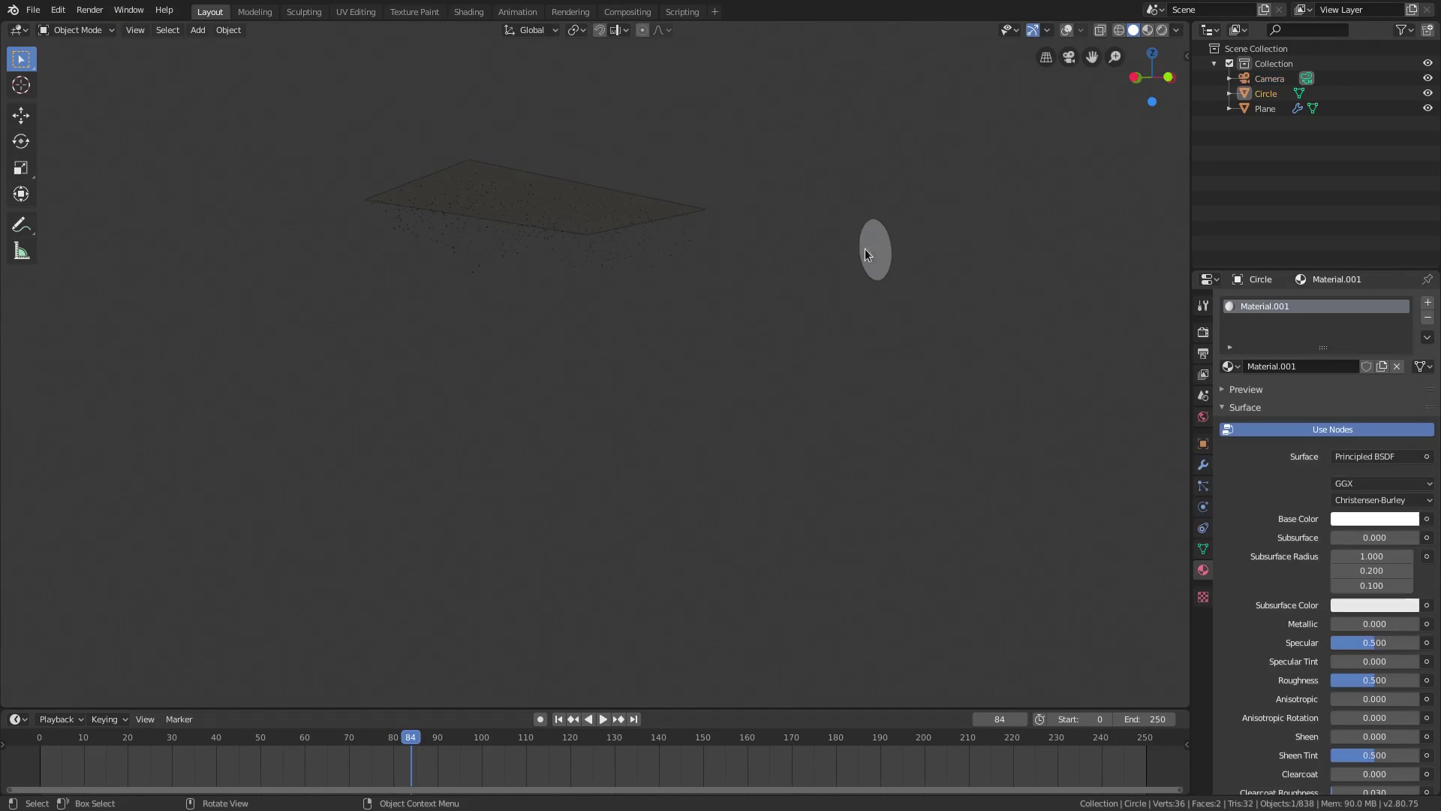
pyautogui.click(1367, 457)
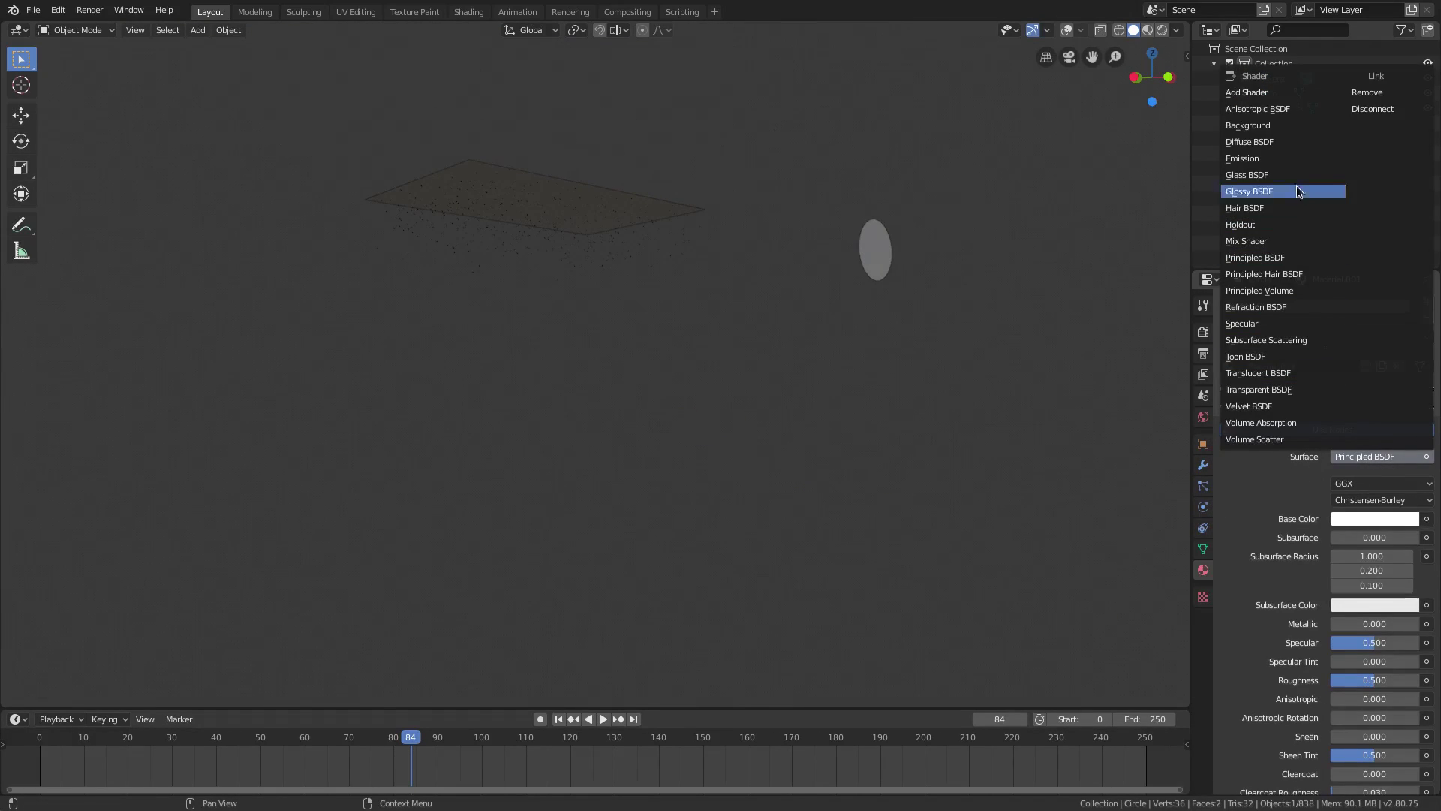
pyautogui.scroll(5, 580, 340)
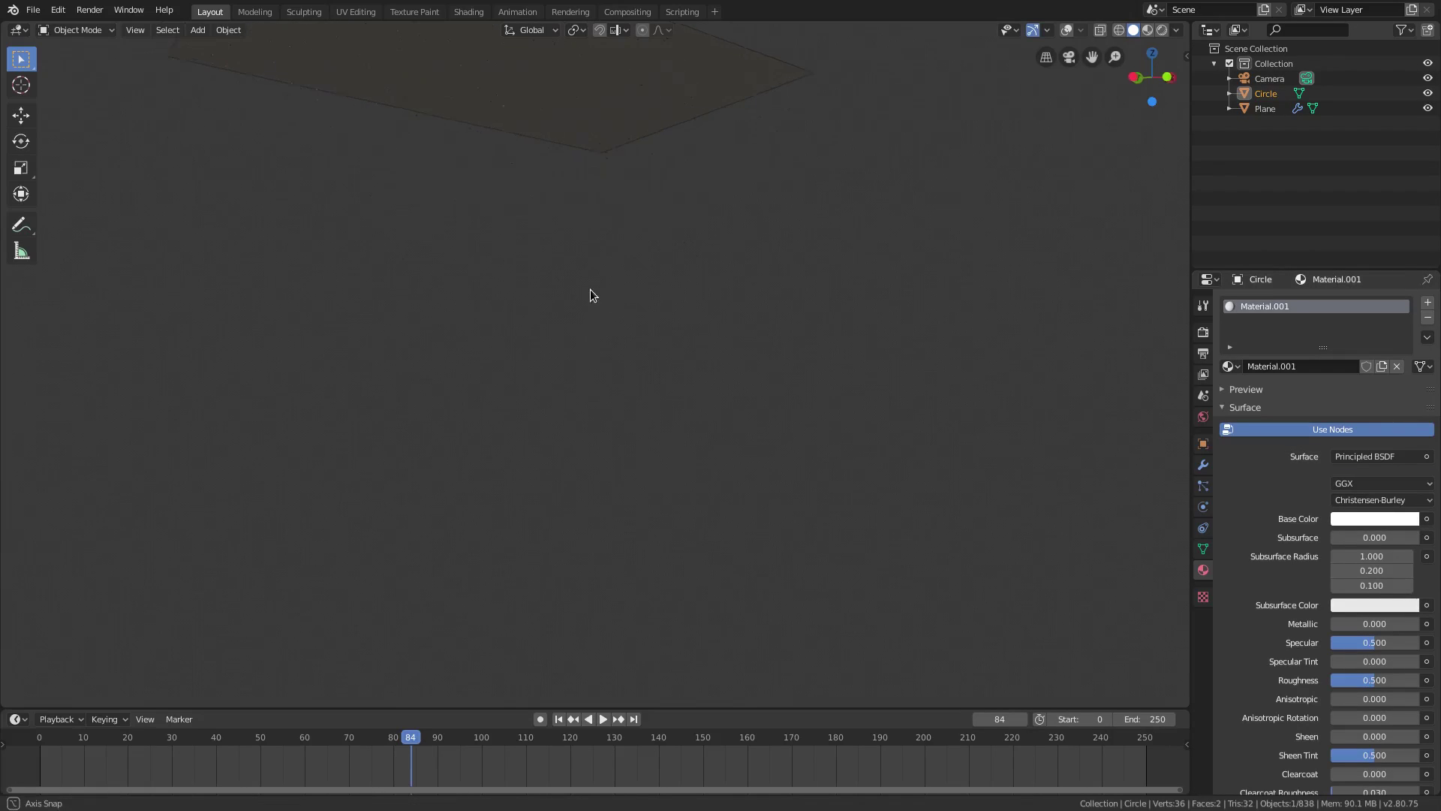
# Add a point light to the scene with overlays turned back on.
pyautogui.hotkey('shift', 'a')
pyautogui.moveTo(595, 293)
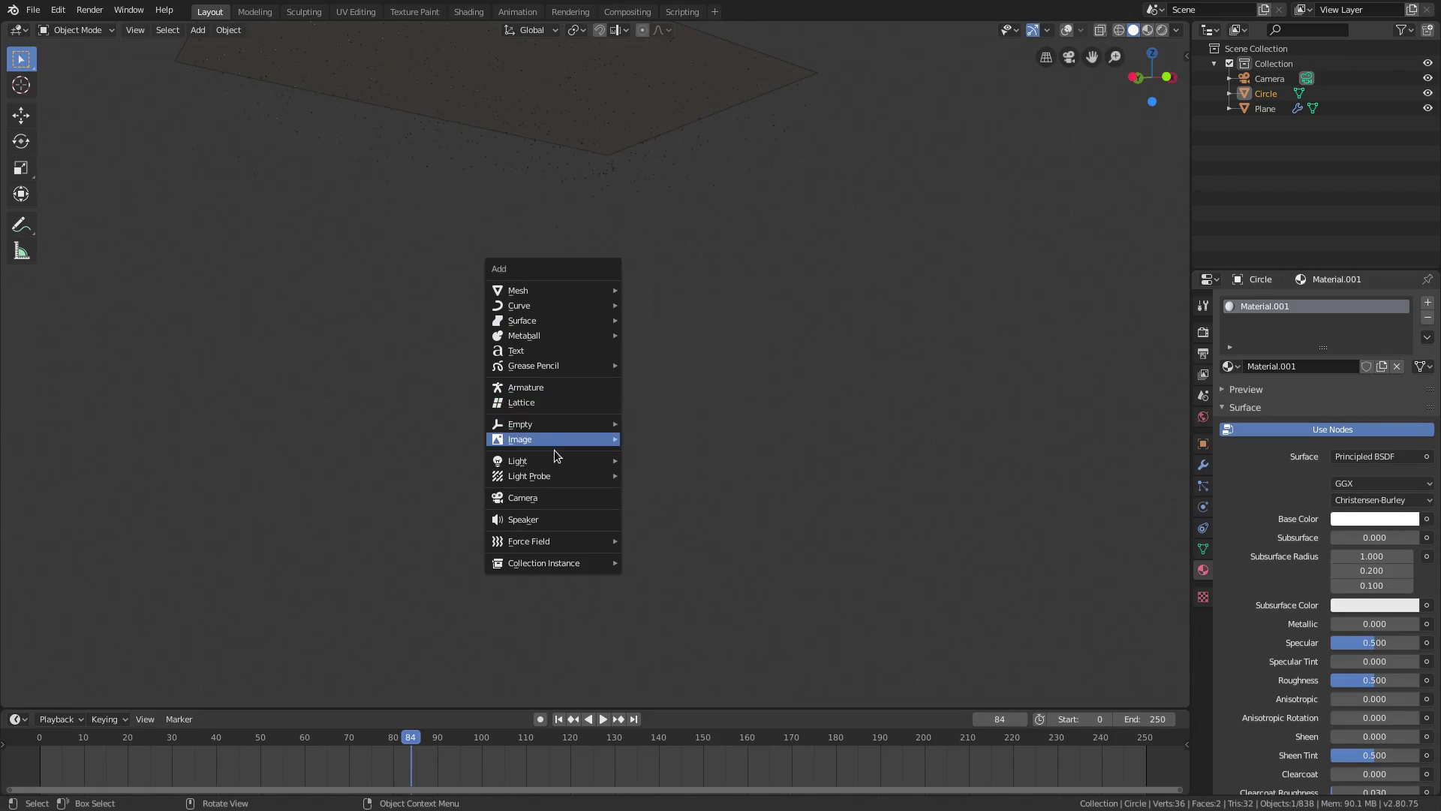
pyautogui.moveTo(571, 461)
pyautogui.click(660, 460)
pyautogui.scroll(-2, 608, 262)
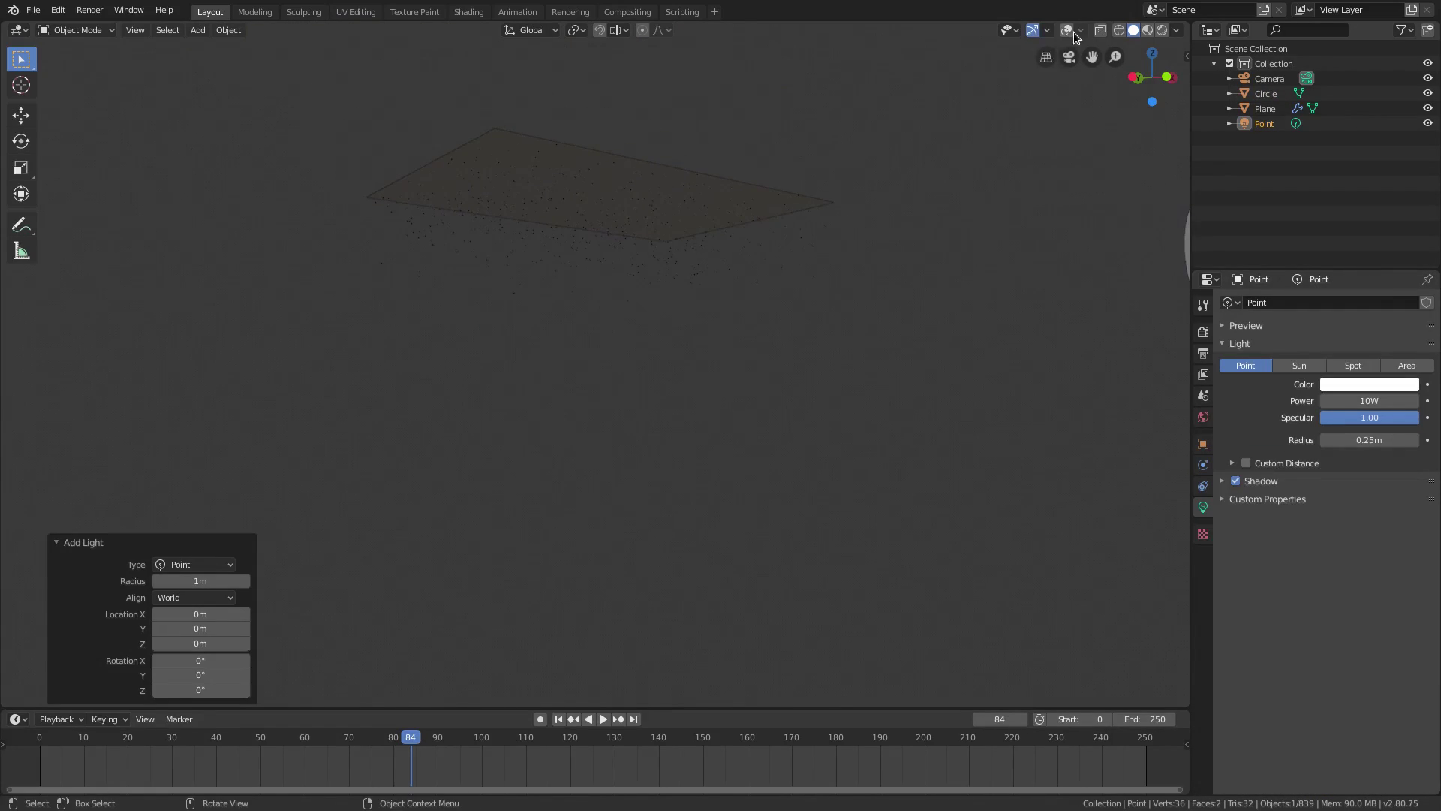
pyautogui.click(1066, 30)
pyautogui.moveTo(600, 270); pyautogui.dragTo(751, 346, button='middle')
# Duplicate the light into Point.001, Point.002 and Point.003 at different spots.
pyautogui.hotkey('shift', 'd')
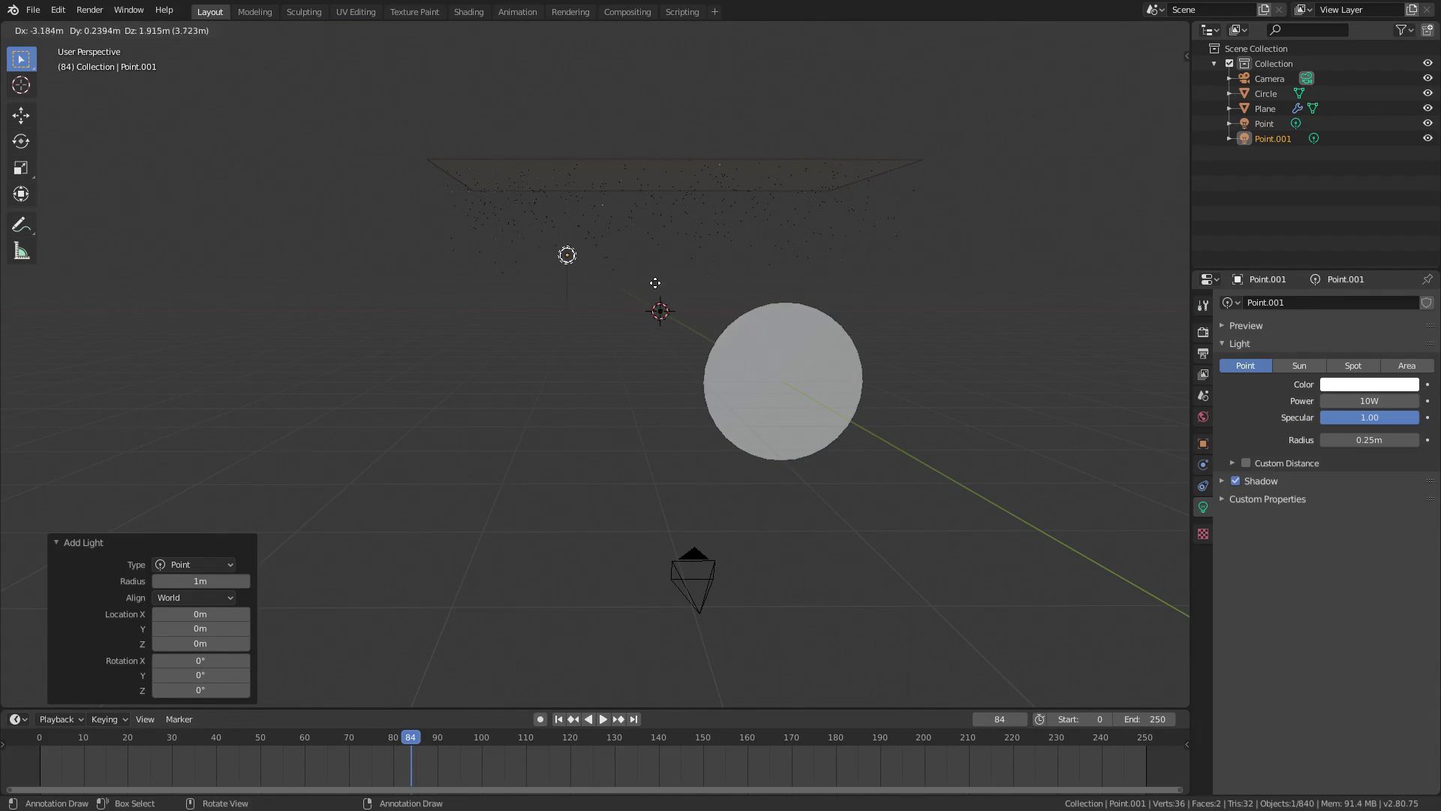
pyautogui.click(611, 283)
pyautogui.moveTo(611, 284); pyautogui.dragTo(885, 325, button='middle')
pyautogui.hotkey('shift', 'd')
pyautogui.click(461, 352)
pyautogui.moveTo(461, 353); pyautogui.dragTo(480, 329, button='middle')
pyautogui.hotkey('shift', 'd')
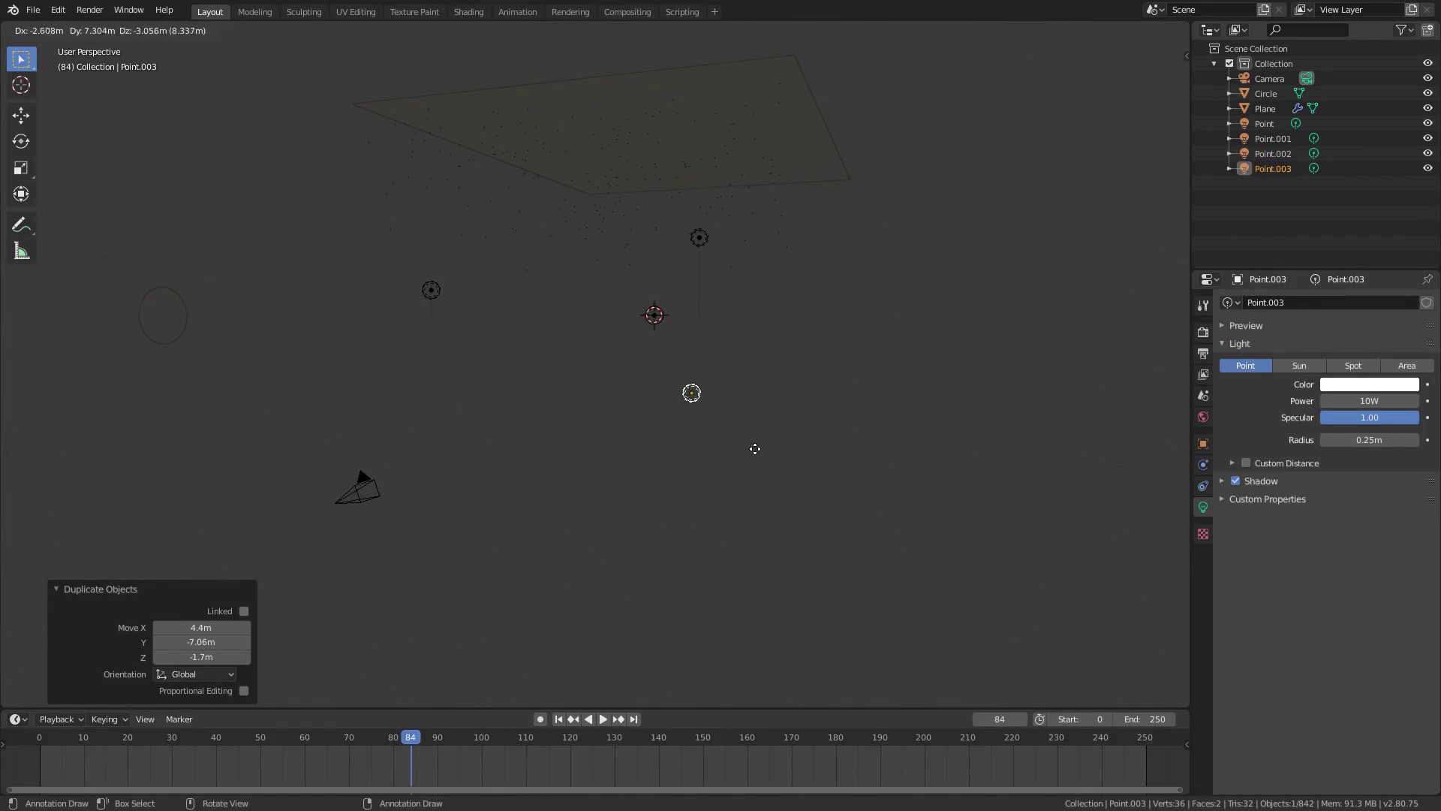
pyautogui.click(746, 510)
pyautogui.moveTo(746, 510); pyautogui.dragTo(898, 480, button='middle')
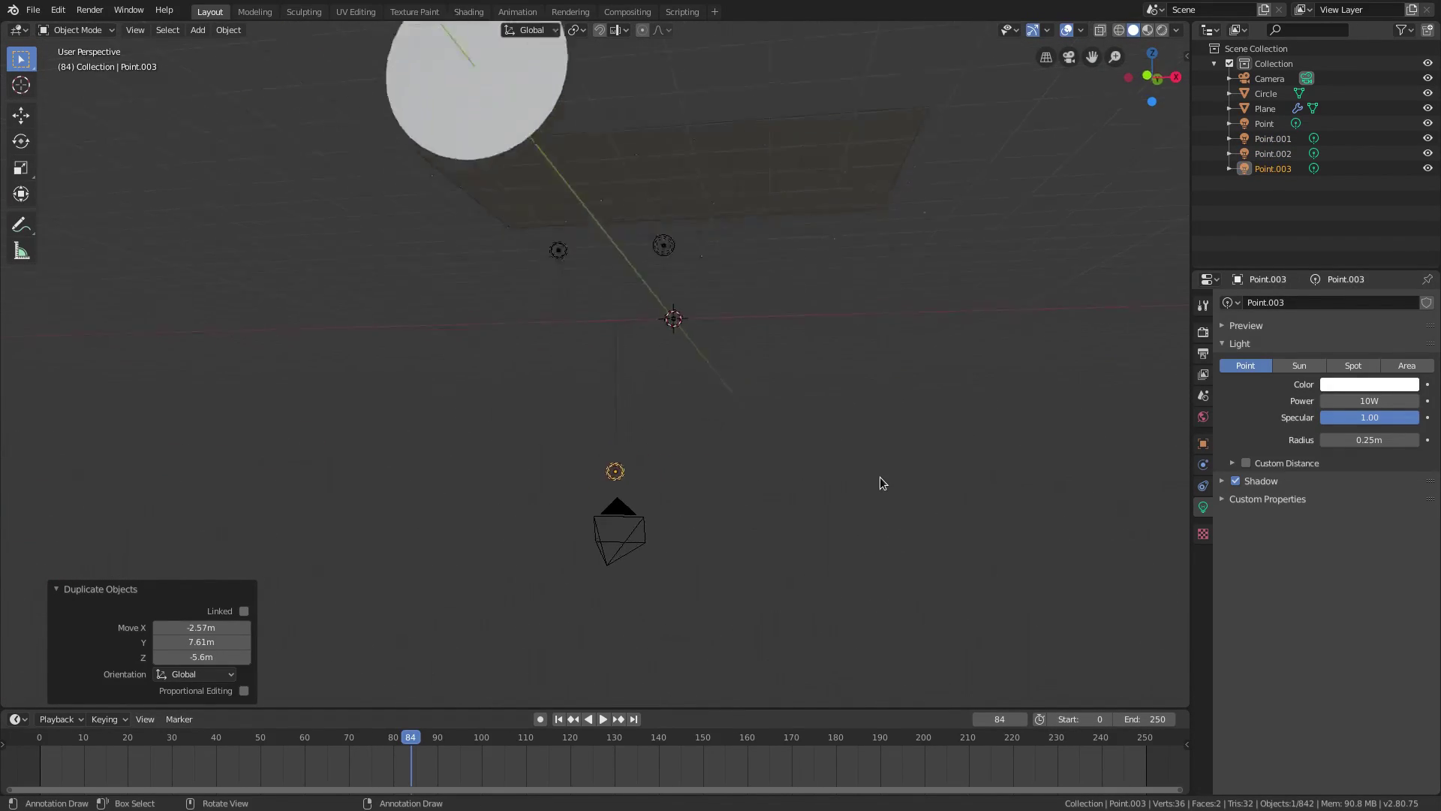
# In camera view, place Point.003 lower left and duplicate Point.004–Point.007 across the frame.
pyautogui.press('KP_0')
pyautogui.press('g')
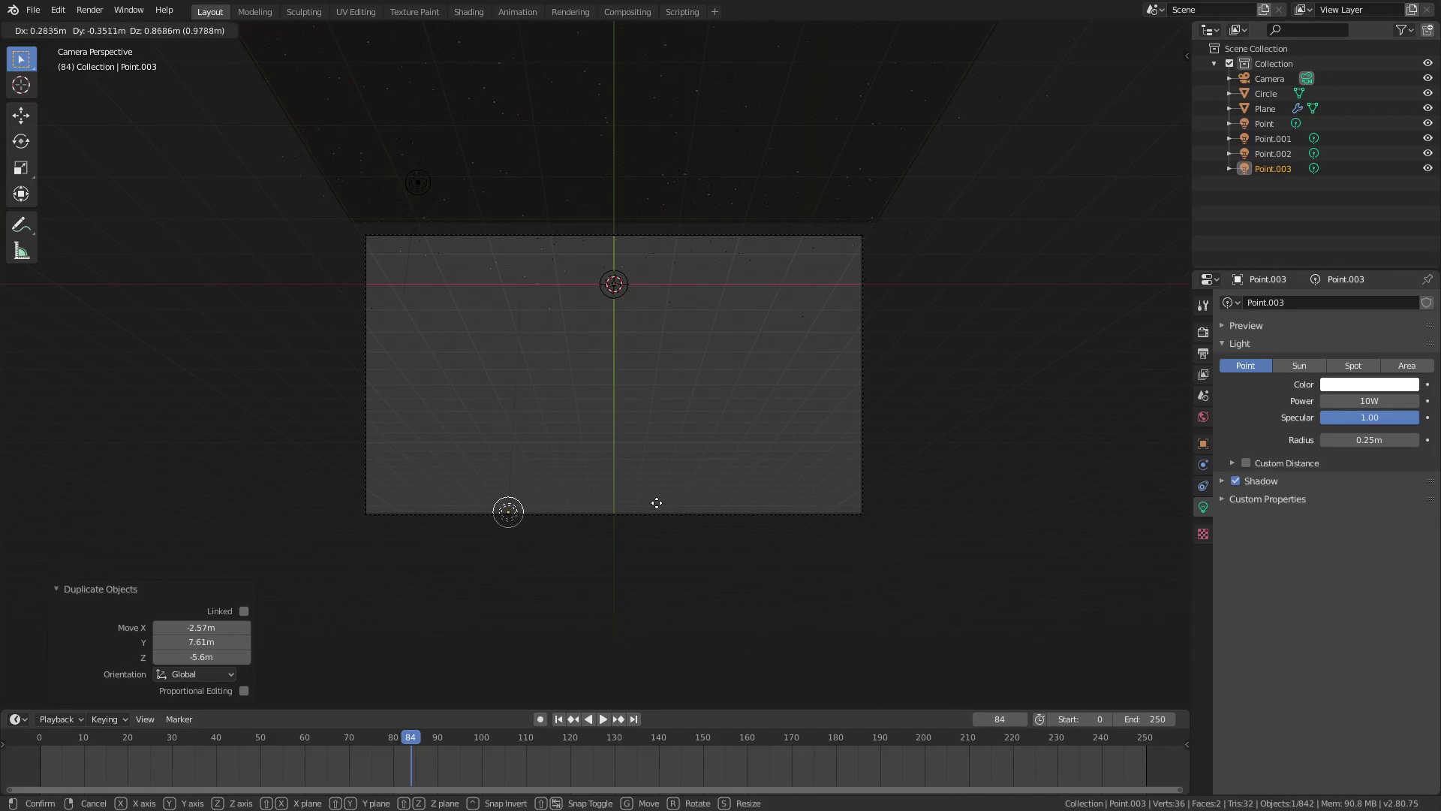
pyautogui.click(606, 498)
pyautogui.hotkey('shift', 'd')
pyautogui.click(1046, 388)
pyautogui.hotkey('shift', 'd')
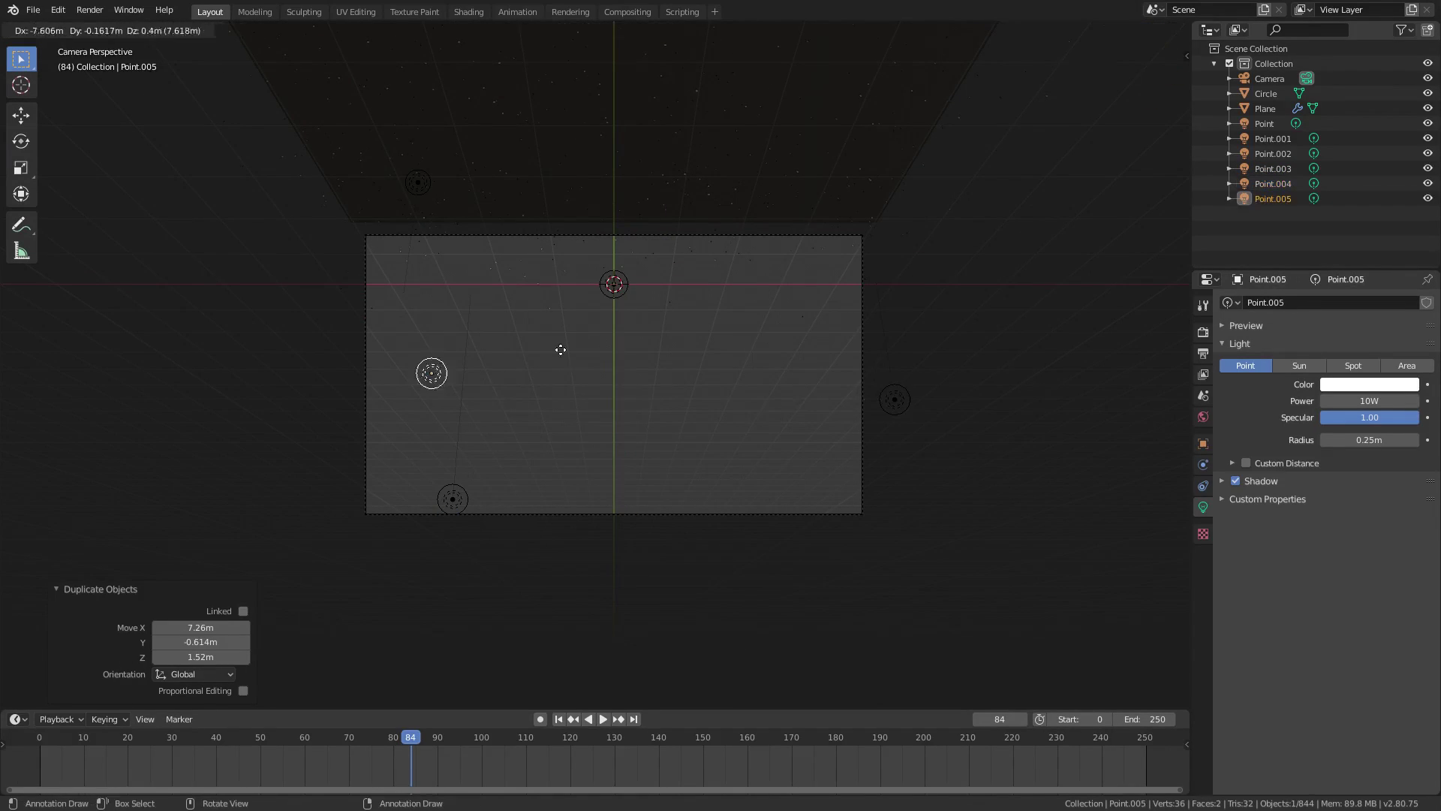
pyautogui.click(606, 320)
pyautogui.hotkey('shift', 'd')
pyautogui.click(909, 469)
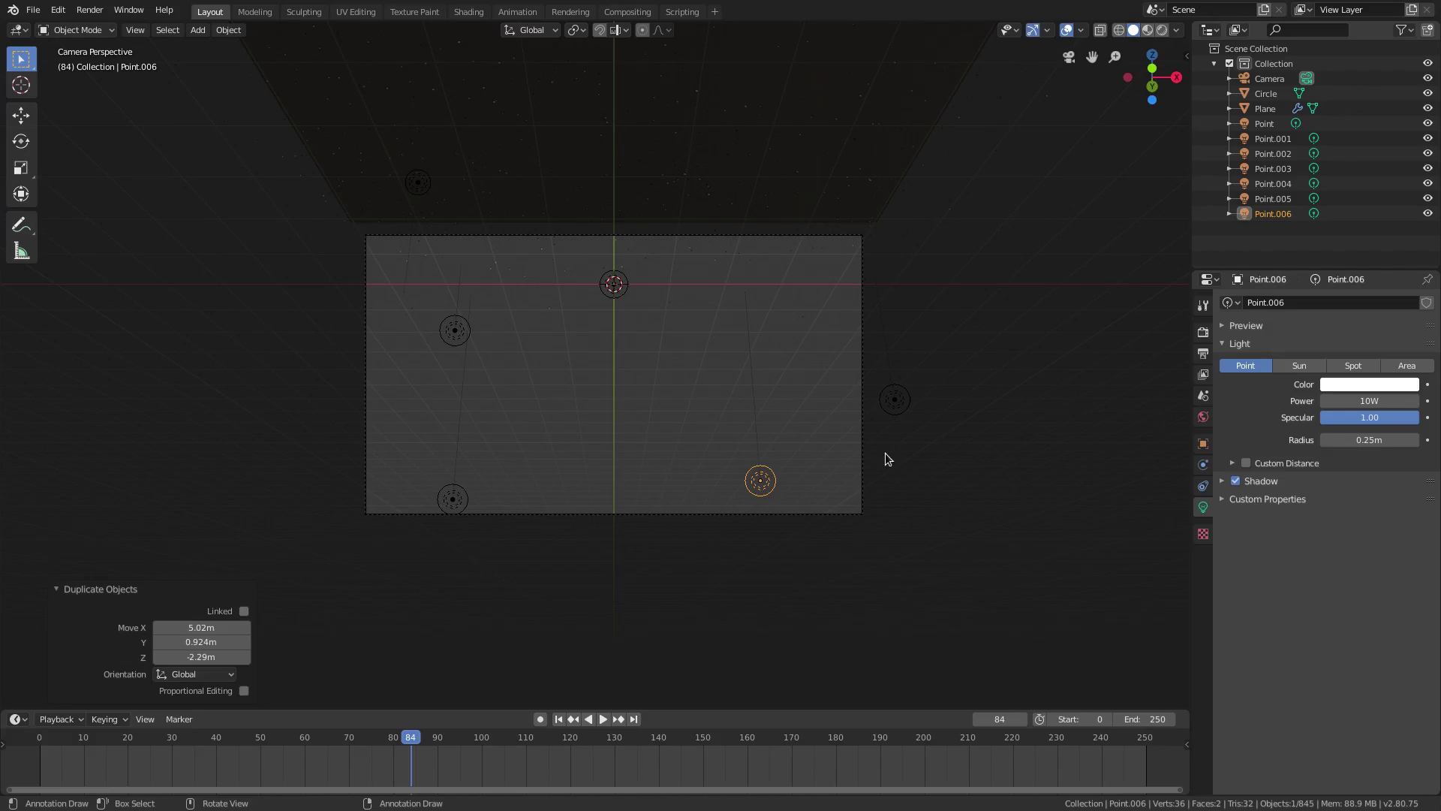
pyautogui.hotkey('shift', 'd')
pyautogui.click(741, 445)
# Shift Point.007 in depth along global Y and nudge Point.003.
pyautogui.press('g')
pyautogui.press('y')
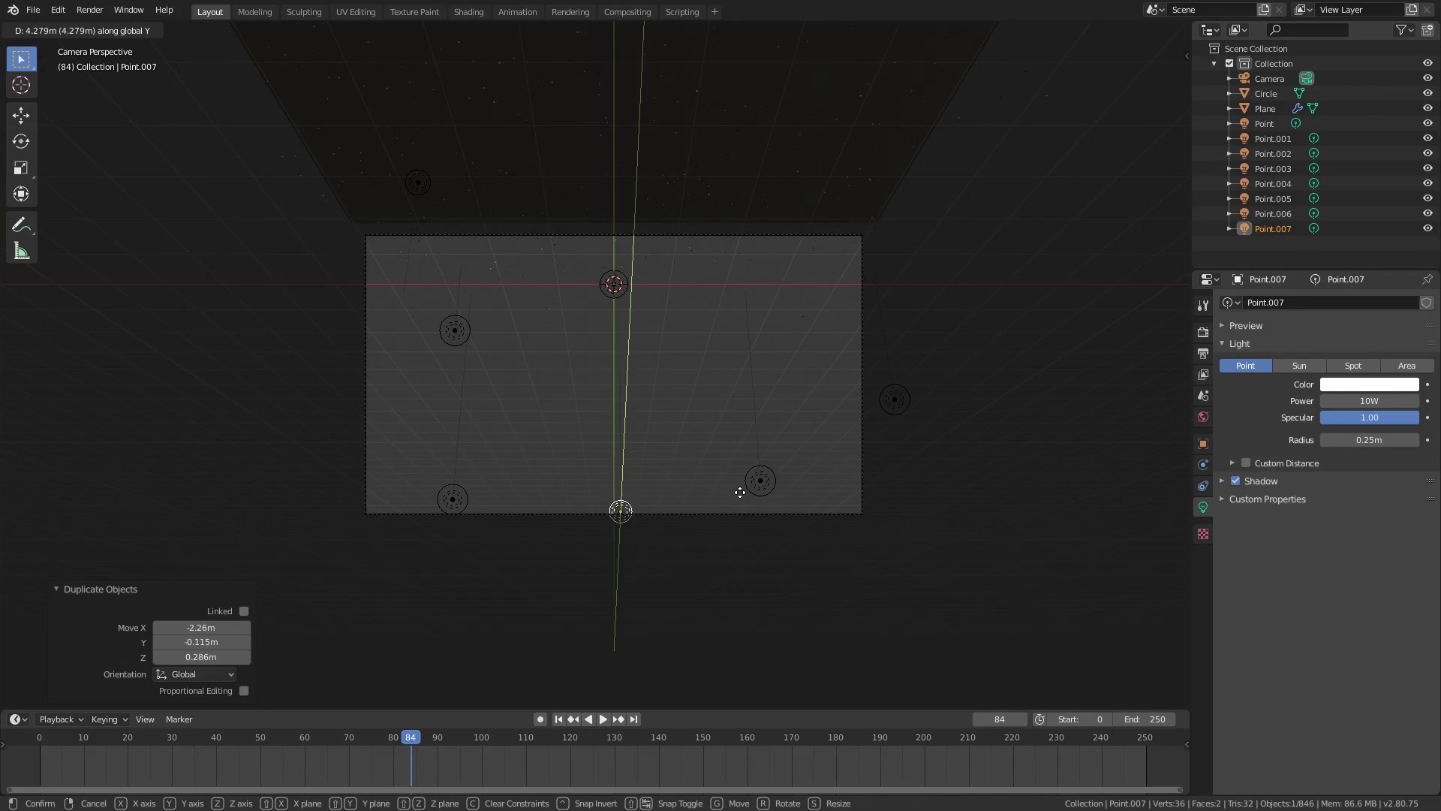
pyautogui.click(737, 487)
pyautogui.moveTo(737, 488); pyautogui.dragTo(697, 420, button='middle')
pyautogui.click(698, 421)
pyautogui.press('g')
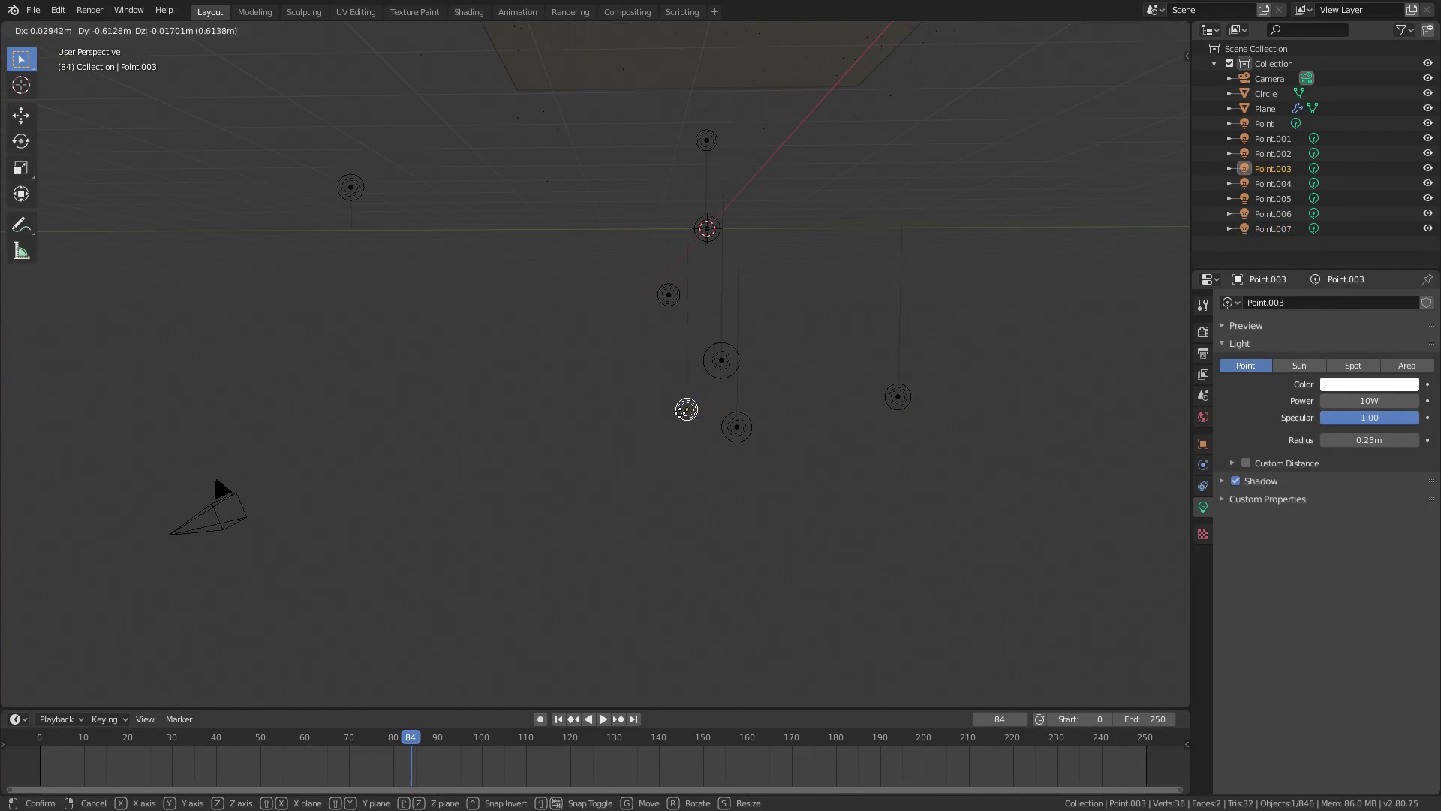
pyautogui.click(717, 426)
# Reposition Point.004 and Point.005, then return to camera view at frame 0.
pyautogui.click(733, 434)
pyautogui.press('g')
pyautogui.click(785, 433)
pyautogui.click(732, 365)
pyautogui.press('g')
pyautogui.click(743, 343)
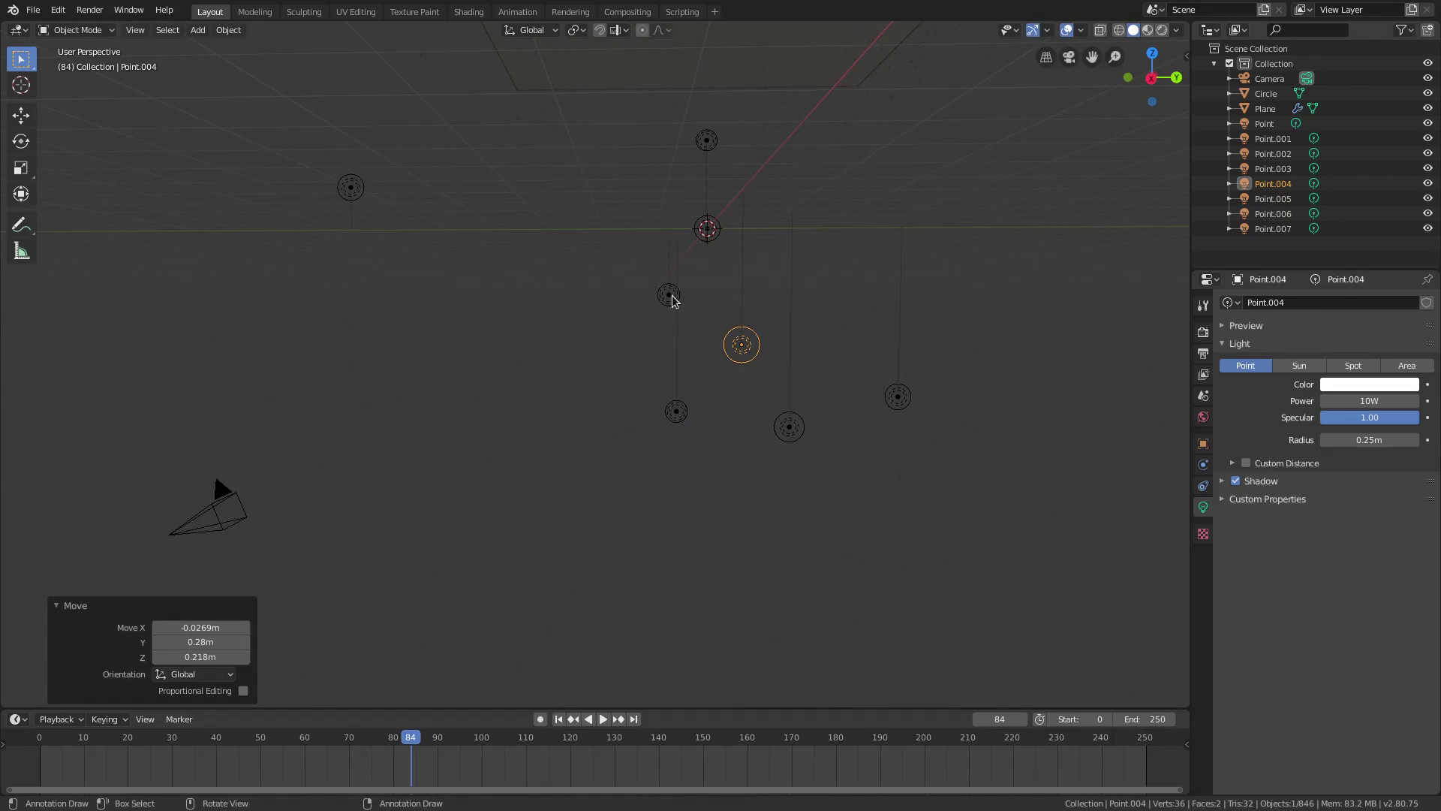
pyautogui.click(668, 297)
pyautogui.press('g')
pyautogui.click(672, 314)
pyautogui.press('KP_0')
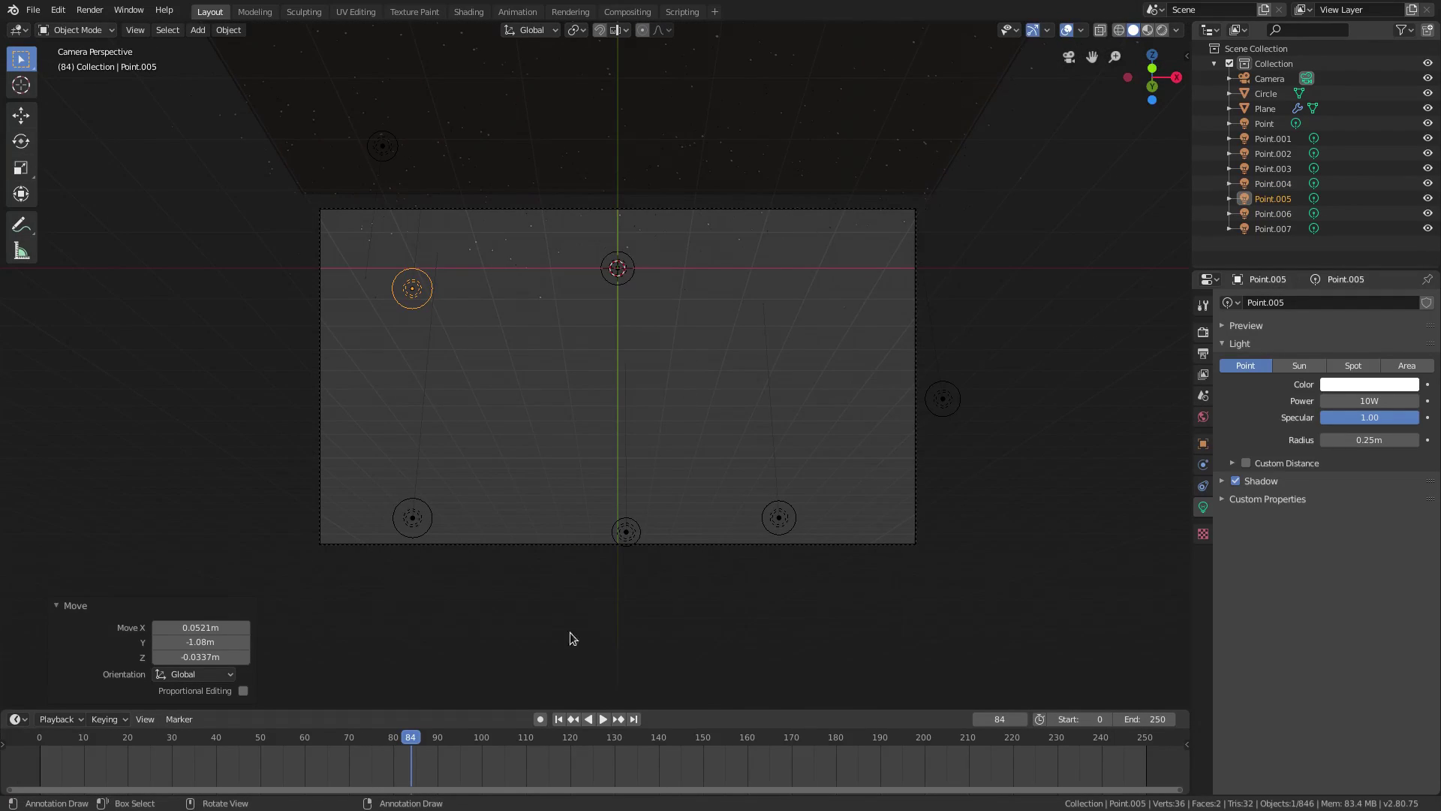
pyautogui.click(559, 719)
# Hide overlays, check the world settings, and switch to rendered preview.
pyautogui.click(1066, 30)
pyautogui.scroll(2, 799, 379)
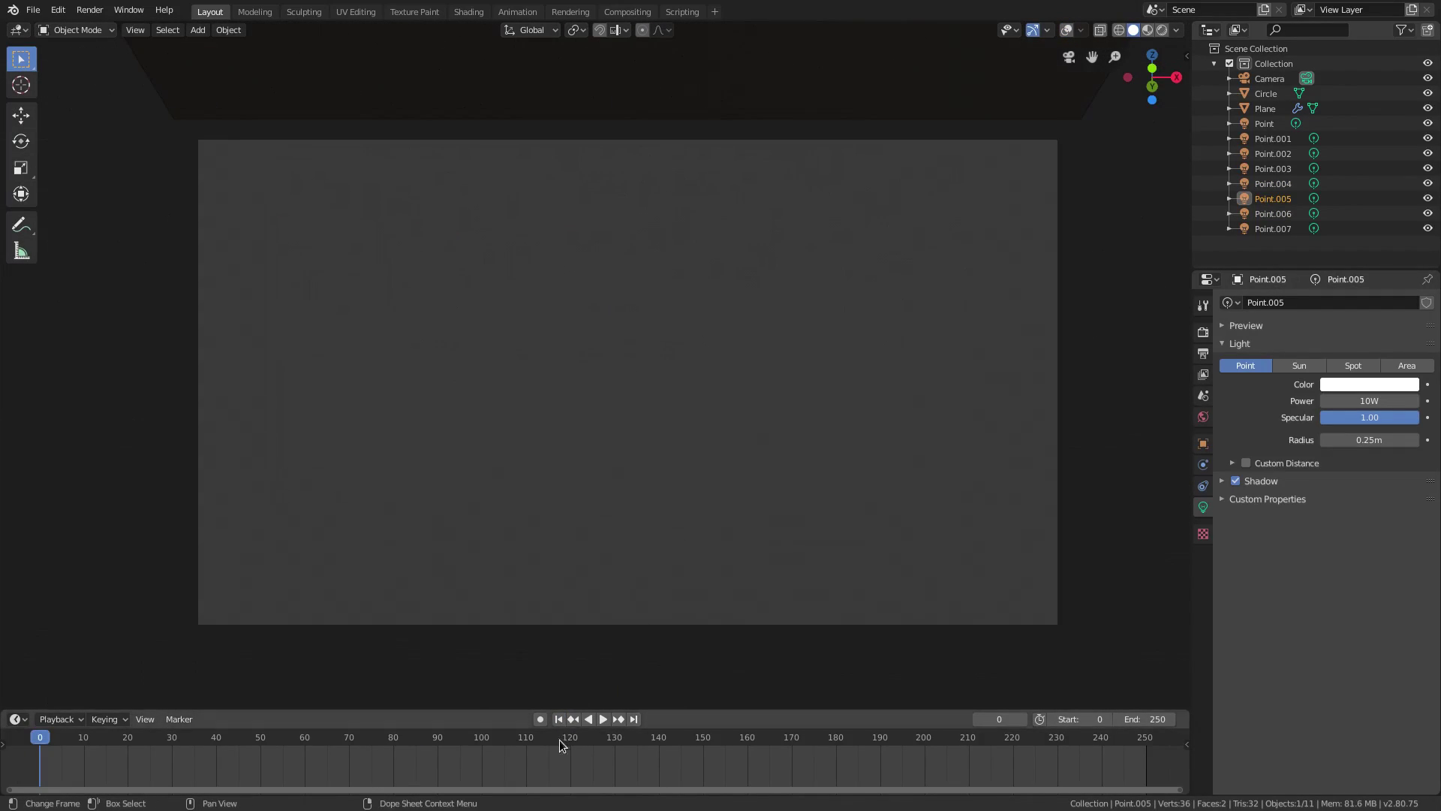
pyautogui.click(1203, 416)
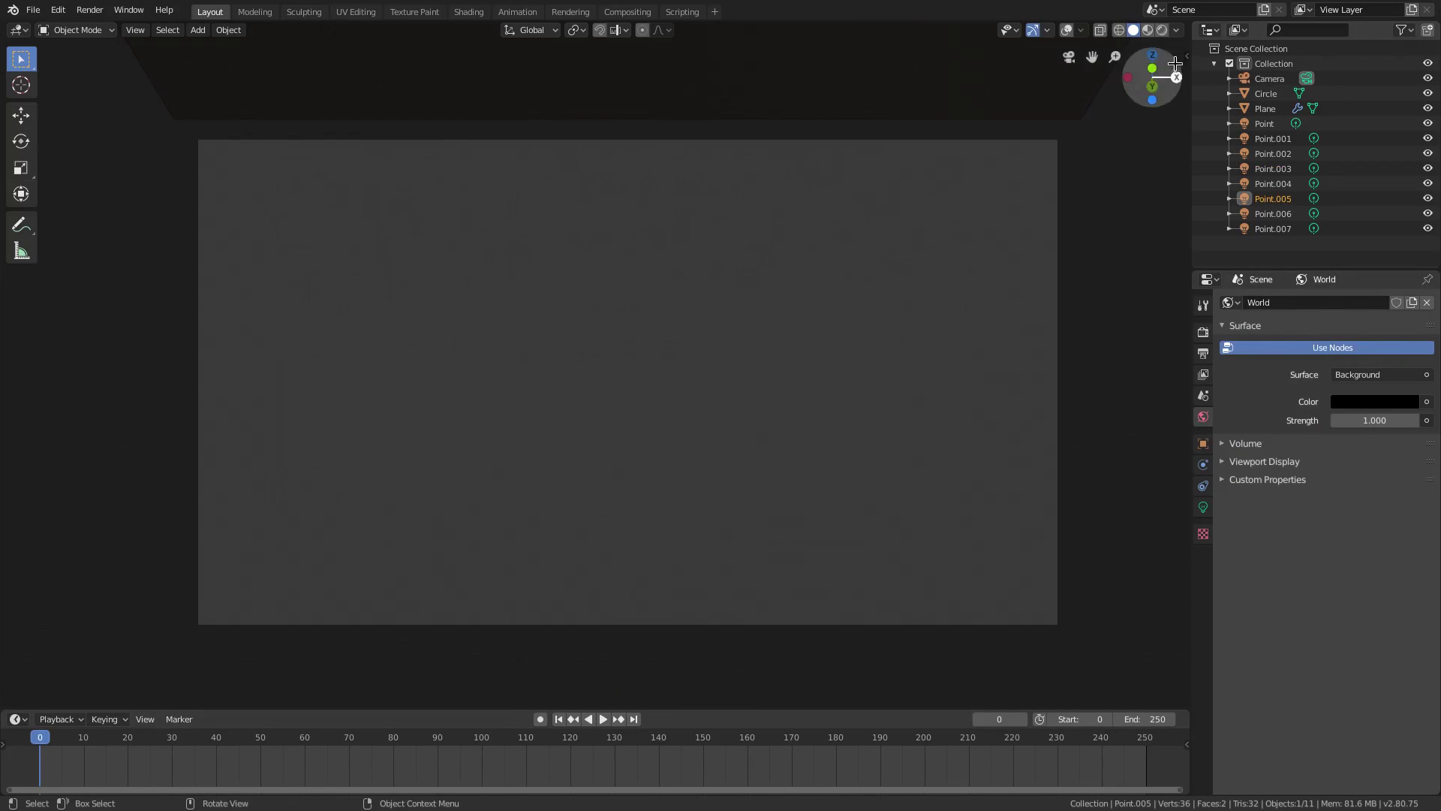
pyautogui.click(1164, 30)
# Play the snowfall, stop at frame 151, and switch to solid shading.
pyautogui.click(603, 720)
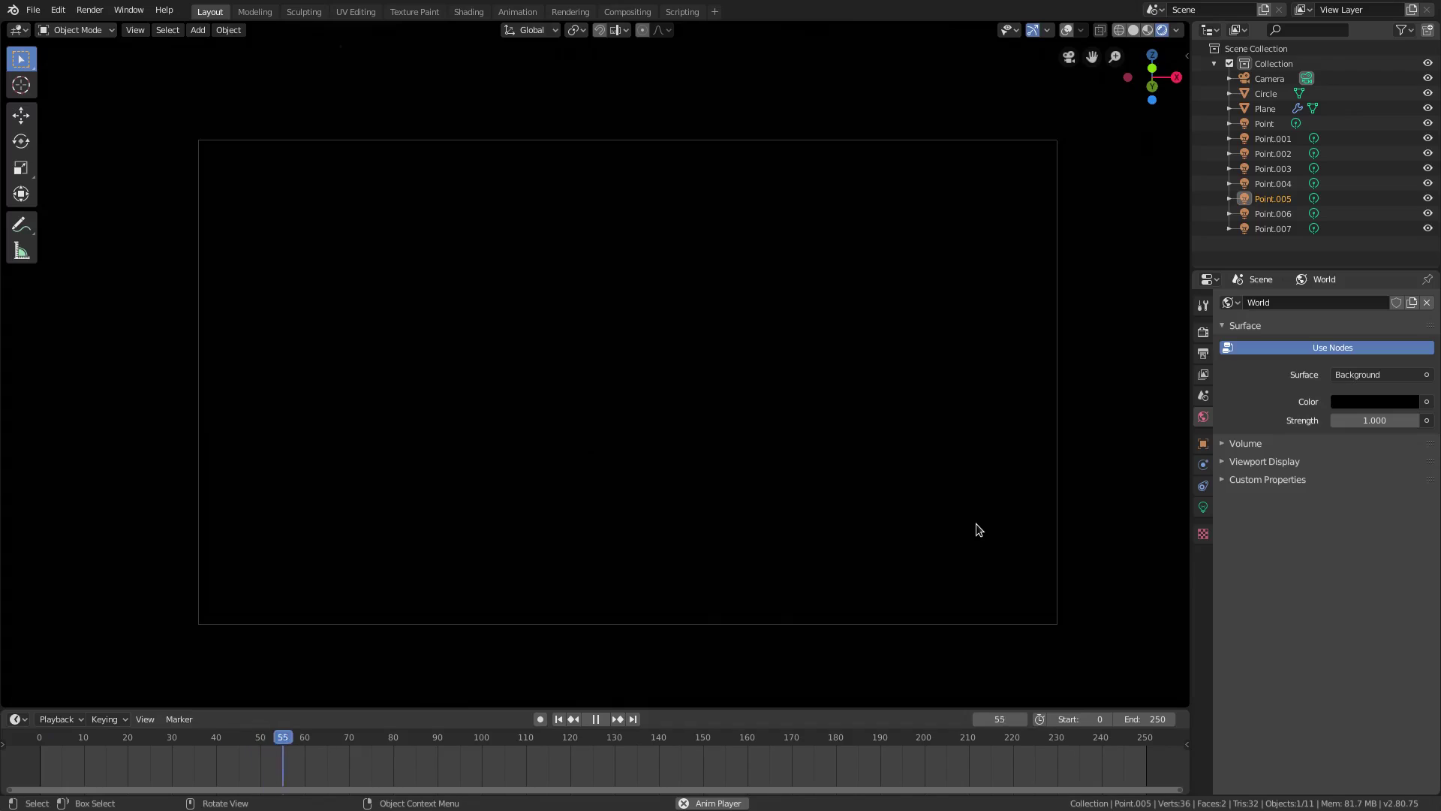
pyautogui.click(605, 719)
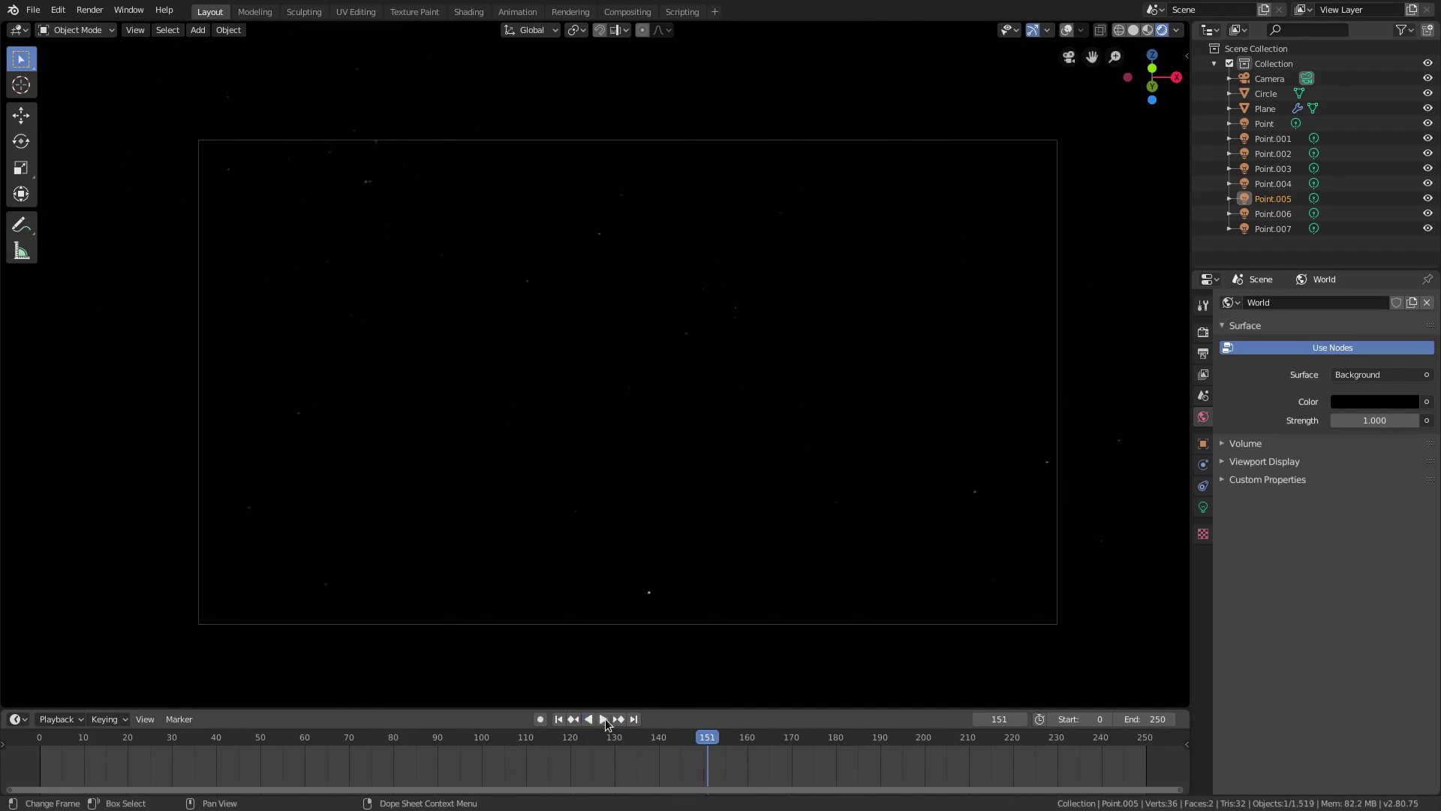
pyautogui.click(1132, 33)
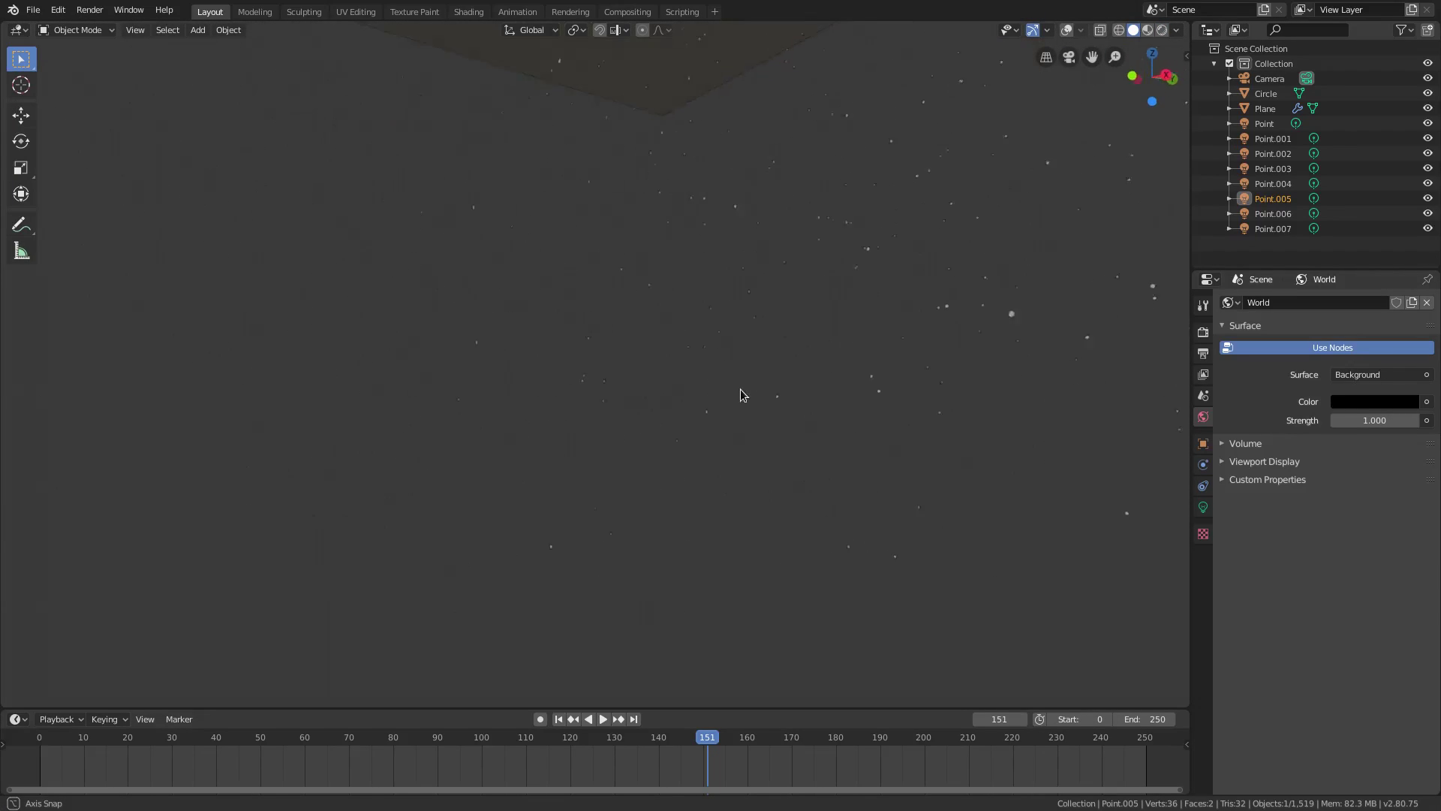
# Restore the overlays and place five duplicated point lamps around the falling snow.
pyautogui.hotkey('shift', 'alt', 'z')
pyautogui.moveTo(709, 405); pyautogui.dragTo(624, 347, button='middle')
pyautogui.hotkey('shift', 'd')
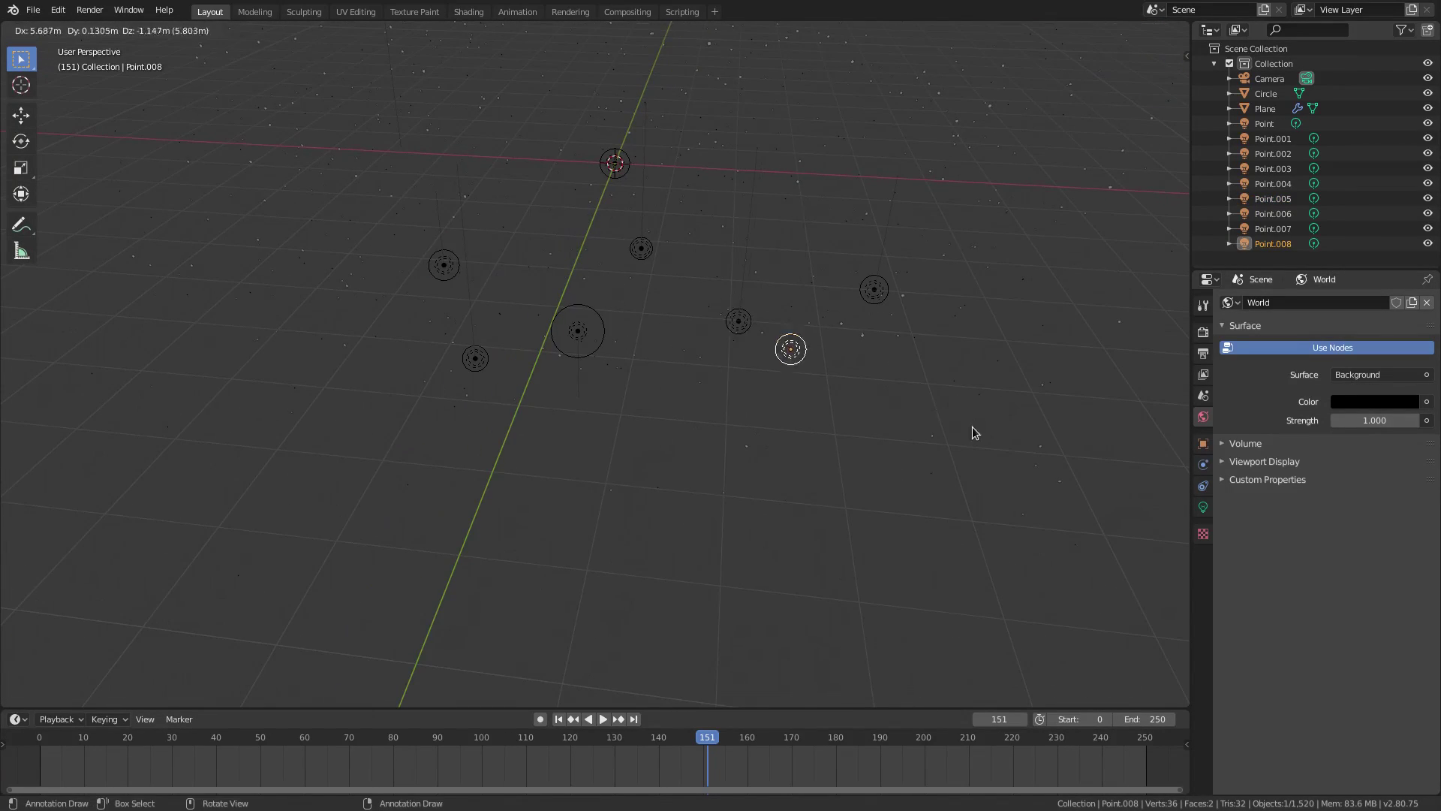
pyautogui.click(972, 433)
pyautogui.moveTo(973, 433); pyautogui.dragTo(695, 341, button='middle')
pyautogui.hotkey('shift', 'd')
pyautogui.click(798, 203)
pyautogui.moveTo(798, 203); pyautogui.dragTo(780, 256, button='middle')
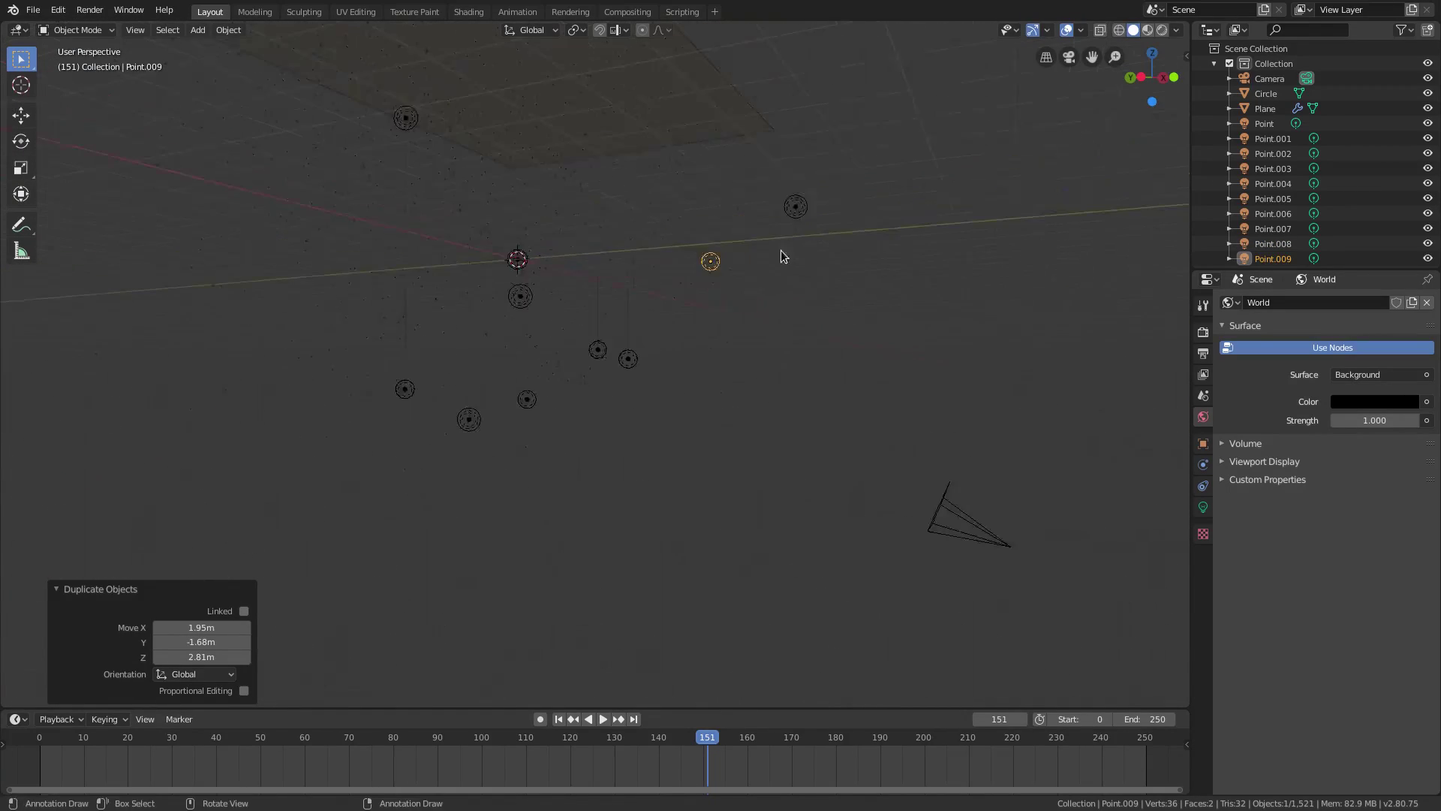
pyautogui.hotkey('shift', 'd')
pyautogui.click(661, 165)
pyautogui.hotkey('shift', 'd')
pyautogui.click(643, 225)
pyautogui.hotkey('shift', 'd')
pyautogui.click(763, 200)
# Scatter six more point lamp copies from different angles, reaching Point.018.
pyautogui.moveTo(762, 200); pyautogui.dragTo(751, 248, button='middle')
pyautogui.hotkey('shift', 'd')
pyautogui.click(659, 228)
pyautogui.moveTo(659, 227); pyautogui.dragTo(647, 212, button='middle')
pyautogui.hotkey('shift', 'd')
pyautogui.click(448, 310)
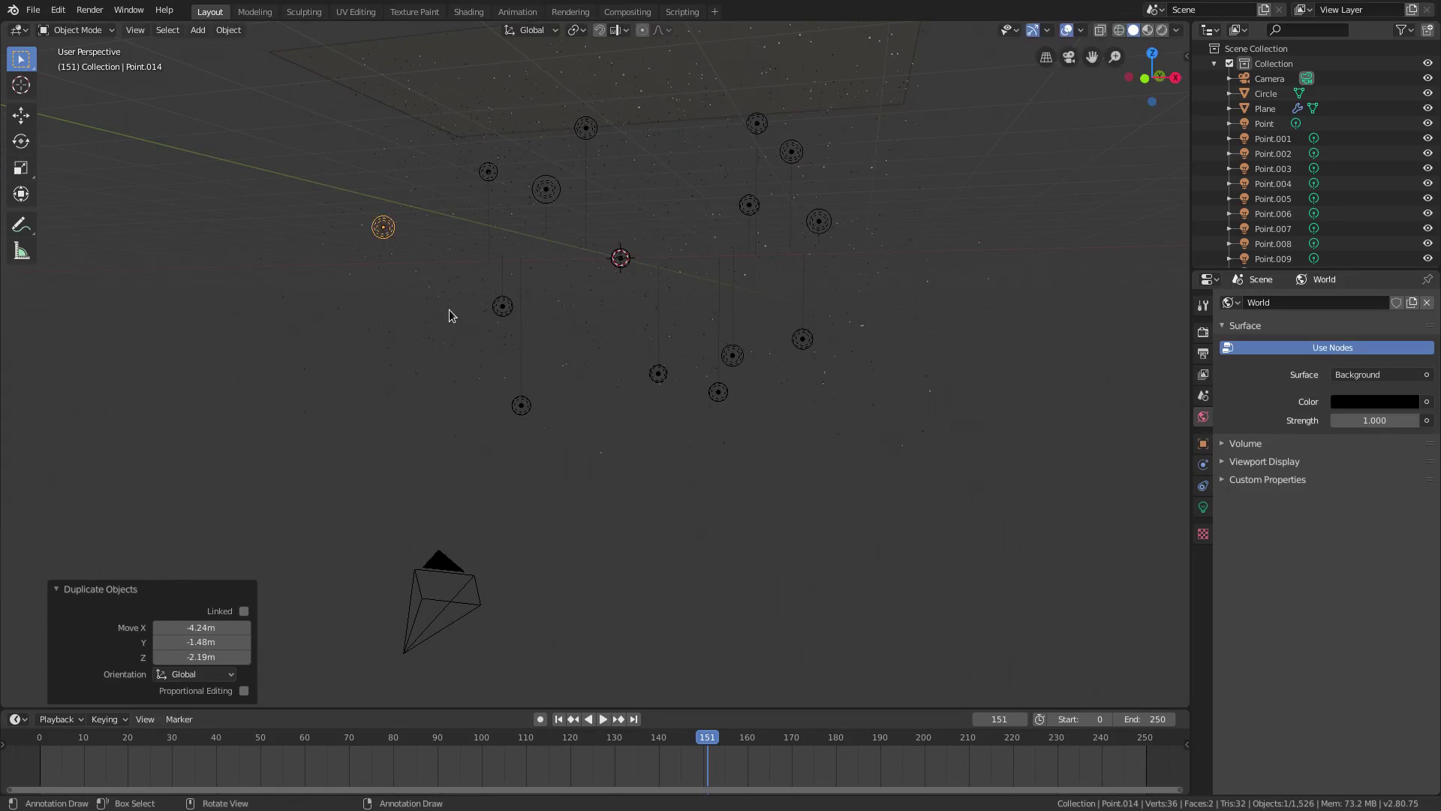
pyautogui.moveTo(449, 310); pyautogui.dragTo(669, 318, button='middle')
pyautogui.hotkey('shift', 'd')
pyautogui.click(386, 524)
pyautogui.moveTo(386, 524); pyautogui.dragTo(615, 525, button='middle')
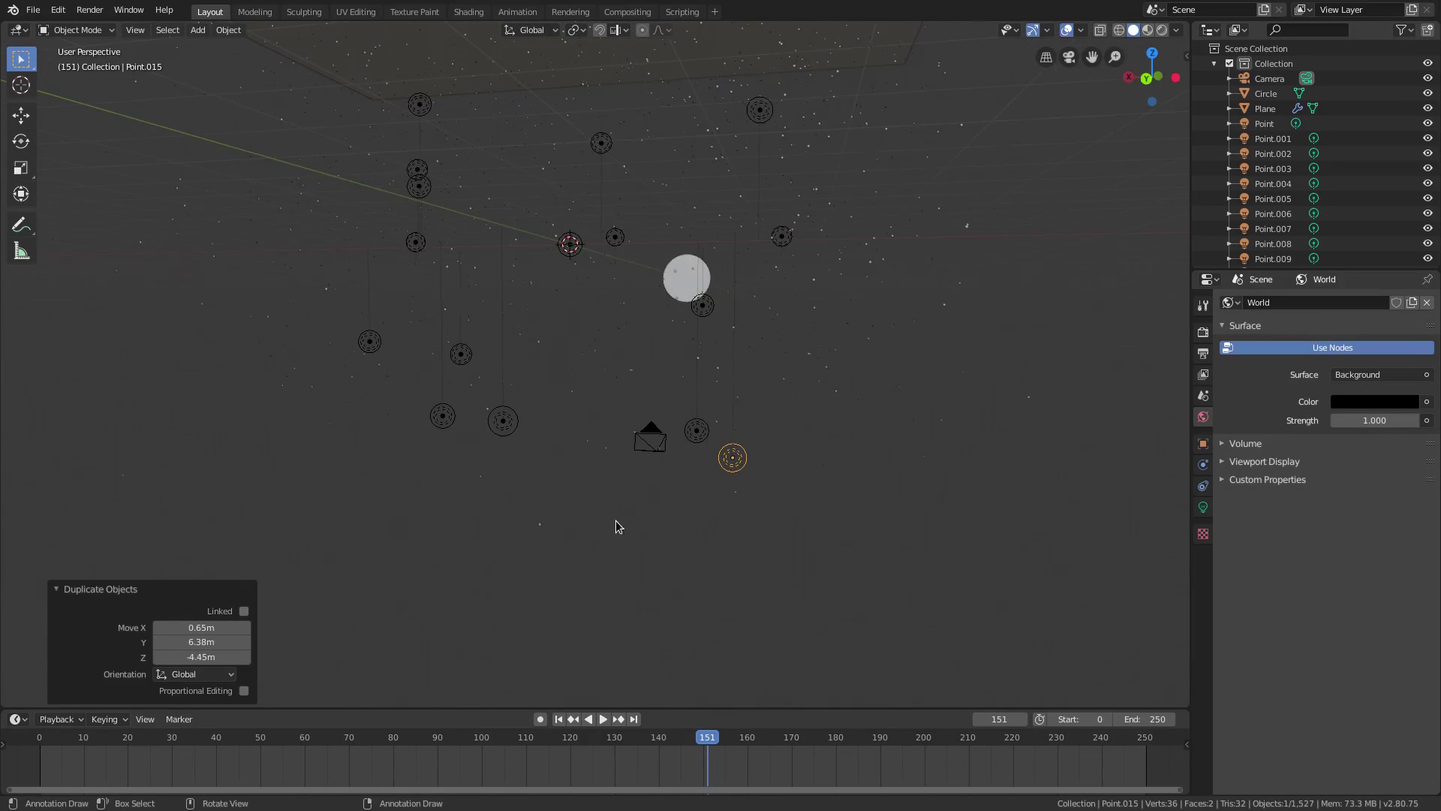
pyautogui.hotkey('shift', 'd')
pyautogui.click(615, 385)
pyautogui.moveTo(615, 384); pyautogui.dragTo(367, 499, button='middle')
pyautogui.hotkey('shift', 'd')
pyautogui.click(285, 529)
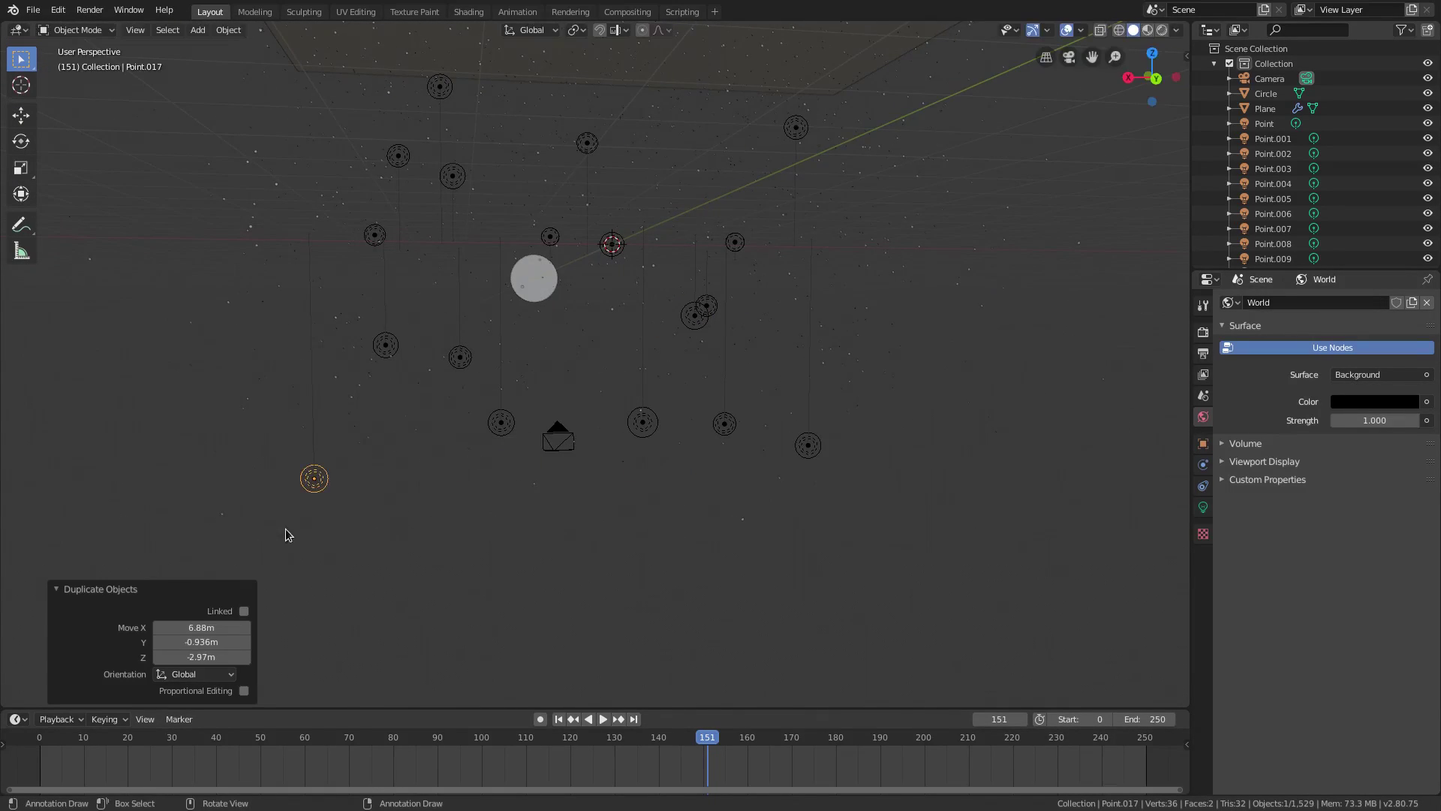
pyautogui.moveTo(286, 529); pyautogui.dragTo(327, 510, button='middle')
pyautogui.hotkey('shift', 'd')
pyautogui.click(344, 373)
pyautogui.moveTo(345, 373); pyautogui.dragTo(505, 396, button='middle')
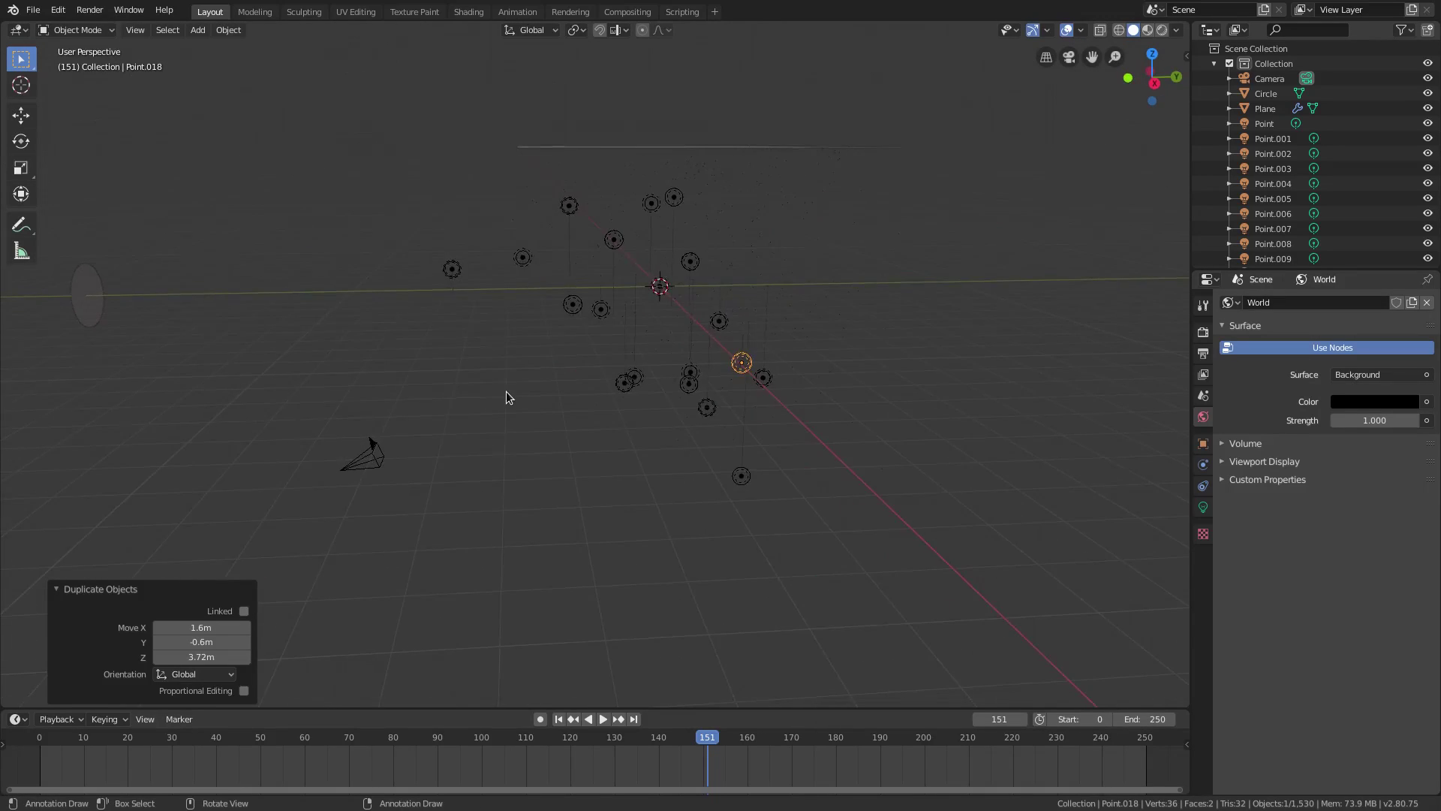
# From the camera view, add lamp Point.019 and move it to a new position.
pyautogui.press('KP_0')
pyautogui.hotkey('shift', 'd')
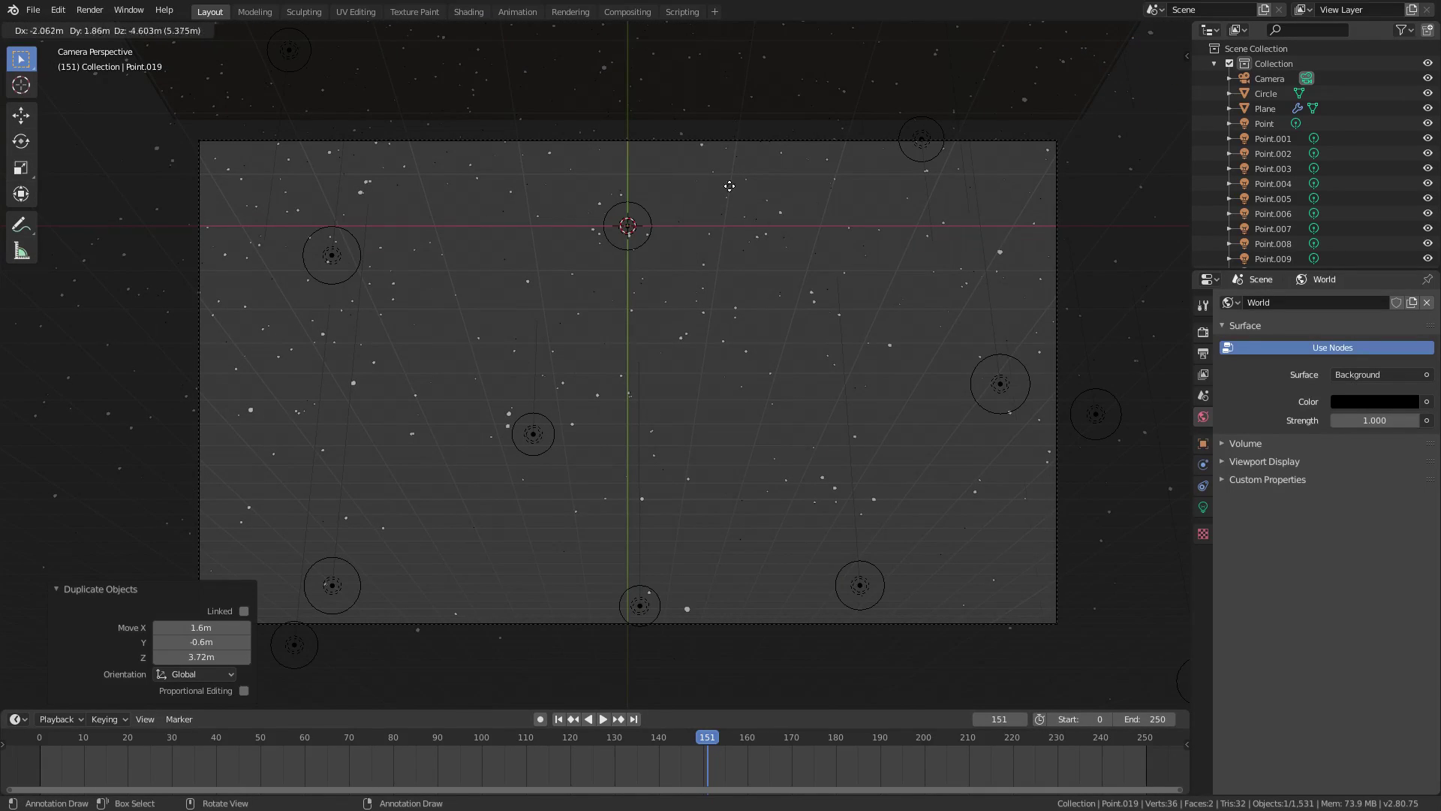
pyautogui.click(734, 73)
pyautogui.moveTo(818, 210); pyautogui.dragTo(701, 378, button='middle')
pyautogui.press('g')
pyautogui.click(502, 418)
pyautogui.hotkey('shift', 's')
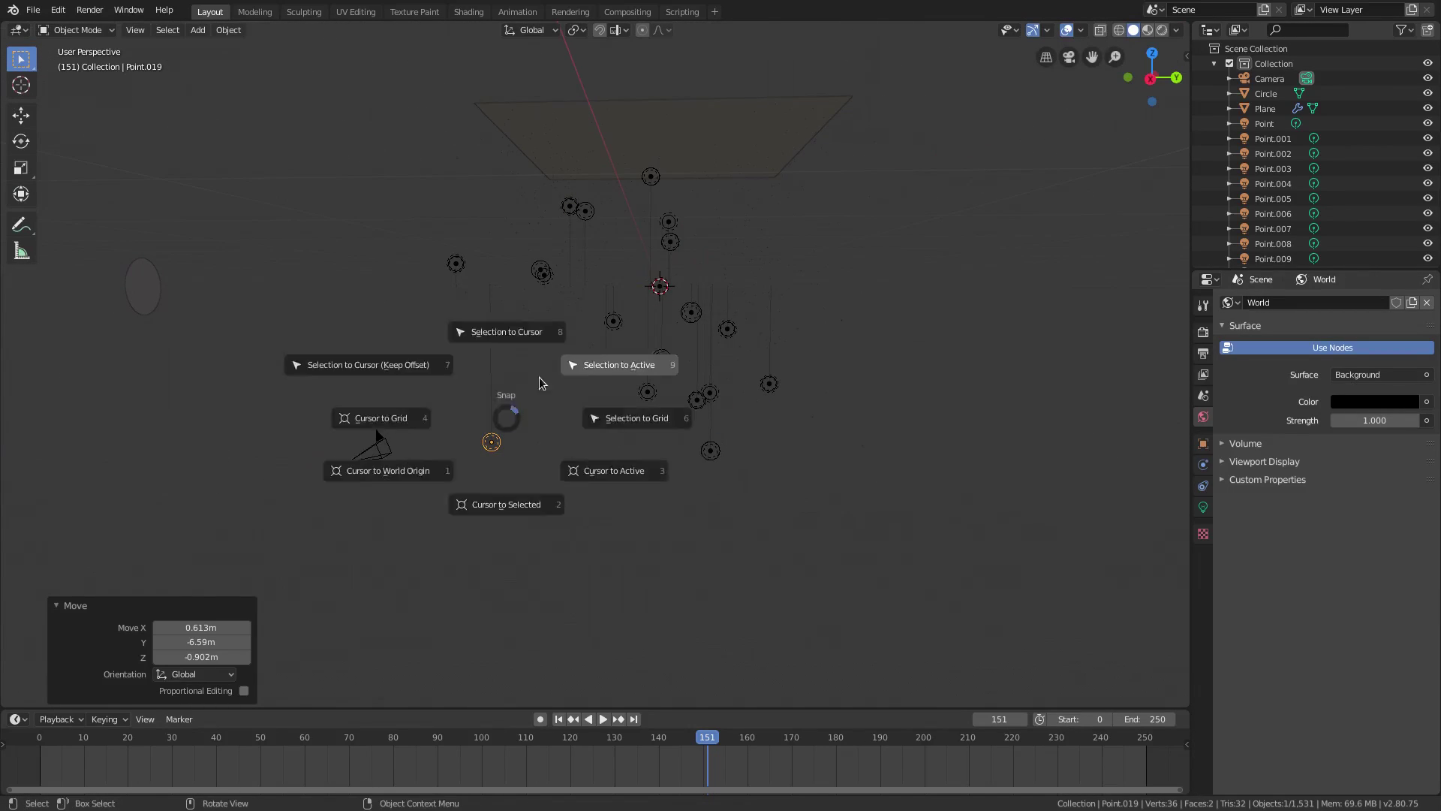
pyautogui.click(539, 377)
# Place four more point lamp copies, ending with Point.023.
pyautogui.hotkey('shift', 'd')
pyautogui.click(501, 318)
pyautogui.hotkey('shift', 'd')
pyautogui.click(582, 462)
pyautogui.moveTo(582, 462); pyautogui.dragTo(746, 421, button='middle')
pyautogui.hotkey('shift', 'd')
pyautogui.click(590, 343)
pyautogui.moveTo(590, 342)
pyautogui.mouseDown(button='middle')
pyautogui.moveTo(470, 376)
pyautogui.moveTo(575, 358)
pyautogui.mouseUp(button='middle')
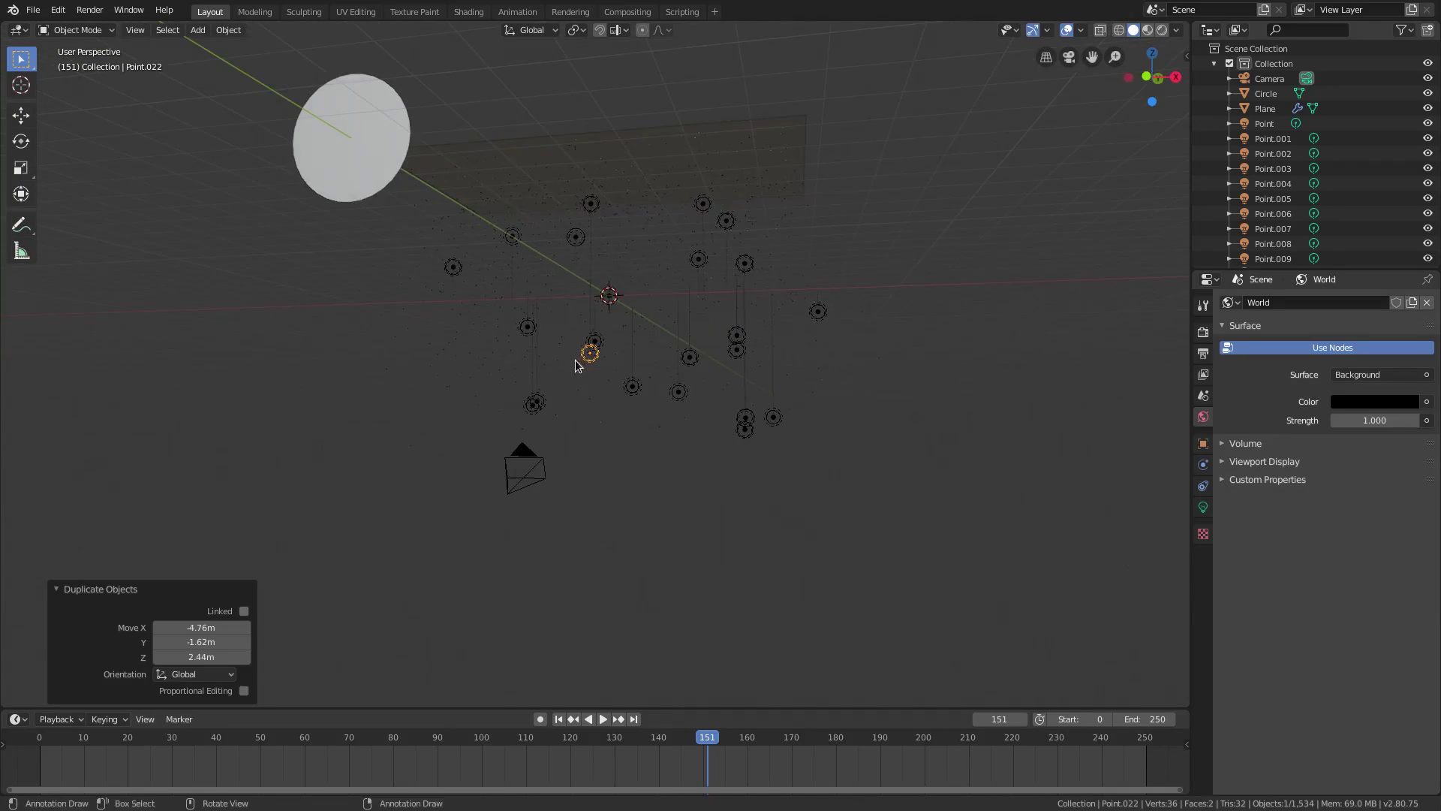
pyautogui.hotkey('shift', 'd')
pyautogui.click(450, 418)
# Replay the snowfall from frame 1 in rendered camera view without overlays, then select Plane.
pyautogui.press('KP_0')
pyautogui.press('Home')
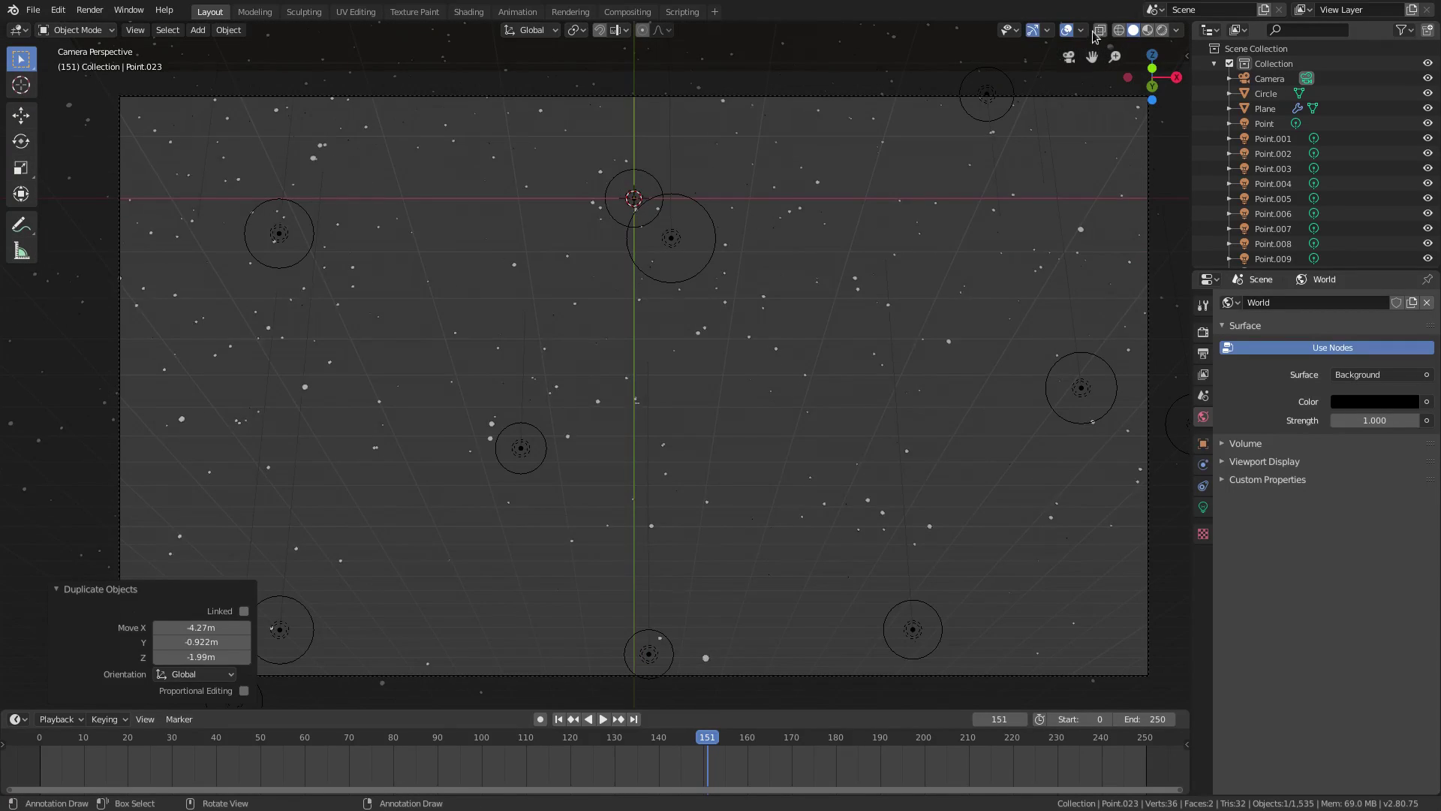
pyautogui.click(1163, 31)
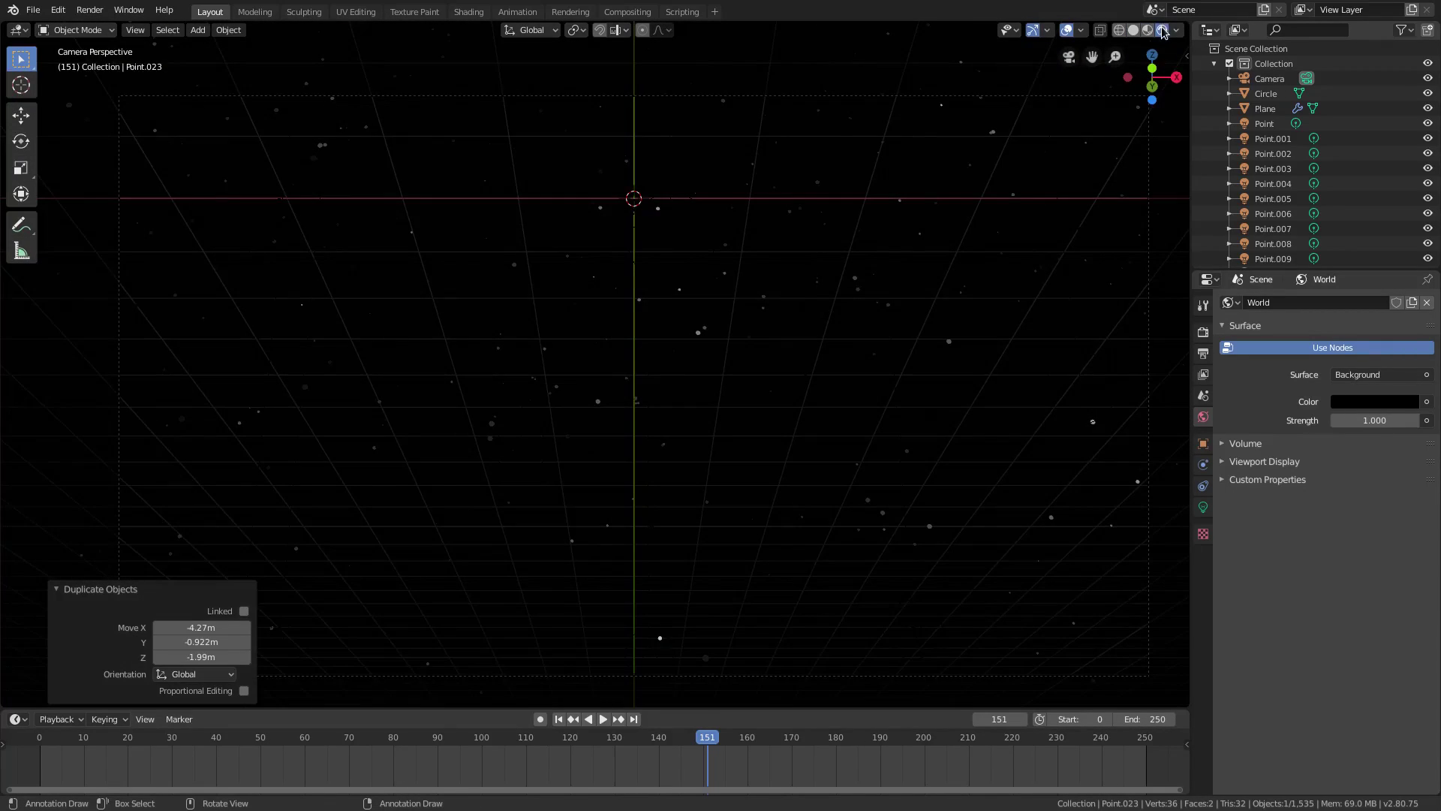
pyautogui.click(1067, 30)
pyautogui.click(558, 719)
pyautogui.click(602, 719)
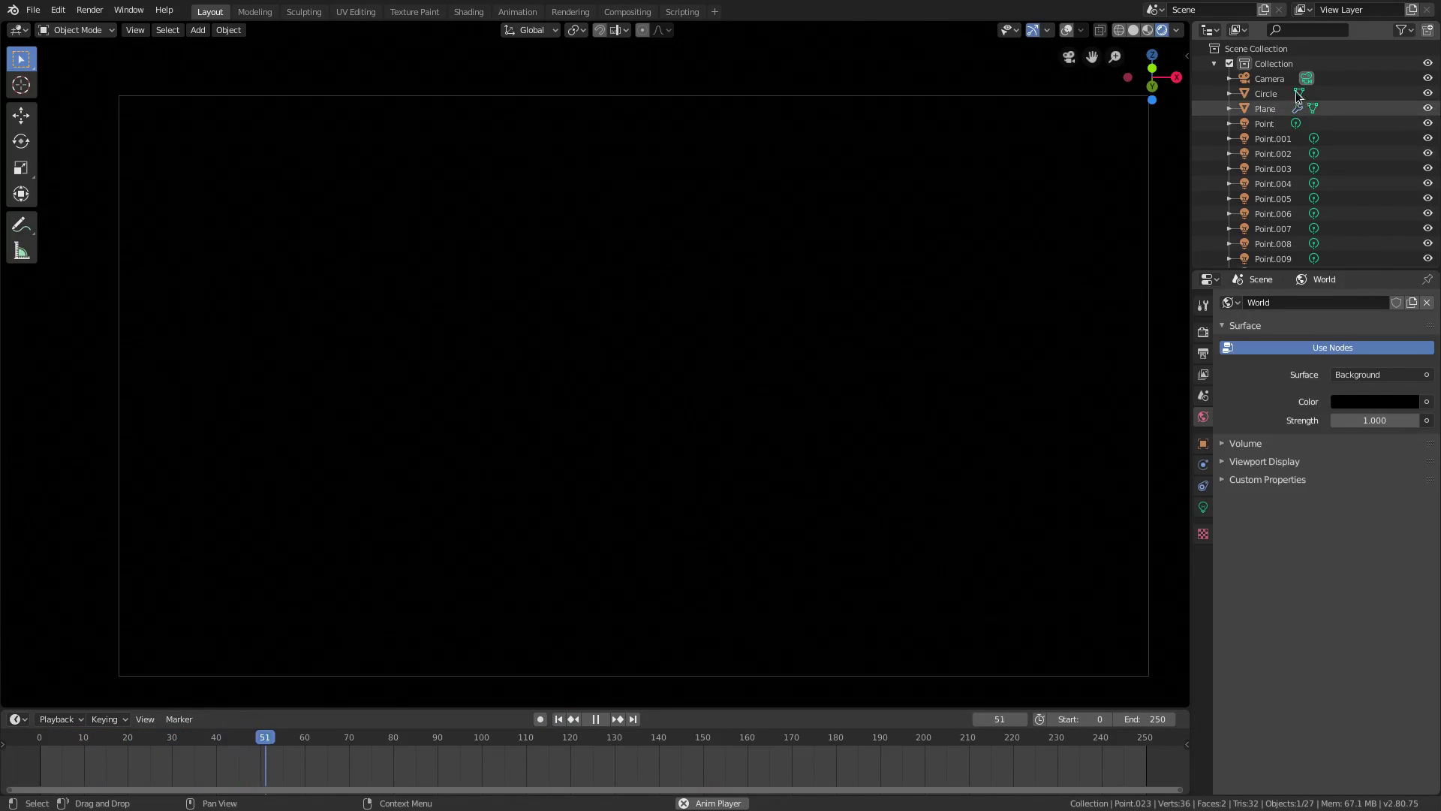
pyautogui.click(1268, 107)
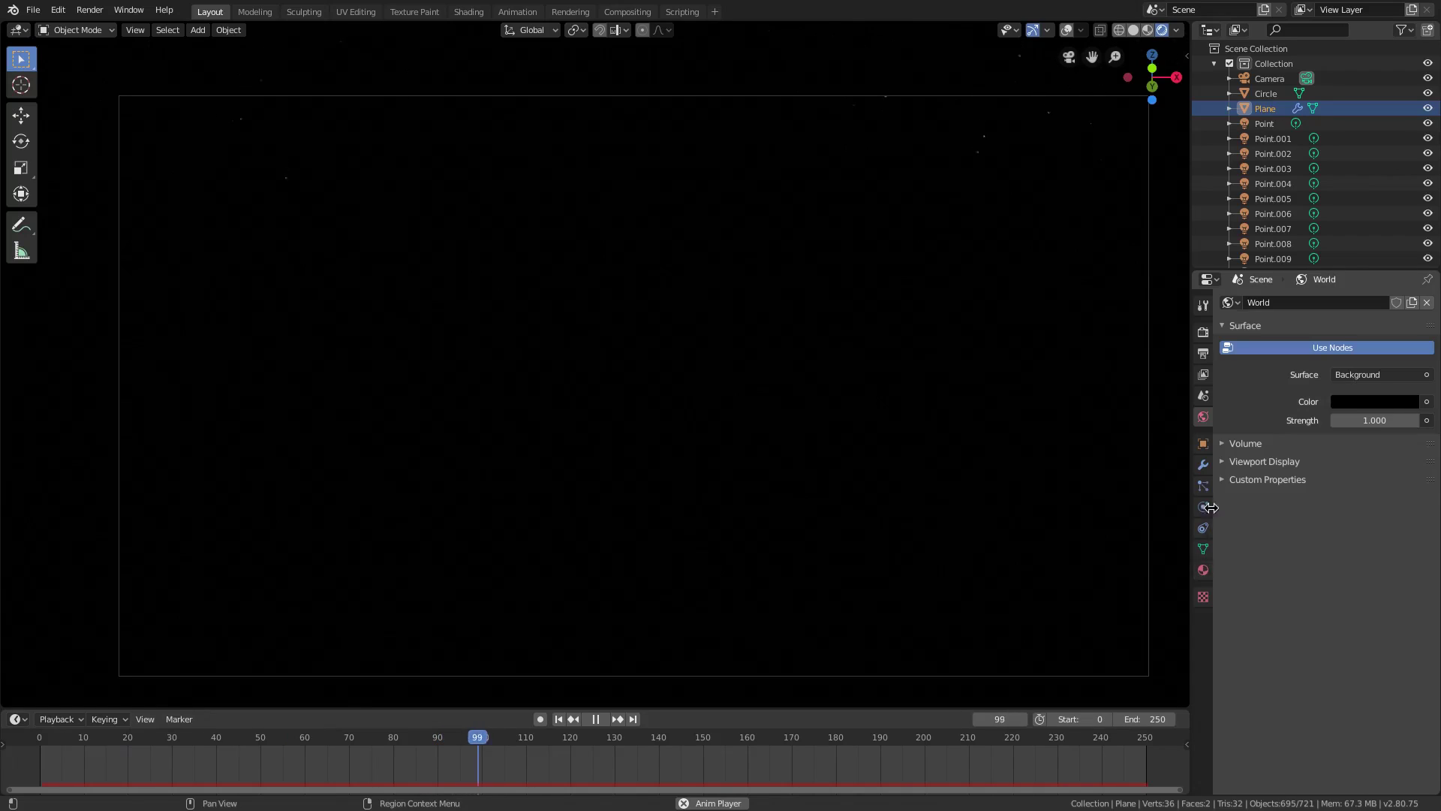
# In the Plane's particle settings, set Render Scale to 0.020 and Emission Number to 5000.
pyautogui.click(1203, 486)
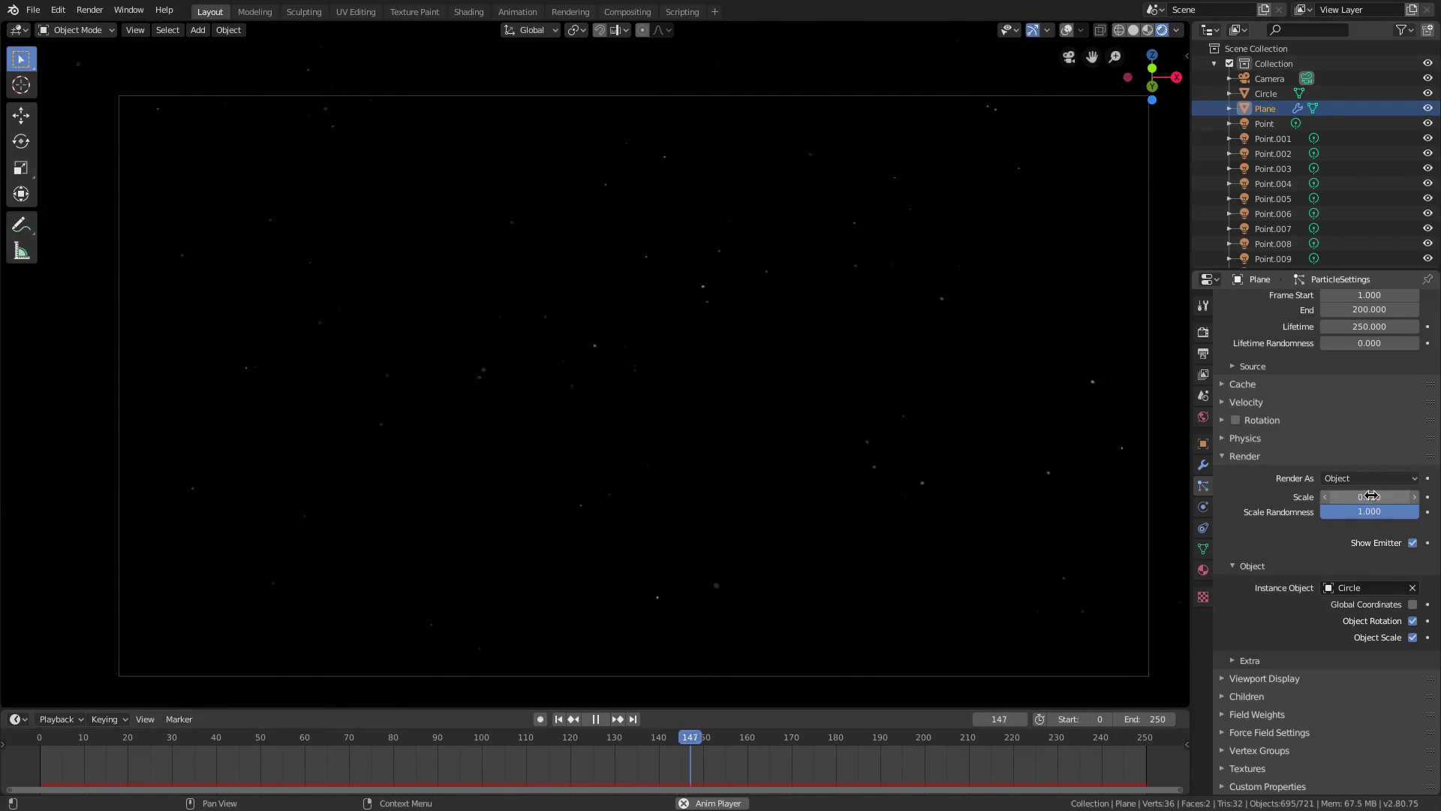
pyautogui.moveTo(1370, 495); pyautogui.dragTo(1343, 496)
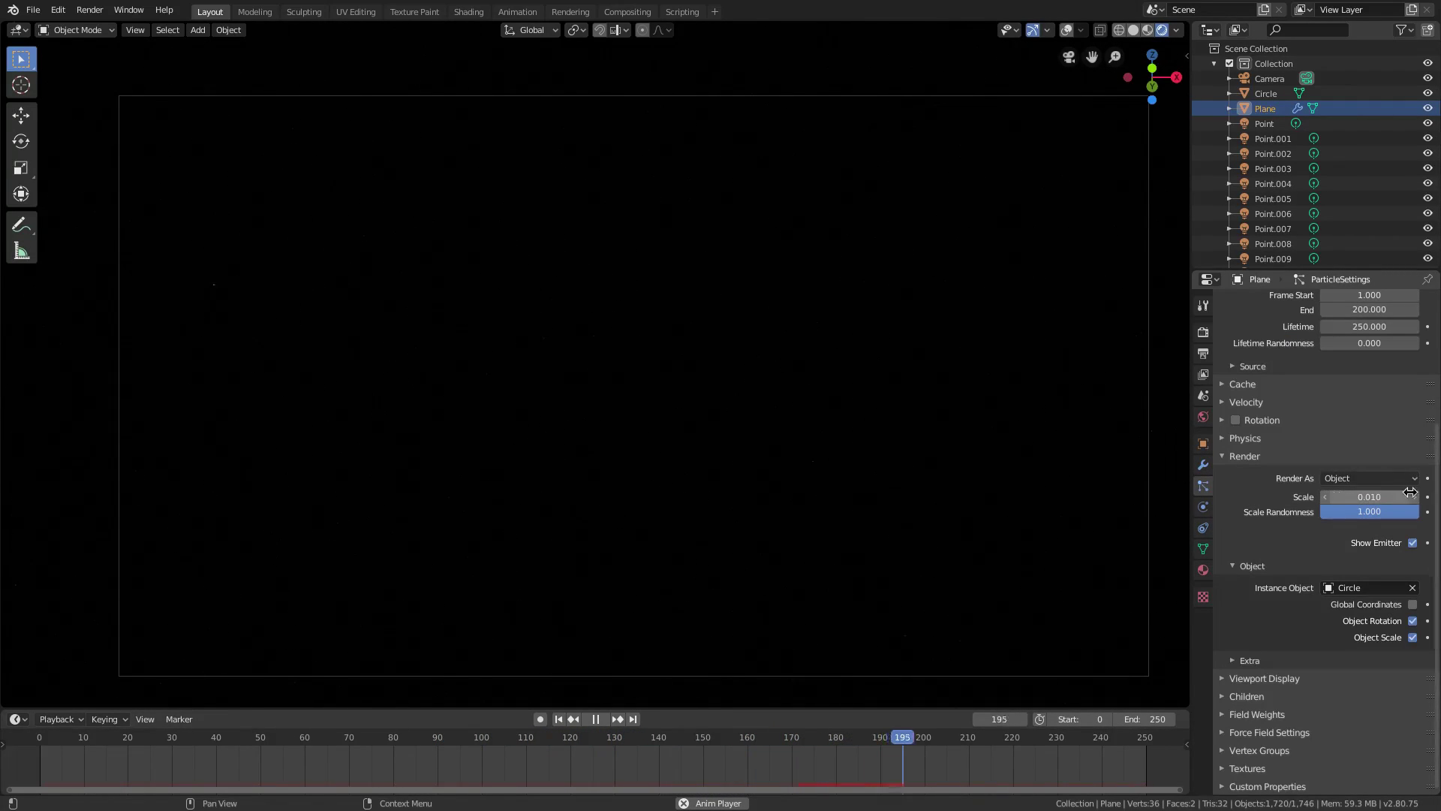
pyautogui.click(1410, 496)
pyautogui.scroll(5, 1381, 465)
pyautogui.doubleClick(1378, 434)
pyautogui.write('200.0')
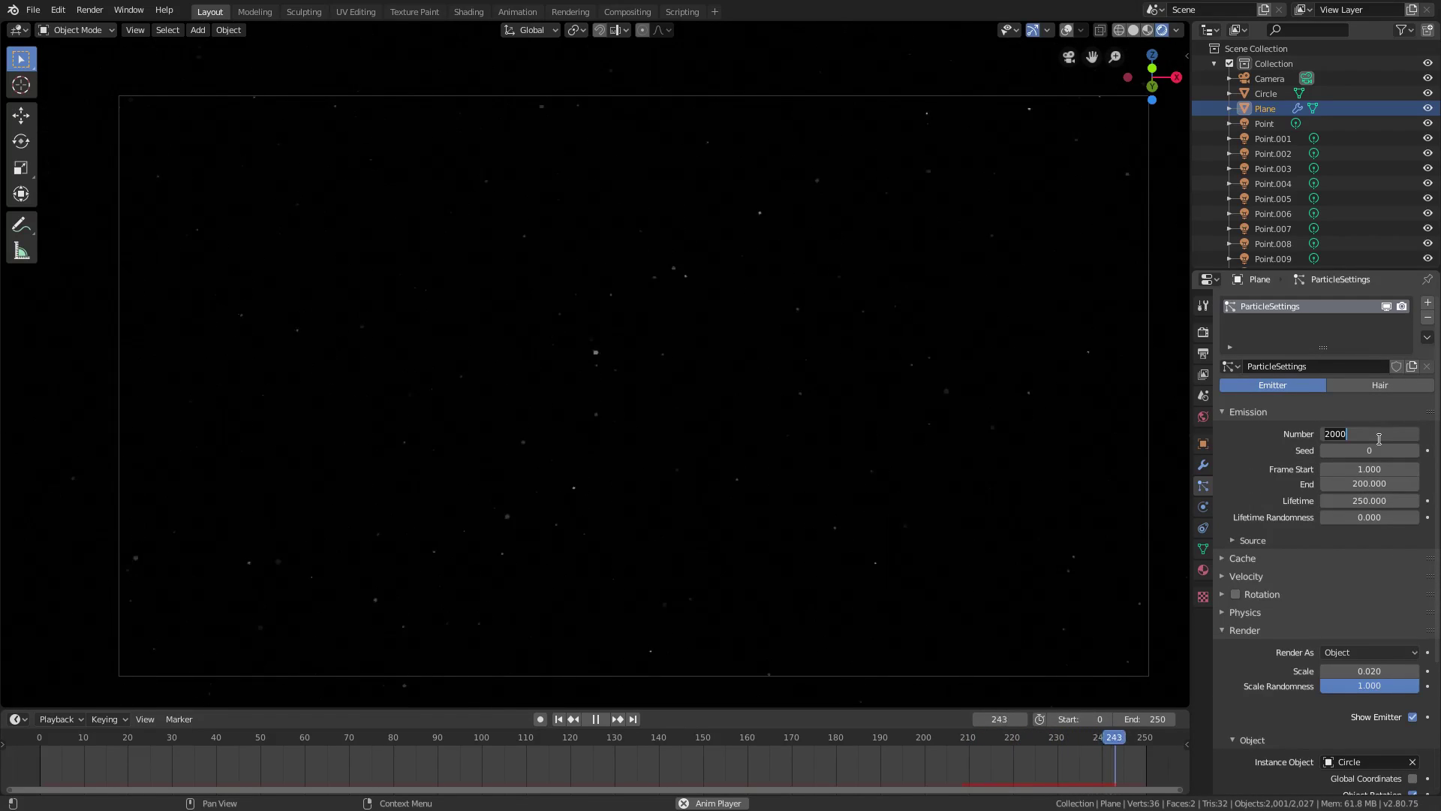
pyautogui.write('0')
pyautogui.press('Return')
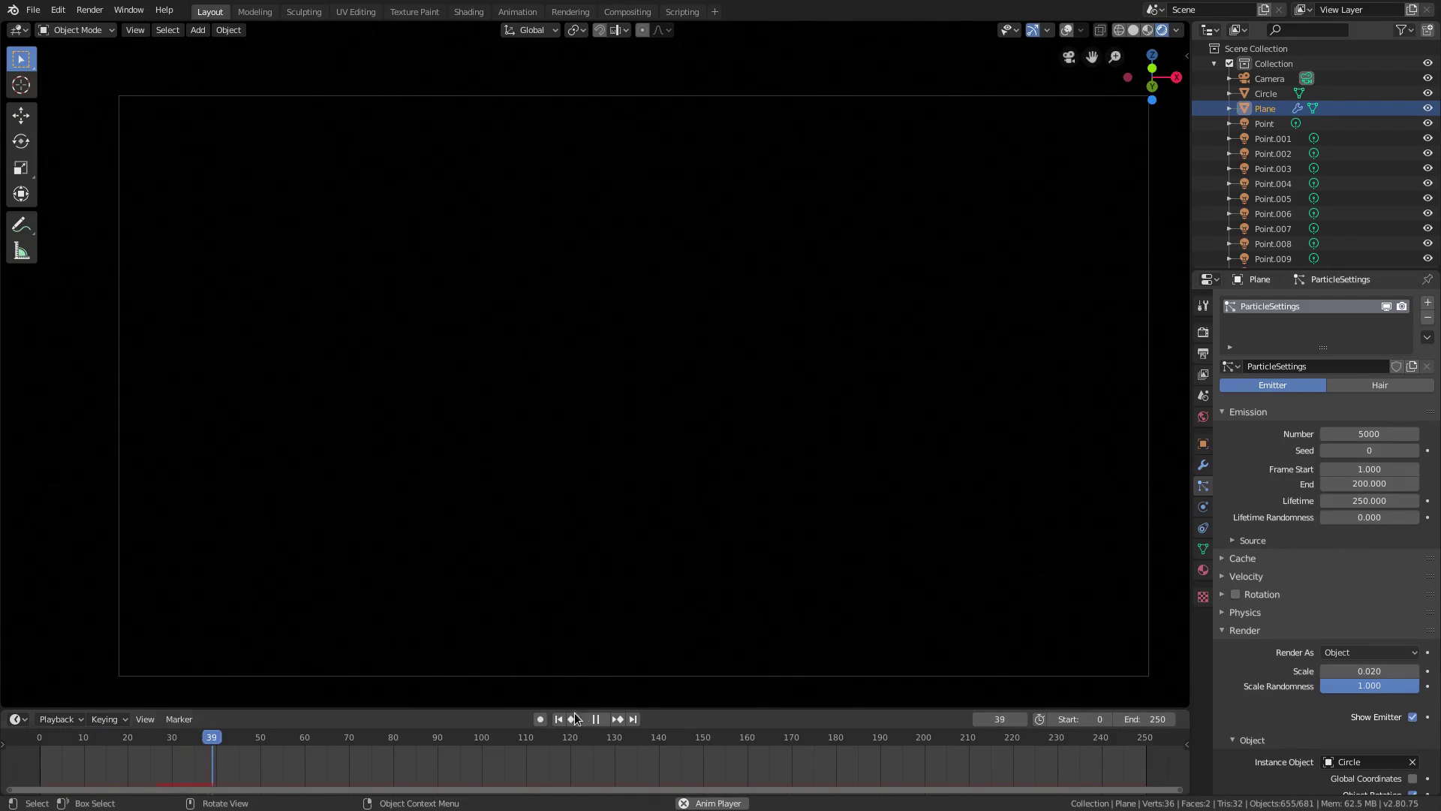
pyautogui.hotkey('shift', 'Left')
# Stop playback at frame 15, switch to solid shading, and play the animation backwards.
pyautogui.scroll(-5, 685, 300)
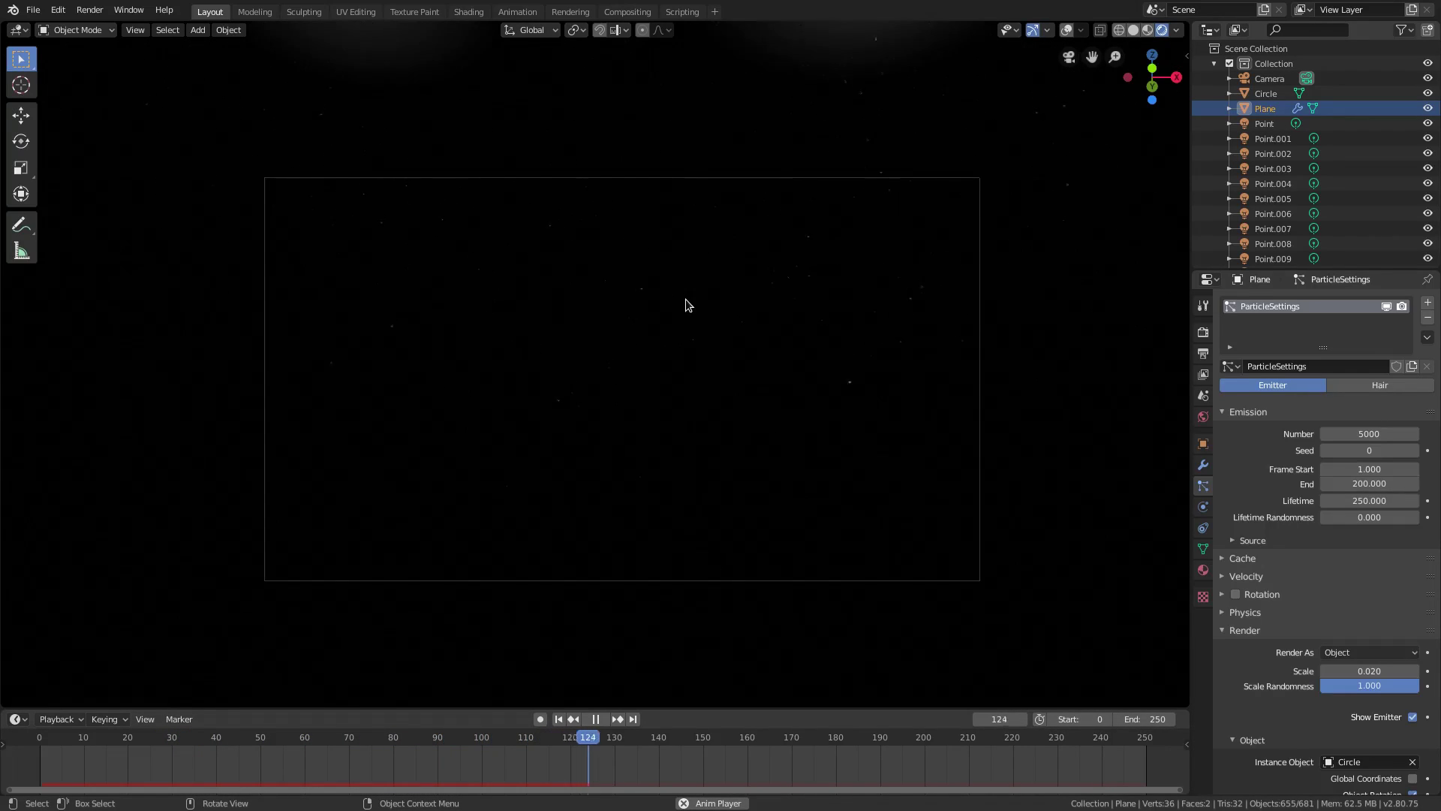
pyautogui.click(558, 719)
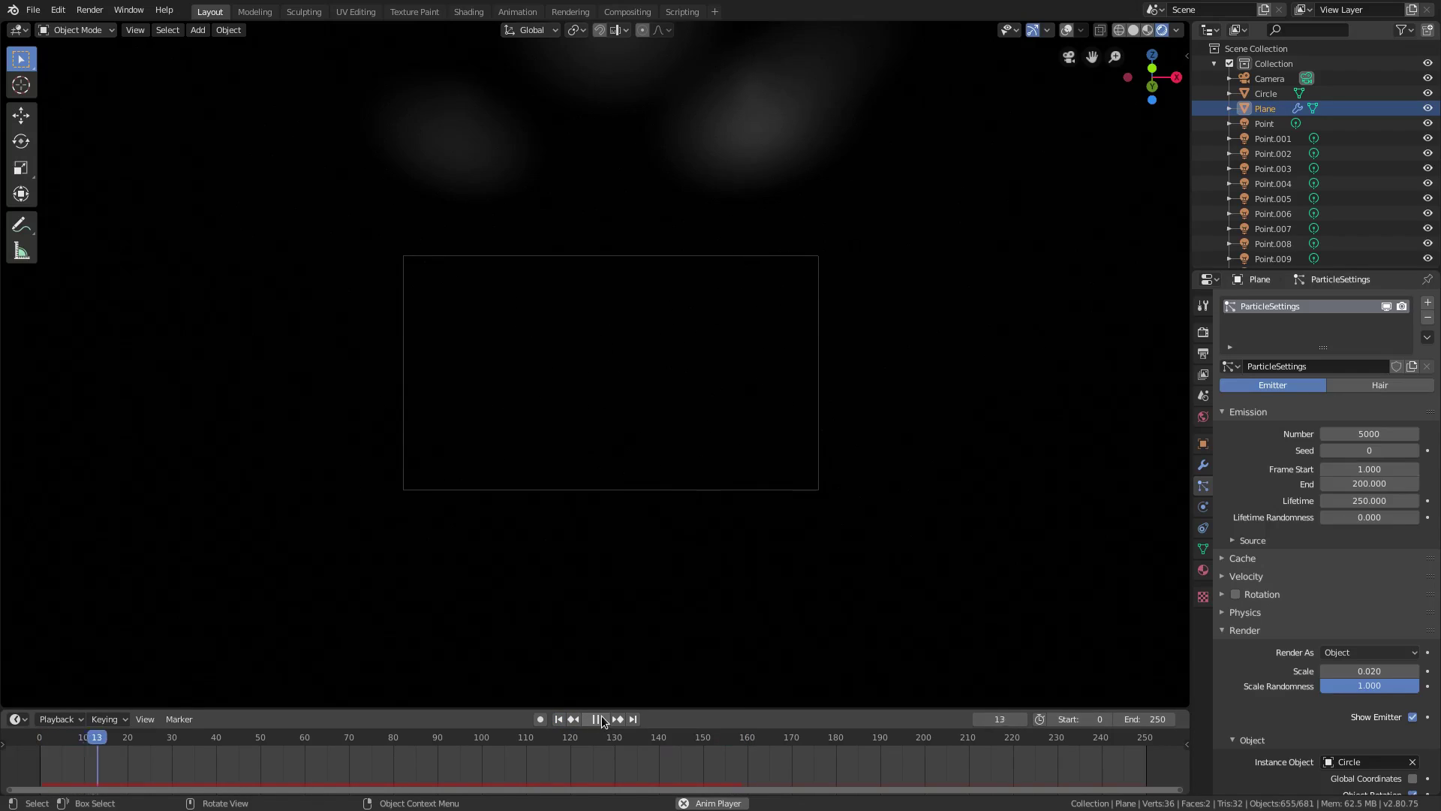
pyautogui.click(596, 719)
pyautogui.click(1133, 30)
pyautogui.scroll(1, 686, 418)
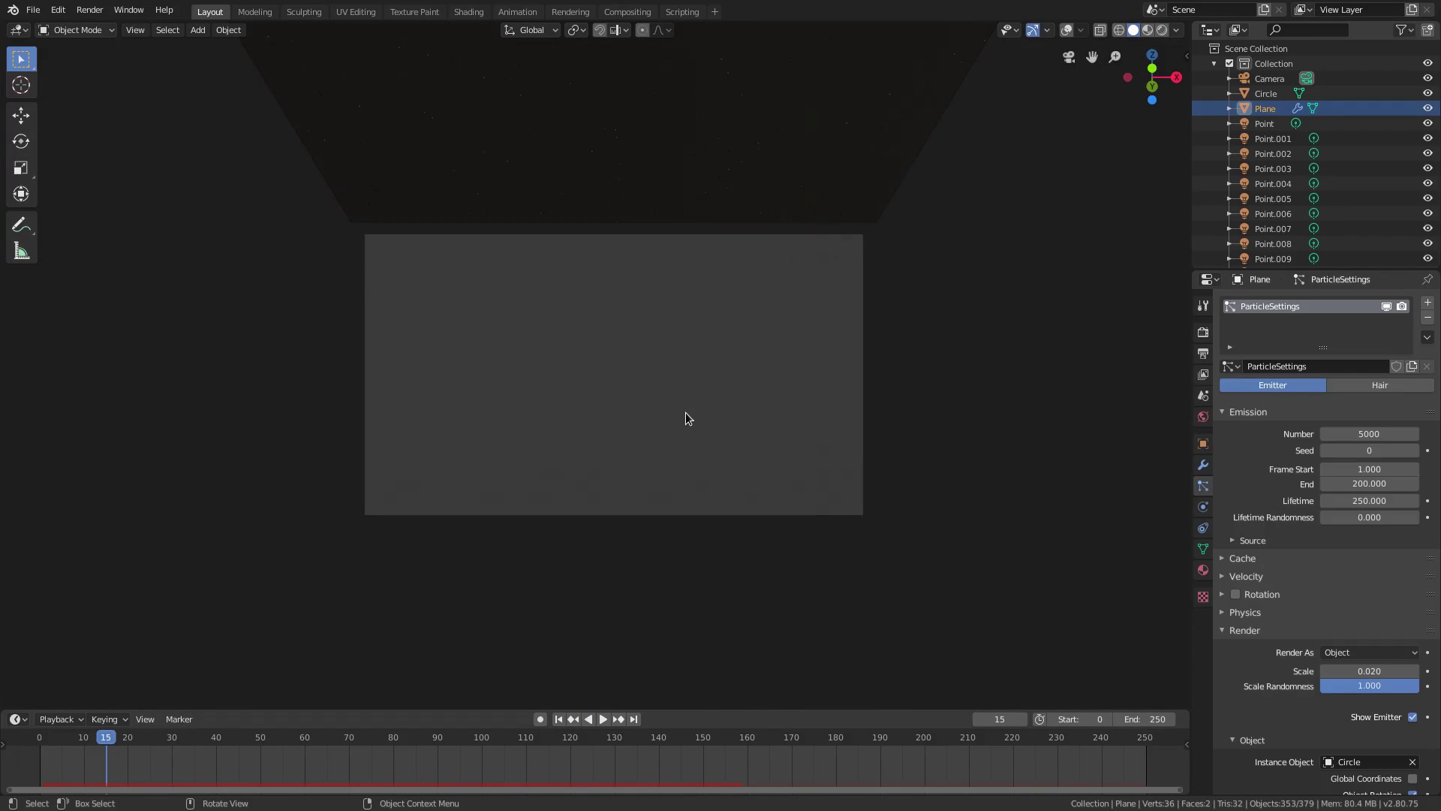
pyautogui.click(587, 719)
pyautogui.scroll(2, 708, 321)
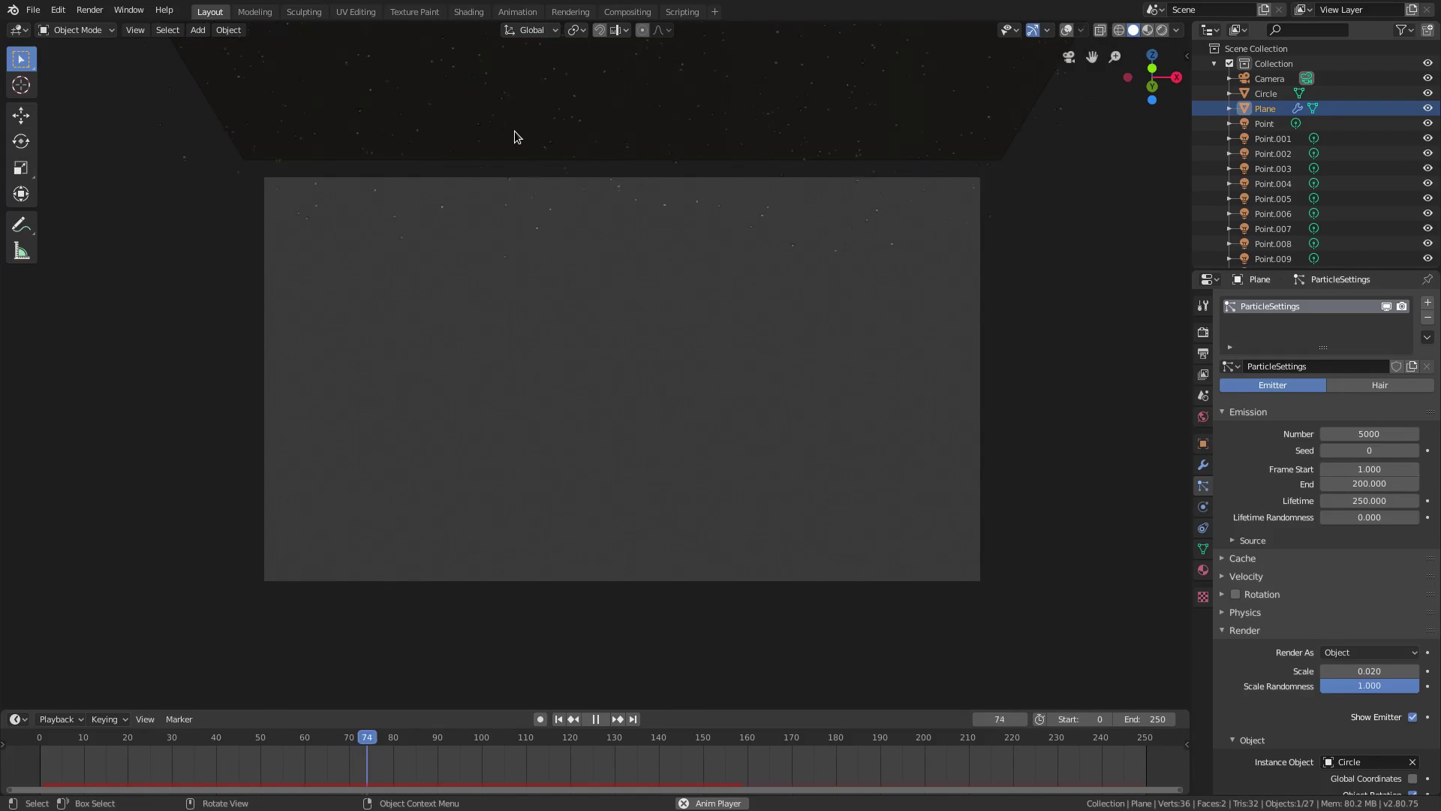
pyautogui.scroll(4, 600, 217)
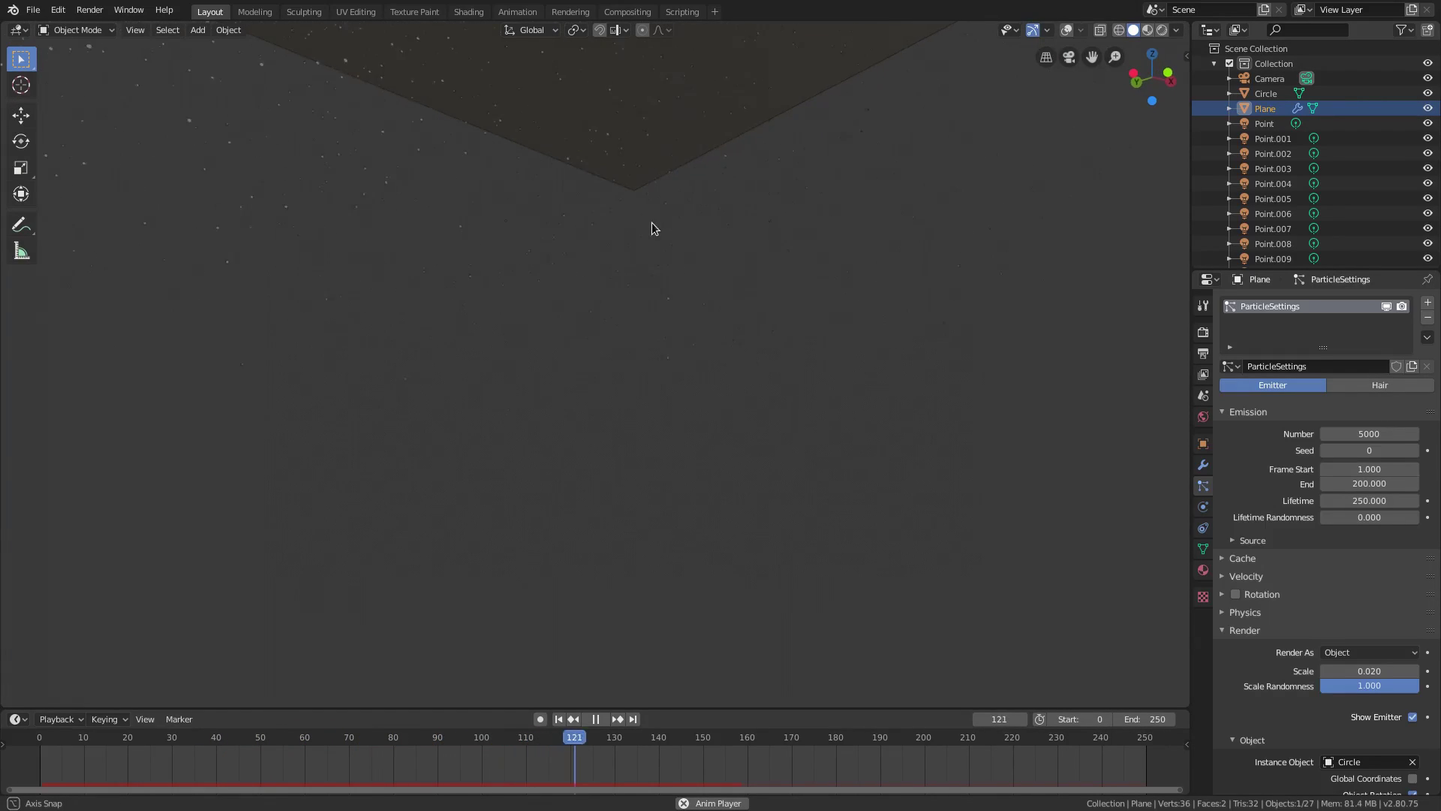
pyautogui.scroll(-7, 588, 222)
# Tilt the Plane 43.7° about X and adjust its height along Z.
pyautogui.press('r')
pyautogui.press('x')
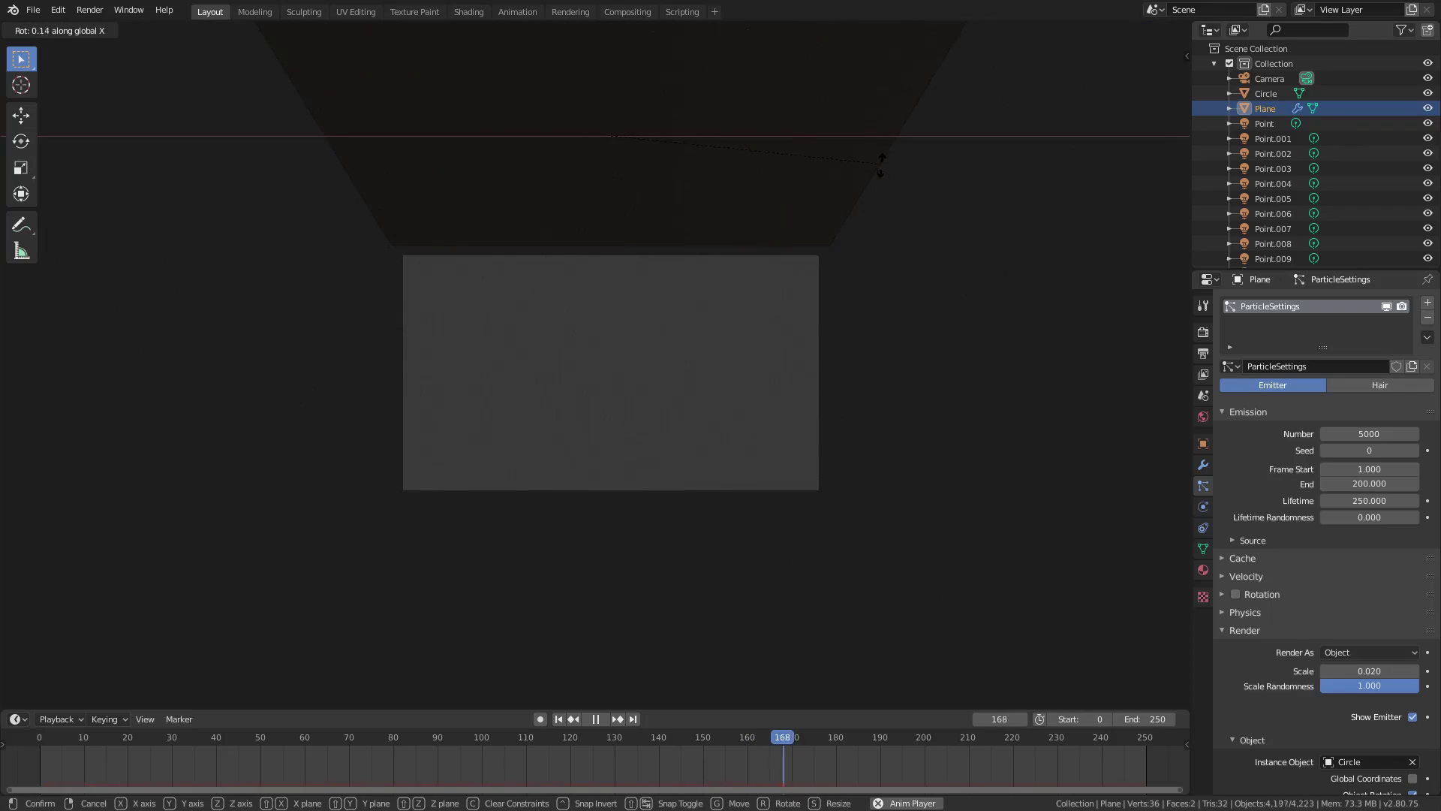
pyautogui.click(663, 201)
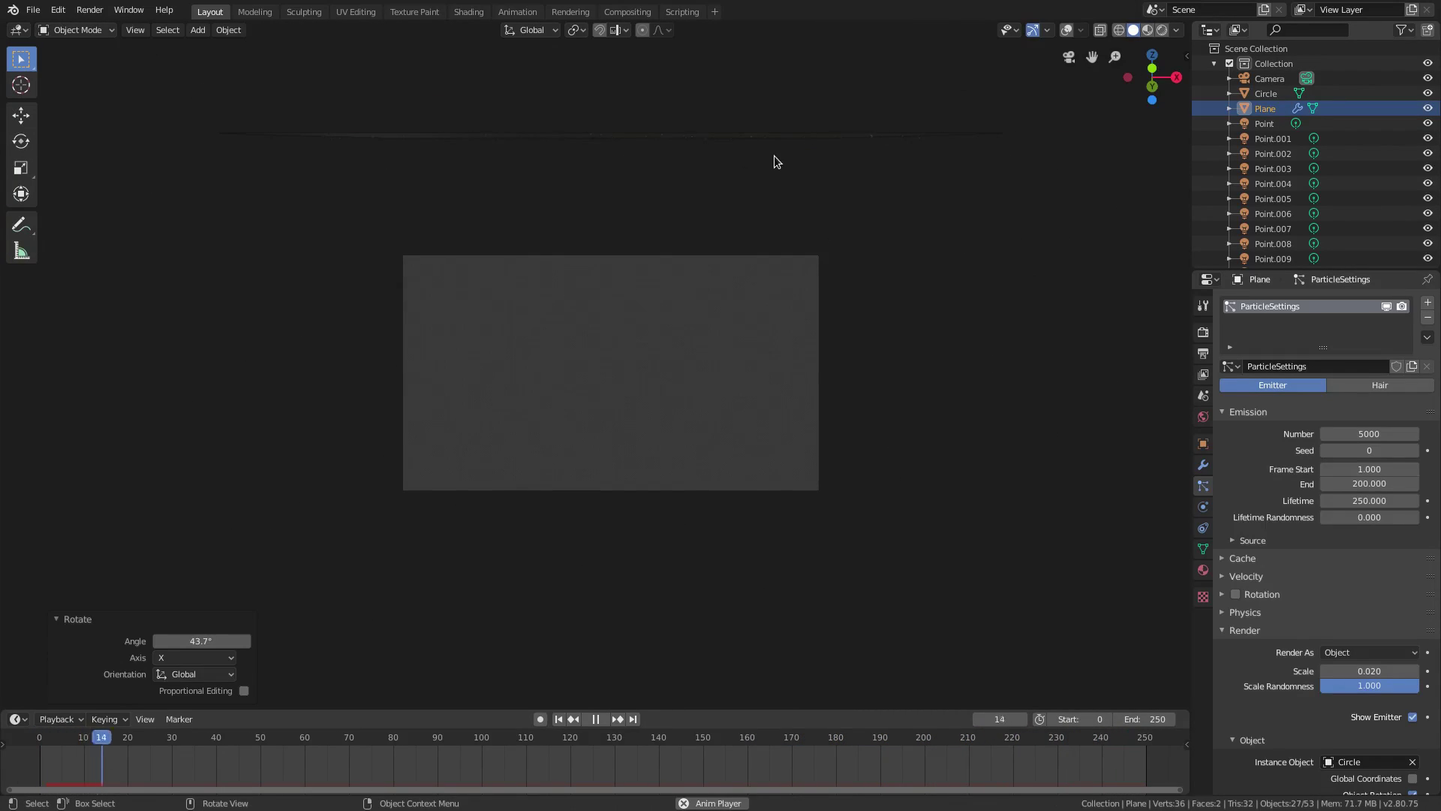
pyautogui.press('g')
pyautogui.press('z')
pyautogui.press('r')
pyautogui.press('x')
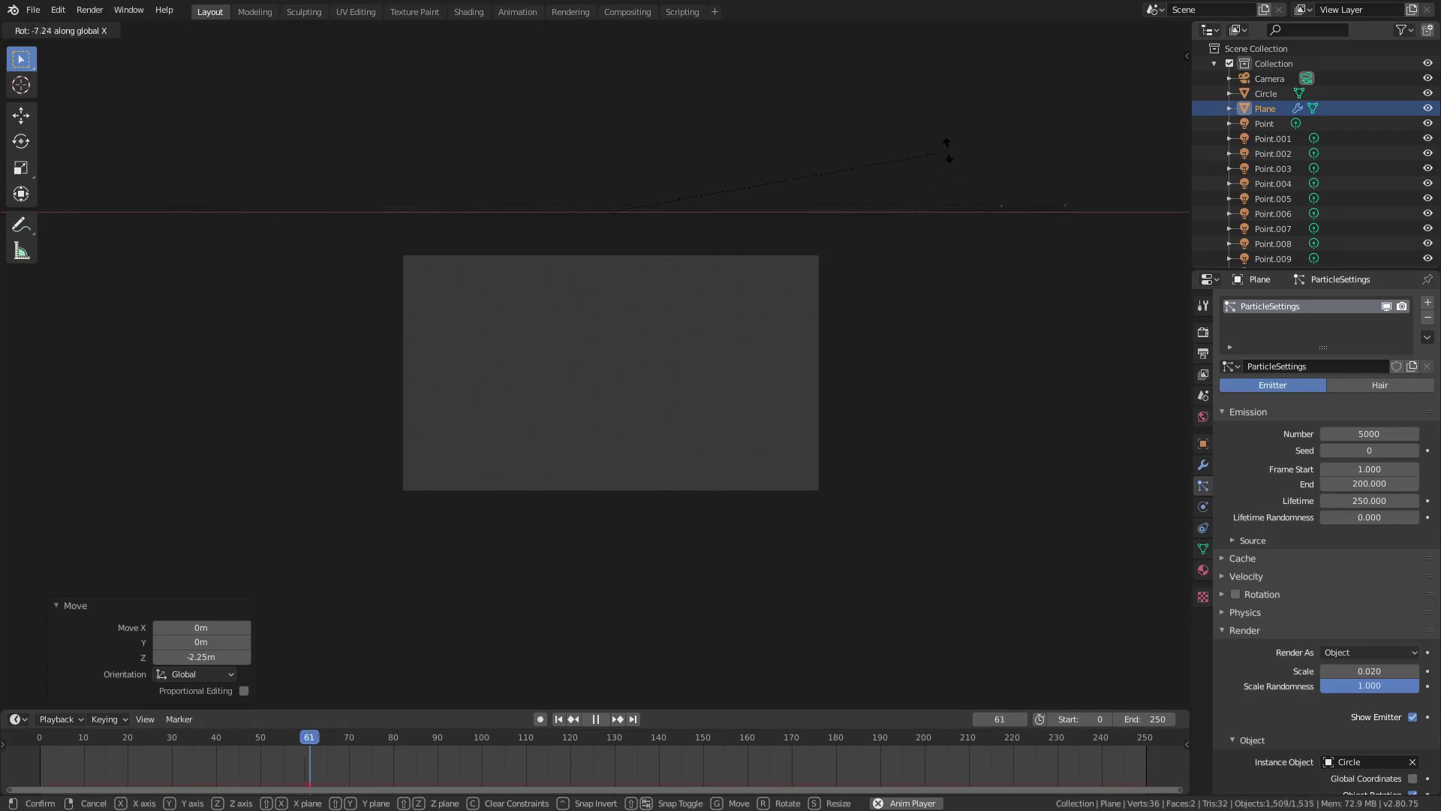
pyautogui.click(878, 146)
pyautogui.press('g')
pyautogui.press('z')
pyautogui.click(934, 179)
# Fine-tune the Plane's X tilt and lower it slightly along Z.
pyautogui.press('r')
pyautogui.press('x')
pyautogui.click(929, 173)
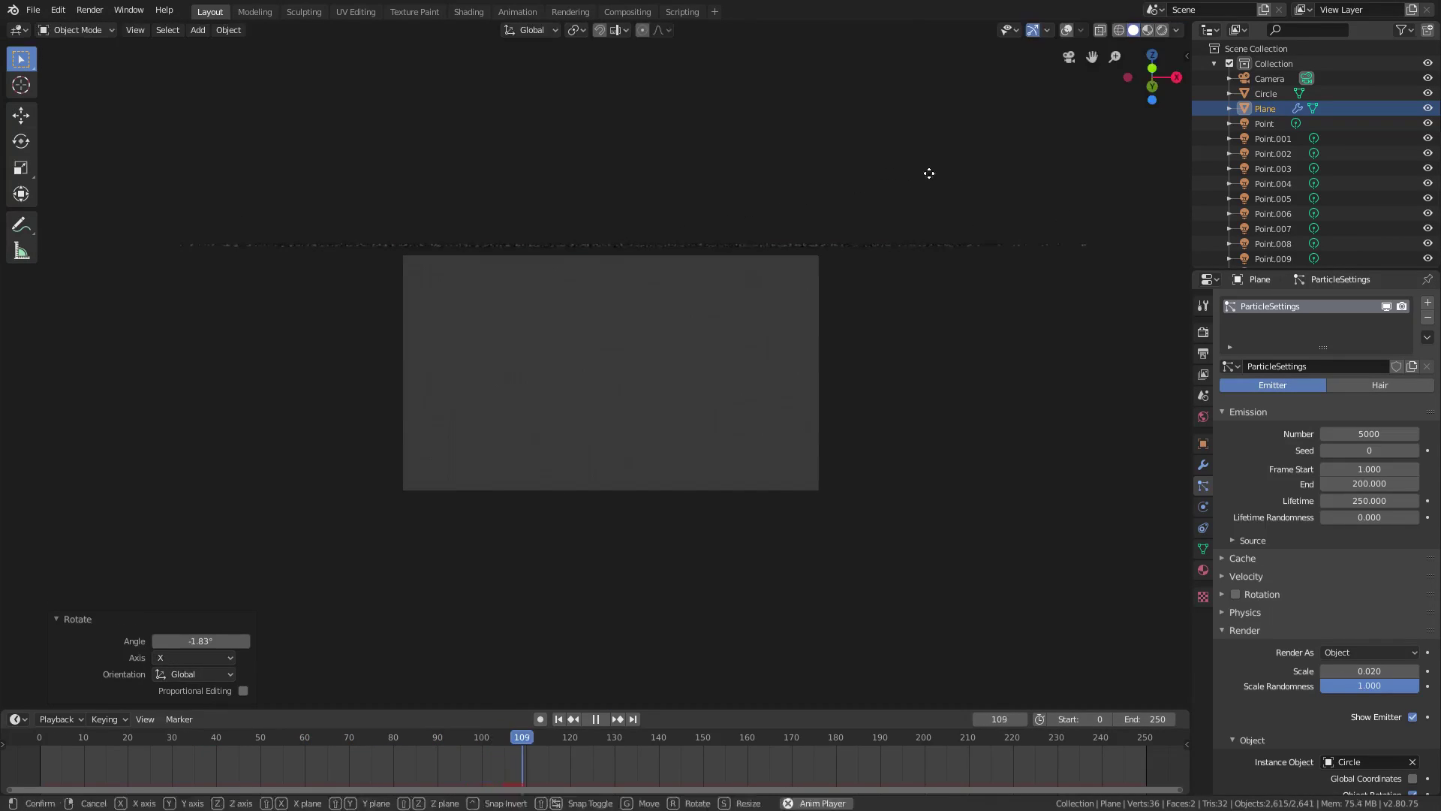
pyautogui.press('g')
pyautogui.press('z')
pyautogui.click(927, 175)
pyautogui.press('r')
pyautogui.press('x')
pyautogui.click(926, 171)
pyautogui.press('g')
pyautogui.press('z')
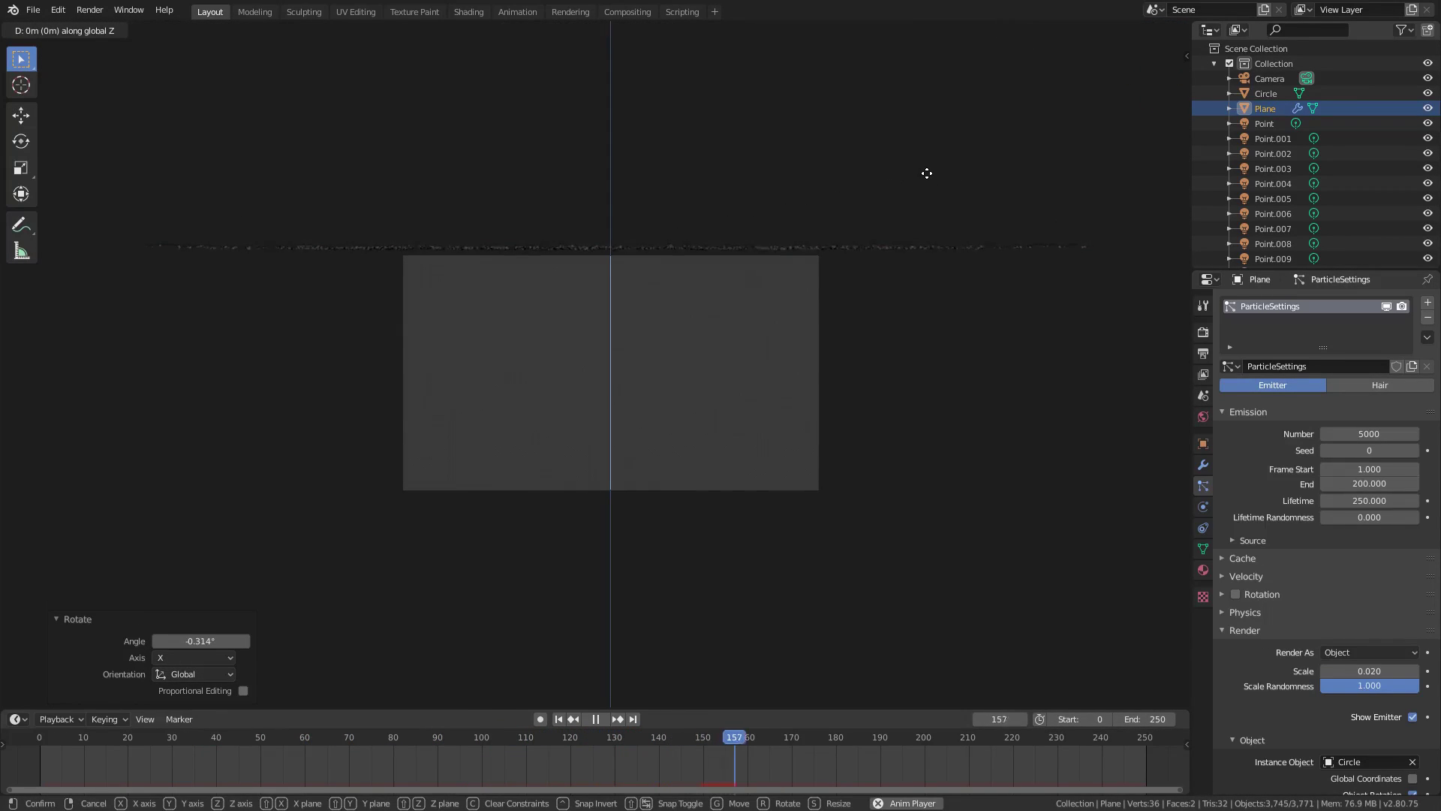
pyautogui.click(928, 176)
# Raise the Plane vertically to a height of 1.38m.
pyautogui.scroll(2, 912, 202)
pyautogui.scroll(1, 912, 202)
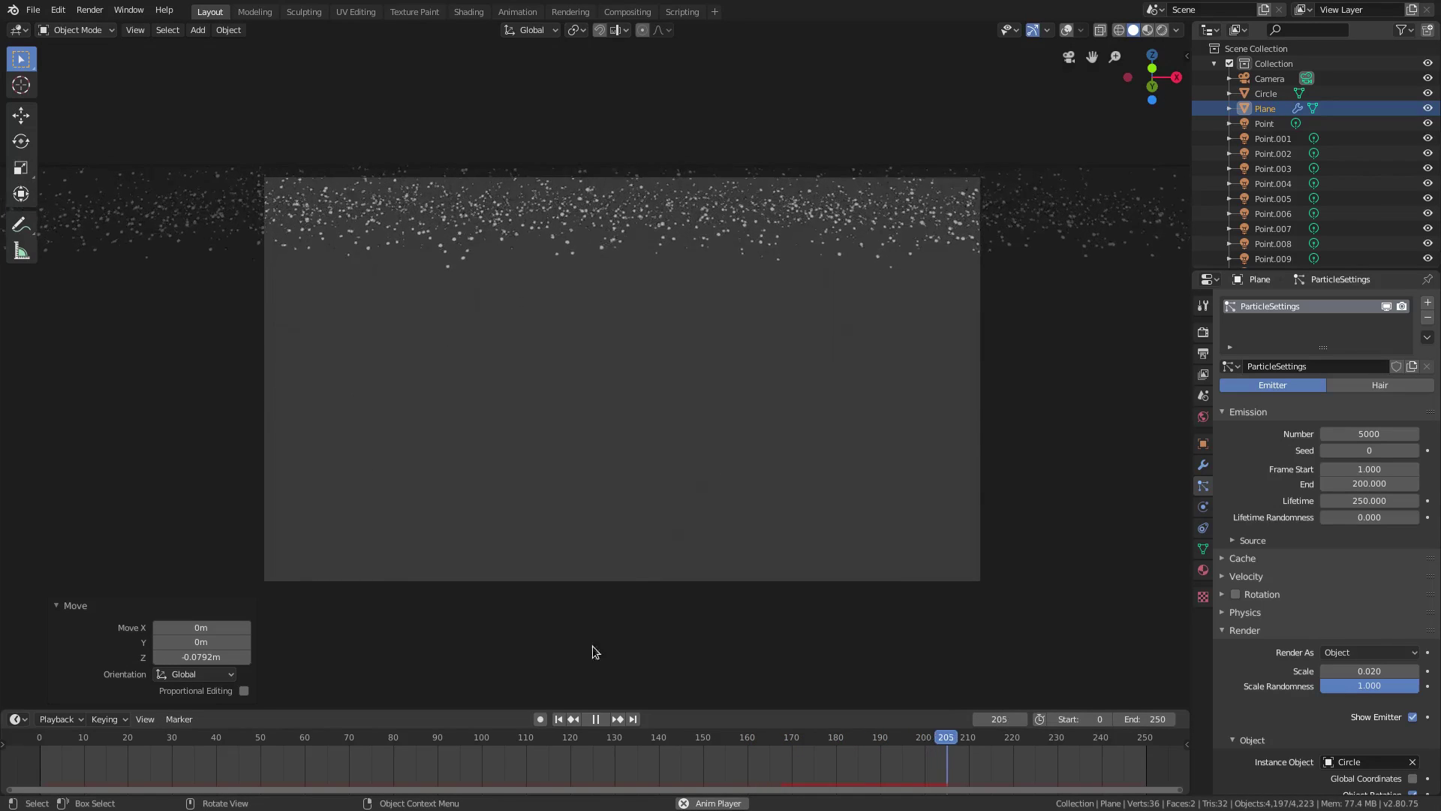
pyautogui.click(559, 719)
pyautogui.scroll(1, 692, 556)
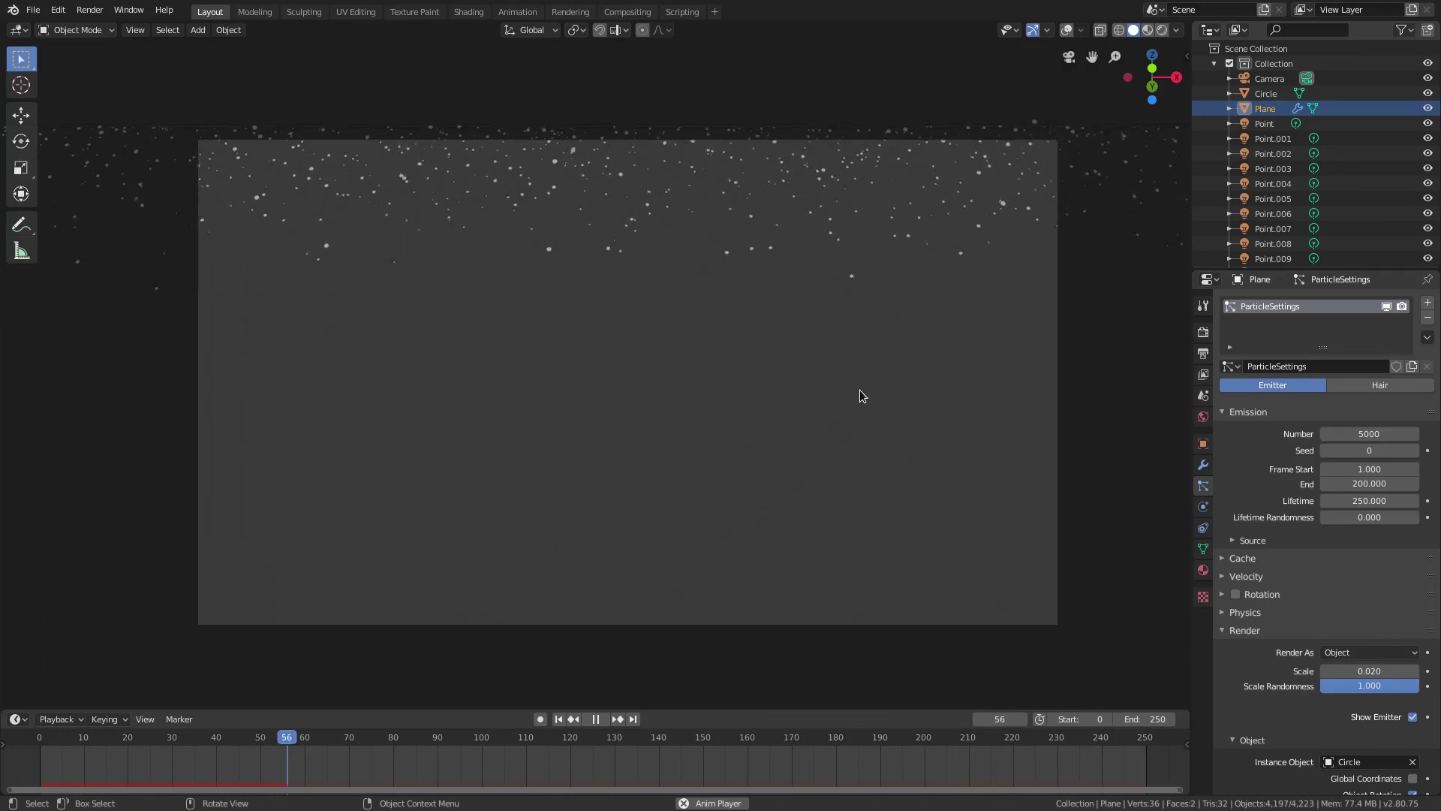
pyautogui.press('g')
pyautogui.press('z')
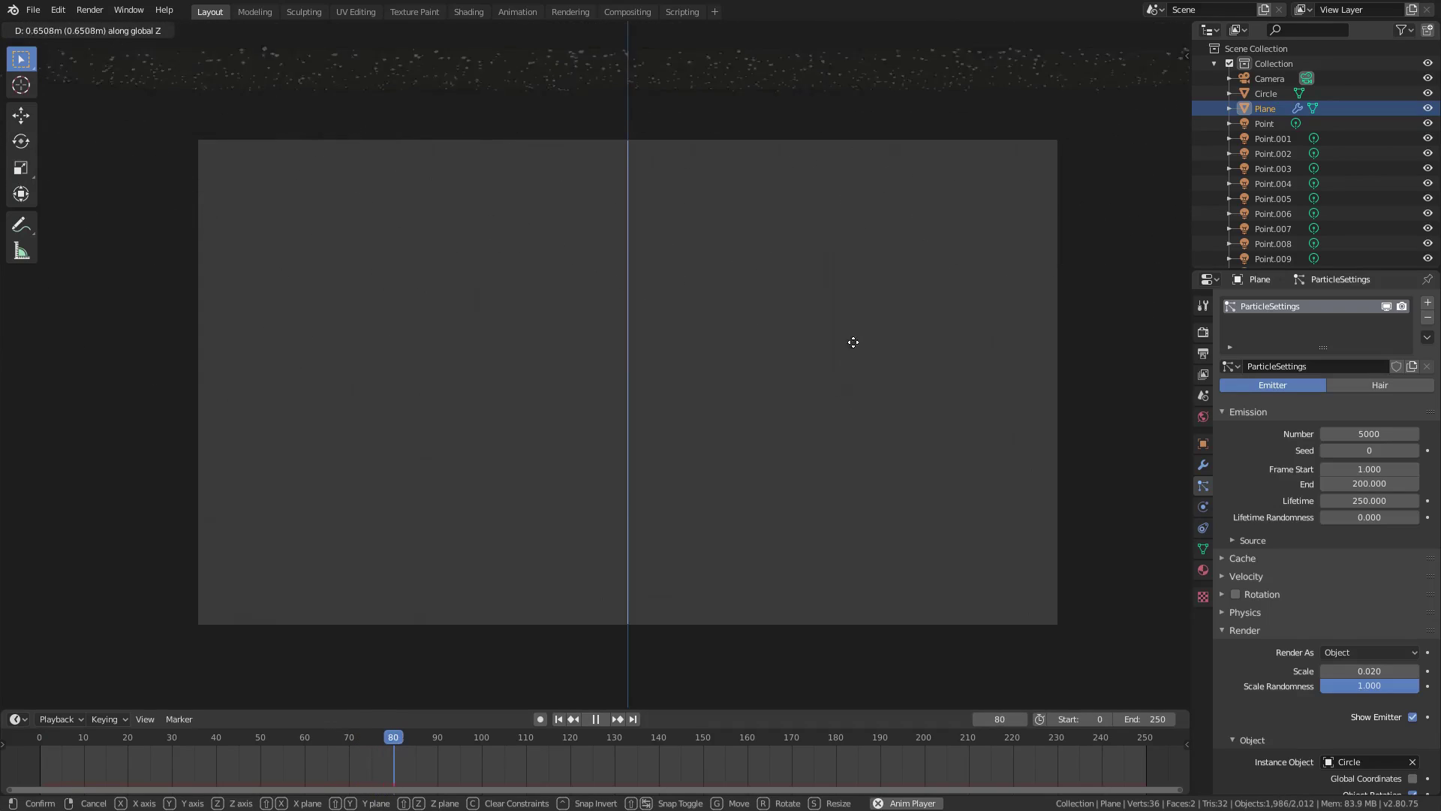
pyautogui.click(851, 344)
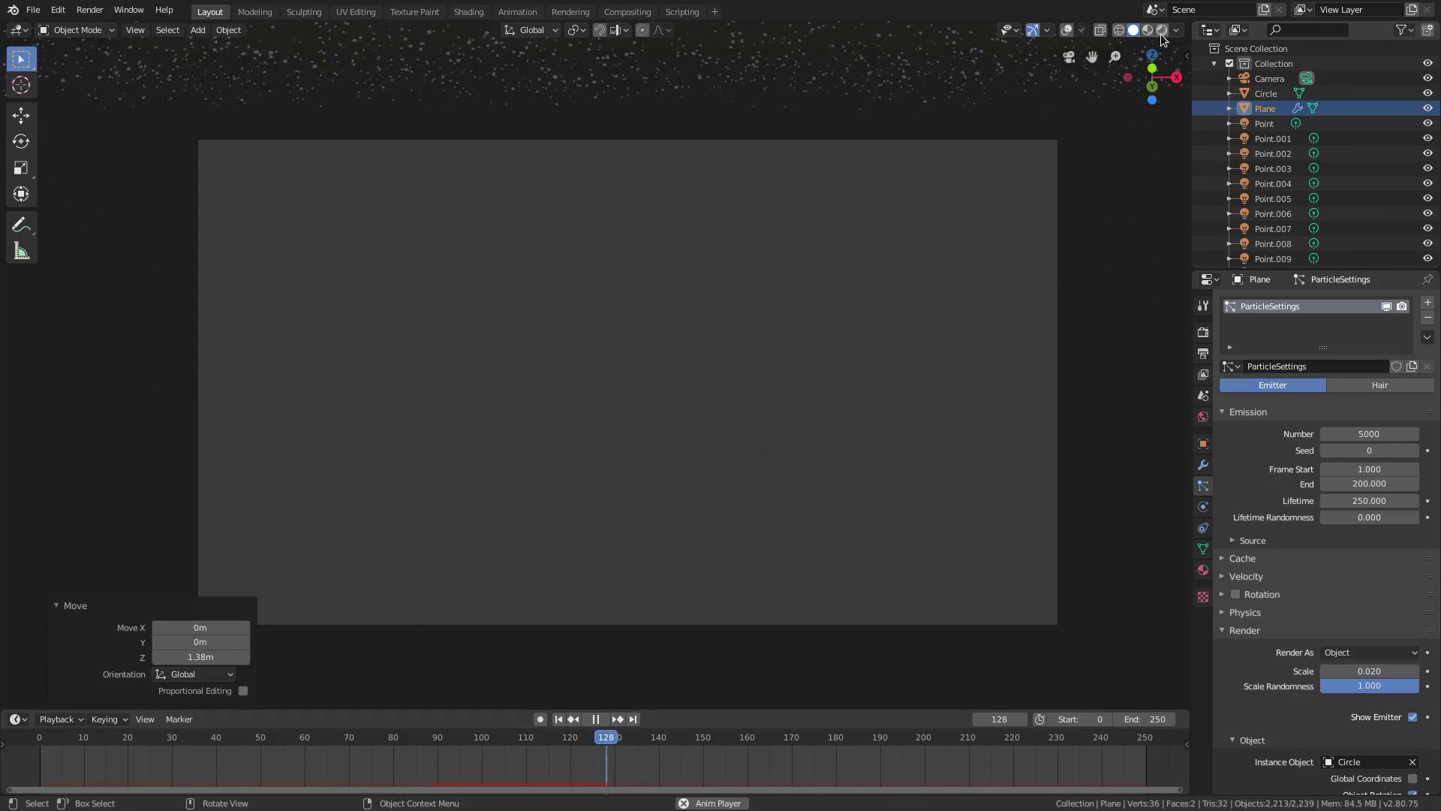
# Preview the falling particles in rendered shading, restarting from the first frame.
pyautogui.press('z')
pyautogui.click(557, 719)
pyautogui.scroll(1, 583, 665)
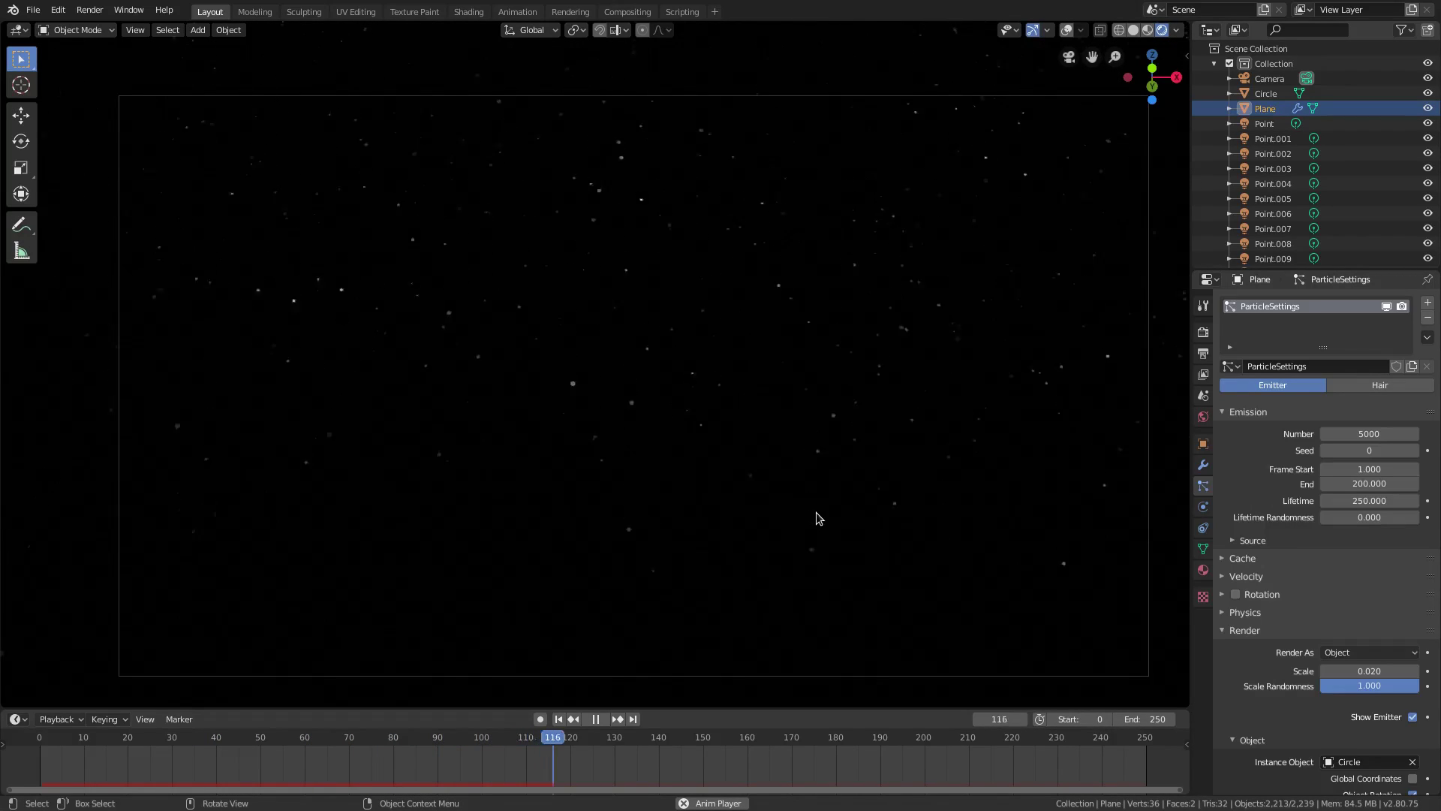
pyautogui.scroll(-3, 816, 512)
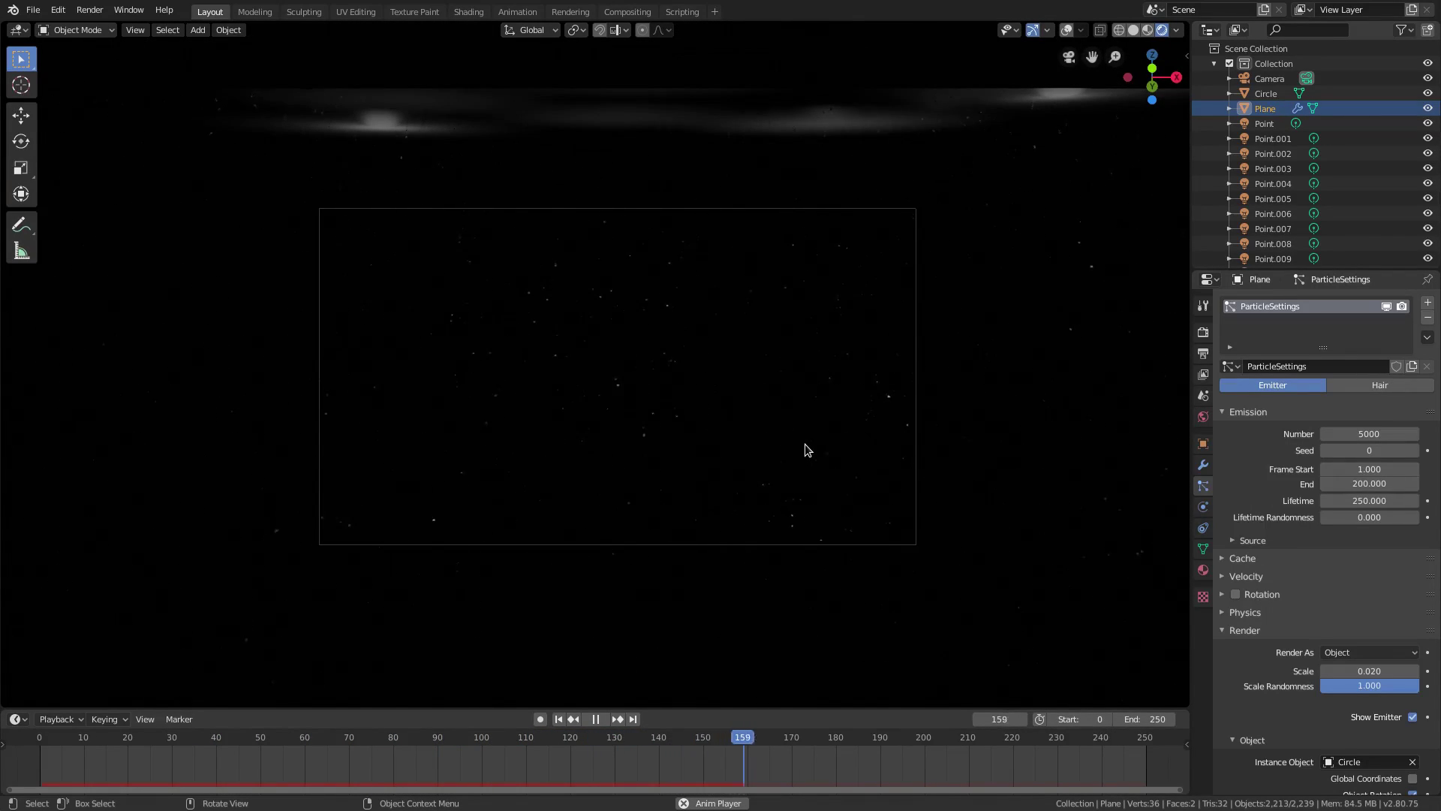
pyautogui.scroll(4, 805, 449)
pyautogui.scroll(-3, 804, 450)
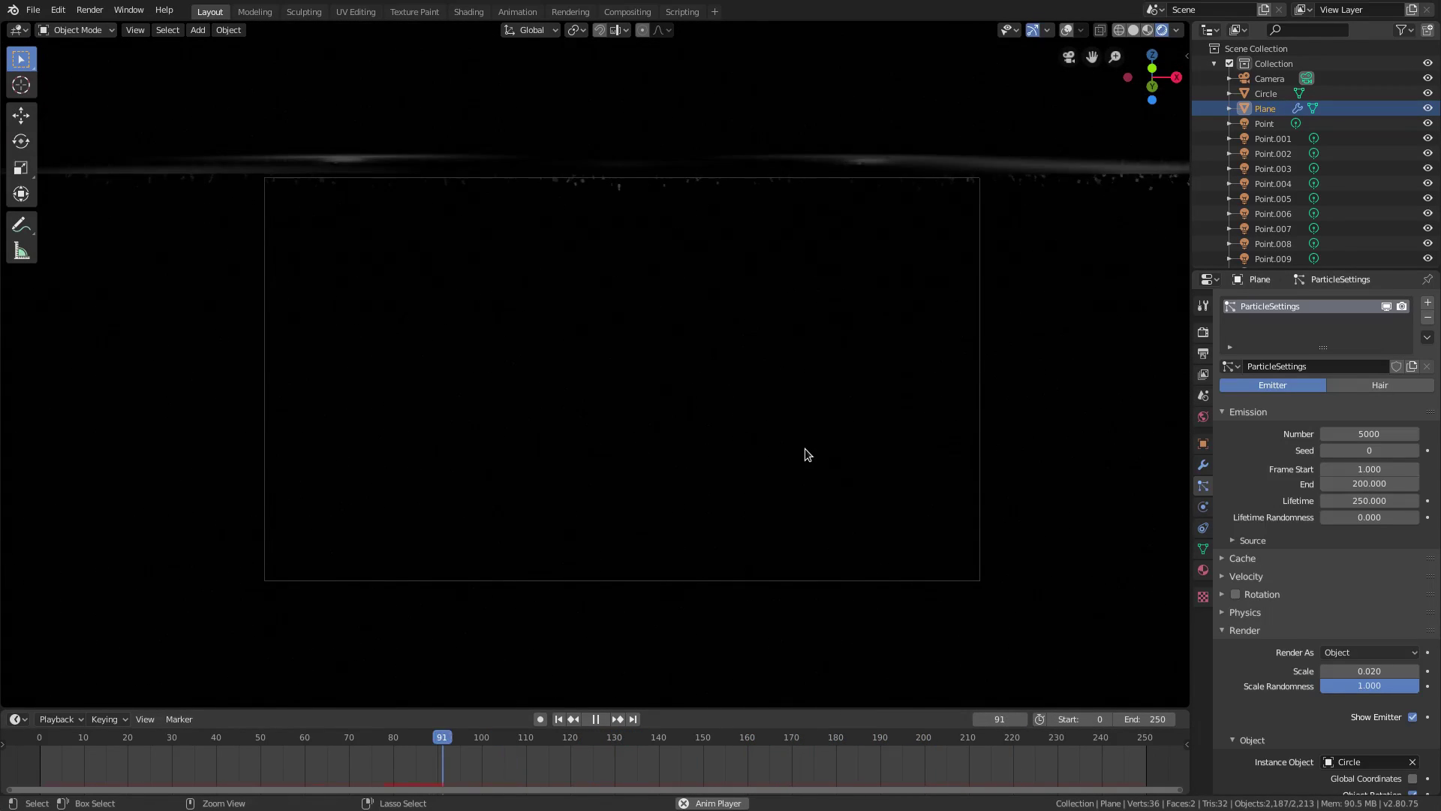
pyautogui.scroll(-4, 809, 428)
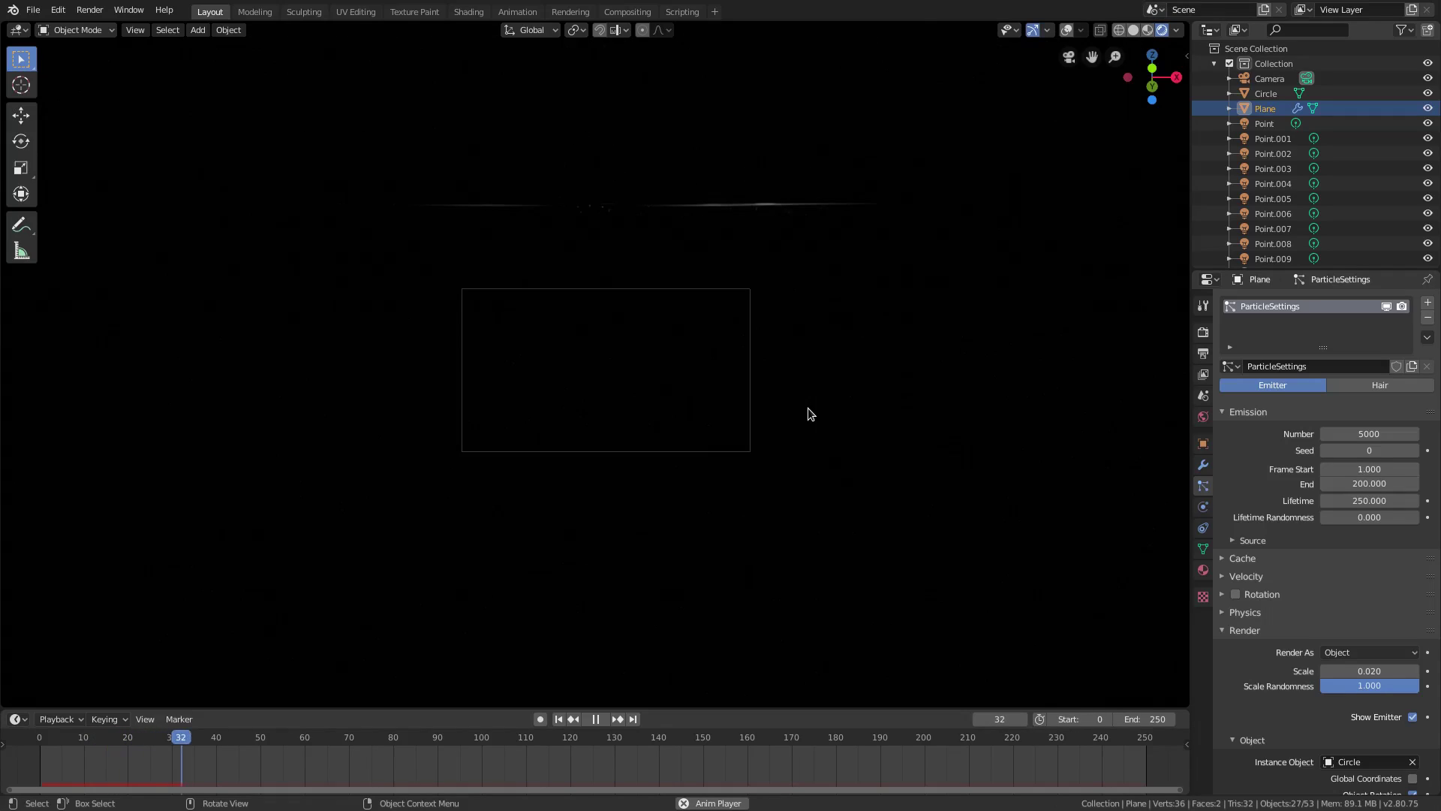
pyautogui.scroll(5, 811, 413)
pyautogui.scroll(-4, 826, 409)
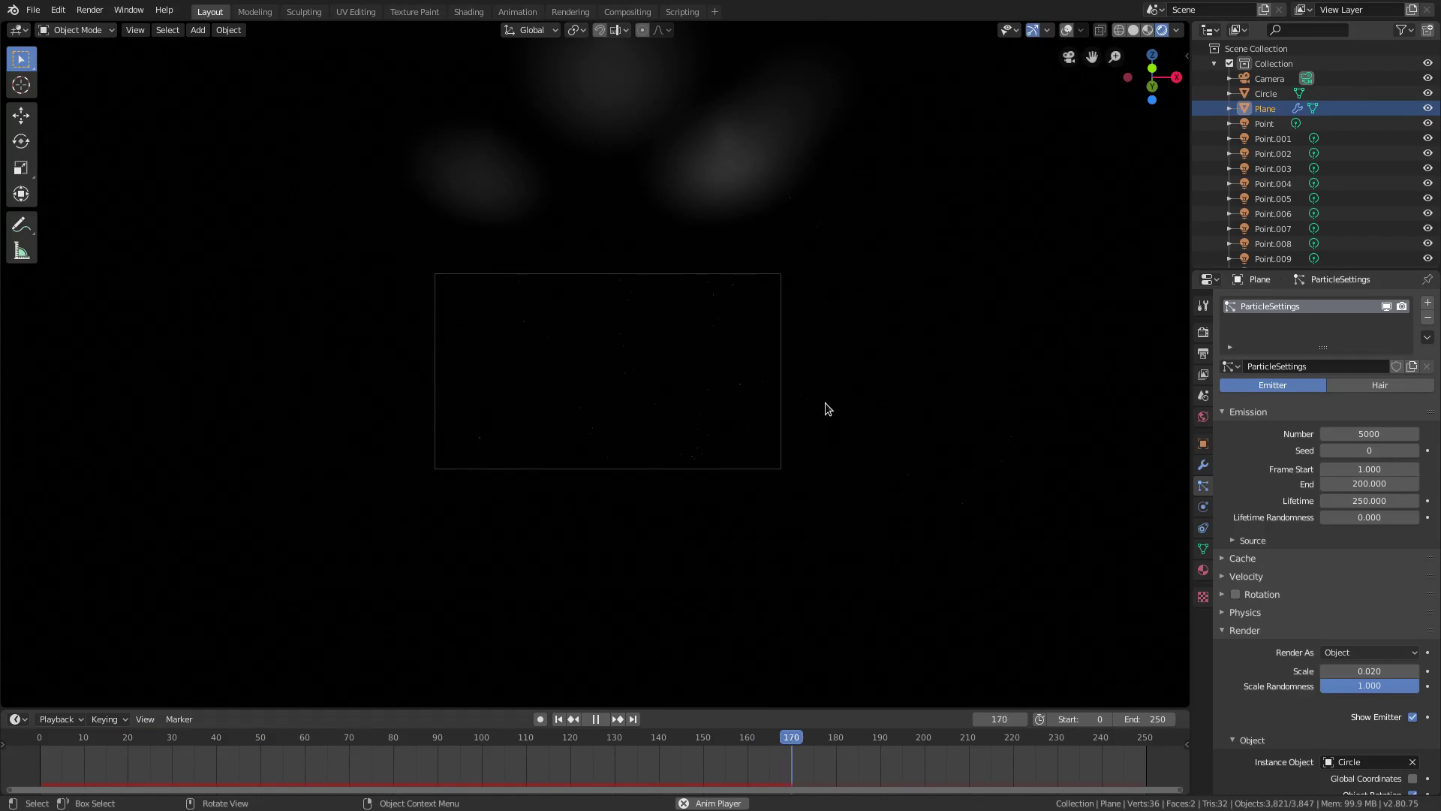
pyautogui.scroll(6, 826, 409)
pyautogui.scroll(-3, 634, 538)
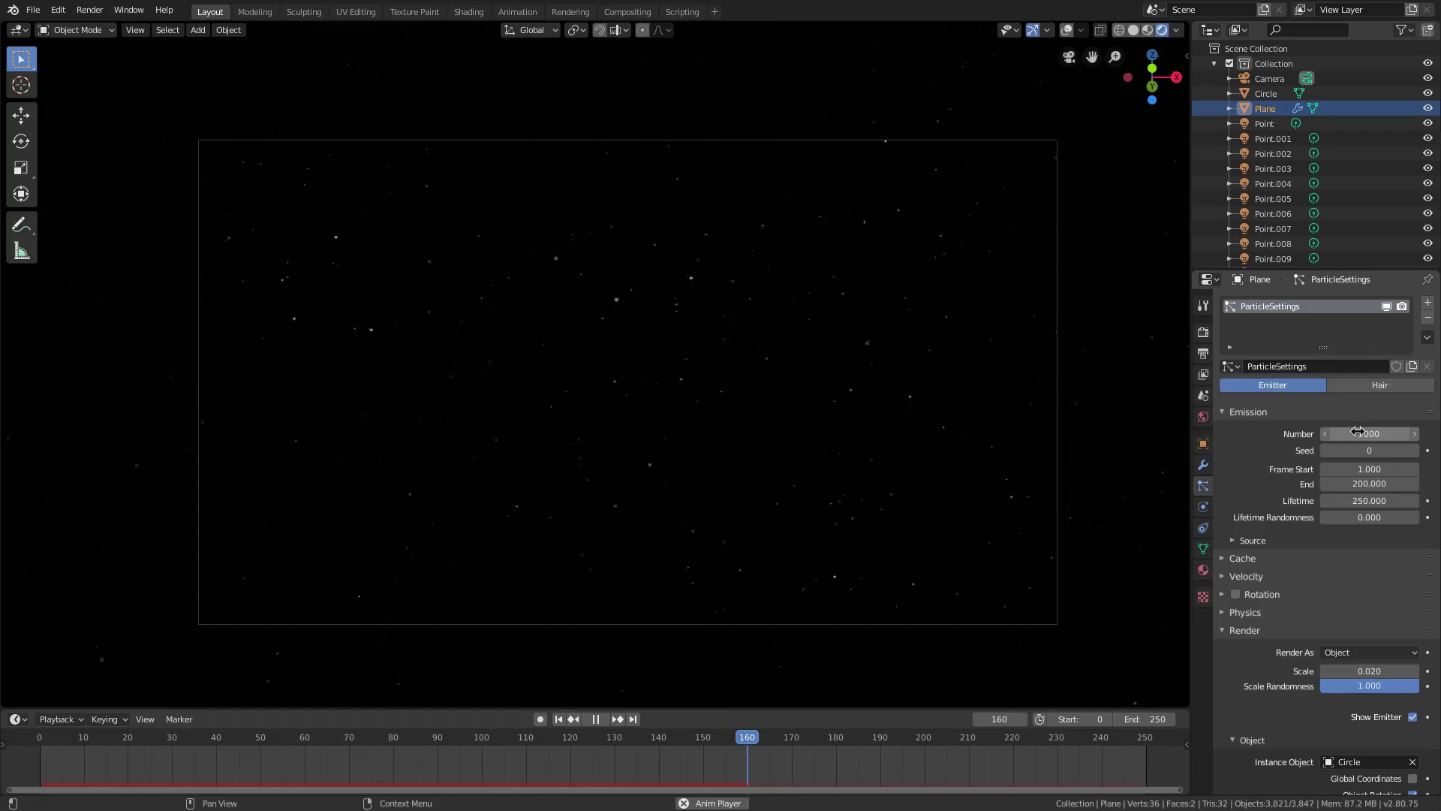
# Set Field Weights Gravity to 0.005 and the particle Number to 10000.
pyautogui.scroll(-5, 1321, 600)
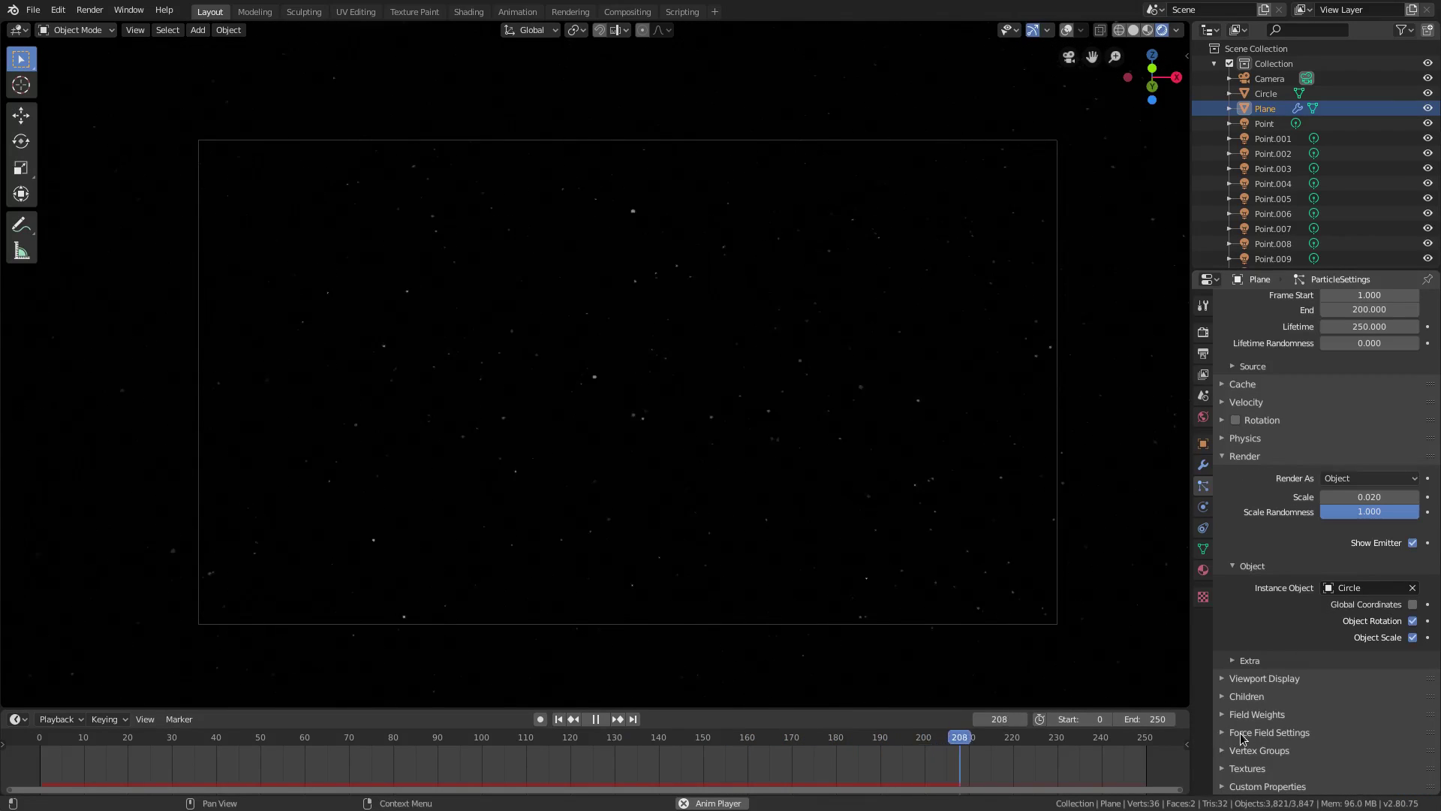
pyautogui.click(1247, 714)
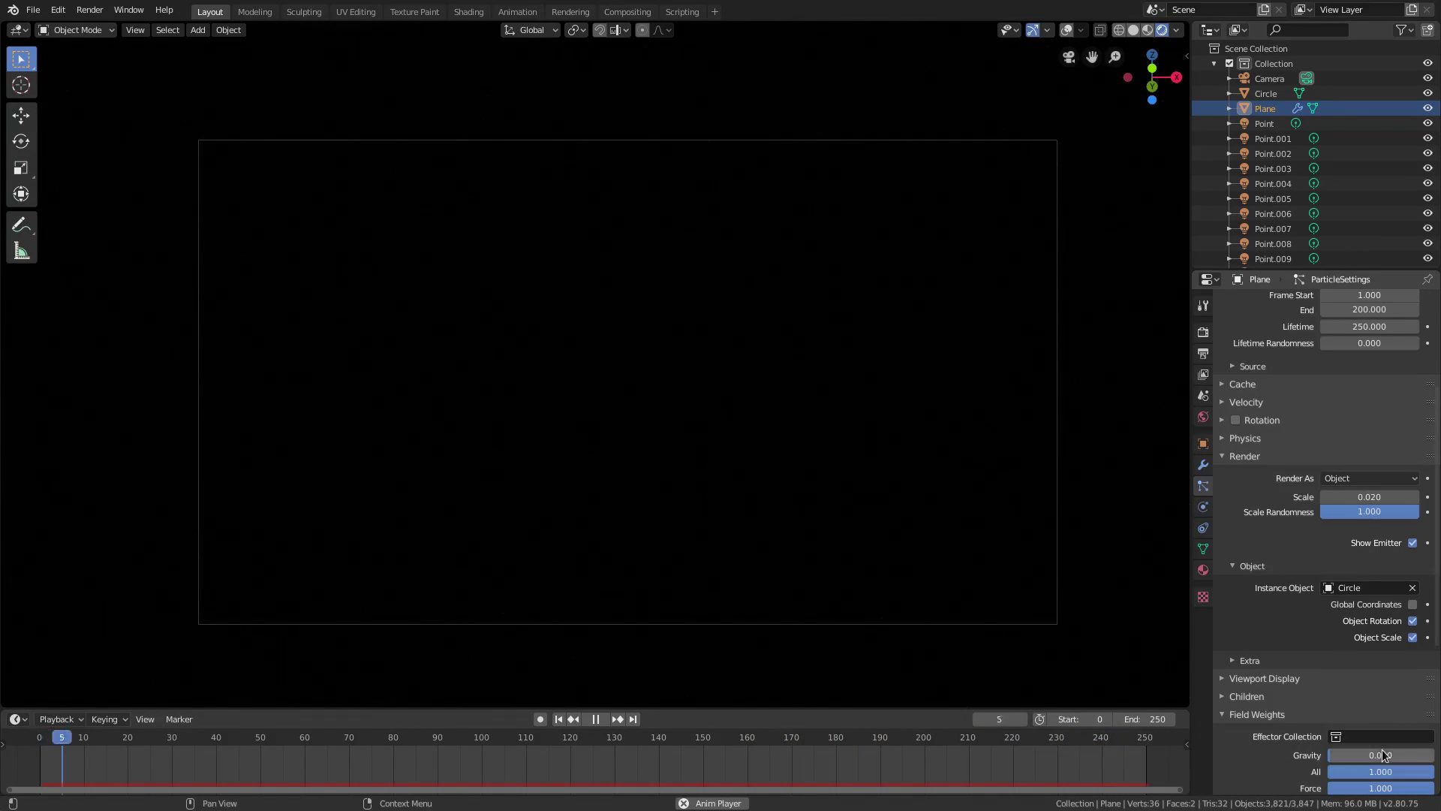
pyautogui.press('BackSpace')
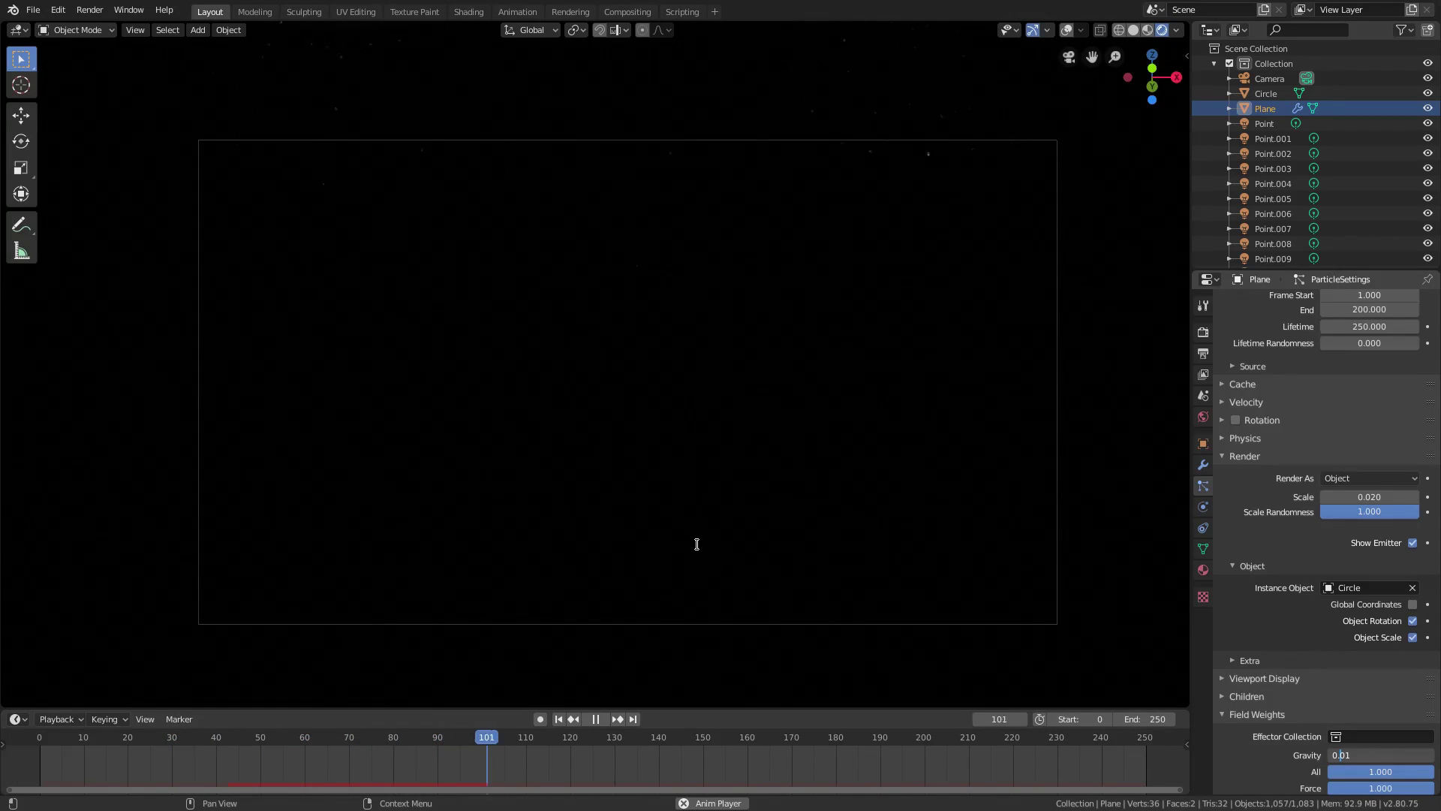
pyautogui.press('Return')
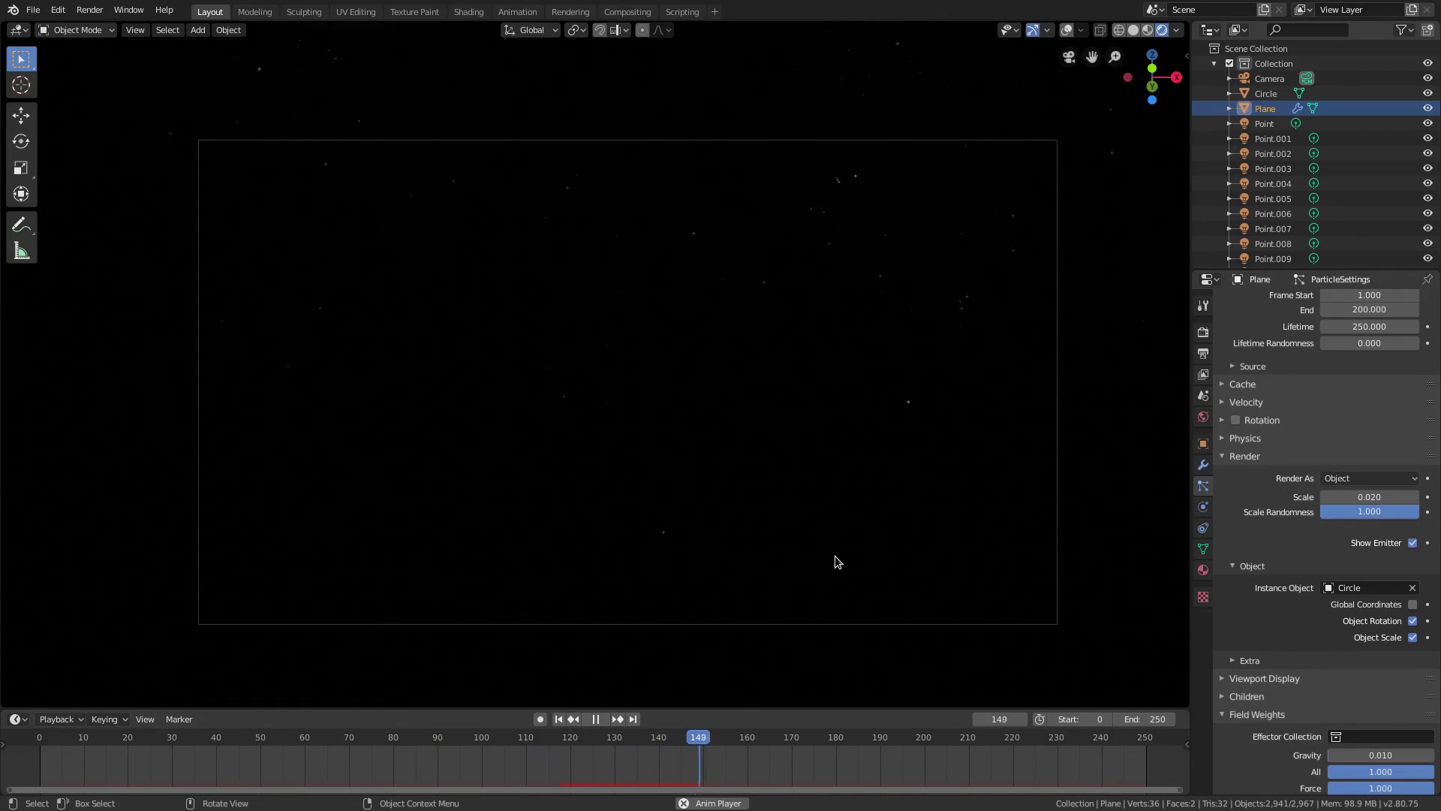
pyautogui.scroll(1, 834, 555)
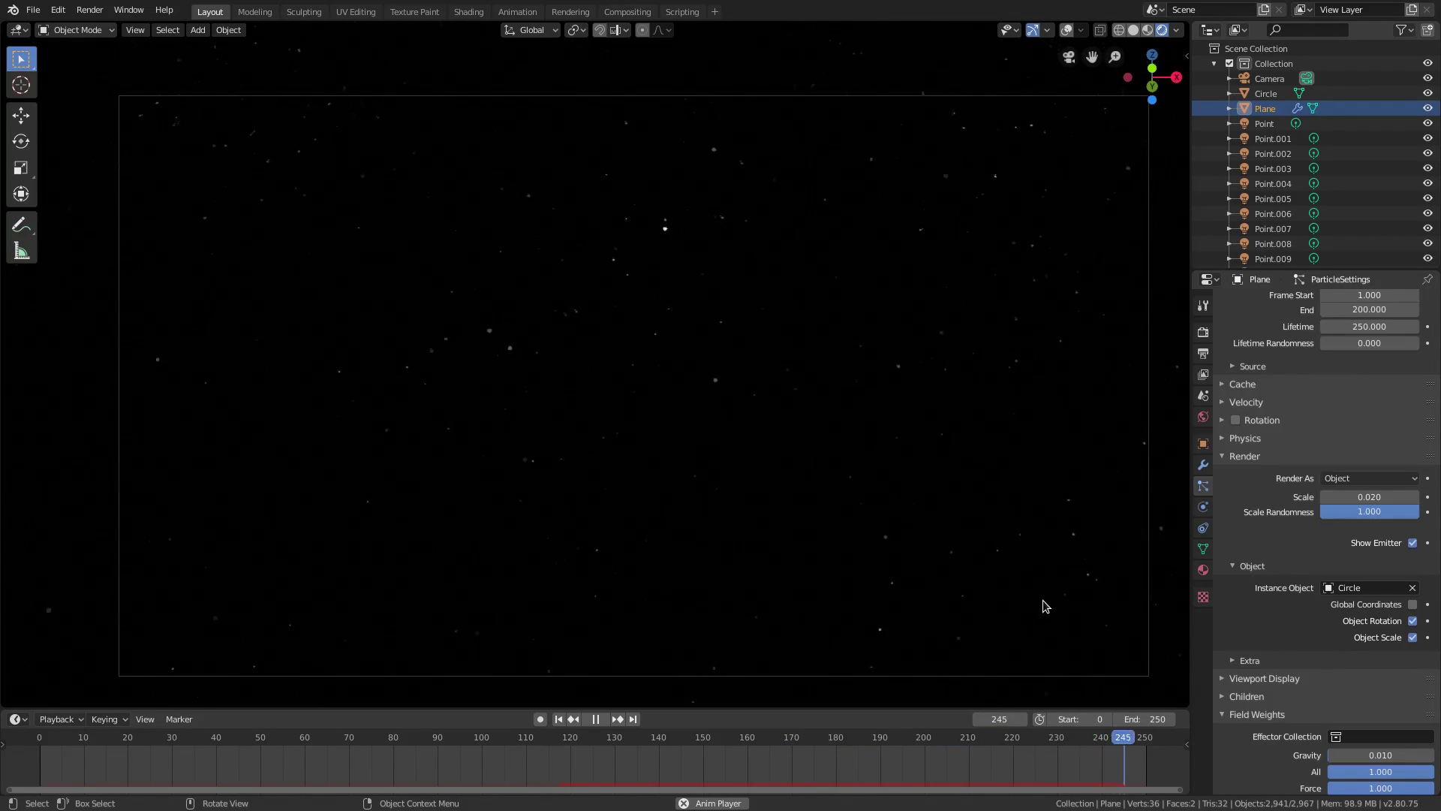
pyautogui.scroll(5, 1330, 534)
pyautogui.write('1')
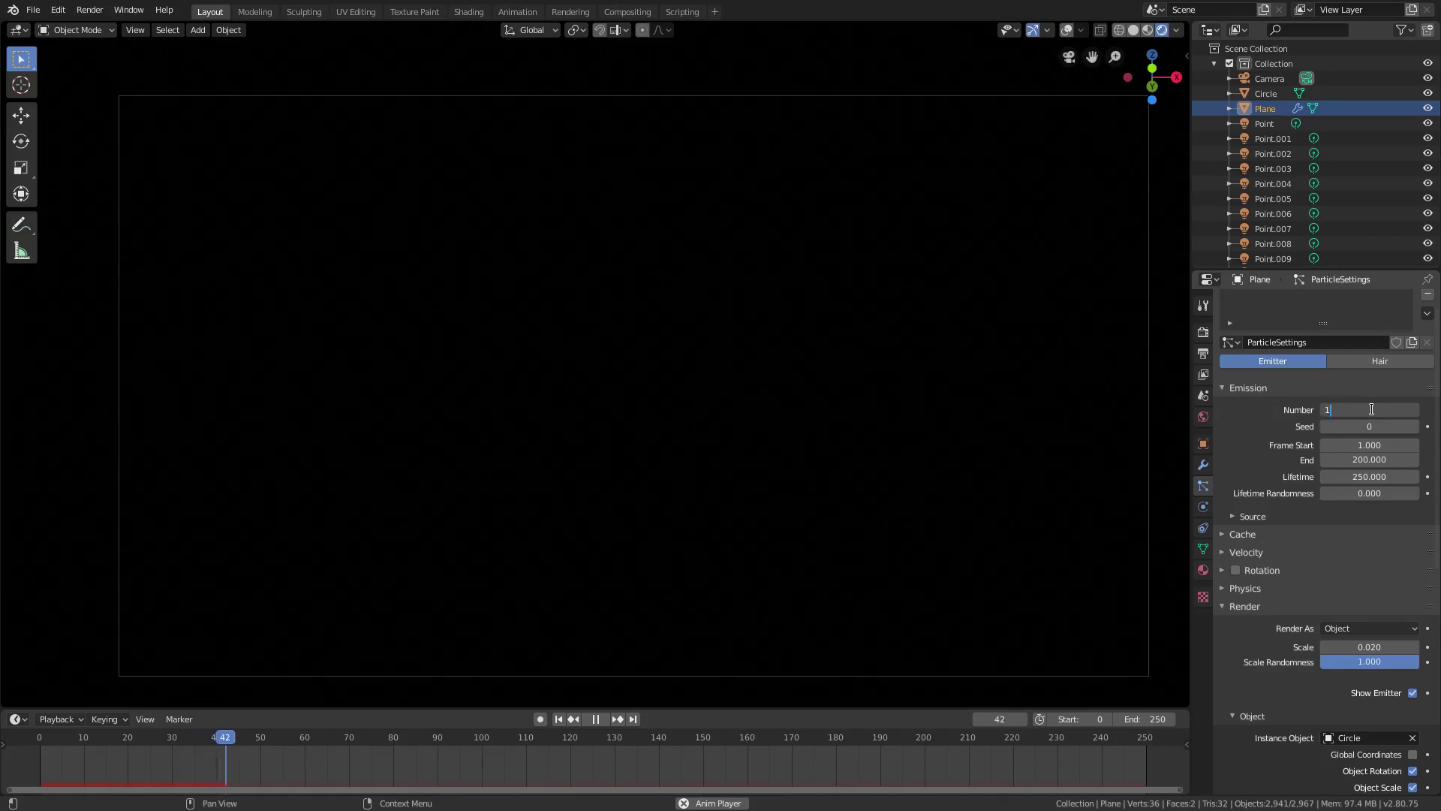
pyautogui.write('.00')
pyautogui.press('Return')
pyautogui.scroll(-11, 1351, 571)
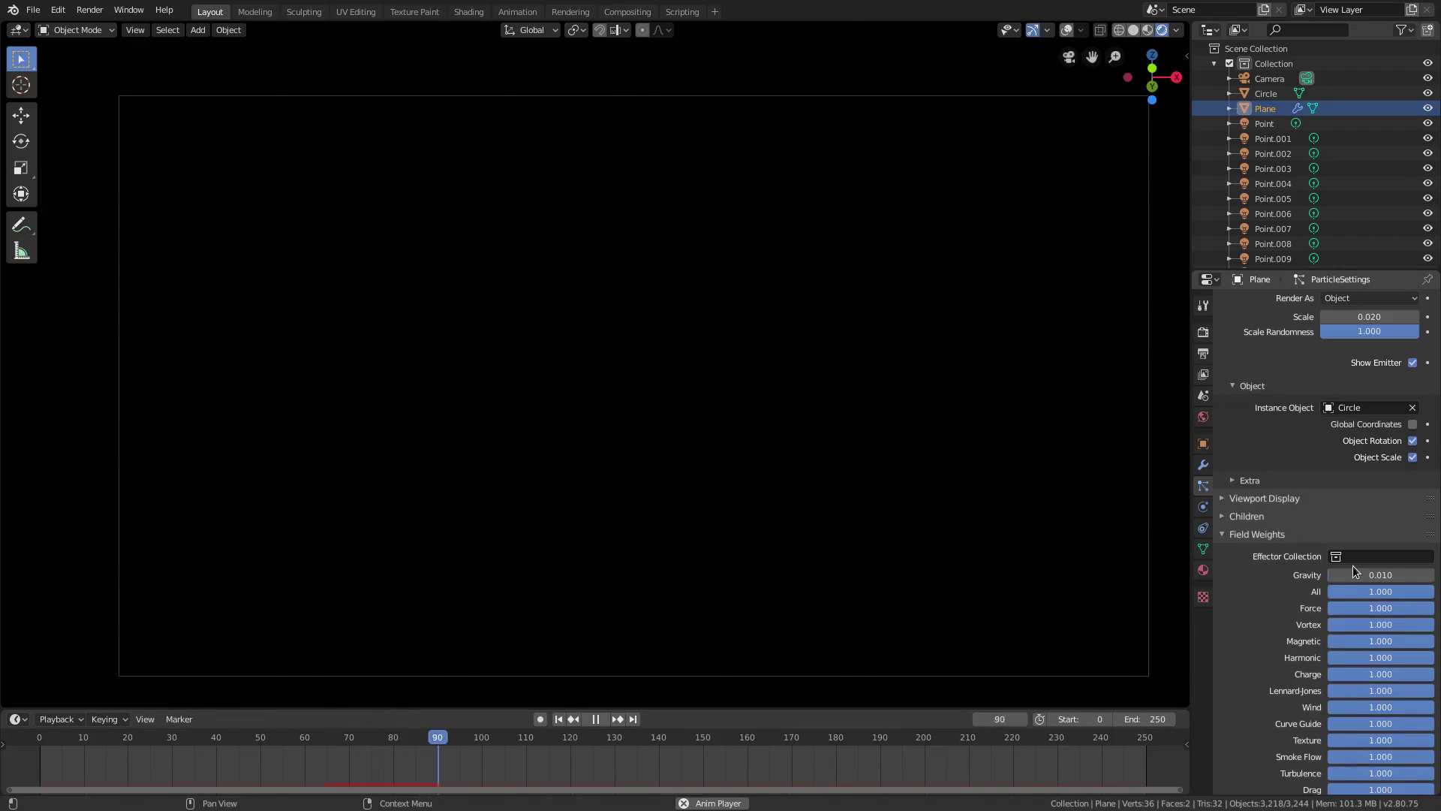
pyautogui.click(1351, 575)
pyautogui.write('0.001')
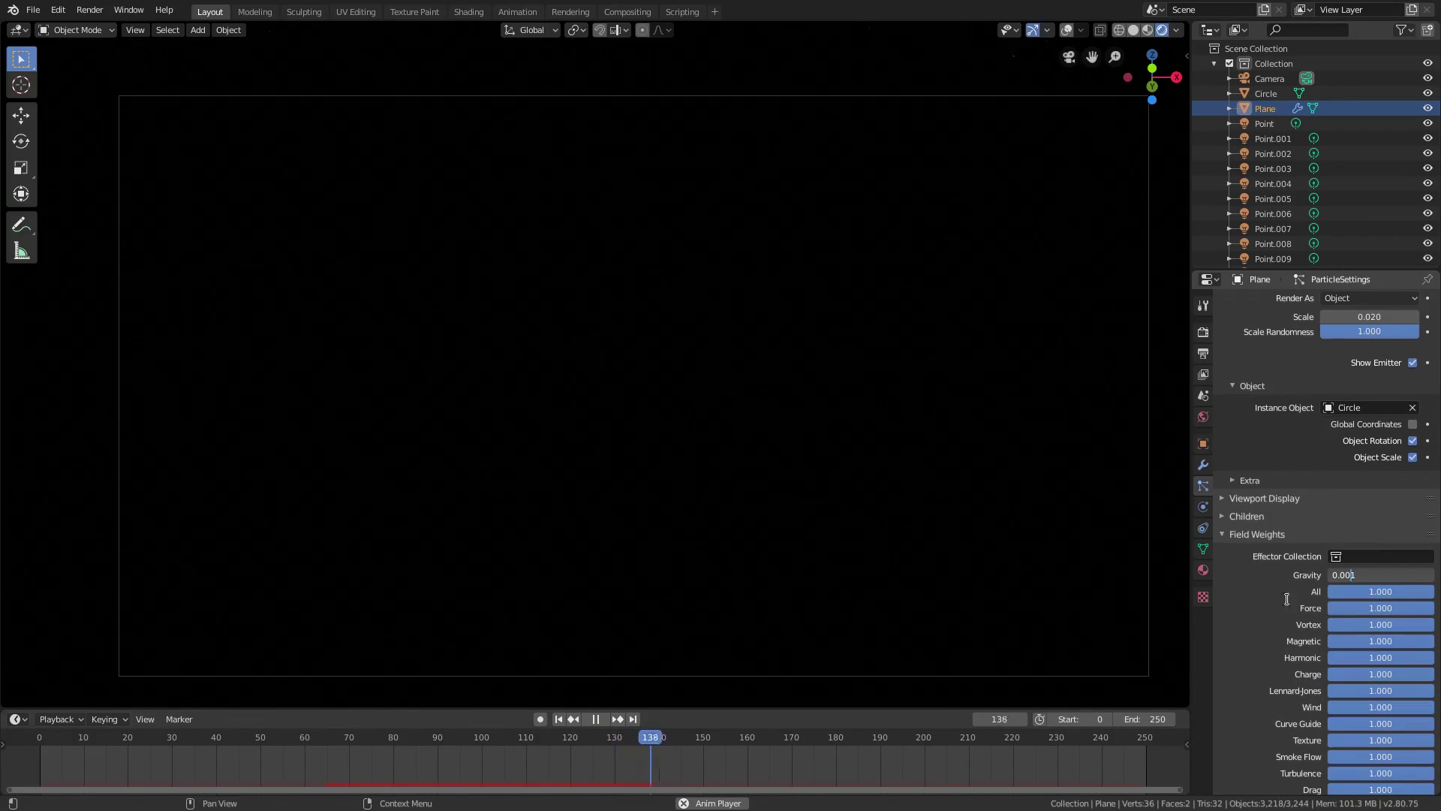
pyautogui.write('5')
pyautogui.press('Return')
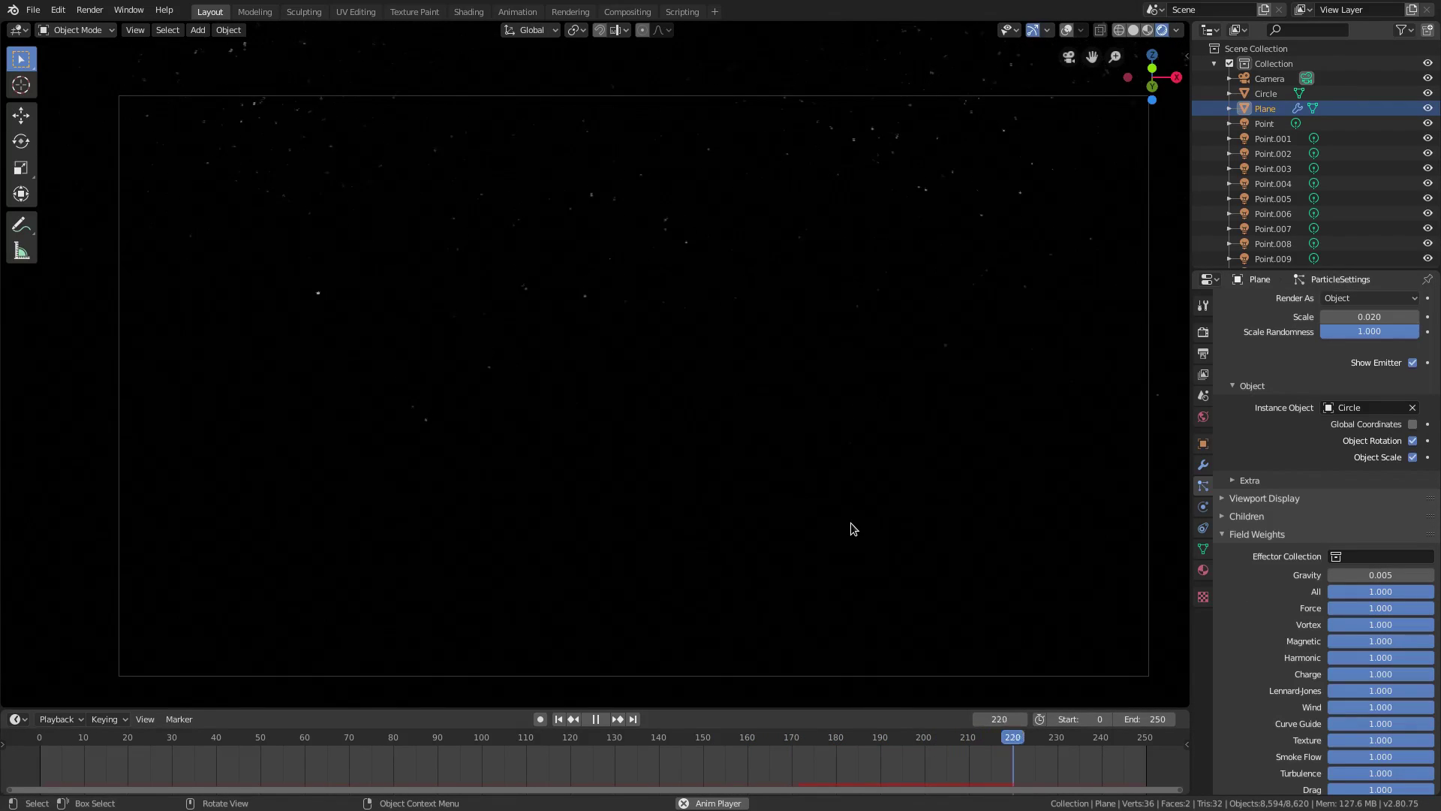
# Set the timeline End frame to 500 and the particle Lifetime to 500.
pyautogui.scroll(8, 1294, 537)
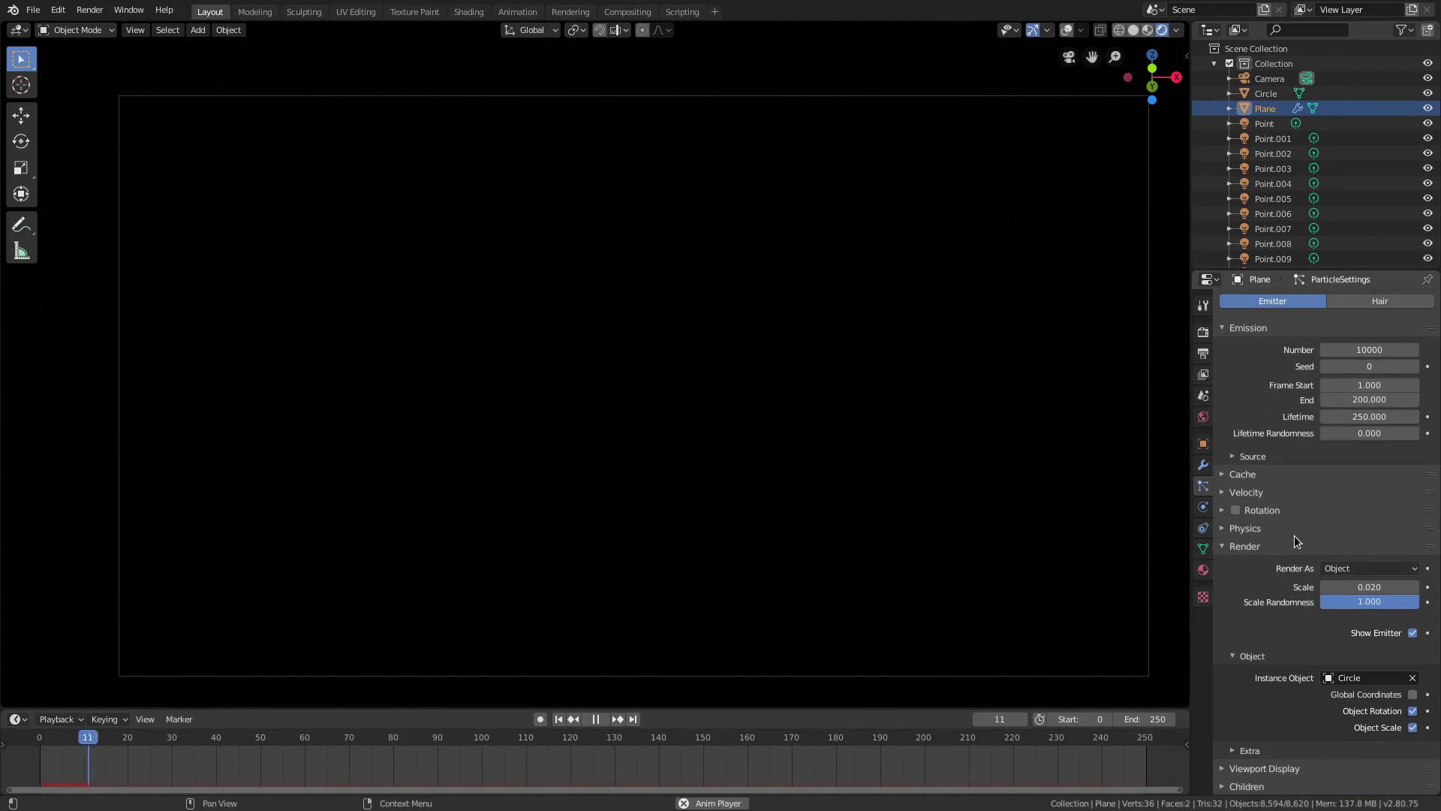
pyautogui.click(1144, 719)
pyautogui.write('5')
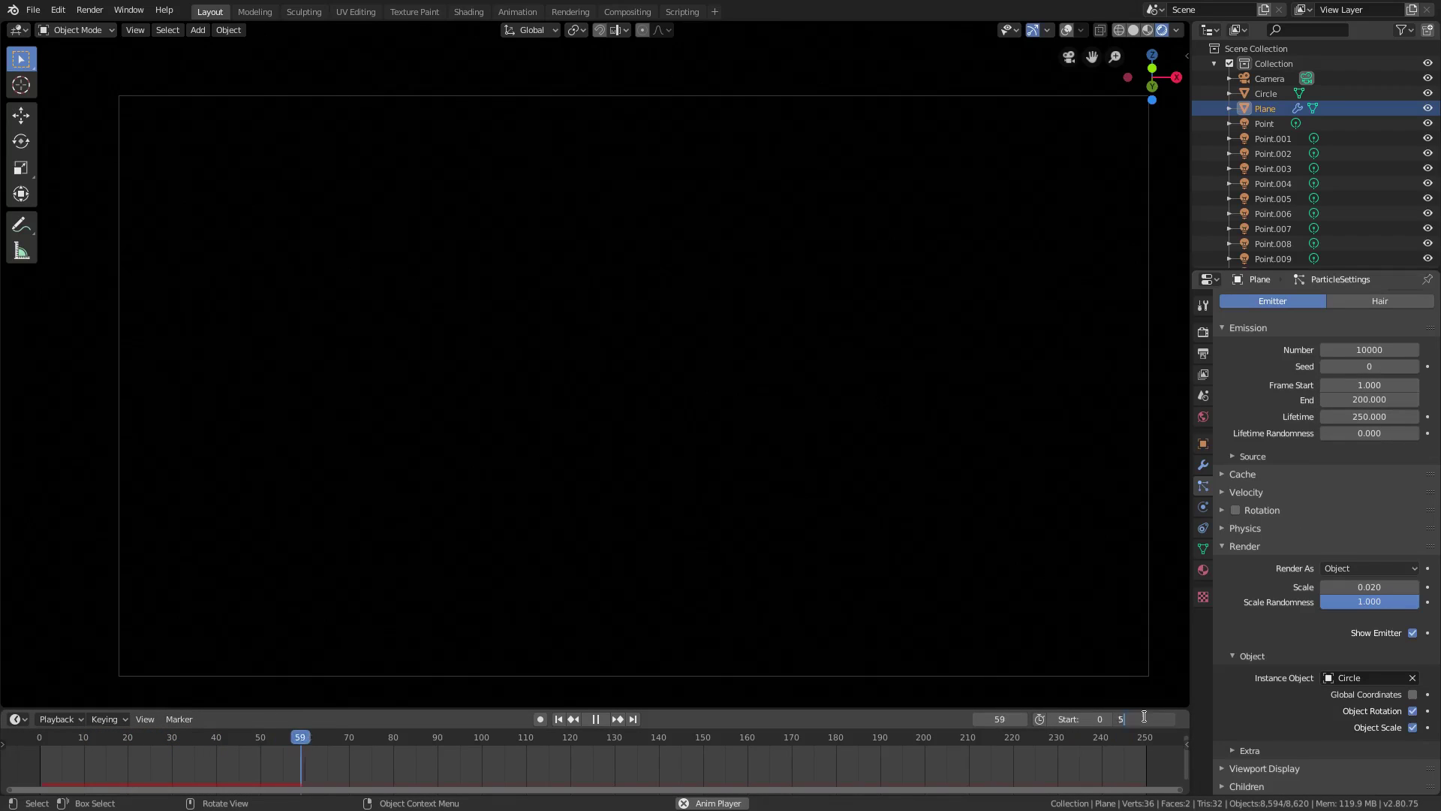
pyautogui.write('00')
pyautogui.press('Return')
pyautogui.click(1376, 416)
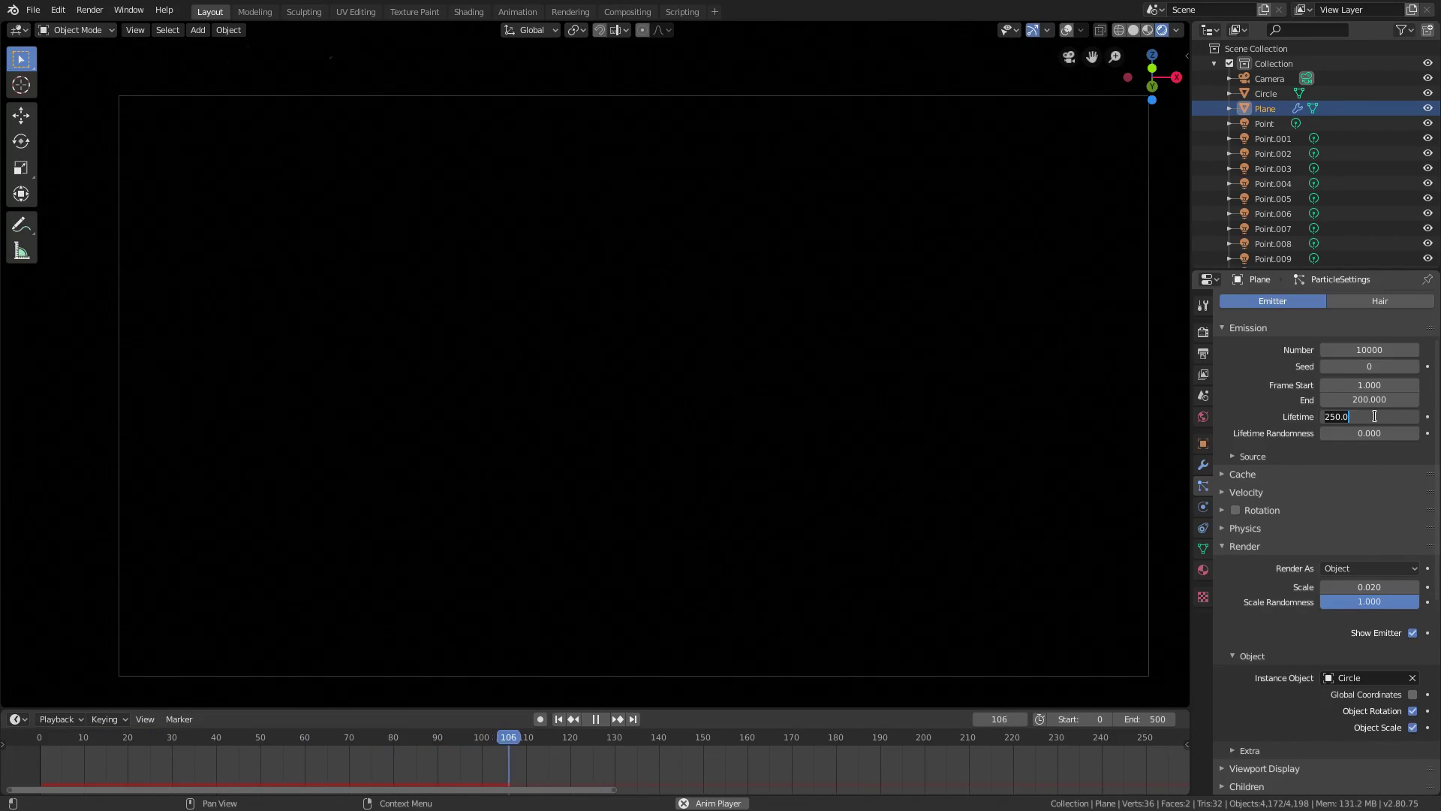
pyautogui.write('500')
pyautogui.press('Return')
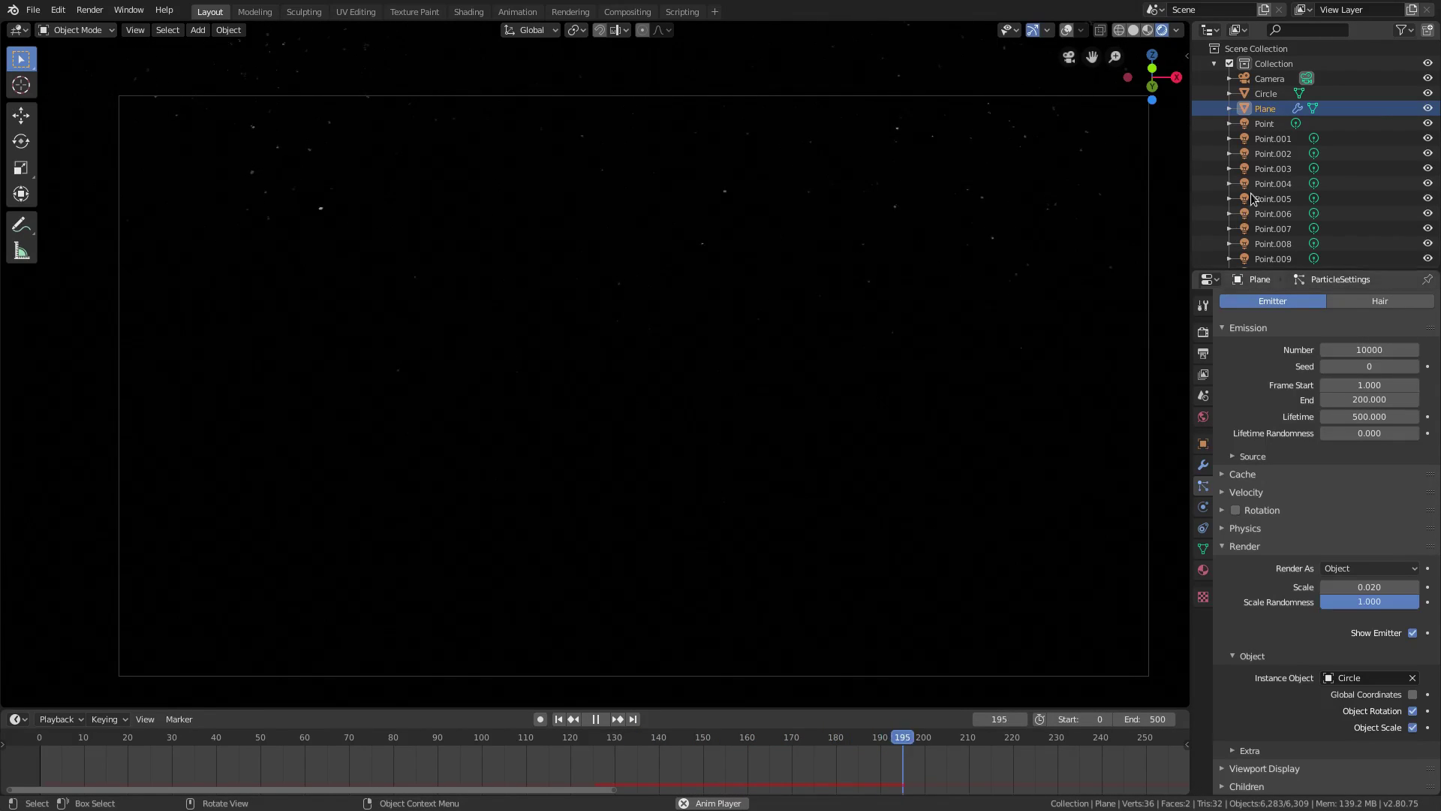
# Give the Circle's material a Diffuse BSDF surface in place of Principled BSDF, then view the render settings.
pyautogui.click(1267, 94)
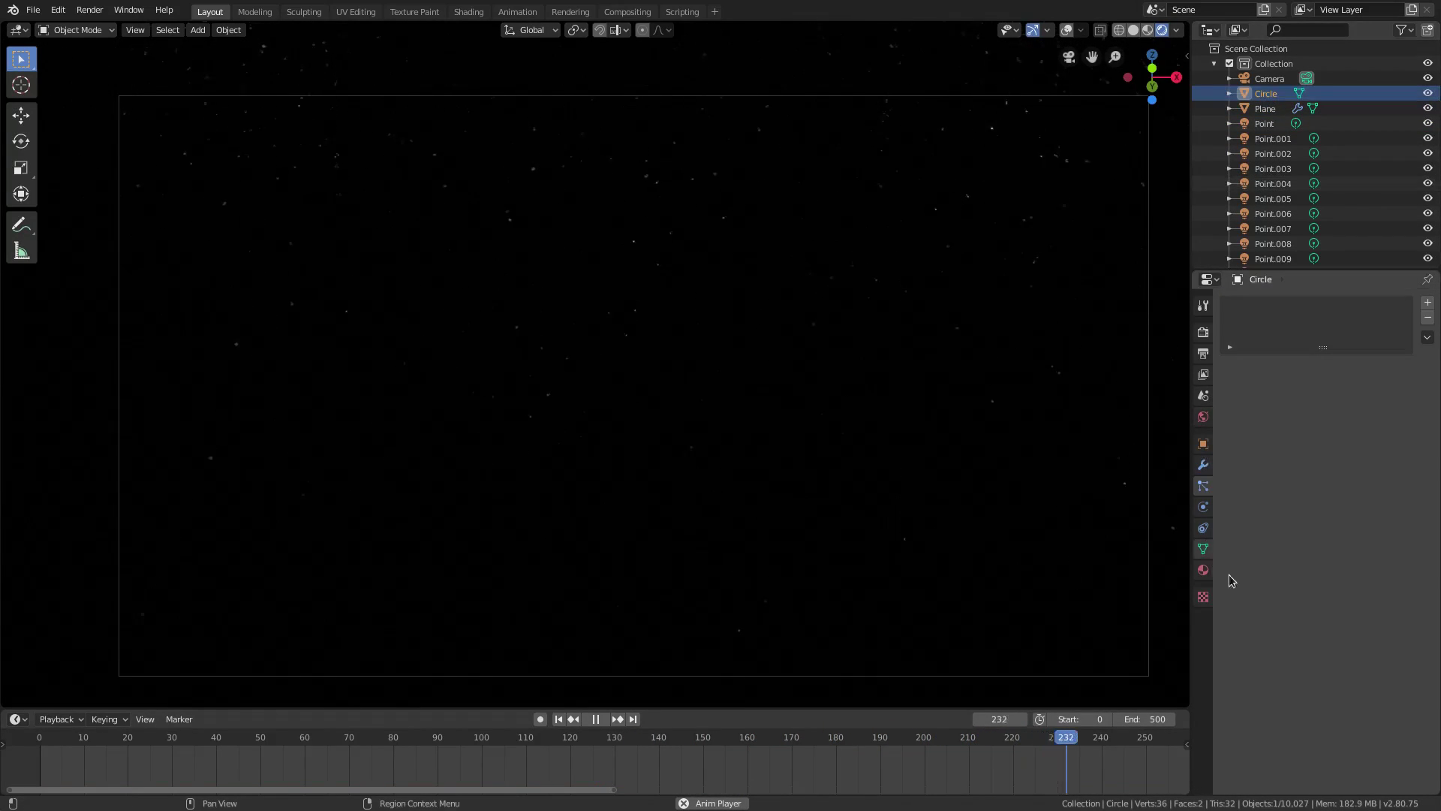
pyautogui.click(1203, 571)
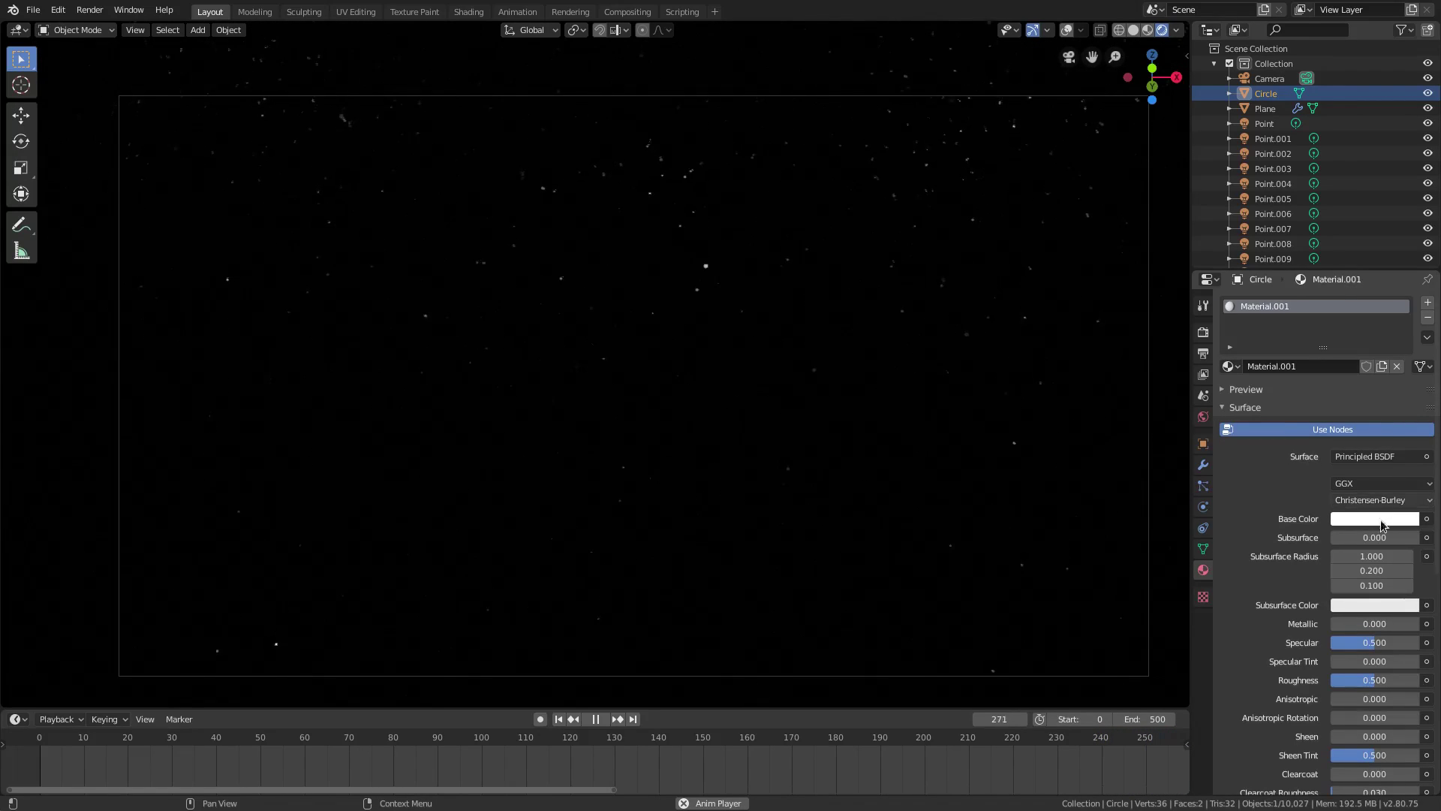
pyautogui.click(1380, 519)
pyautogui.click(1361, 453)
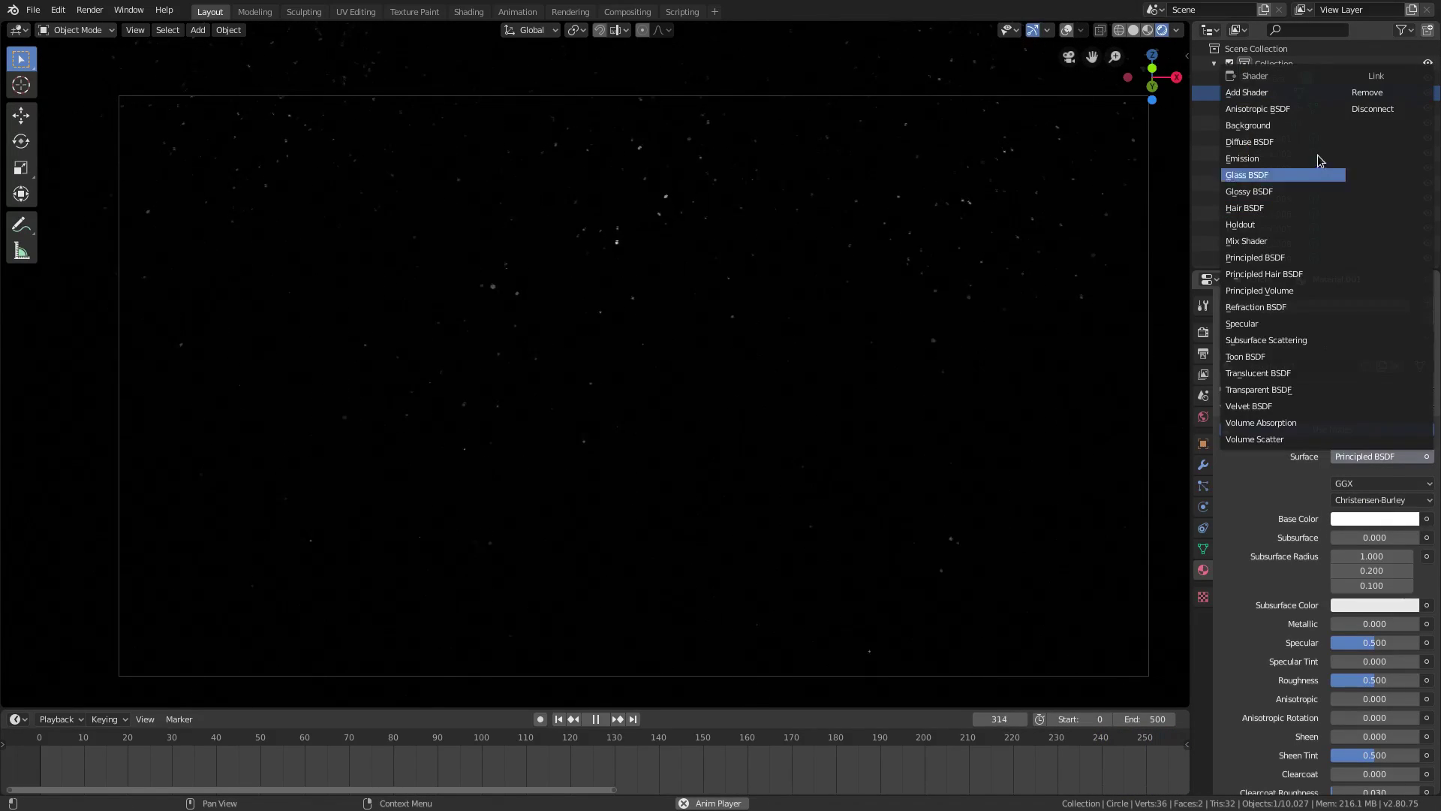
pyautogui.click(1306, 147)
pyautogui.click(1358, 457)
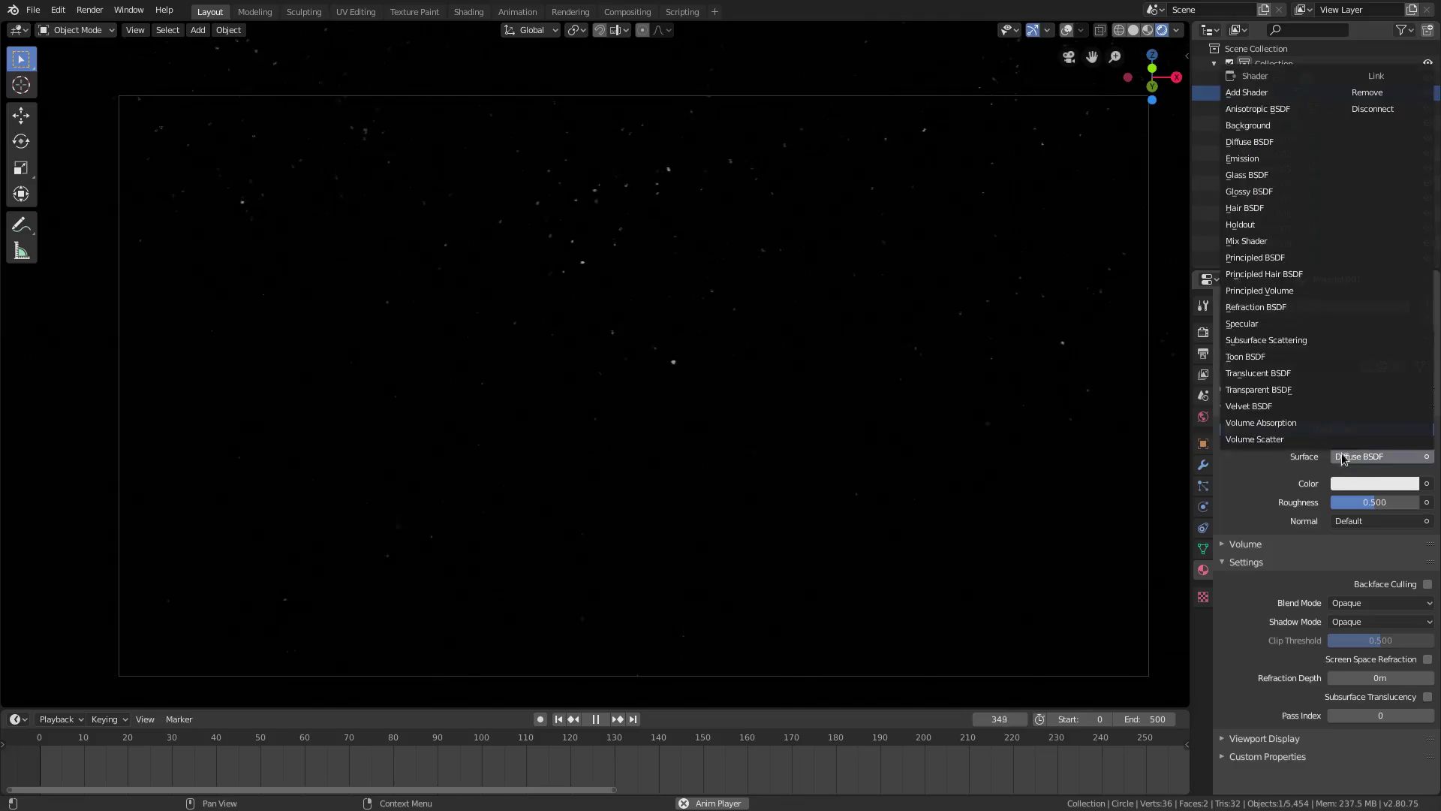
pyautogui.click(1355, 154)
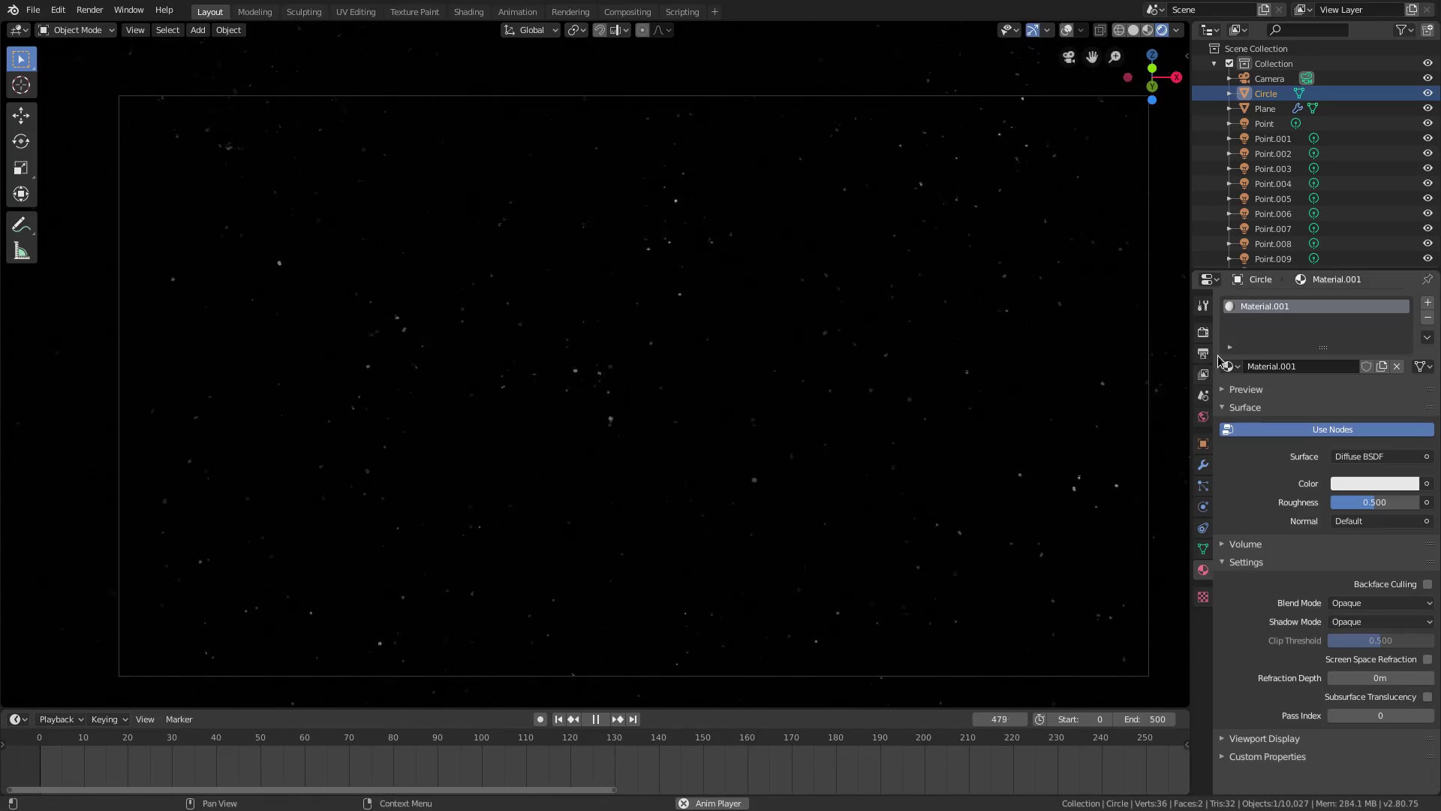
pyautogui.click(1203, 332)
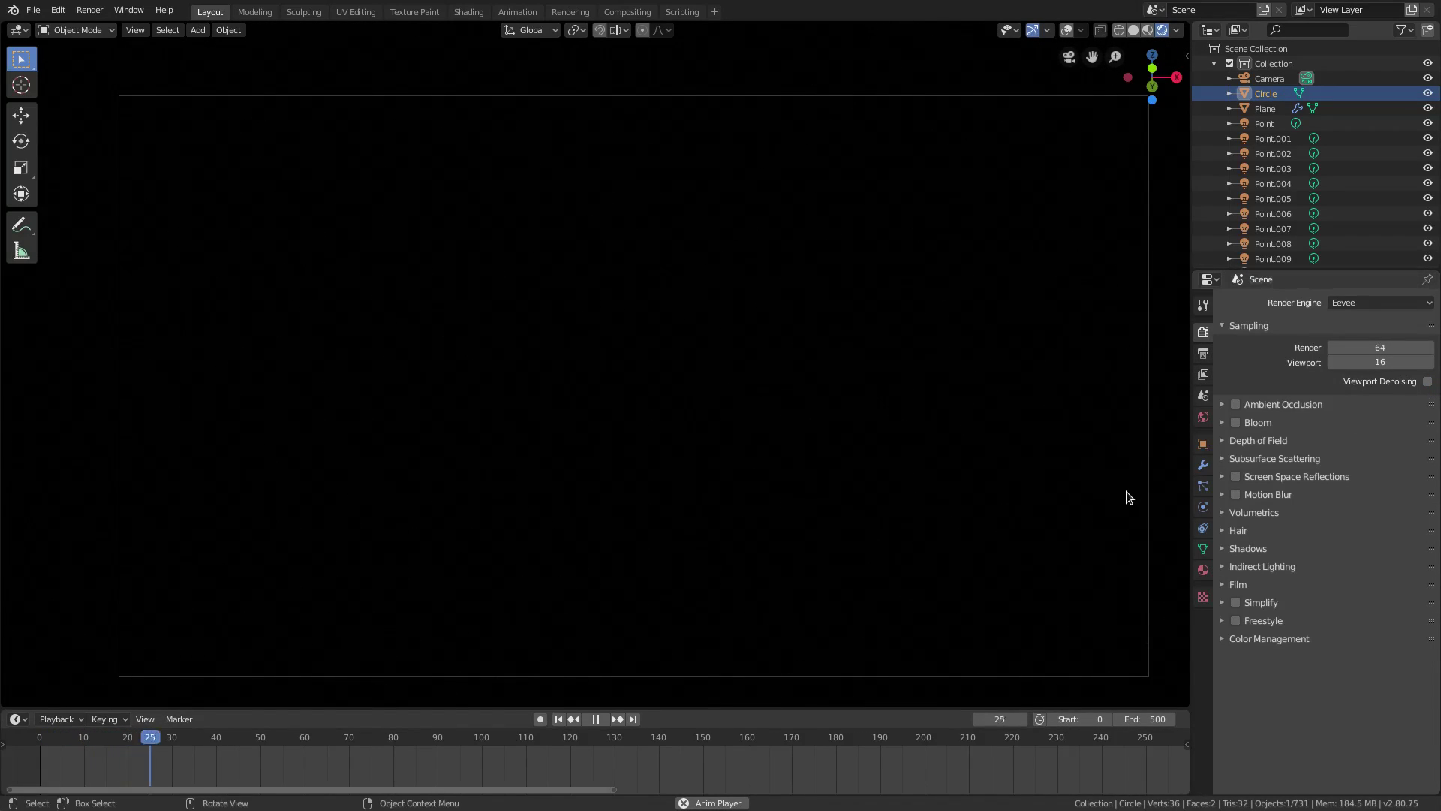
# Zoom the timeline out until frames 0–500 are all visible.
pyautogui.keyDown('ctrl'); pyautogui.moveTo(965, 749); pyautogui.dragTo(719, 762, button='middle'); pyautogui.keyUp('ctrl')
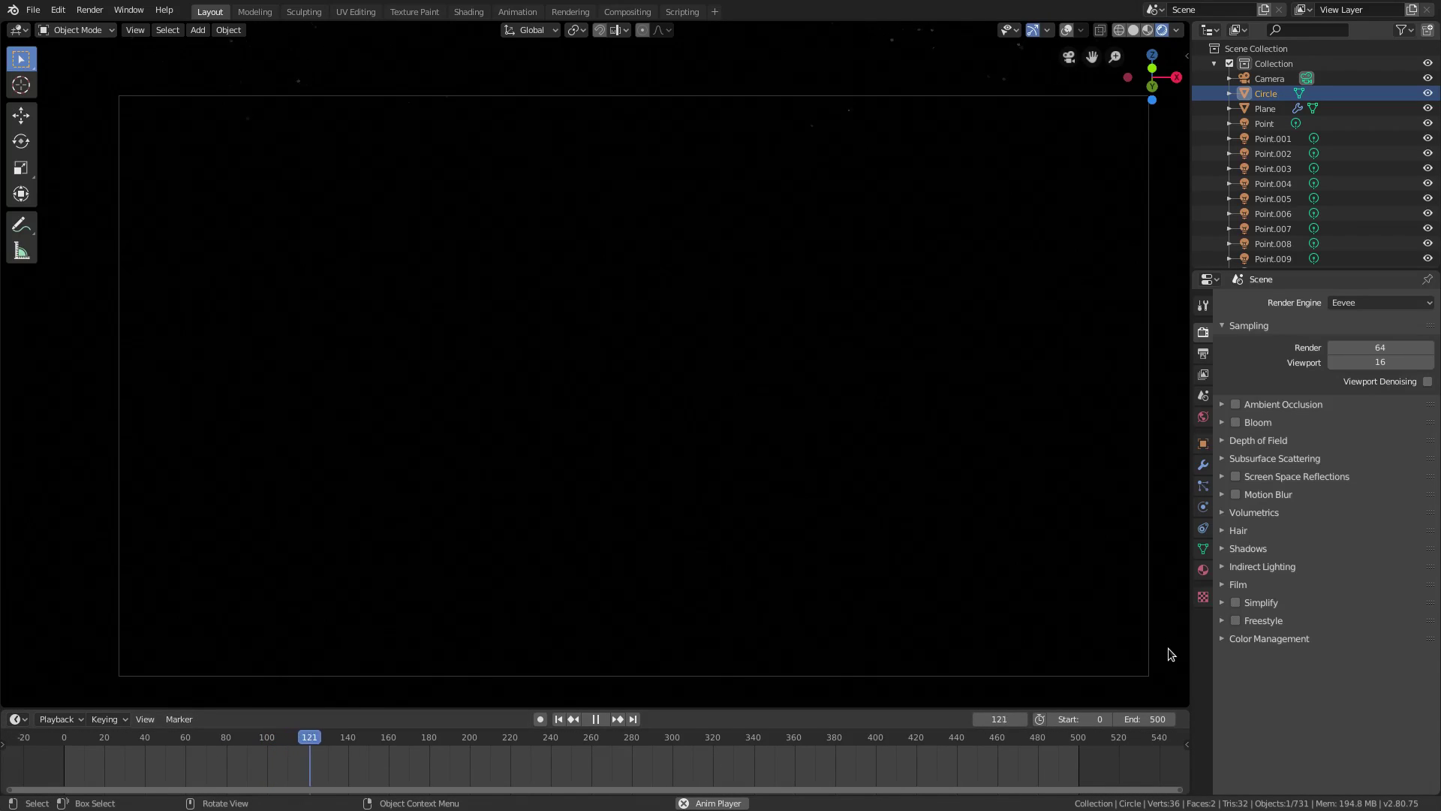